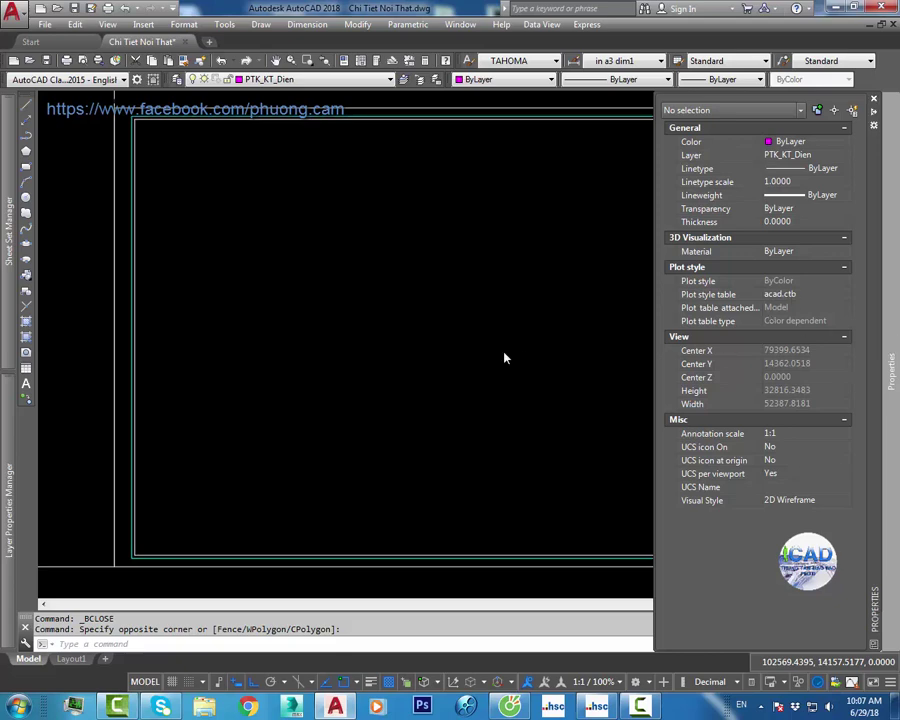
Step: Reopen the Properties palette, redock it beside the drawing, and switch it to auto-hide
{"action": "left_click", "coordinate": [873, 99]}
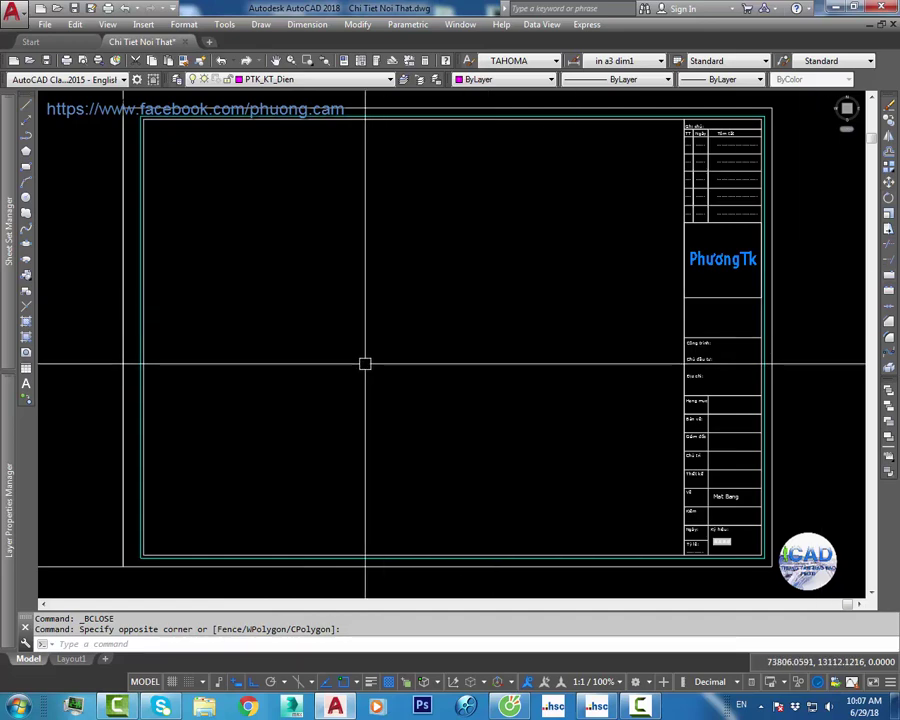
{"action": "key", "text": "ctrl+1"}
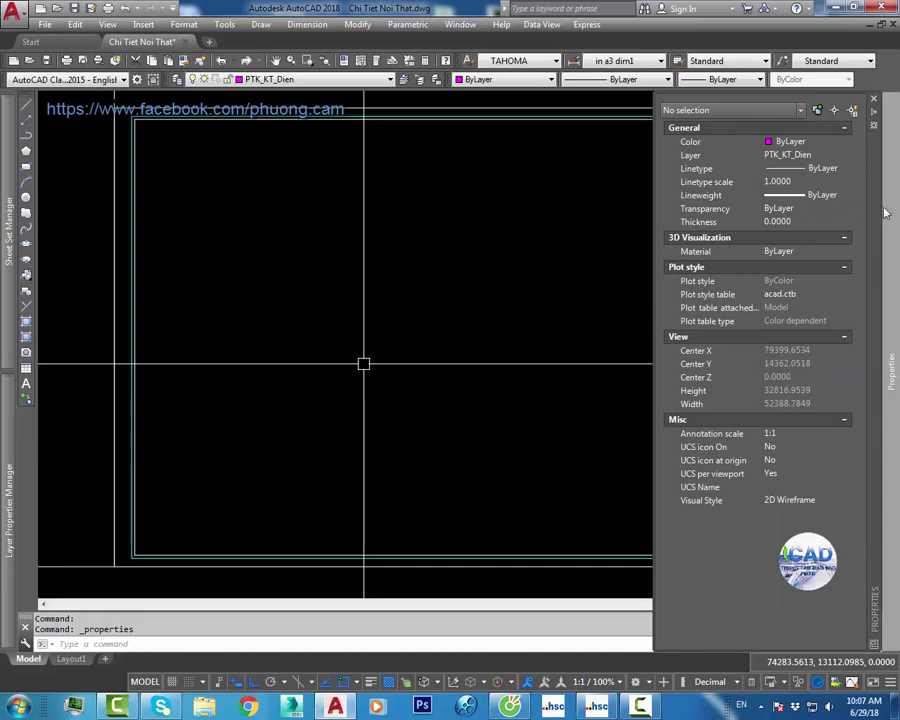
{"action": "left_click_drag", "start_coordinate": [875, 150], "coordinate": [176, 62]}
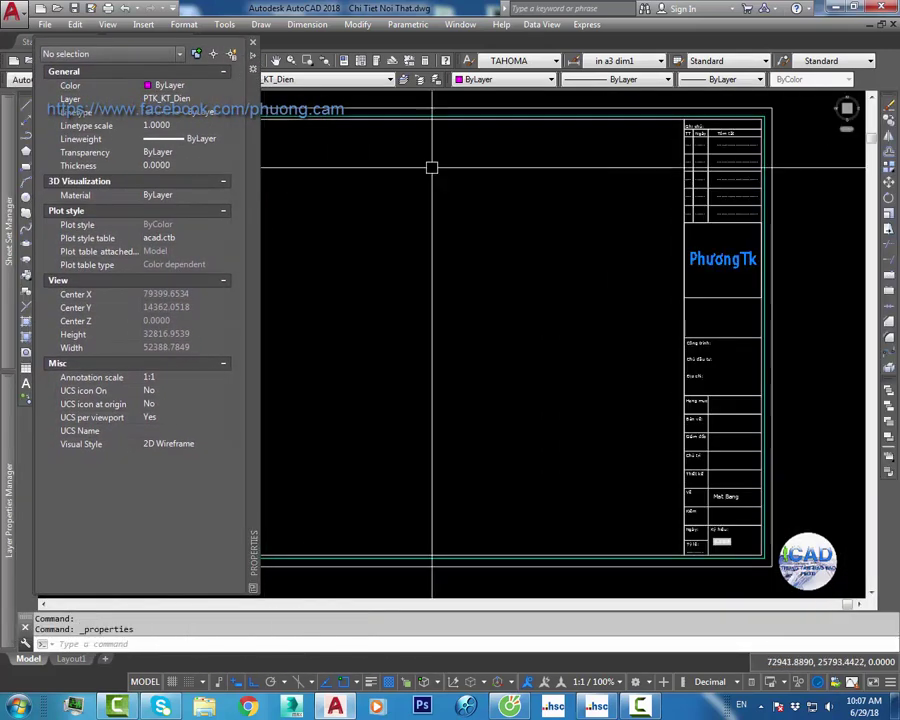
{"action": "left_click_drag", "start_coordinate": [251, 172], "coordinate": [876, 185]}
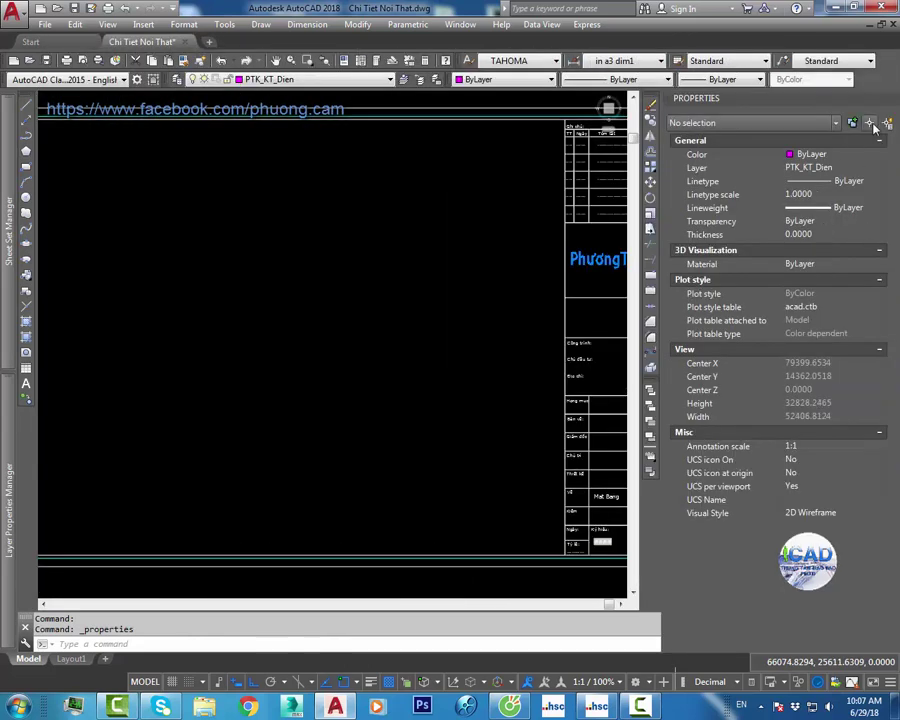
{"action": "left_click", "coordinate": [879, 101]}
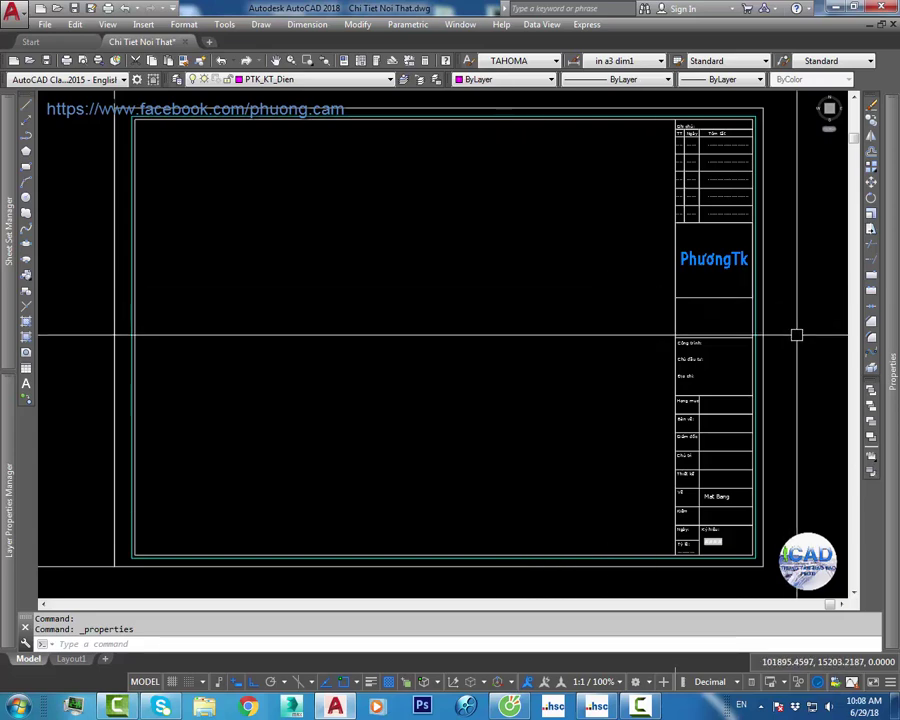
Step: Zoom out to show all the sheet layouts in the drawing
{"action": "scroll", "coordinate": [402, 294], "scroll_direction": "down", "scroll_amount": 2}
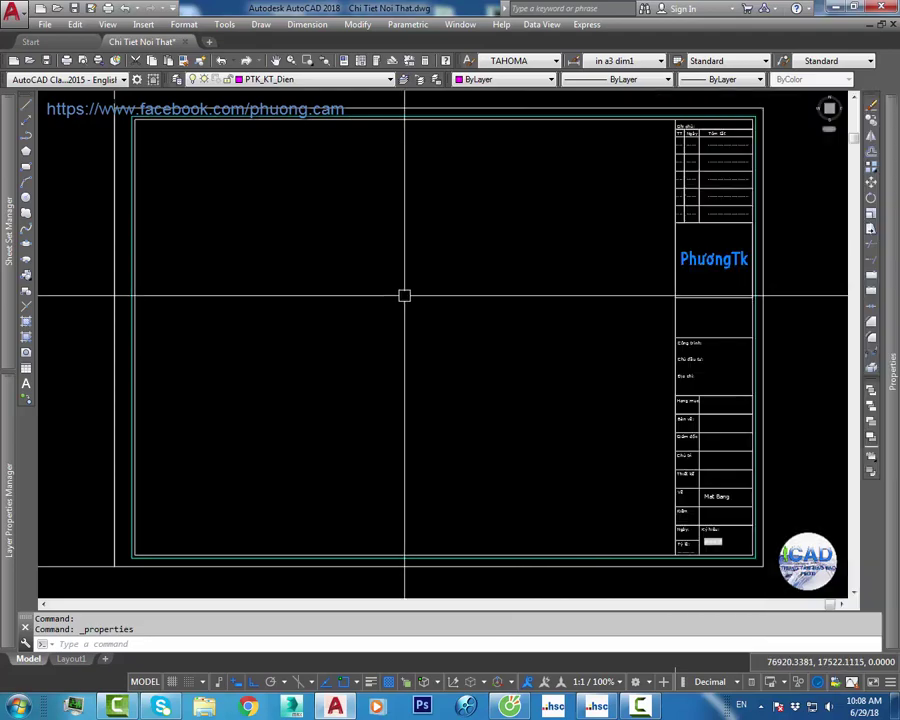
{"action": "scroll", "coordinate": [432, 296], "scroll_direction": "down", "scroll_amount": 1}
{"action": "scroll", "coordinate": [442, 310], "scroll_direction": "down", "scroll_amount": 1}
{"action": "scroll", "coordinate": [442, 310], "scroll_direction": "down", "scroll_amount": 5}
{"action": "middle_click_drag", "start_coordinate": [442, 336], "coordinate": [442, 238]}
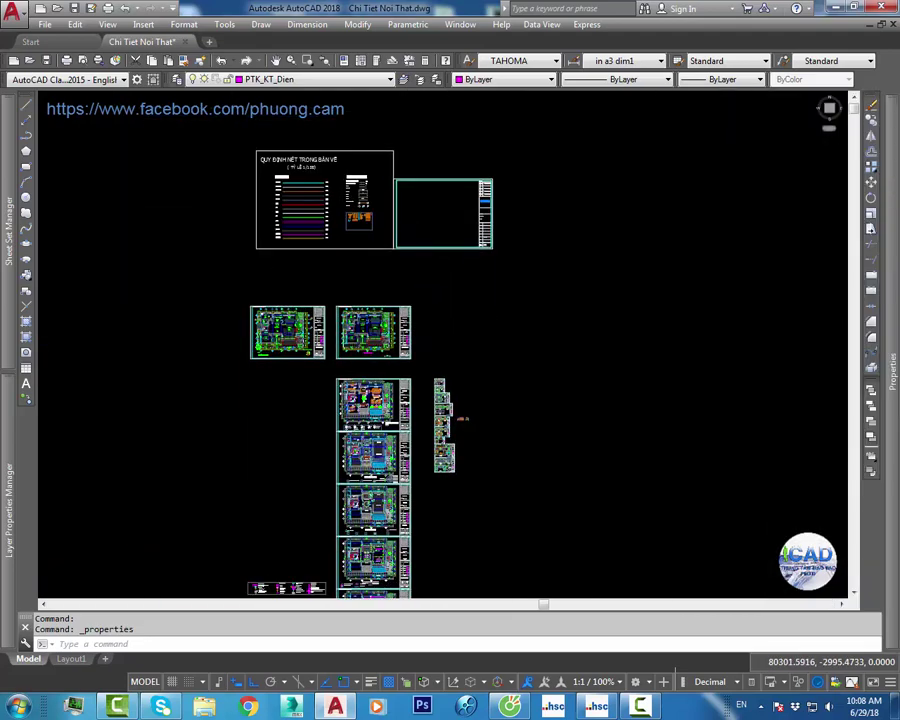
Step: Zoom and pan onto the furnished ground-floor plan with PHÒNG KHÁCH, PHÒNG ĂN and BẾP CHÍNH
{"action": "scroll", "coordinate": [340, 412], "scroll_direction": "up", "scroll_amount": 5}
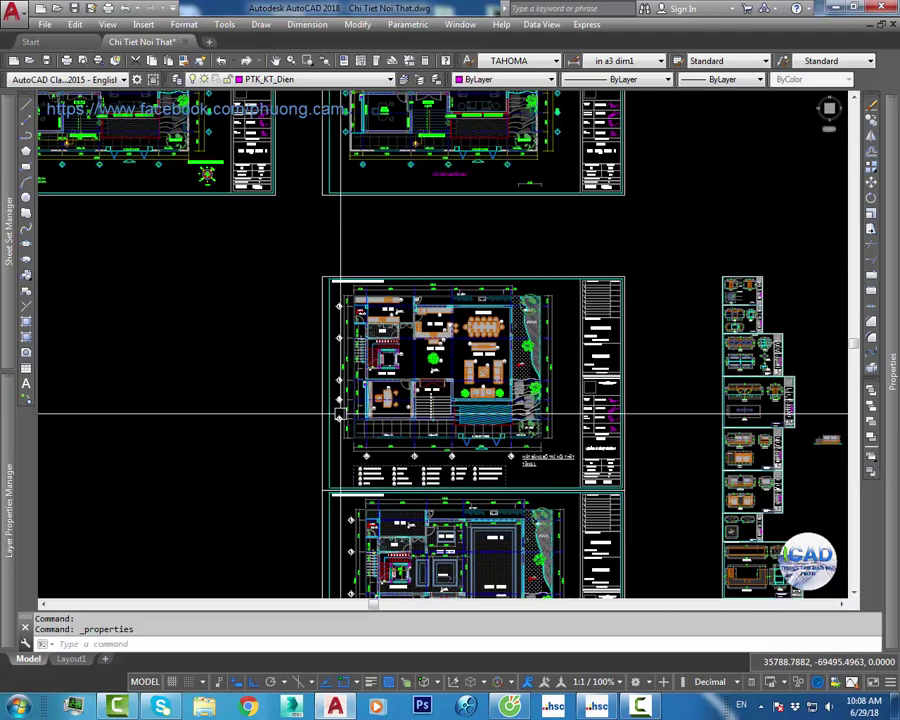
{"action": "scroll", "coordinate": [405, 368], "scroll_direction": "up", "scroll_amount": 4}
{"action": "scroll", "coordinate": [414, 364], "scroll_direction": "up", "scroll_amount": 1}
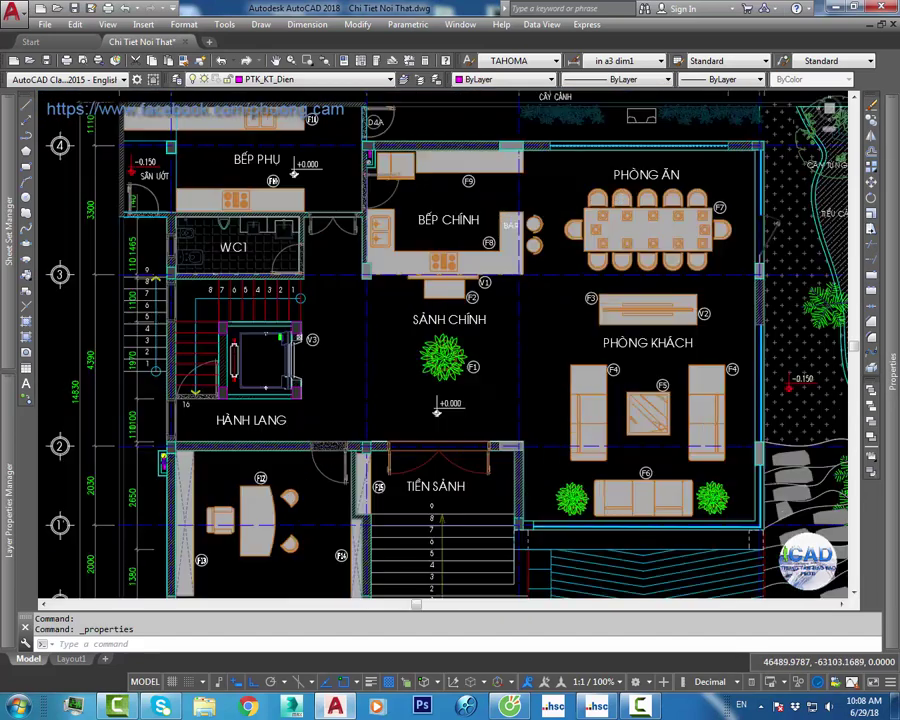
{"action": "middle_click_drag", "start_coordinate": [509, 335], "coordinate": [459, 383]}
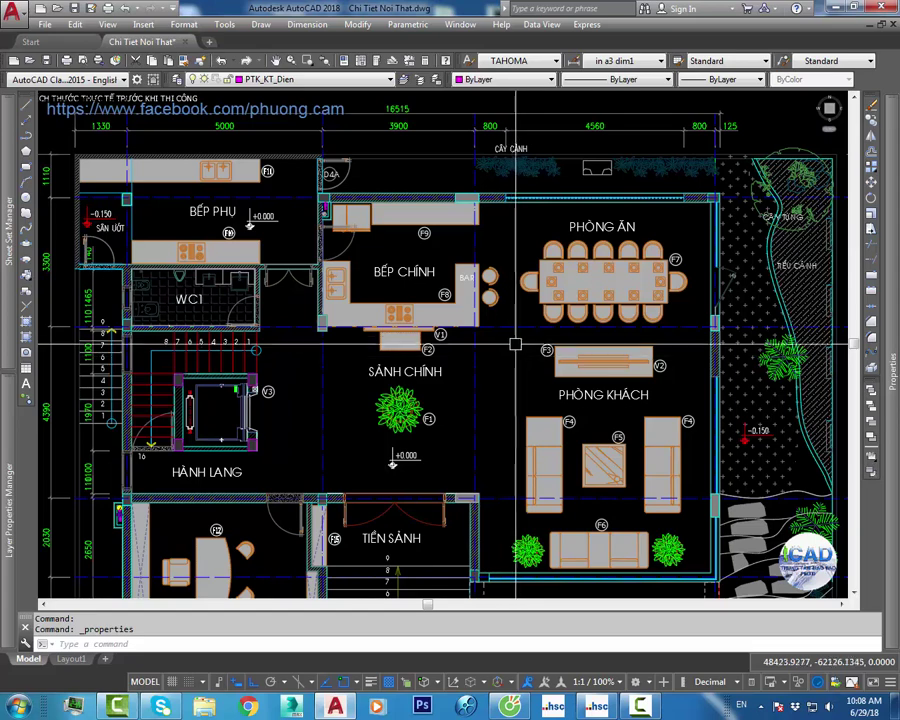
{"action": "scroll", "coordinate": [485, 318], "scroll_direction": "down", "scroll_amount": 2}
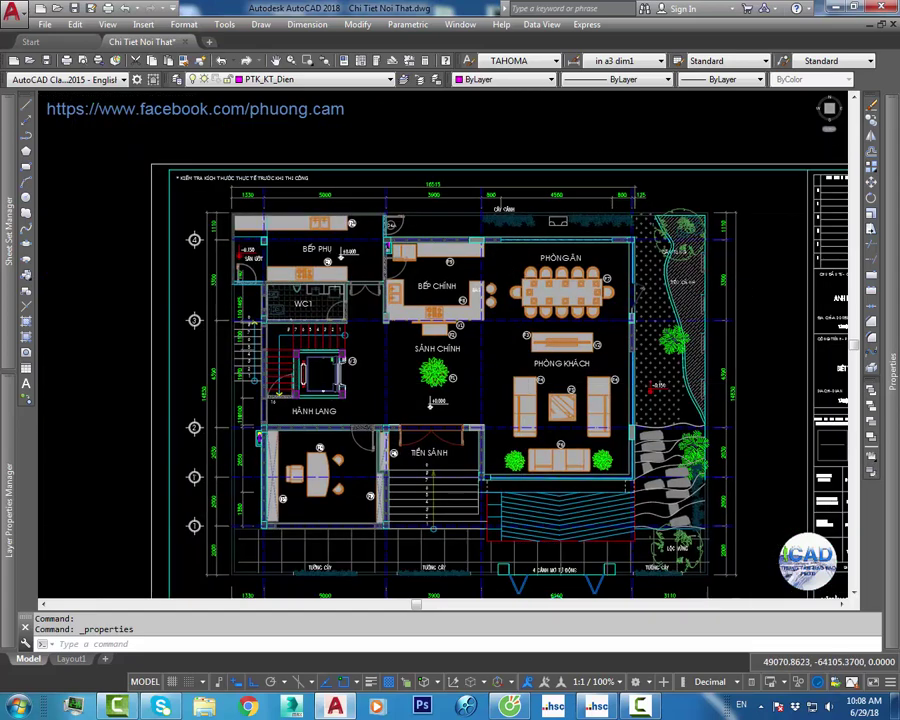
{"action": "scroll", "coordinate": [484, 322], "scroll_direction": "up", "scroll_amount": 4}
{"action": "scroll", "coordinate": [460, 262], "scroll_direction": "down", "scroll_amount": 2}
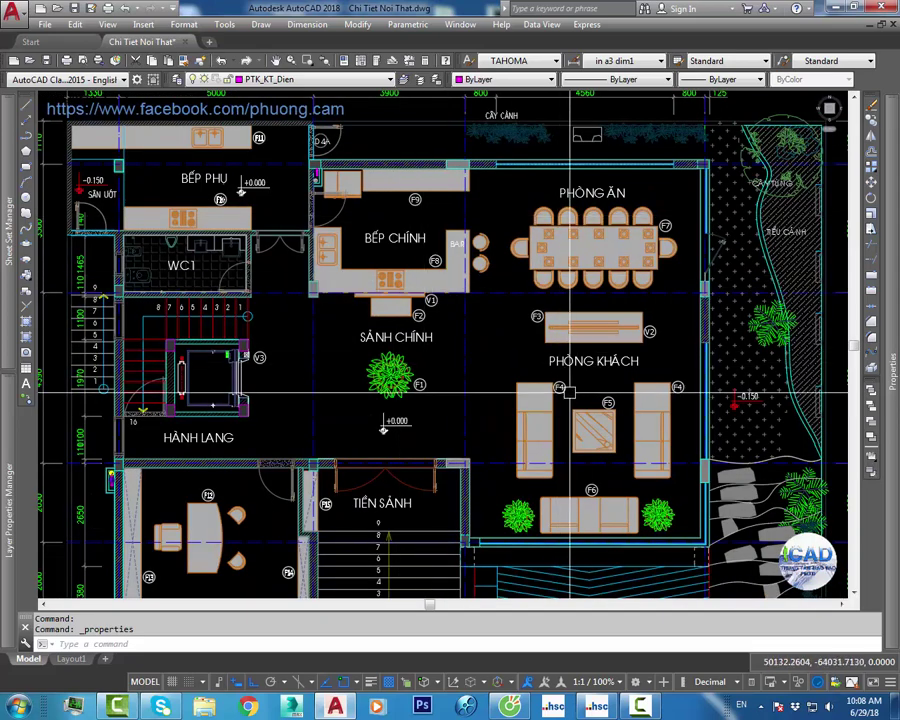
{"action": "middle_click_drag", "start_coordinate": [362, 314], "coordinate": [366, 300]}
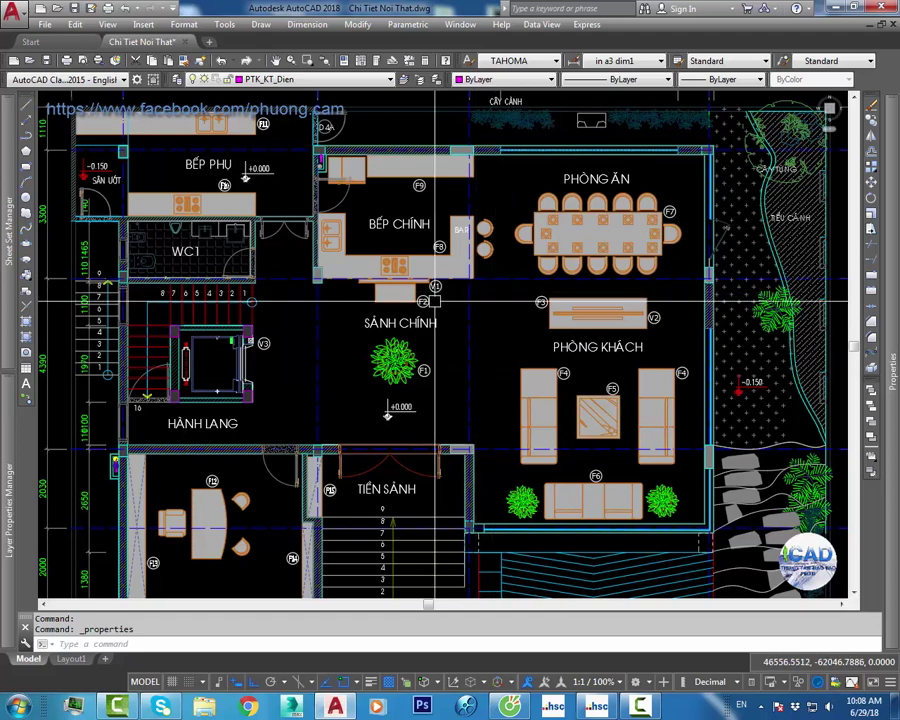
{"action": "type", "text": "1"}
Step: Turn off the PTK_KT_Noi that, PTK_KT_Text and PTK_KT_Cay layers by picking objects, then zoom to the stair
{"action": "key", "text": "Return"}
{"action": "scroll", "coordinate": [403, 257], "scroll_direction": "up", "scroll_amount": 2}
{"action": "left_click", "coordinate": [402, 255]}
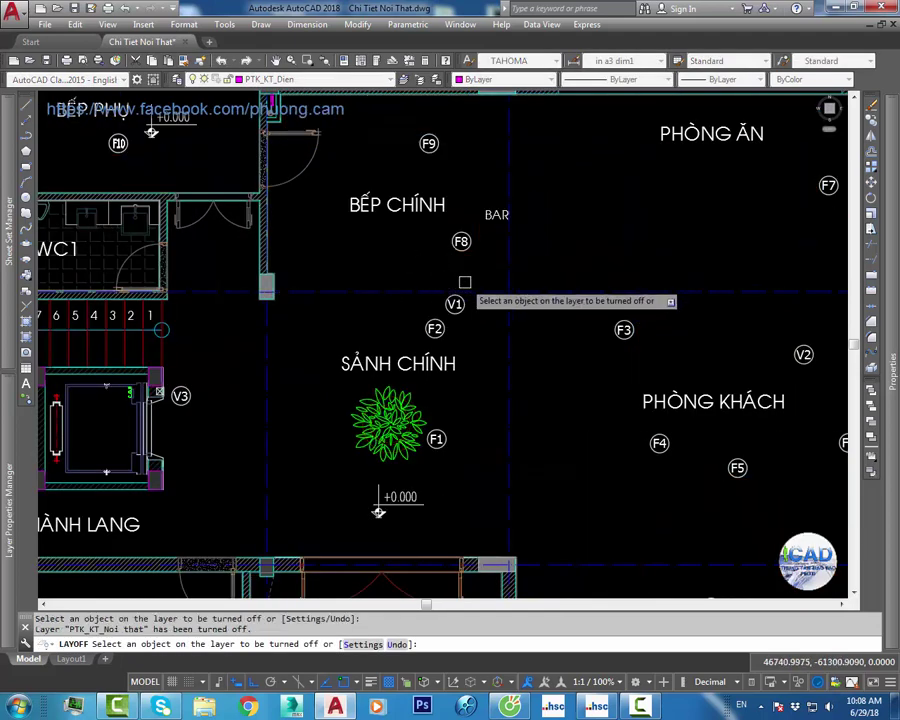
{"action": "scroll", "coordinate": [470, 292], "scroll_direction": "down", "scroll_amount": 2}
{"action": "left_click", "coordinate": [436, 245]}
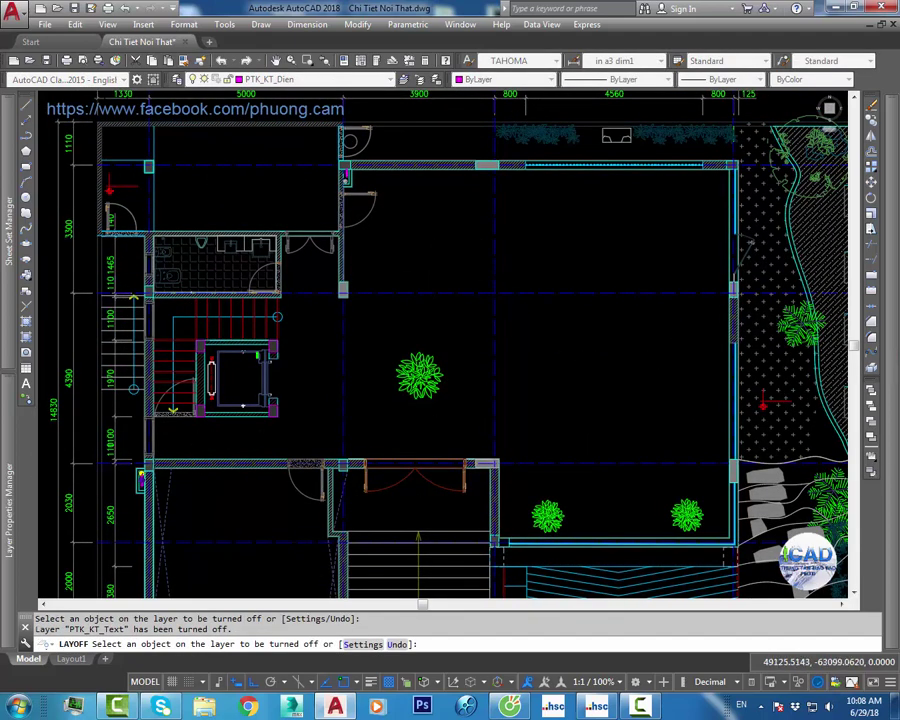
{"action": "left_click", "coordinate": [420, 380]}
{"action": "key", "text": "Escape"}
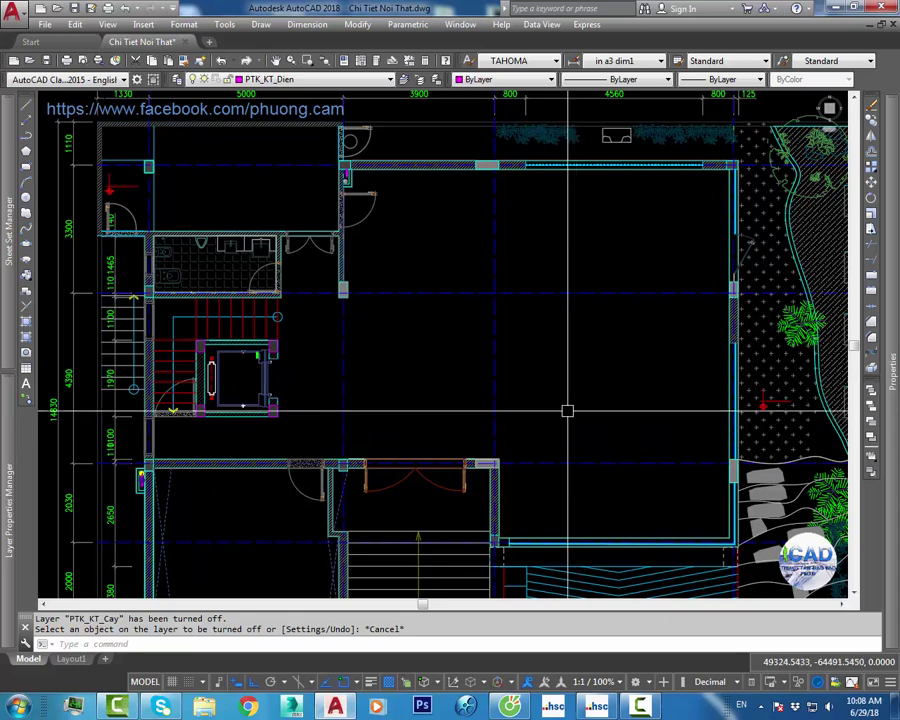
{"action": "scroll", "coordinate": [250, 400], "scroll_direction": "up", "scroll_amount": 3}
{"action": "middle_click_drag", "start_coordinate": [250, 400], "coordinate": [449, 307]}
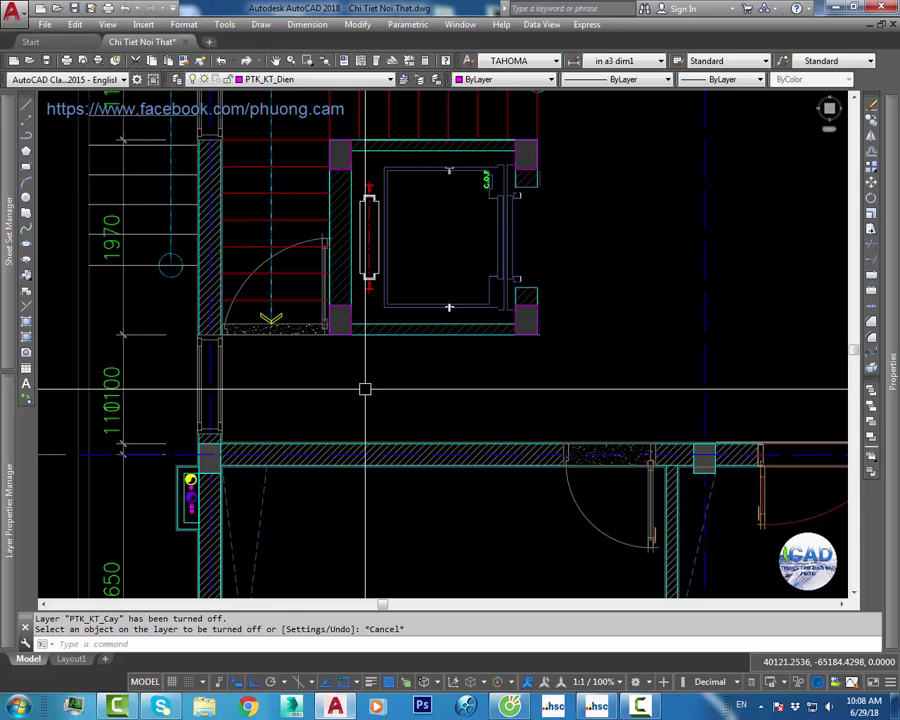
Step: Start a polyline and place its first point at a wall corner of the floor
{"action": "type", "text": "pl"}
{"action": "key", "text": "Return"}
{"action": "key", "text": "Escape"}
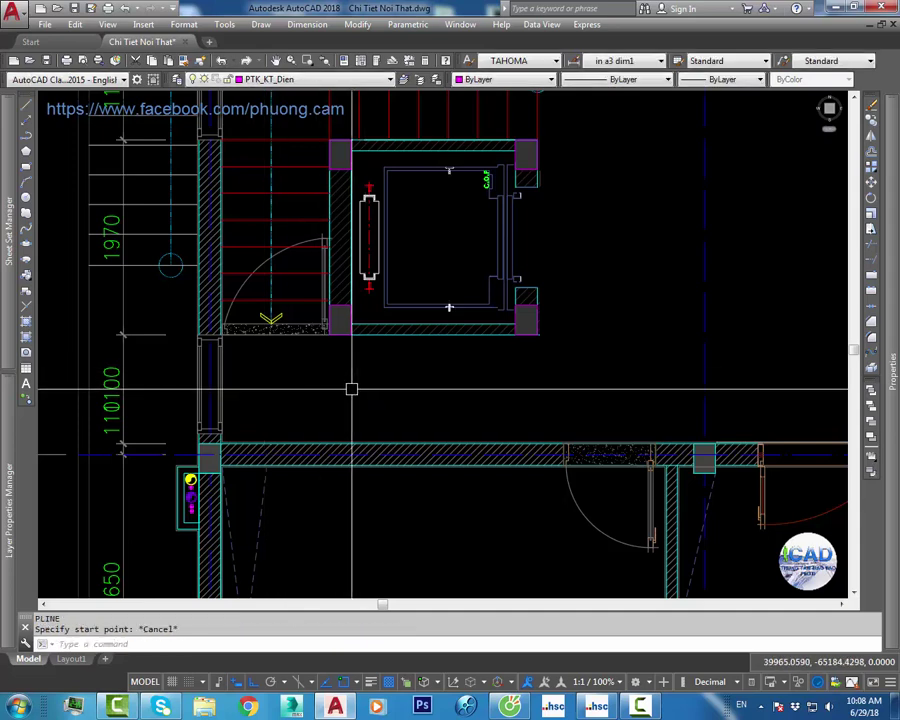
{"action": "type", "text": "l"}
{"action": "key", "text": "Return"}
{"action": "scroll", "coordinate": [240, 345], "scroll_direction": "up", "scroll_amount": 4}
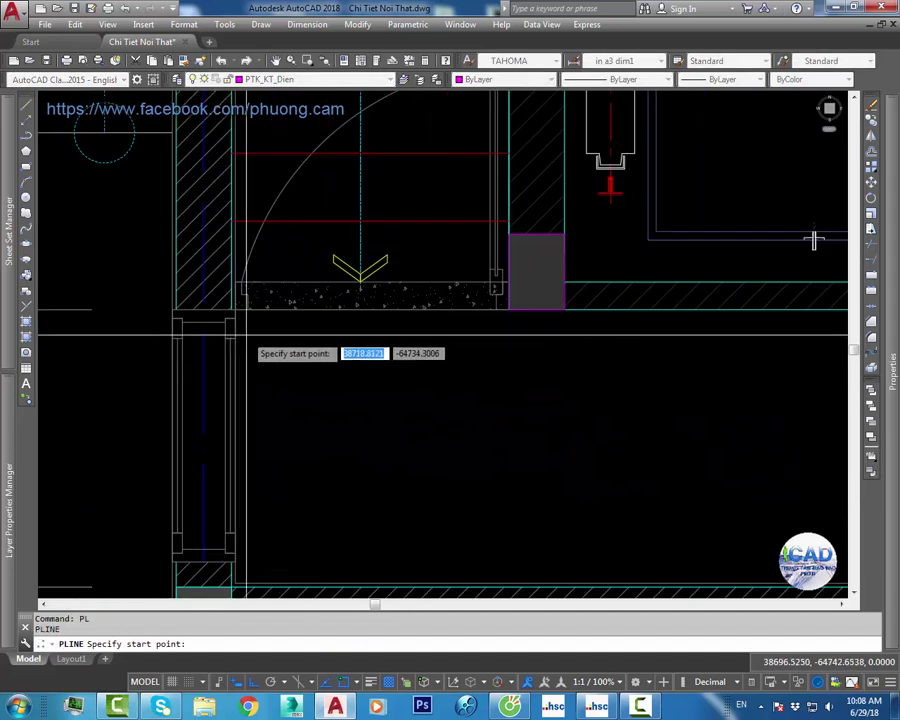
{"action": "left_click", "coordinate": [236, 310]}
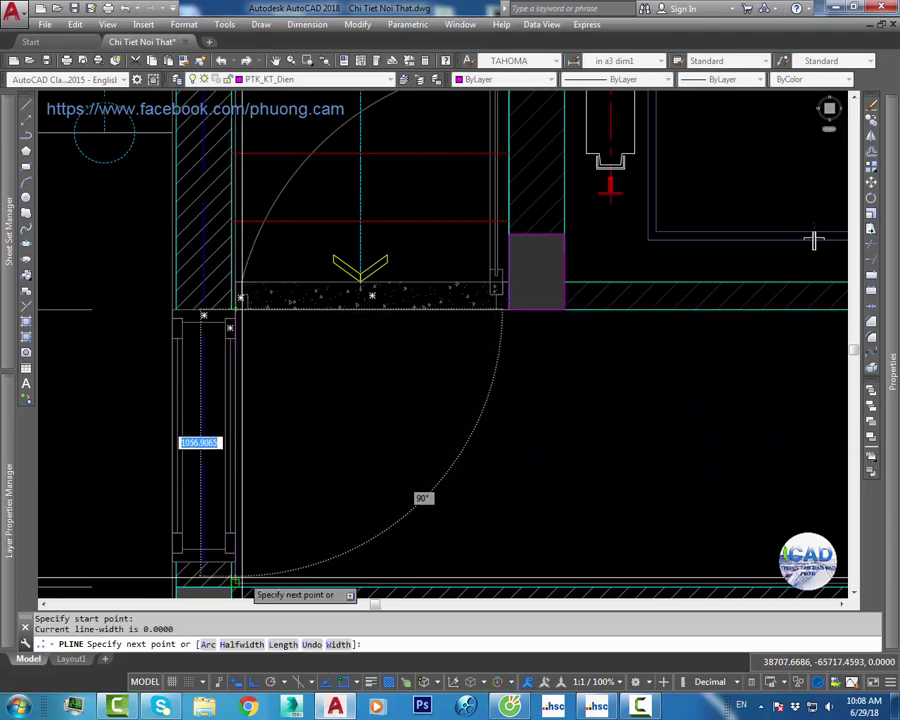
Step: Follow the hatched wall and add an outline vertex at its left corner
{"action": "scroll", "coordinate": [261, 560], "scroll_direction": "down", "scroll_amount": 2}
{"action": "mouse_move", "coordinate": [261, 560]}
{"action": "middle_mouse_down"}
{"action": "mouse_move", "coordinate": [534, 481]}
{"action": "mouse_move", "coordinate": [560, 490]}
{"action": "mouse_move", "coordinate": [426, 496]}
{"action": "mouse_move", "coordinate": [437, 575]}
{"action": "mouse_move", "coordinate": [470, 527]}
{"action": "mouse_move", "coordinate": [356, 296]}
{"action": "middle_mouse_up"}
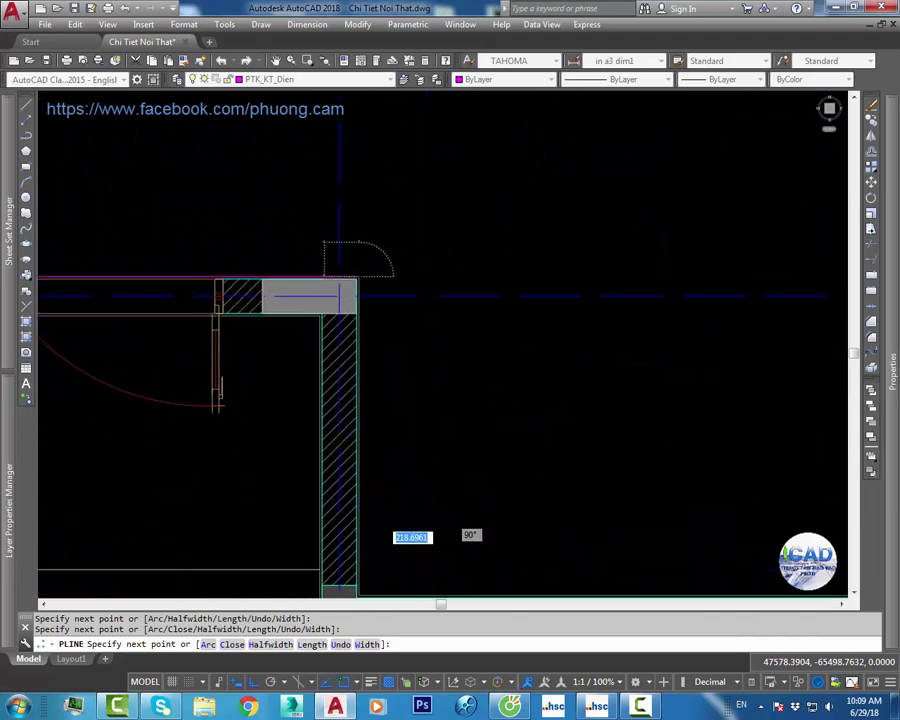
{"action": "scroll", "coordinate": [300, 366], "scroll_direction": "up", "scroll_amount": 1}
{"action": "mouse_move", "coordinate": [300, 366]}
{"action": "middle_mouse_down"}
{"action": "mouse_move", "coordinate": [322, 332]}
{"action": "mouse_move", "coordinate": [620, 330]}
{"action": "mouse_move", "coordinate": [374, 420]}
{"action": "middle_mouse_up"}
{"action": "scroll", "coordinate": [374, 420], "scroll_direction": "up", "scroll_amount": 2}
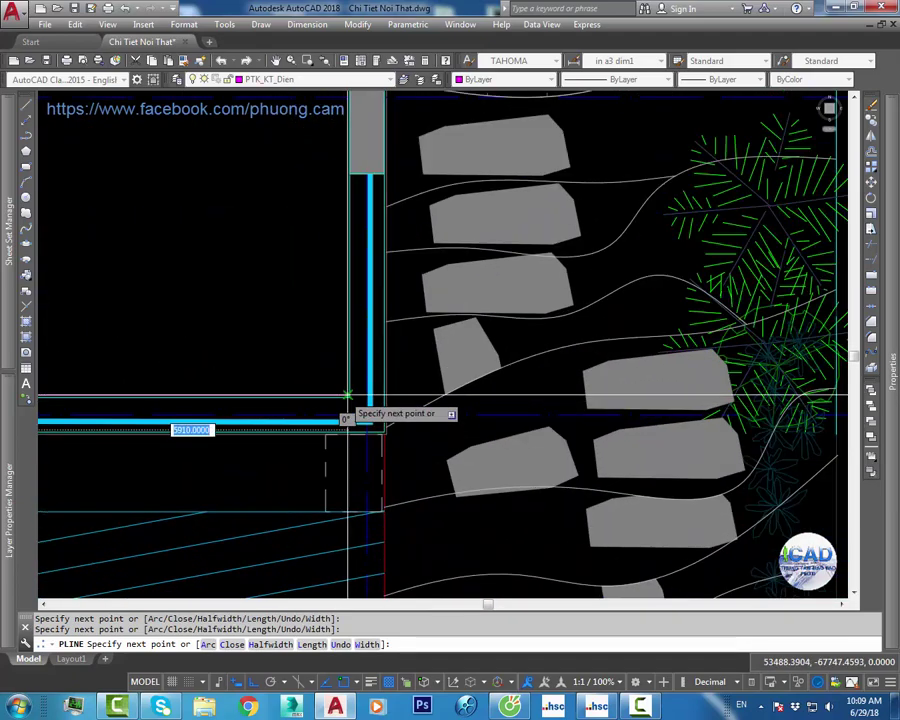
{"action": "scroll", "coordinate": [360, 330], "scroll_direction": "down", "scroll_amount": 3}
{"action": "scroll", "coordinate": [418, 250], "scroll_direction": "up", "scroll_amount": 2}
{"action": "middle_click_drag", "start_coordinate": [418, 250], "coordinate": [390, 370]}
{"action": "scroll", "coordinate": [420, 260], "scroll_direction": "up", "scroll_amount": 3}
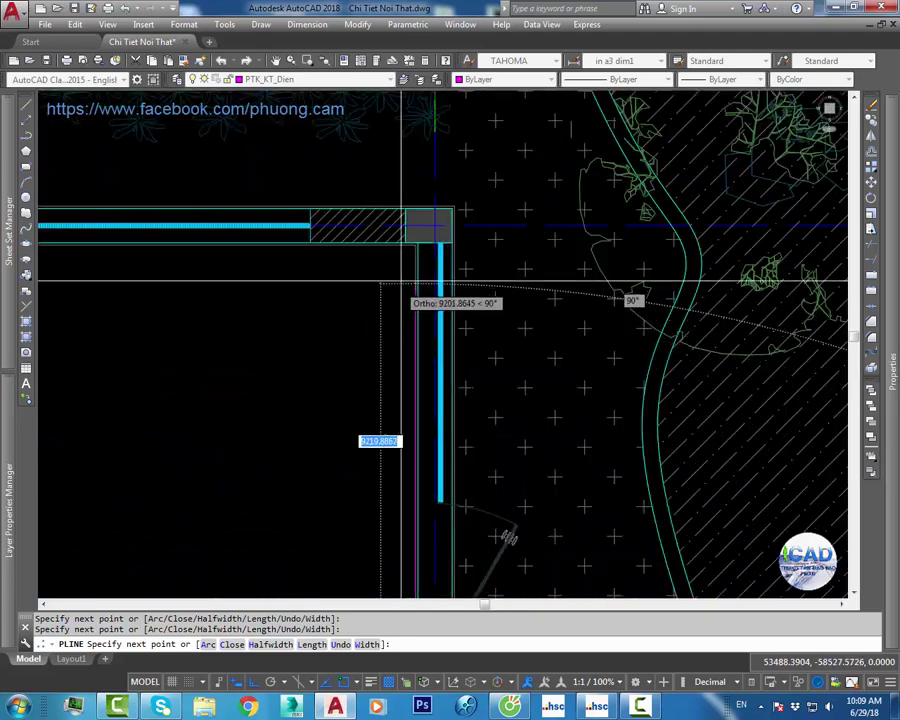
{"action": "mouse_move", "coordinate": [418, 245]}
{"action": "middle_mouse_down"}
{"action": "mouse_move", "coordinate": [190, 280]}
{"action": "mouse_move", "coordinate": [516, 286]}
{"action": "mouse_move", "coordinate": [210, 296]}
{"action": "mouse_move", "coordinate": [295, 300]}
{"action": "middle_mouse_up"}
{"action": "scroll", "coordinate": [260, 275], "scroll_direction": "up", "scroll_amount": 2}
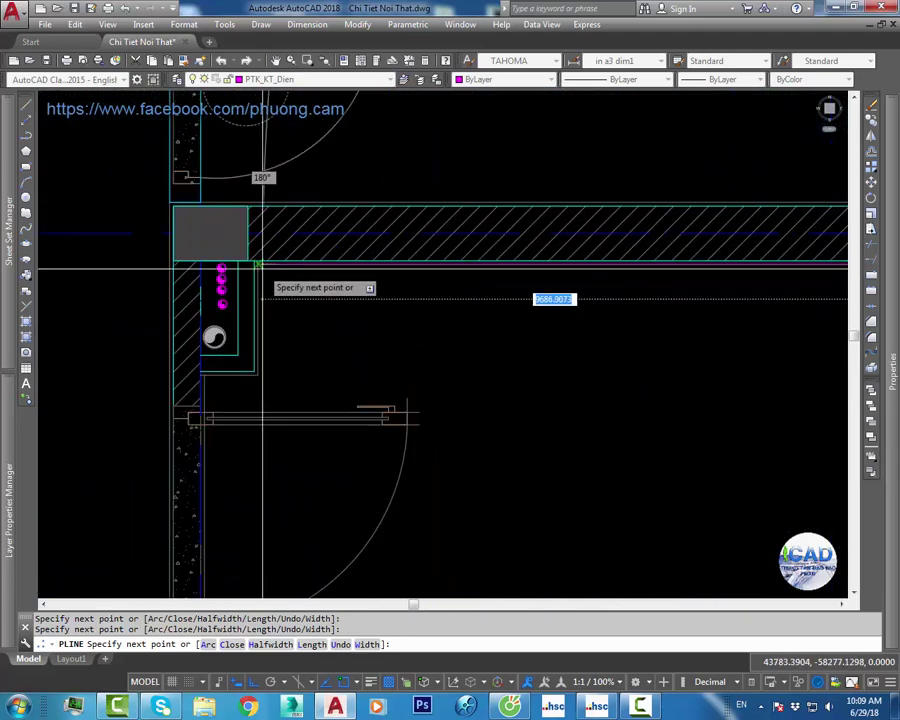
{"action": "left_click", "coordinate": [257, 262]}
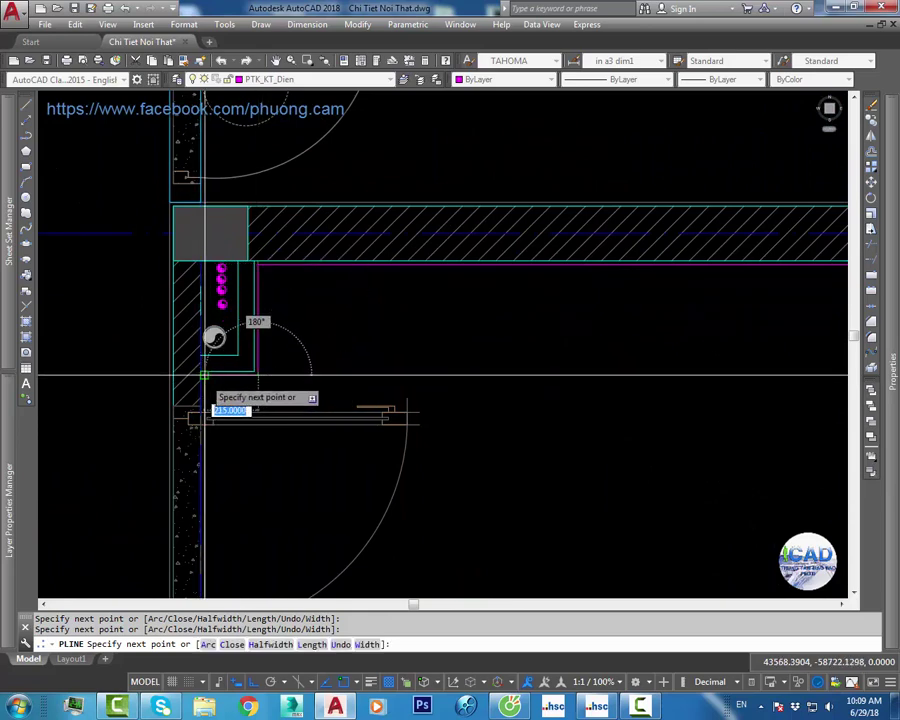
Step: Continue the outline to the pillar corner by the lift and stair, then close the polyline
{"action": "scroll", "coordinate": [206, 372], "scroll_direction": "down", "scroll_amount": 2}
{"action": "mouse_move", "coordinate": [206, 372]}
{"action": "middle_mouse_down"}
{"action": "mouse_move", "coordinate": [194, 482]}
{"action": "mouse_move", "coordinate": [294, 517]}
{"action": "middle_mouse_up"}
{"action": "scroll", "coordinate": [194, 482], "scroll_direction": "down", "scroll_amount": 2}
{"action": "scroll", "coordinate": [294, 500], "scroll_direction": "up", "scroll_amount": 2}
{"action": "scroll", "coordinate": [297, 460], "scroll_direction": "up", "scroll_amount": 3}
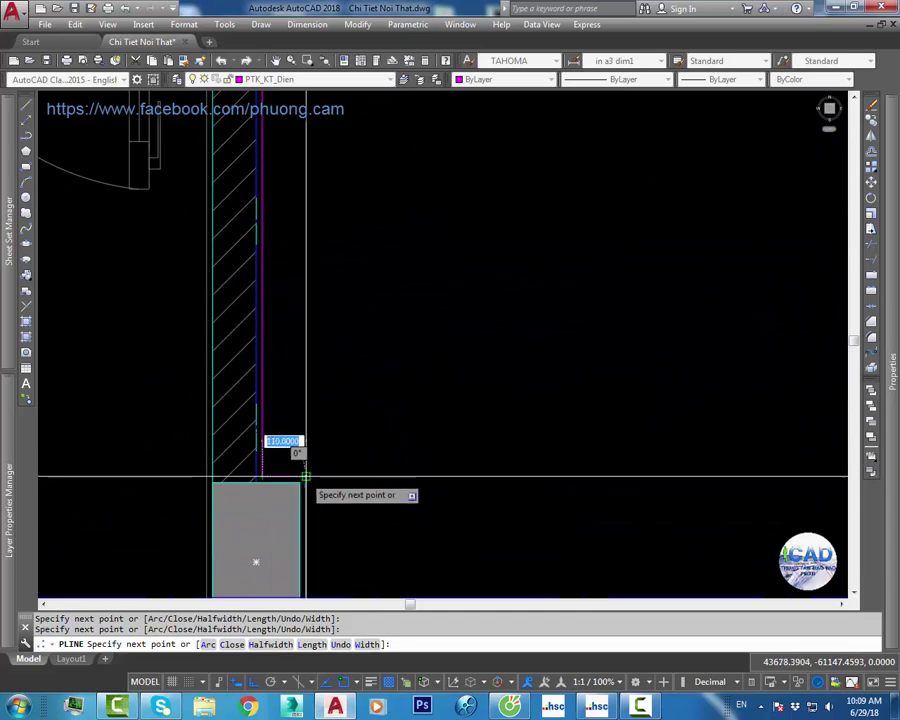
{"action": "middle_click_drag", "start_coordinate": [301, 476], "coordinate": [368, 424]}
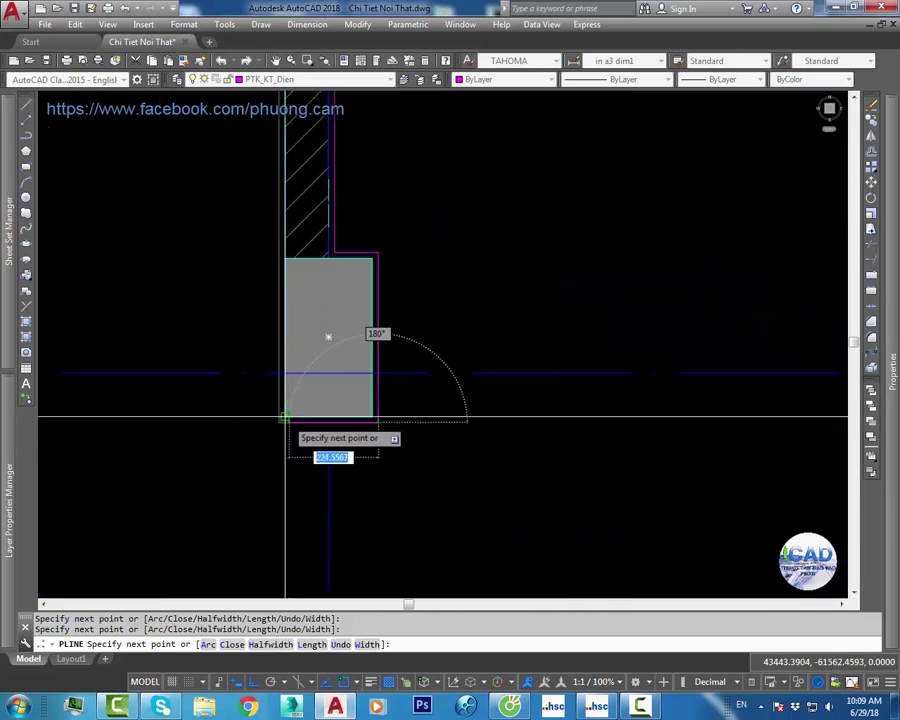
{"action": "scroll", "coordinate": [285, 375], "scroll_direction": "down", "scroll_amount": 2}
{"action": "middle_click_drag", "start_coordinate": [301, 241], "coordinate": [316, 275]}
{"action": "scroll", "coordinate": [316, 275], "scroll_direction": "up", "scroll_amount": 2}
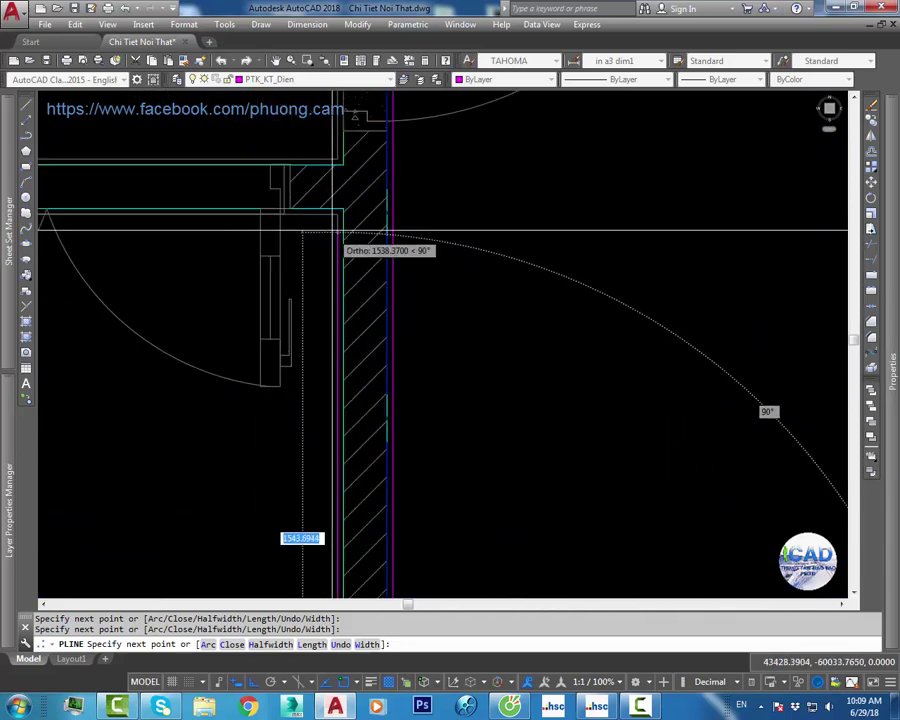
{"action": "scroll", "coordinate": [330, 215], "scroll_direction": "down", "scroll_amount": 3}
{"action": "middle_click_drag", "start_coordinate": [330, 215], "coordinate": [364, 285]}
{"action": "scroll", "coordinate": [364, 285], "scroll_direction": "up", "scroll_amount": 2}
{"action": "scroll", "coordinate": [364, 285], "scroll_direction": "up", "scroll_amount": 2}
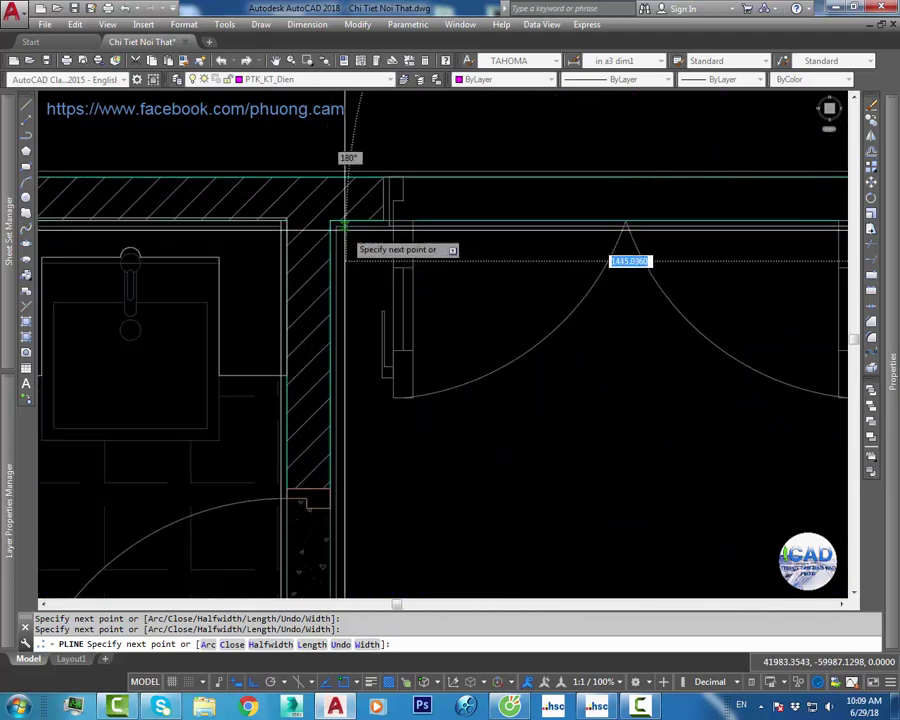
{"action": "scroll", "coordinate": [350, 325], "scroll_direction": "down", "scroll_amount": 4}
{"action": "middle_click_drag", "start_coordinate": [373, 438], "coordinate": [345, 305]}
{"action": "scroll", "coordinate": [369, 357], "scroll_direction": "up", "scroll_amount": 2}
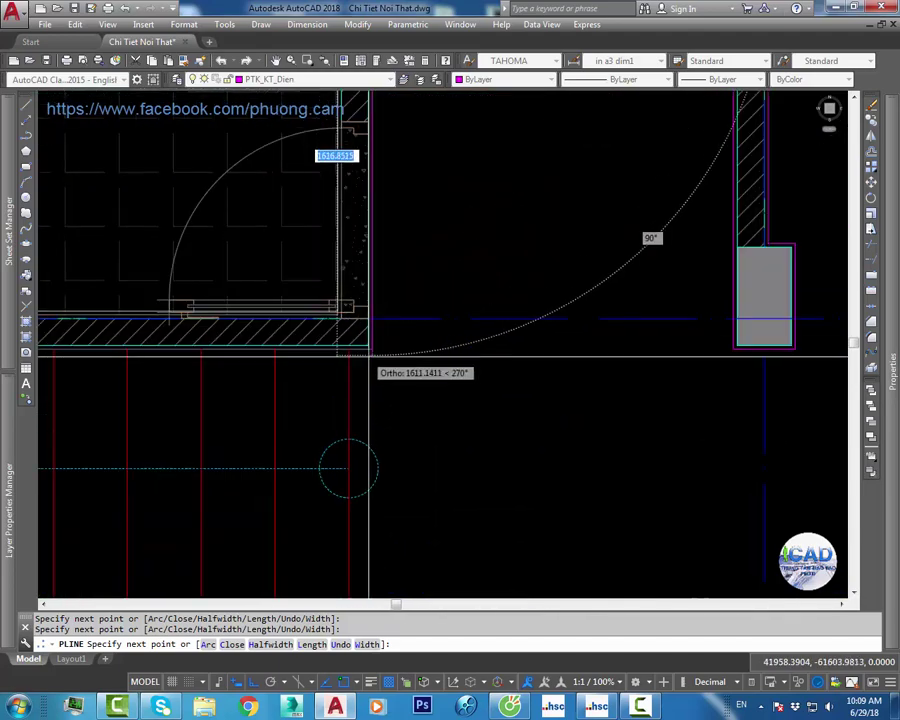
{"action": "scroll", "coordinate": [369, 357], "scroll_direction": "down", "scroll_amount": 3}
{"action": "mouse_move", "coordinate": [369, 357]}
{"action": "middle_mouse_down"}
{"action": "mouse_move", "coordinate": [437, 307]}
{"action": "mouse_move", "coordinate": [432, 255]}
{"action": "middle_mouse_up"}
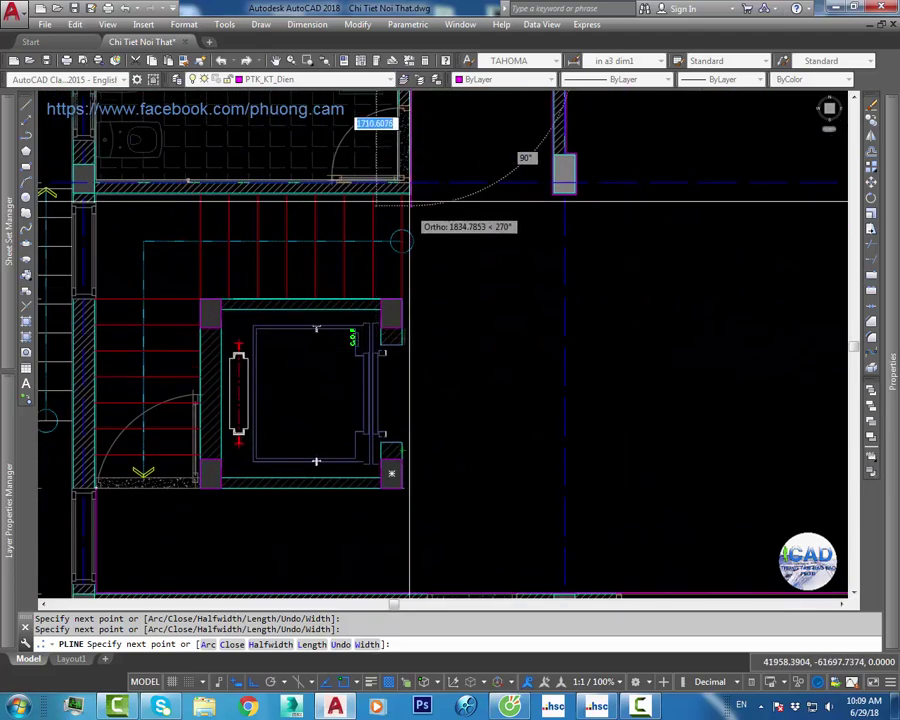
{"action": "scroll", "coordinate": [410, 200], "scroll_direction": "up", "scroll_amount": 3}
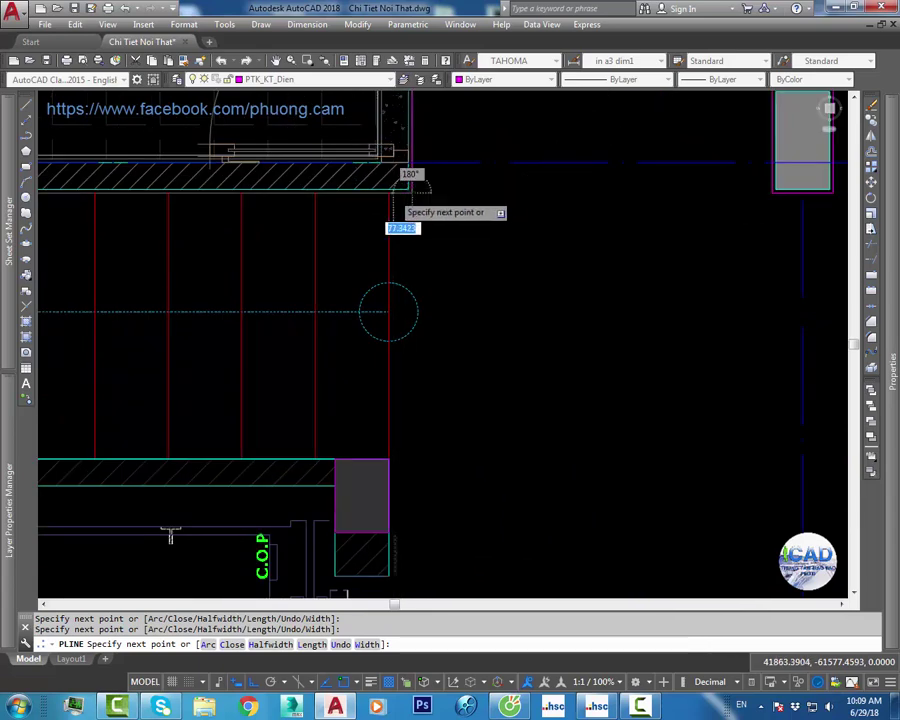
{"action": "scroll", "coordinate": [396, 194], "scroll_direction": "down", "scroll_amount": 4}
{"action": "scroll", "coordinate": [395, 489], "scroll_direction": "up", "scroll_amount": 4}
{"action": "left_click", "coordinate": [394, 478]}
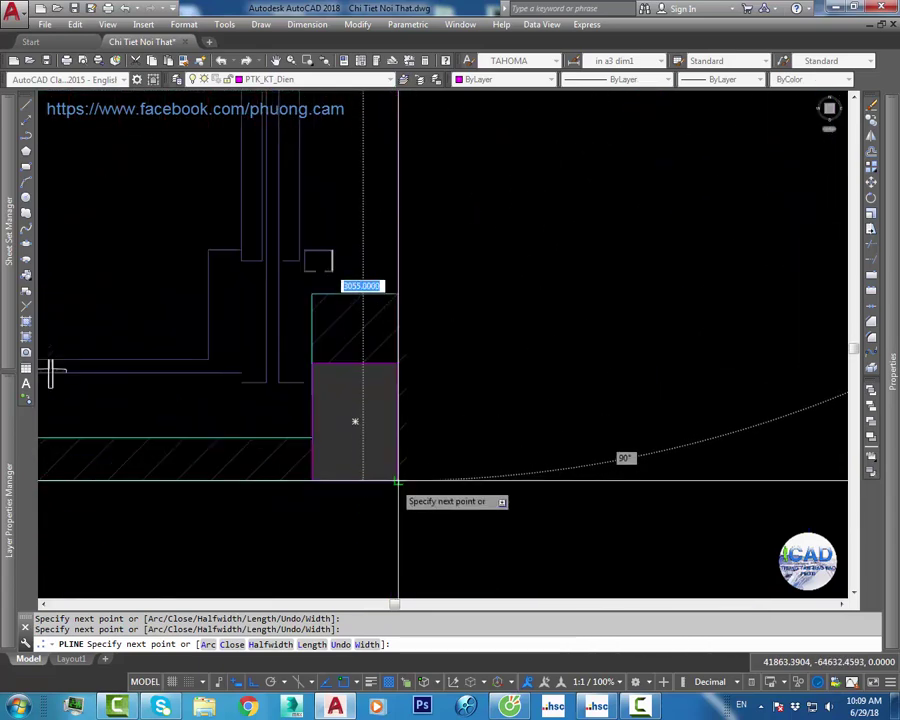
{"action": "scroll", "coordinate": [276, 488], "scroll_direction": "down", "scroll_amount": 2}
{"action": "scroll", "coordinate": [304, 361], "scroll_direction": "down", "scroll_amount": 3}
{"action": "scroll", "coordinate": [380, 425], "scroll_direction": "down", "scroll_amount": 2}
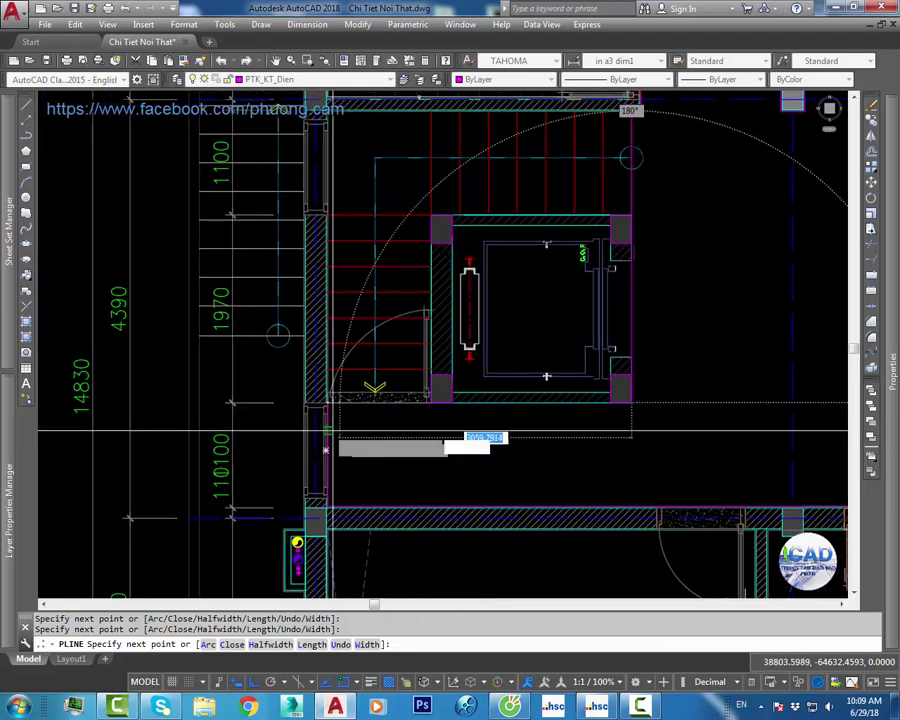
{"action": "type", "text": "c"}
{"action": "key", "text": "Return"}
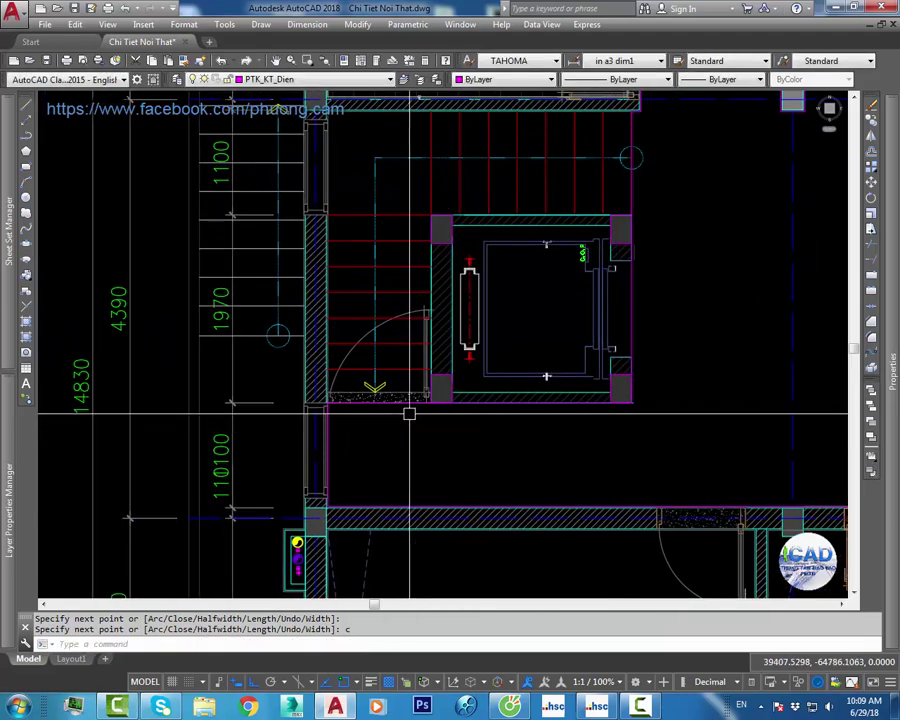
{"action": "scroll", "coordinate": [444, 400], "scroll_direction": "down", "scroll_amount": 3}
{"action": "scroll", "coordinate": [523, 345], "scroll_direction": "down", "scroll_amount": 2}
{"action": "mouse_move", "coordinate": [523, 345]}
{"action": "middle_mouse_down"}
{"action": "mouse_move", "coordinate": [355, 360]}
{"action": "mouse_move", "coordinate": [538, 335]}
{"action": "middle_mouse_up"}
{"action": "scroll", "coordinate": [411, 325], "scroll_direction": "up", "scroll_amount": 1}
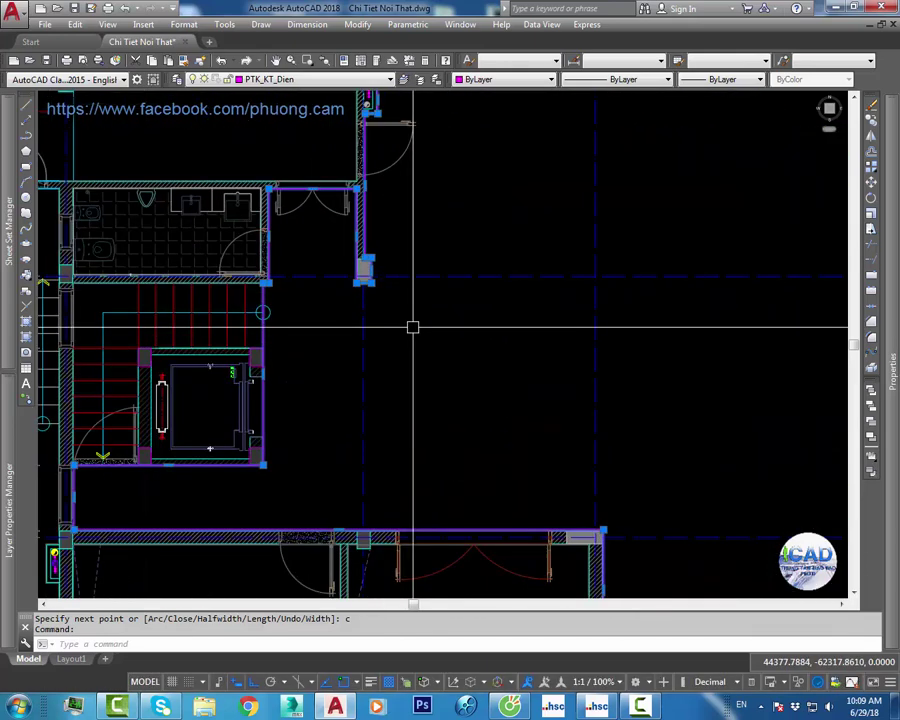
{"action": "scroll", "coordinate": [451, 345], "scroll_direction": "up", "scroll_amount": 1}
{"action": "scroll", "coordinate": [451, 345], "scroll_direction": "down", "scroll_amount": 4}
{"action": "middle_click_drag", "start_coordinate": [436, 303], "coordinate": [406, 303]}
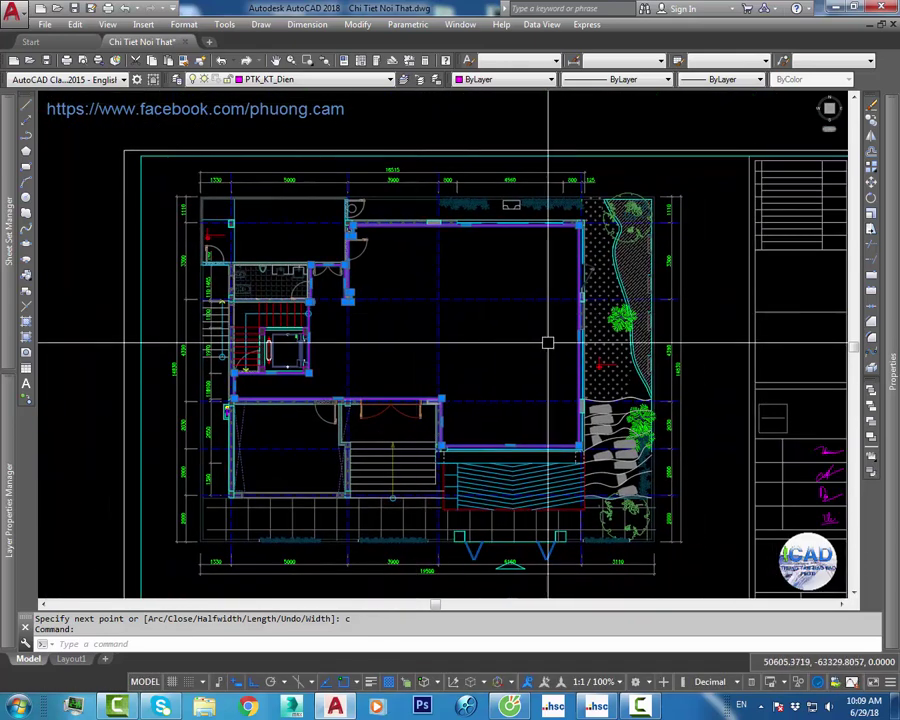
{"action": "key", "text": "ctrl+1"}
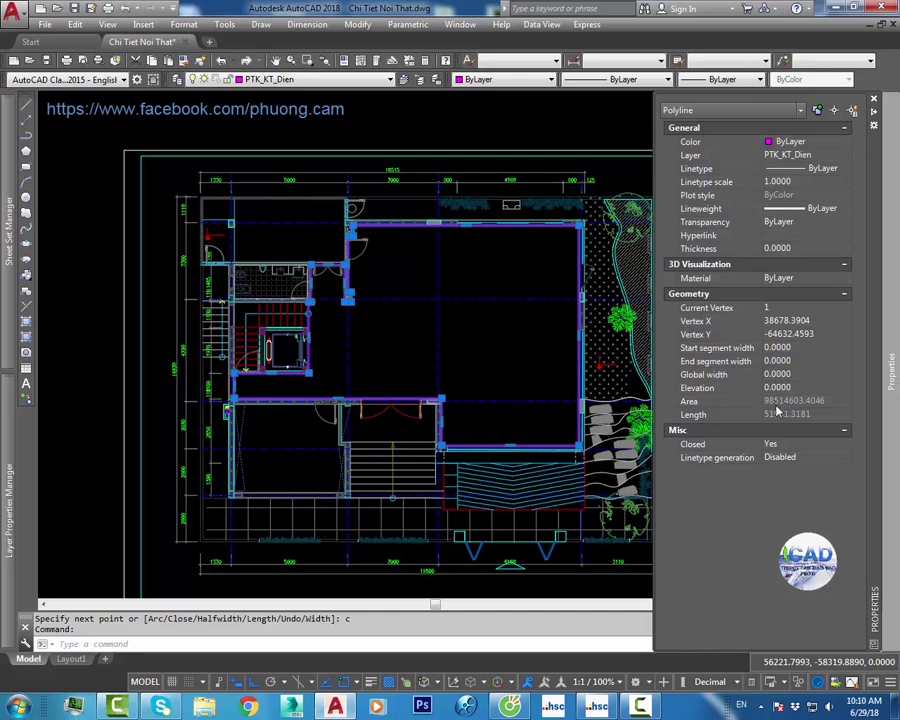
{"action": "key", "text": "ctrl+1"}
{"action": "key", "text": "Escape"}
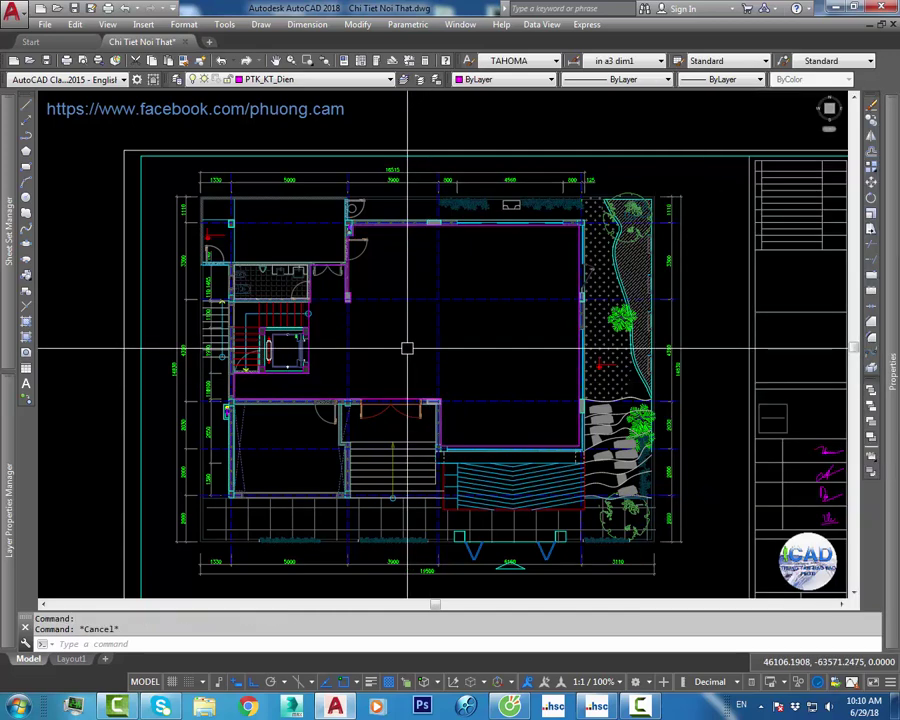
{"action": "type", "text": "u"}
Step: Dismiss the lighting warning, select the traced outline, and read its area 98514603.4046 in Properties
{"action": "key", "text": "Return"}
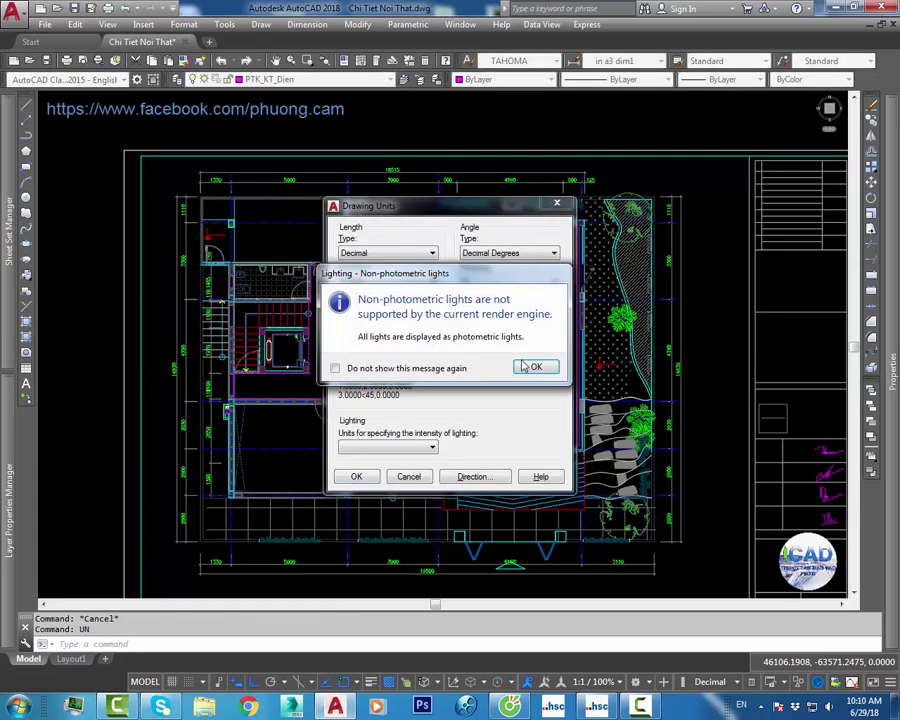
{"action": "left_click", "coordinate": [528, 367]}
{"action": "scroll", "coordinate": [330, 362], "scroll_direction": "up", "scroll_amount": 5}
{"action": "scroll", "coordinate": [245, 347], "scroll_direction": "up", "scroll_amount": 2}
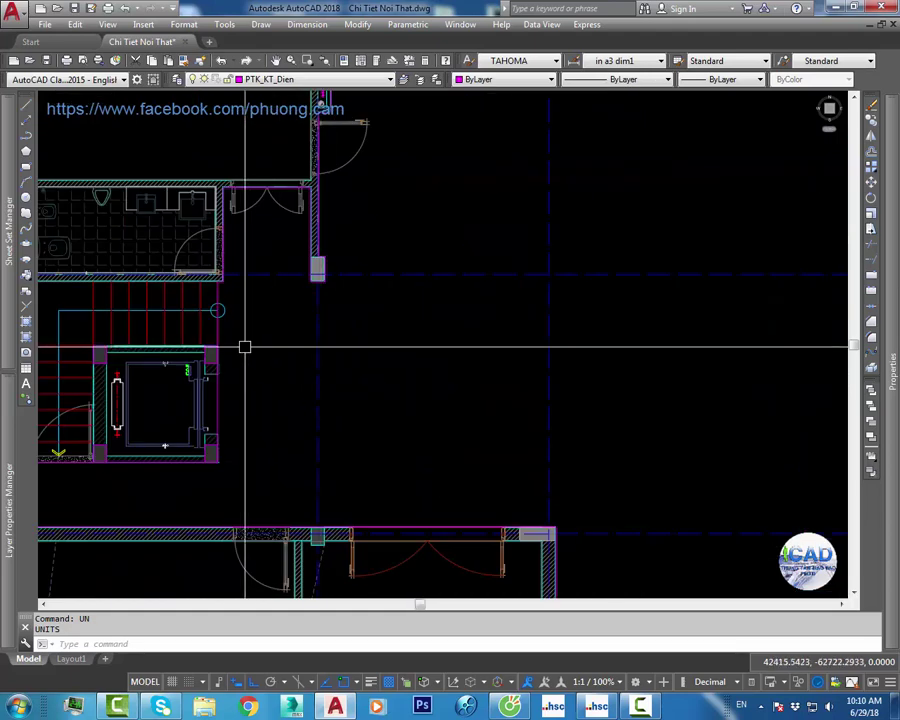
{"action": "left_click", "coordinate": [218, 325]}
{"action": "key", "text": "ctrl+1"}
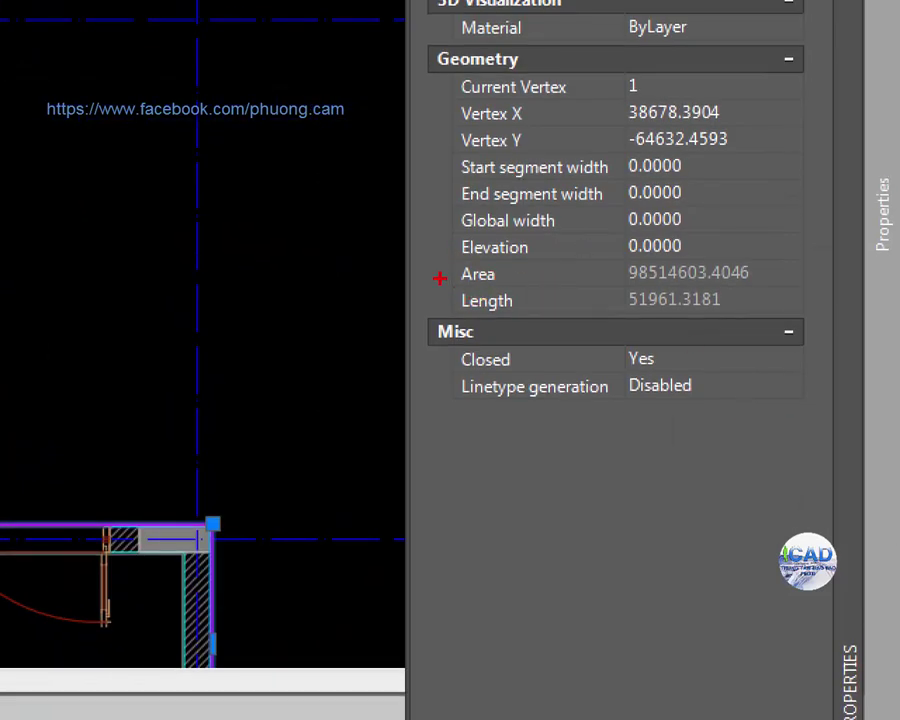
{"action": "left_click_drag", "start_coordinate": [440, 280], "coordinate": [495, 318]}
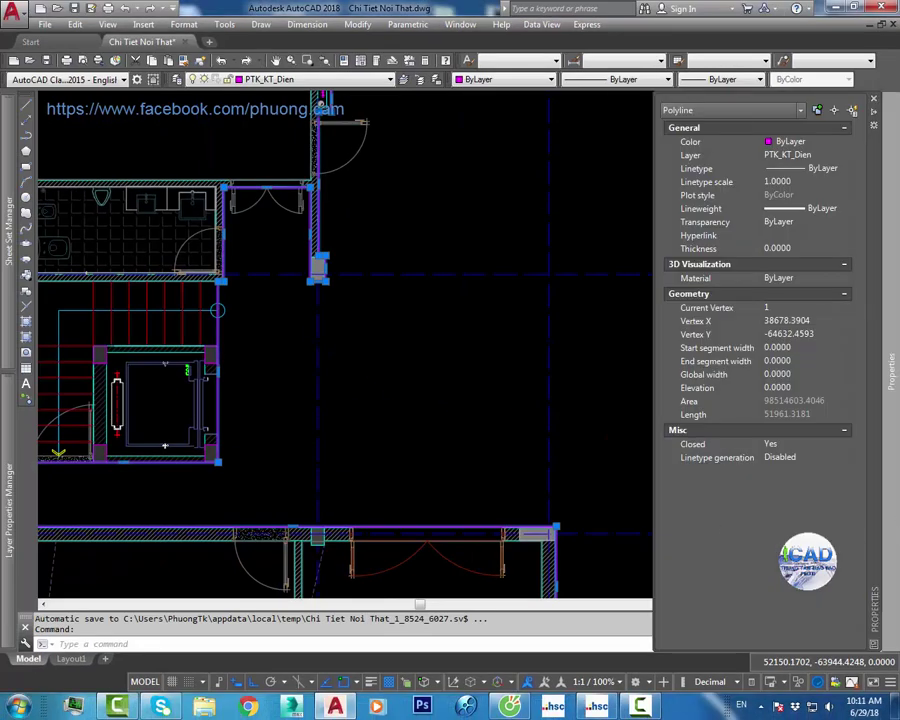
Step: Select the traced floor outline and isolate its PTK_KT_Dien layer with LAYISO
{"action": "scroll", "coordinate": [552, 421], "scroll_direction": "down", "scroll_amount": 2}
{"action": "key", "text": "Escape"}
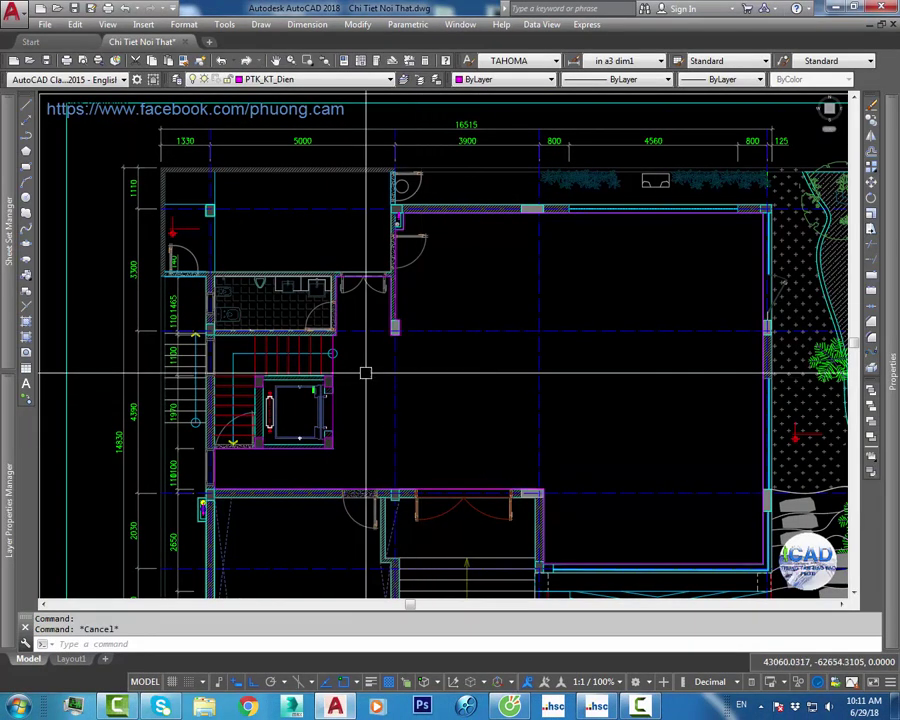
{"action": "left_click", "coordinate": [397, 374]}
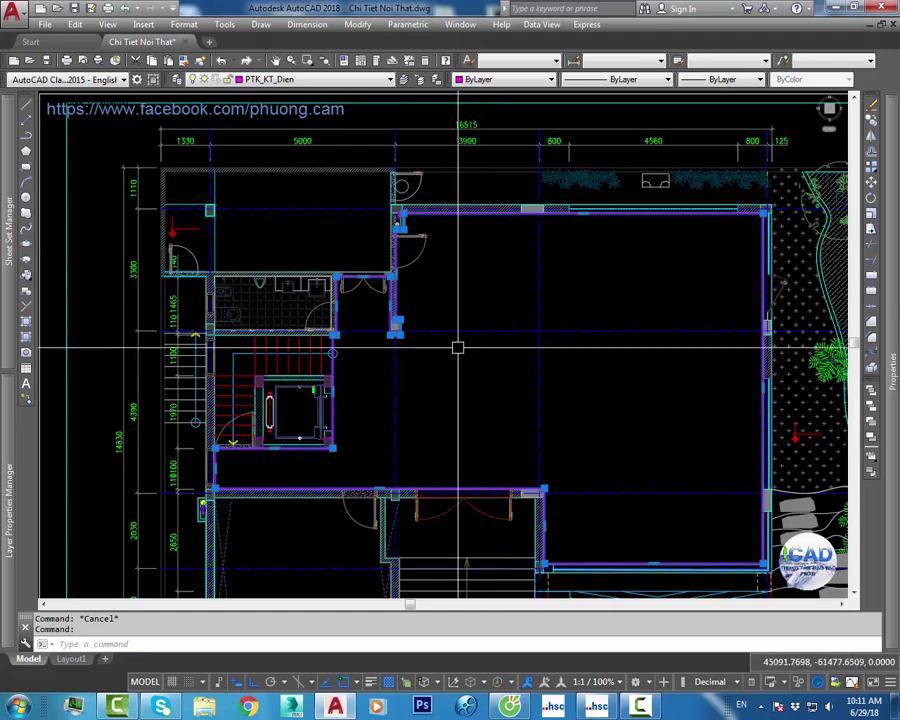
{"action": "middle_click_drag", "start_coordinate": [456, 344], "coordinate": [459, 321]}
{"action": "type", "text": "layiso"}
{"action": "key", "text": "Return"}
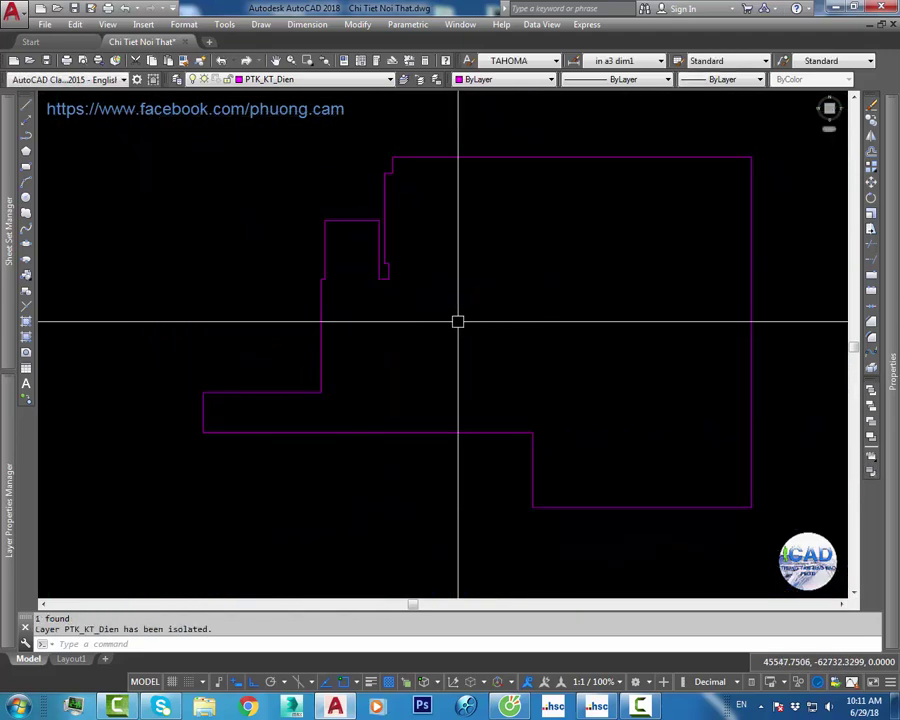
{"action": "middle_click_drag", "start_coordinate": [514, 336], "coordinate": [474, 348]}
{"action": "key", "text": "Escape"}
Step: Hatch the outline with ANSI31 at scale 500, then turn all layers back on
{"action": "type", "text": "h"}
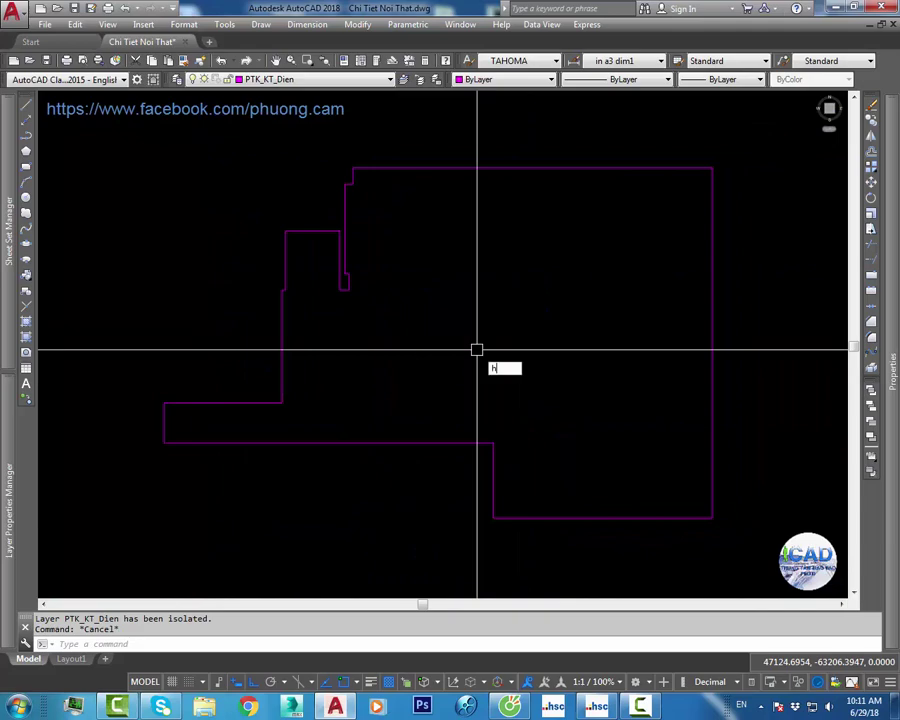
{"action": "key", "text": "Return"}
{"action": "left_click", "coordinate": [395, 308]}
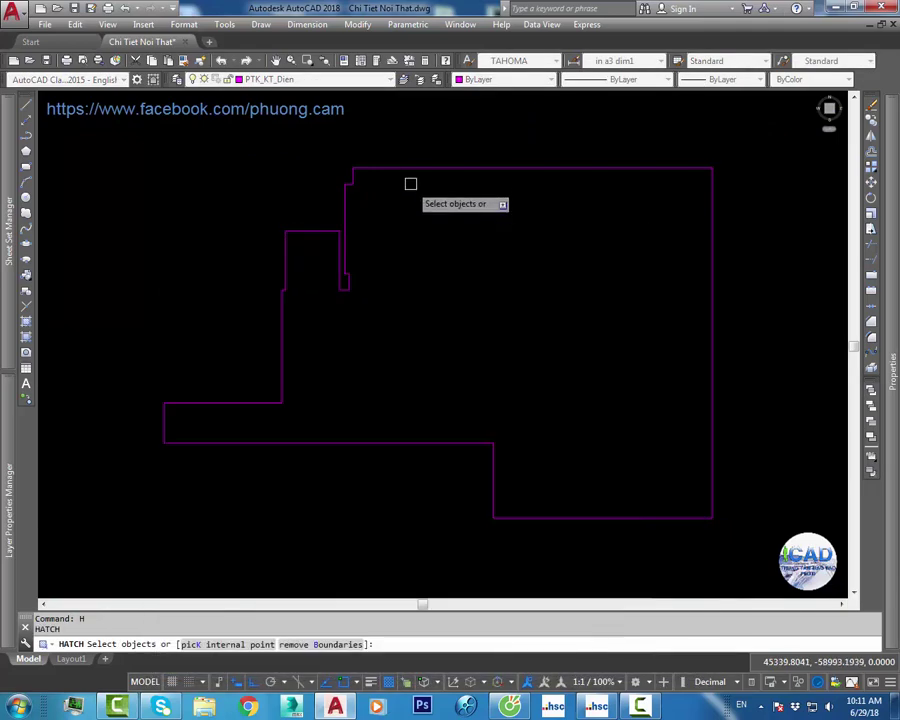
{"action": "left_click", "coordinate": [412, 170]}
{"action": "key", "text": "Return"}
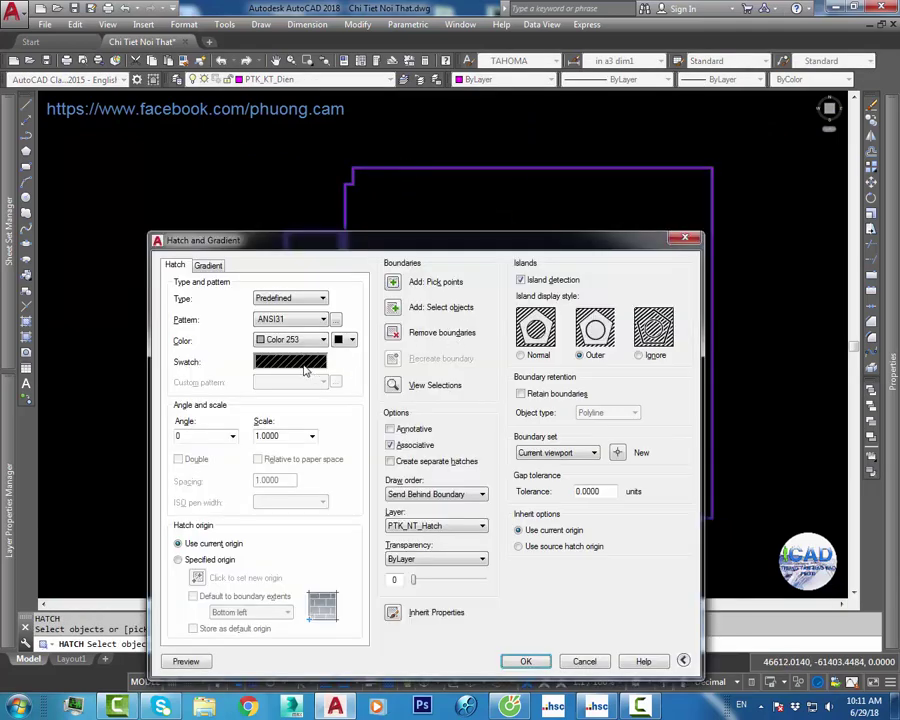
{"action": "double_click", "coordinate": [295, 437]}
{"action": "type", "text": "50"}
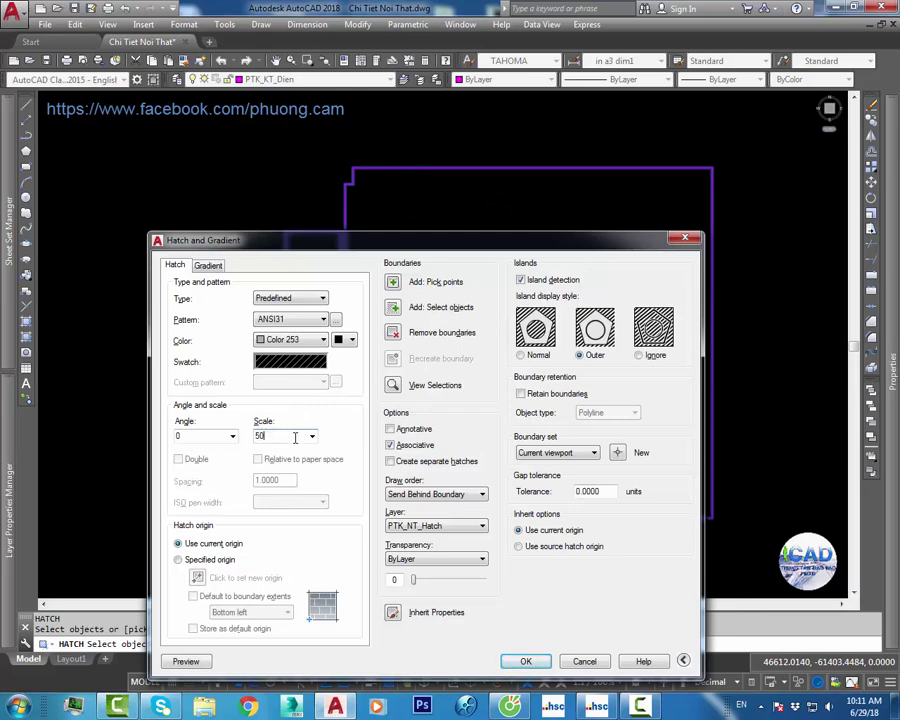
{"action": "type", "text": "0"}
{"action": "key", "text": "Return"}
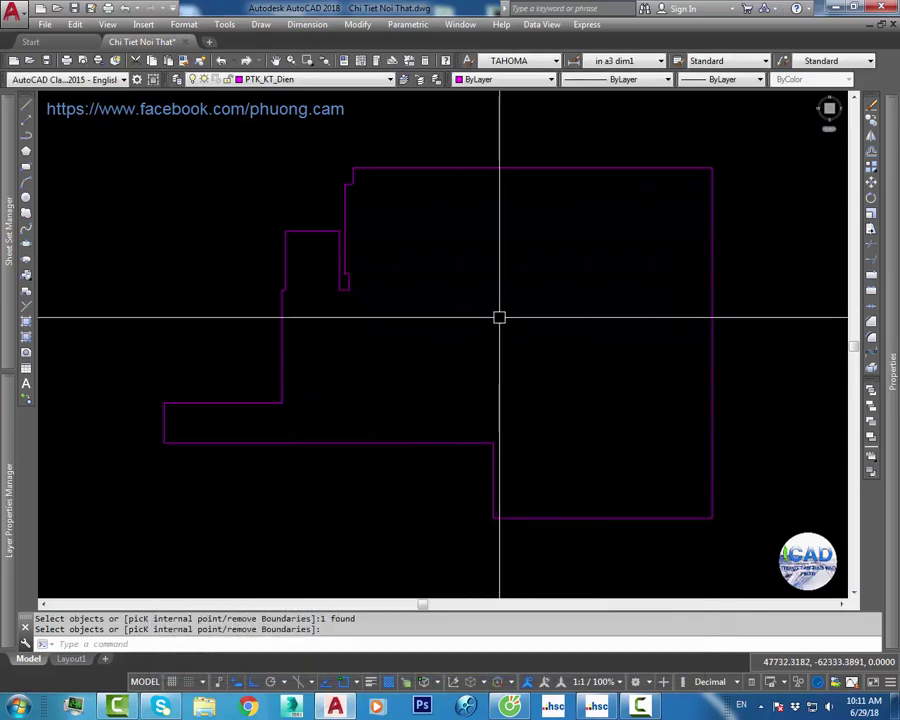
{"action": "key", "text": "Return"}
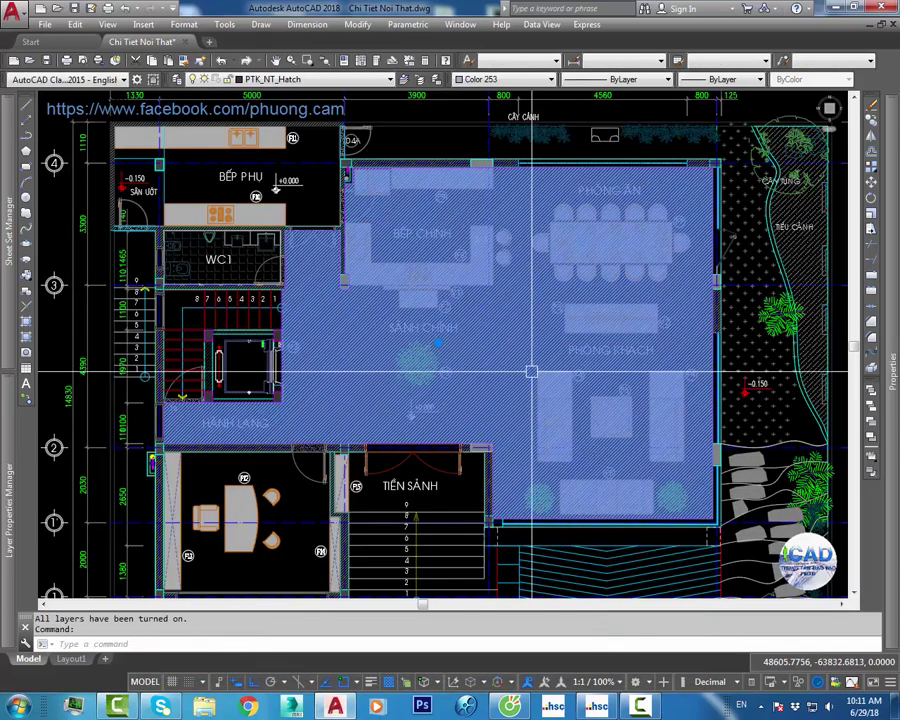
Step: Match the hatch's properties to the outline with MM, putting it on PTK_KT_Dien
{"action": "scroll", "coordinate": [412, 243], "scroll_direction": "up", "scroll_amount": 3}
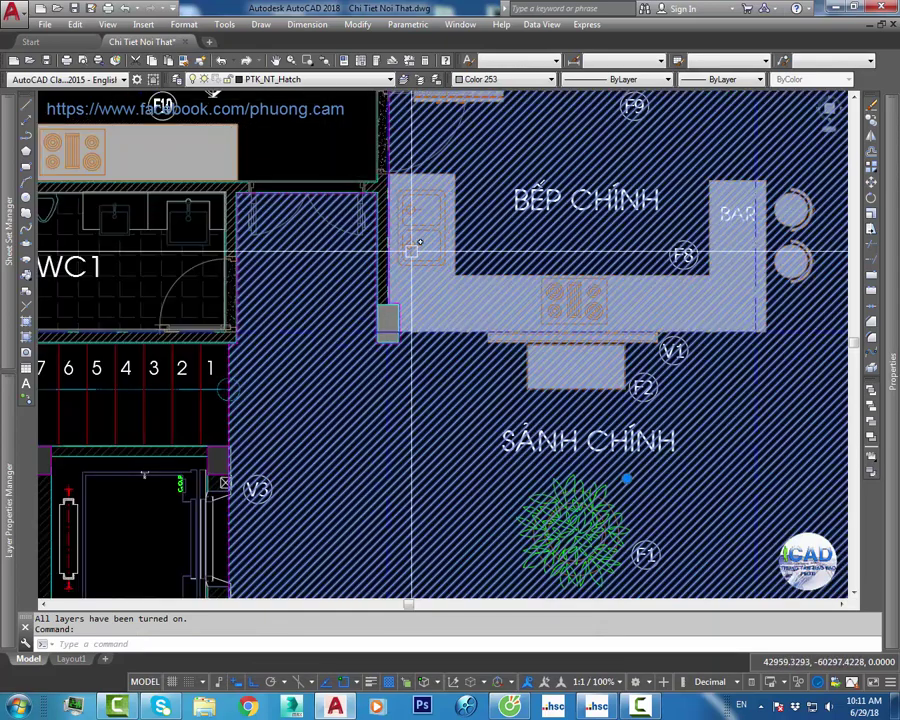
{"action": "scroll", "coordinate": [412, 243], "scroll_direction": "up", "scroll_amount": 3}
{"action": "key", "text": "Escape"}
{"action": "type", "text": "mm"}
{"action": "key", "text": "Return"}
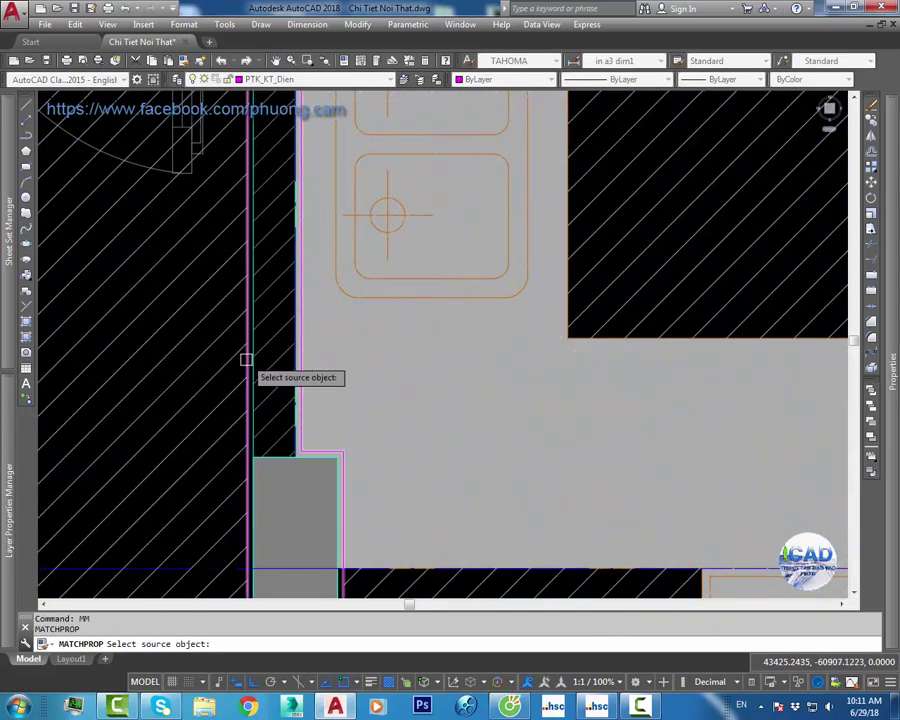
{"action": "left_click", "coordinate": [246, 359]}
{"action": "left_click", "coordinate": [248, 368]}
{"action": "key", "text": "Escape"}
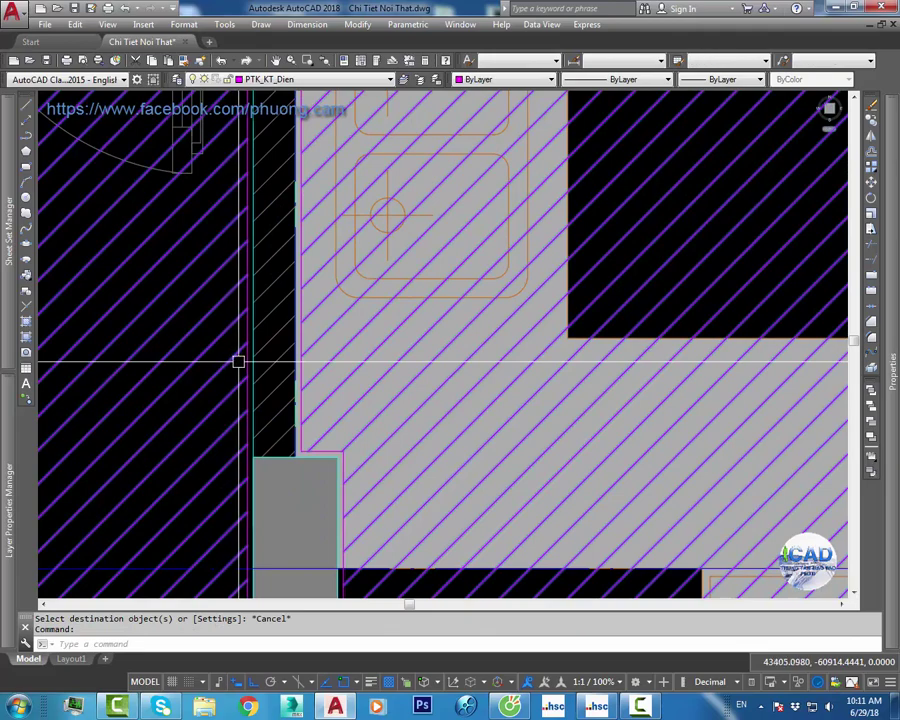
Step: Isolate PTK_KT_Dien again and check the hatch's area, 98514603.4046, in Properties
{"action": "left_click", "coordinate": [250, 345]}
{"action": "scroll", "coordinate": [268, 320], "scroll_direction": "down", "scroll_amount": 3}
{"action": "scroll", "coordinate": [408, 352], "scroll_direction": "down", "scroll_amount": 4}
{"action": "scroll", "coordinate": [433, 347], "scroll_direction": "up", "scroll_amount": 2}
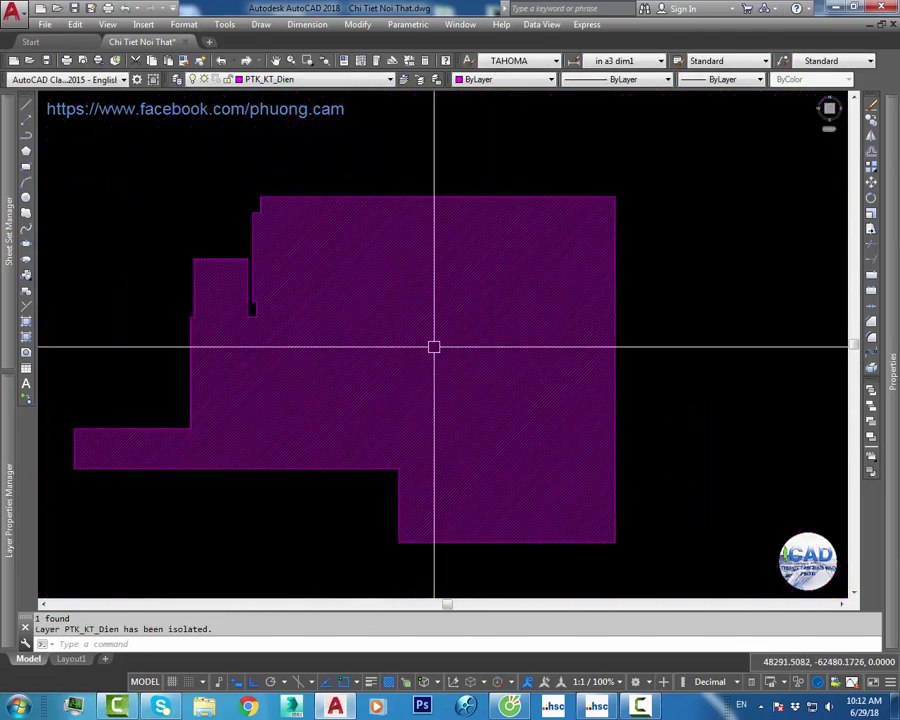
{"action": "middle_click_drag", "start_coordinate": [433, 347], "coordinate": [471, 319]}
{"action": "left_click", "coordinate": [452, 378]}
{"action": "key", "text": "ctrl+1"}
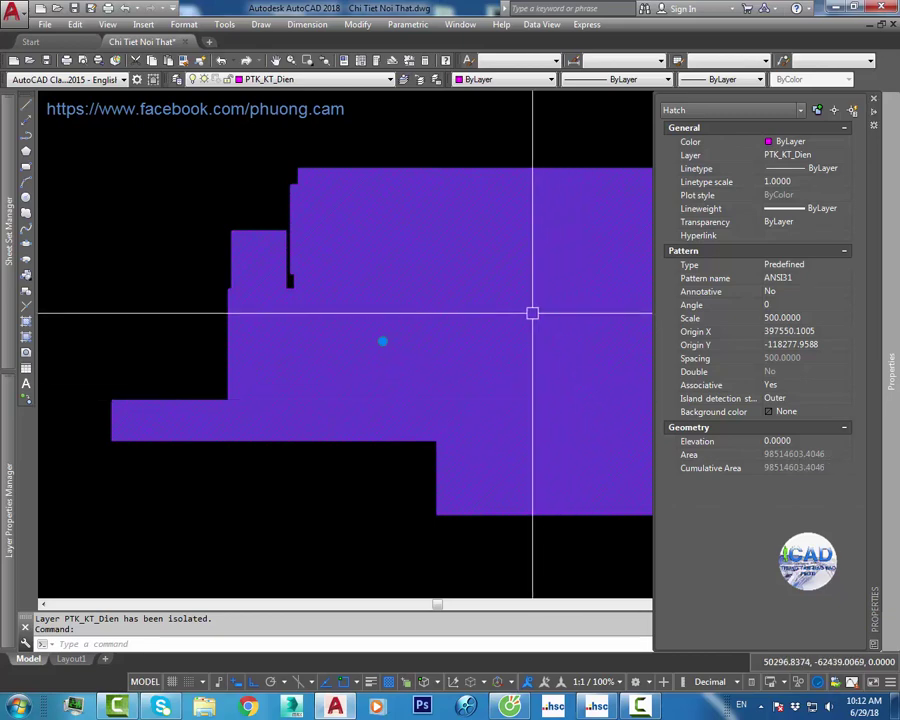
Step: Draw two nested rectangular frames around the hatched floor outline
{"action": "key", "text": "ctrl+1"}
{"action": "key", "text": "Escape"}
{"action": "scroll", "coordinate": [560, 266], "scroll_direction": "down", "scroll_amount": 2}
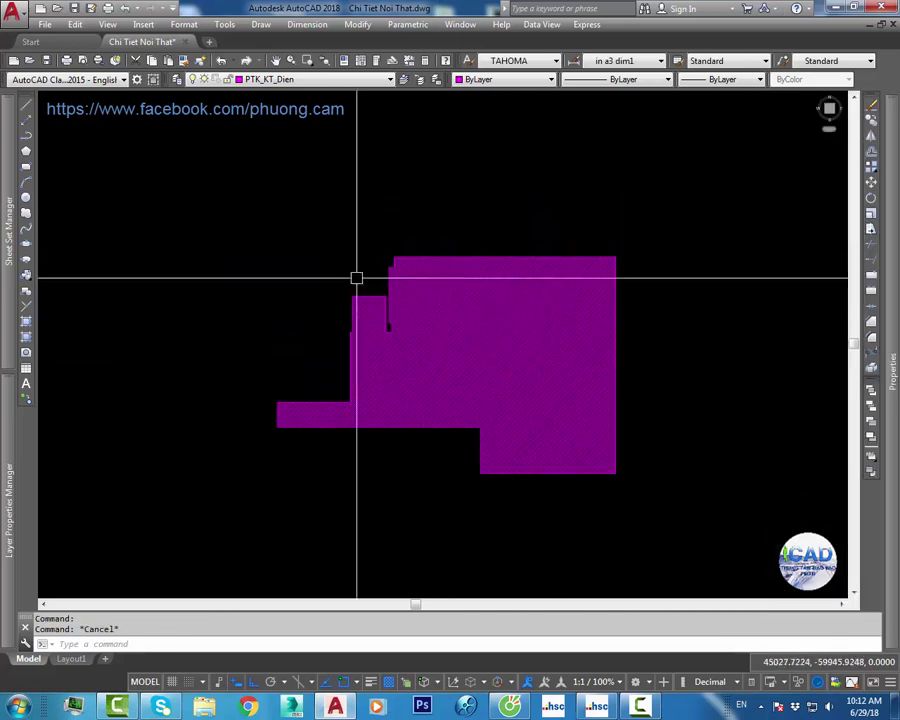
{"action": "middle_click_drag", "start_coordinate": [308, 248], "coordinate": [332, 252]}
{"action": "type", "text": "rec"}
{"action": "key", "text": "Return"}
{"action": "left_click", "coordinate": [253, 207]}
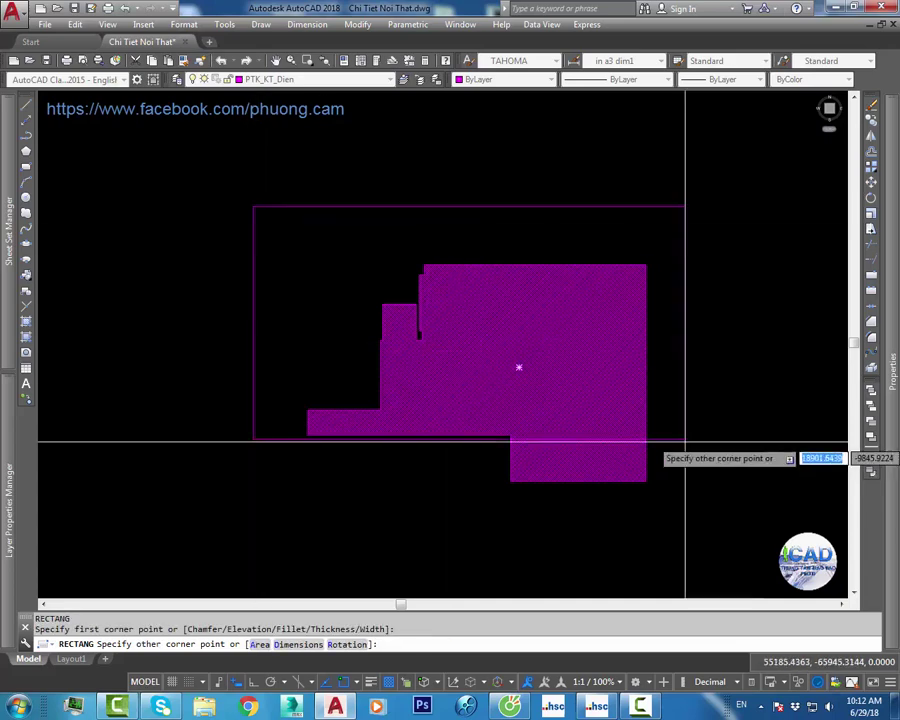
{"action": "left_click", "coordinate": [685, 526]}
{"action": "key", "text": "Return"}
{"action": "left_click", "coordinate": [229, 181]}
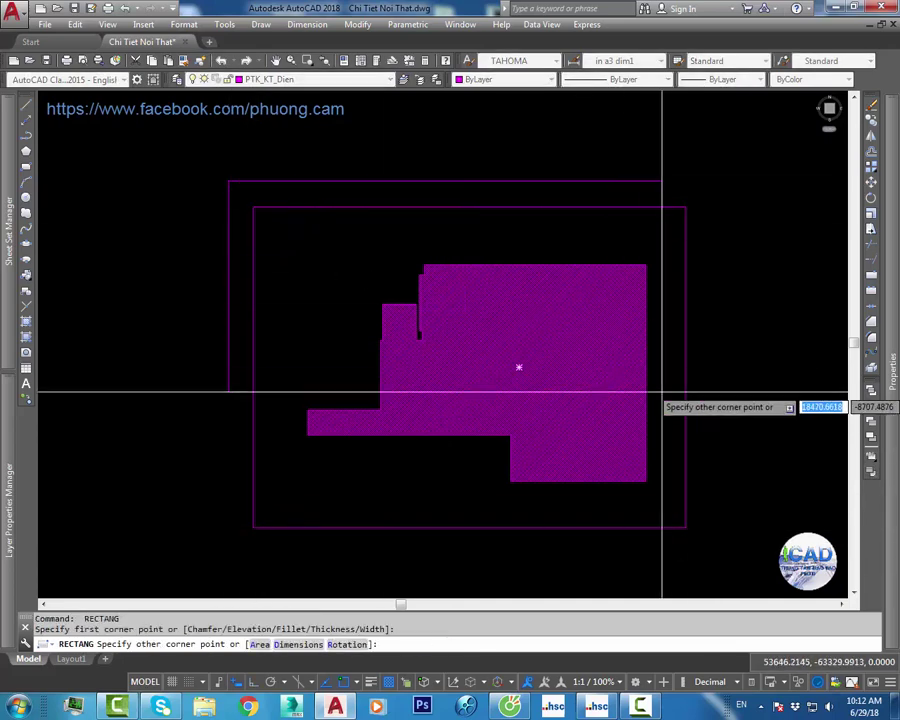
{"action": "left_click", "coordinate": [718, 548]}
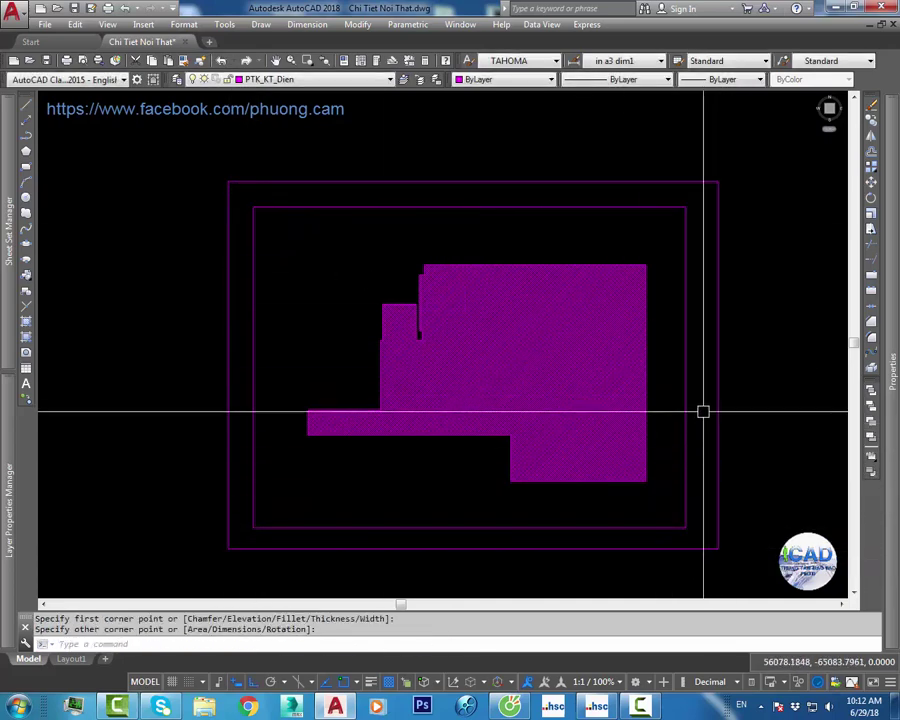
{"action": "key", "text": "Escape"}
Step: Hatch the picked interior area with ANSI31 at scale 500, then turn all layers back on
{"action": "type", "text": "h"}
{"action": "key", "text": "Return"}
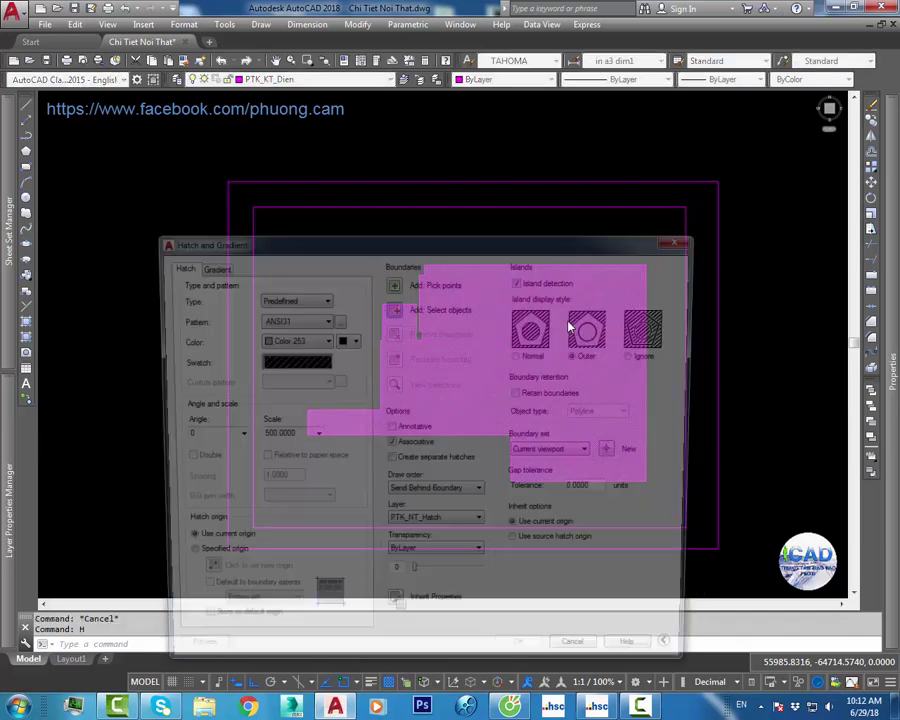
{"action": "left_click", "coordinate": [392, 307]}
{"action": "key", "text": "Return"}
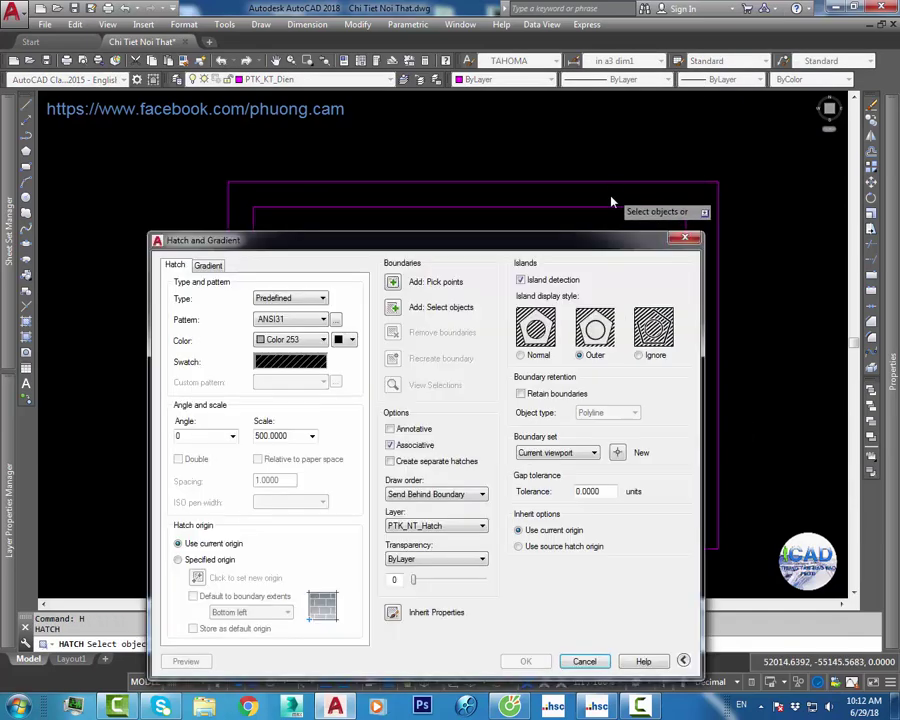
{"action": "left_click", "coordinate": [392, 281]}
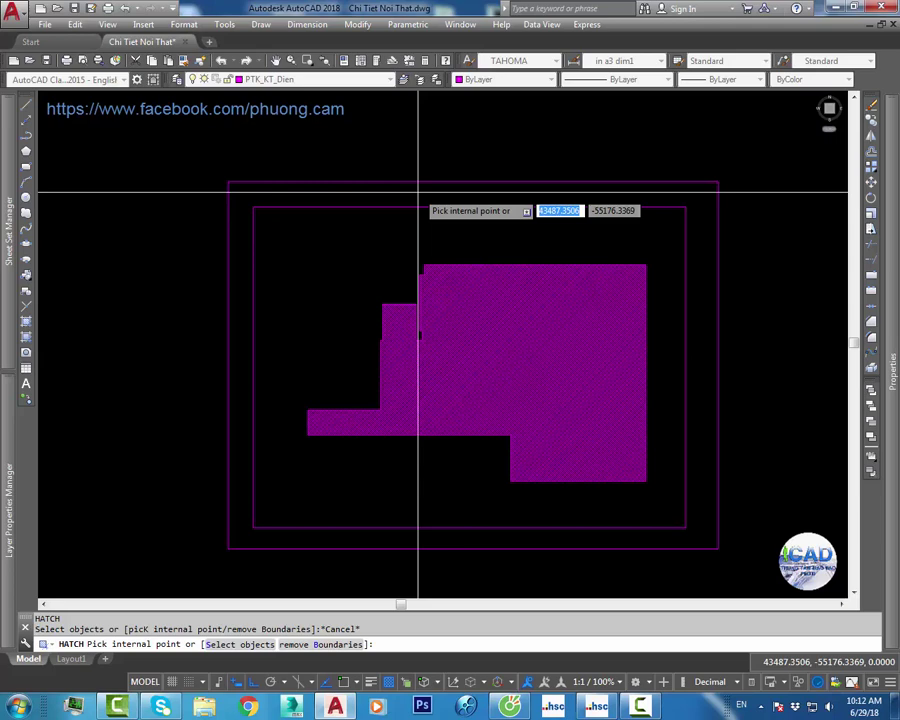
{"action": "left_click", "coordinate": [438, 212]}
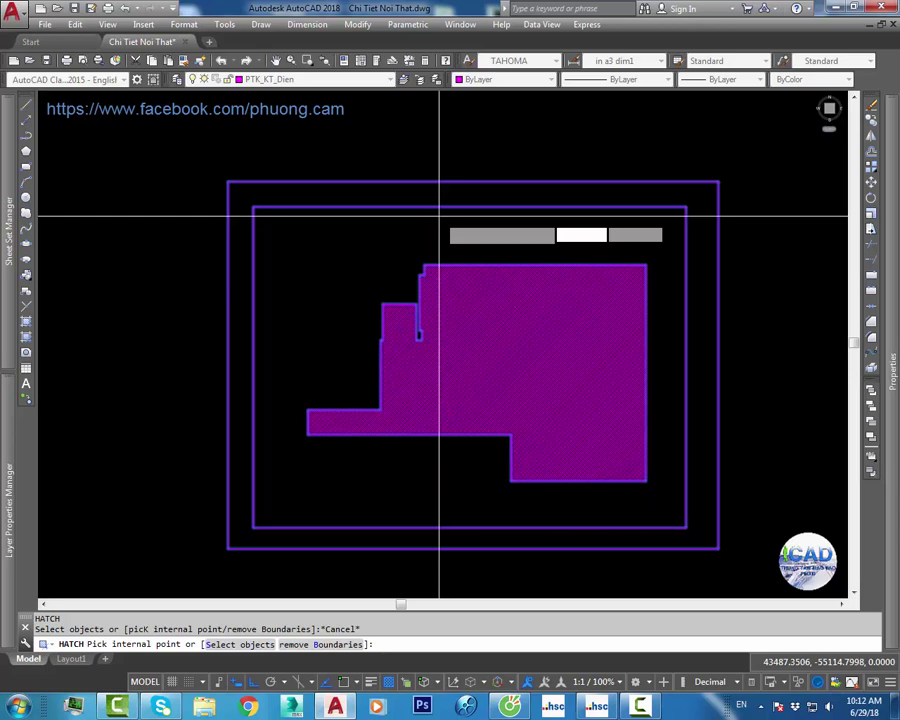
{"action": "key", "text": "Return"}
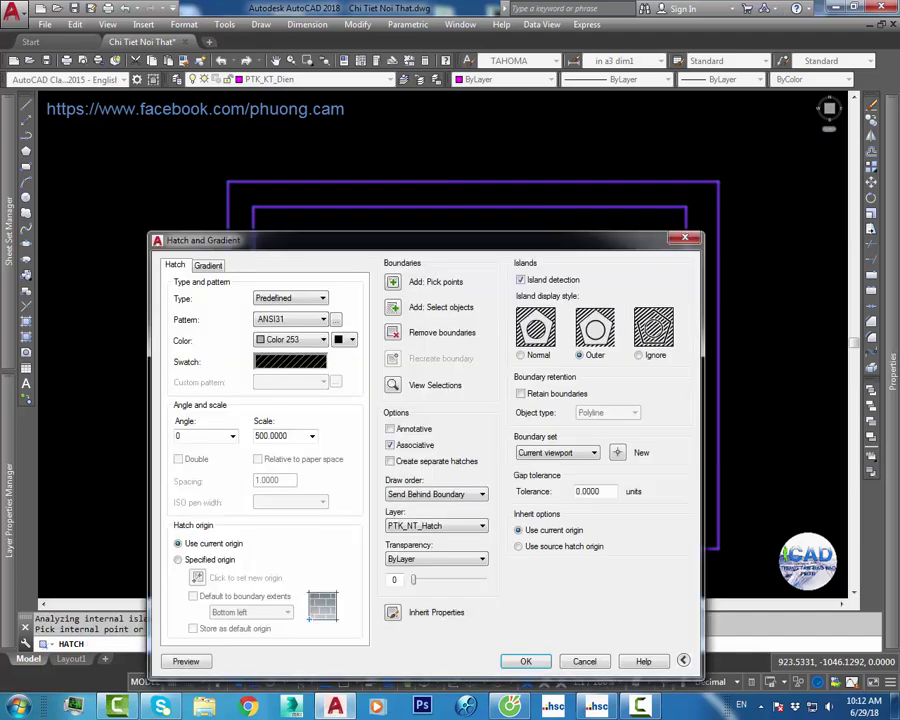
{"action": "left_click", "coordinate": [524, 660]}
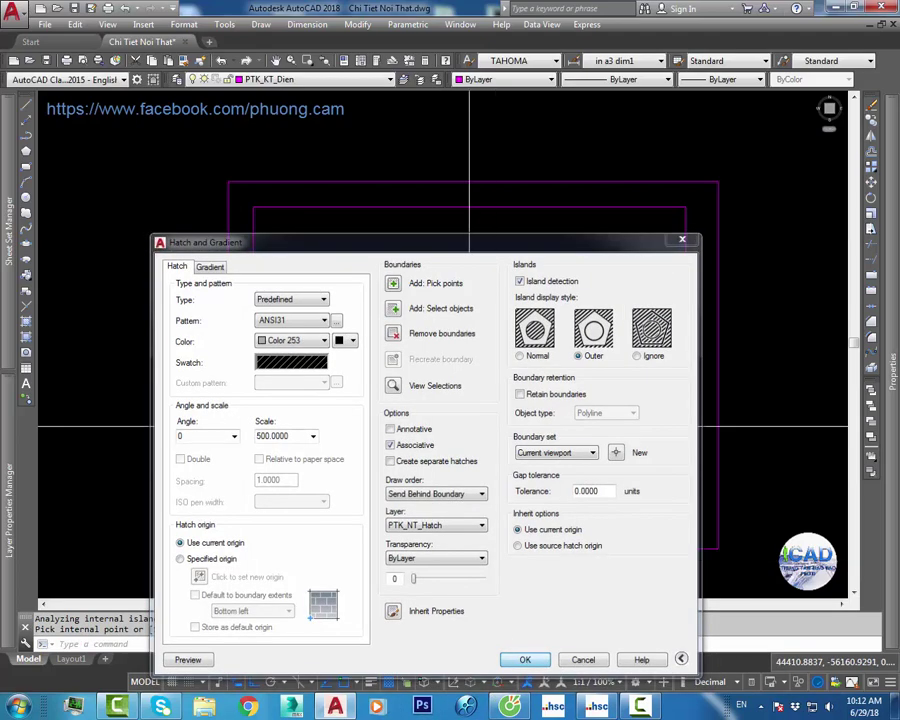
{"action": "type", "text": "layon"}
{"action": "key", "text": "Return"}
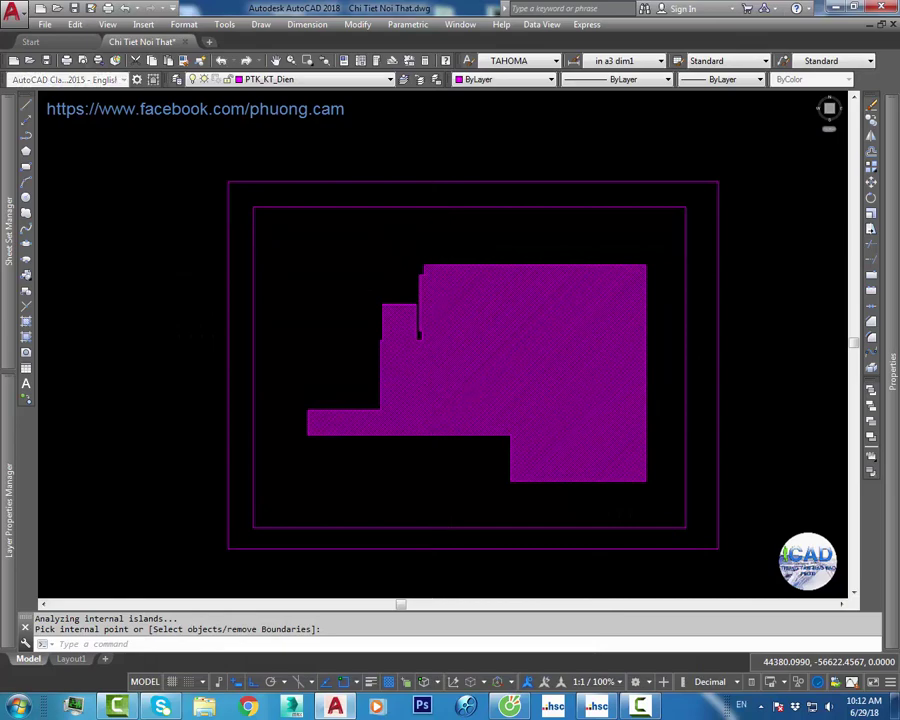
{"action": "scroll", "coordinate": [435, 227], "scroll_direction": "up", "scroll_amount": 3}
Step: Select the outer hatch, then start and cancel a Match Properties (MA) attempt on it
{"action": "left_click", "coordinate": [384, 202]}
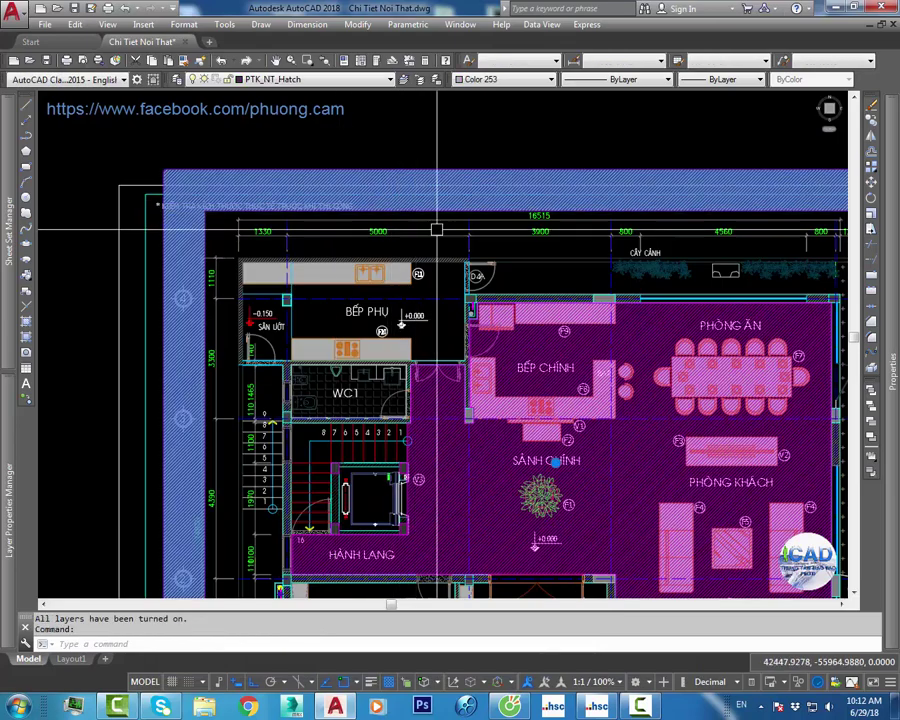
{"action": "key", "text": "Escape"}
{"action": "type", "text": "ma"}
{"action": "key", "text": "Return"}
{"action": "left_click", "coordinate": [437, 453]}
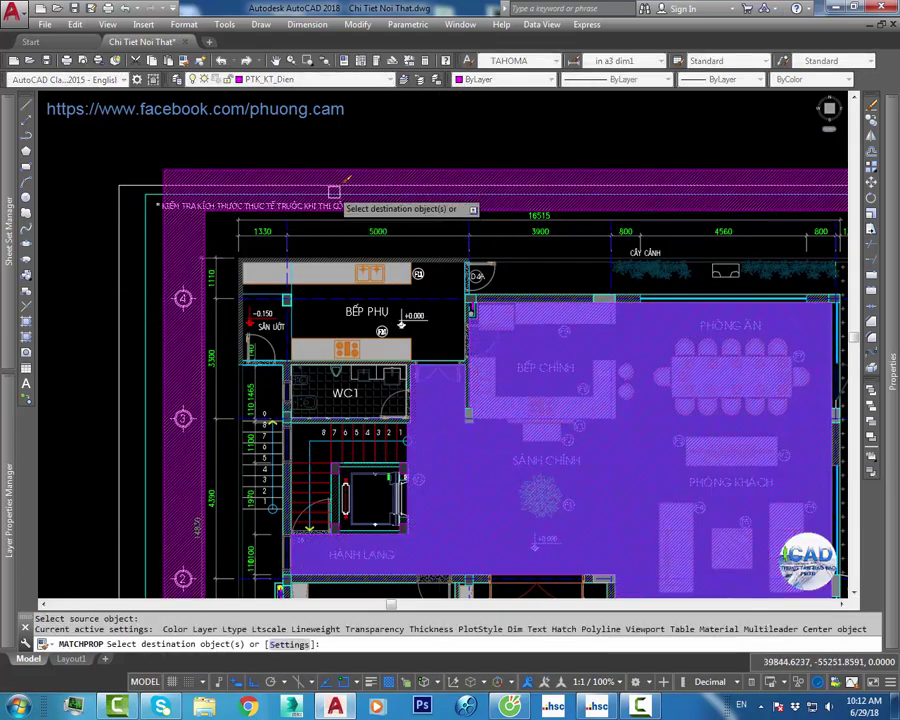
{"action": "scroll", "coordinate": [331, 188], "scroll_direction": "up", "scroll_amount": 4}
{"action": "key", "text": "Escape"}
Step: Isolate the magenta hatch's layer with LAYISO and bring the hatch group into view
{"action": "left_click", "coordinate": [432, 227]}
{"action": "type", "text": "layiso"}
{"action": "key", "text": "Return"}
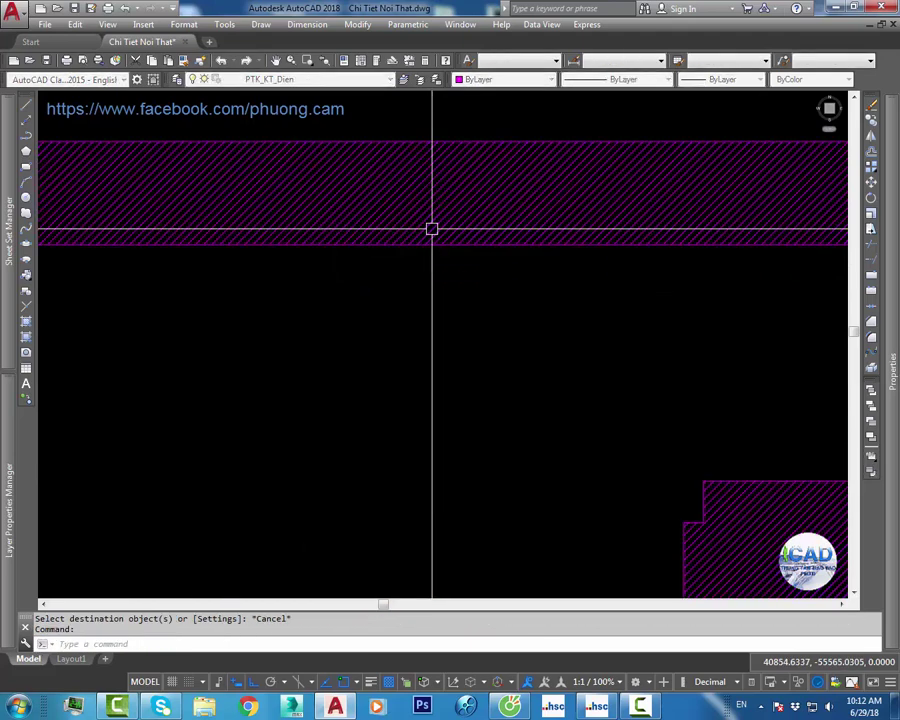
{"action": "scroll", "coordinate": [477, 249], "scroll_direction": "down", "scroll_amount": 3}
{"action": "scroll", "coordinate": [478, 213], "scroll_direction": "down", "scroll_amount": 6}
{"action": "middle_click_drag", "start_coordinate": [773, 329], "coordinate": [603, 305]}
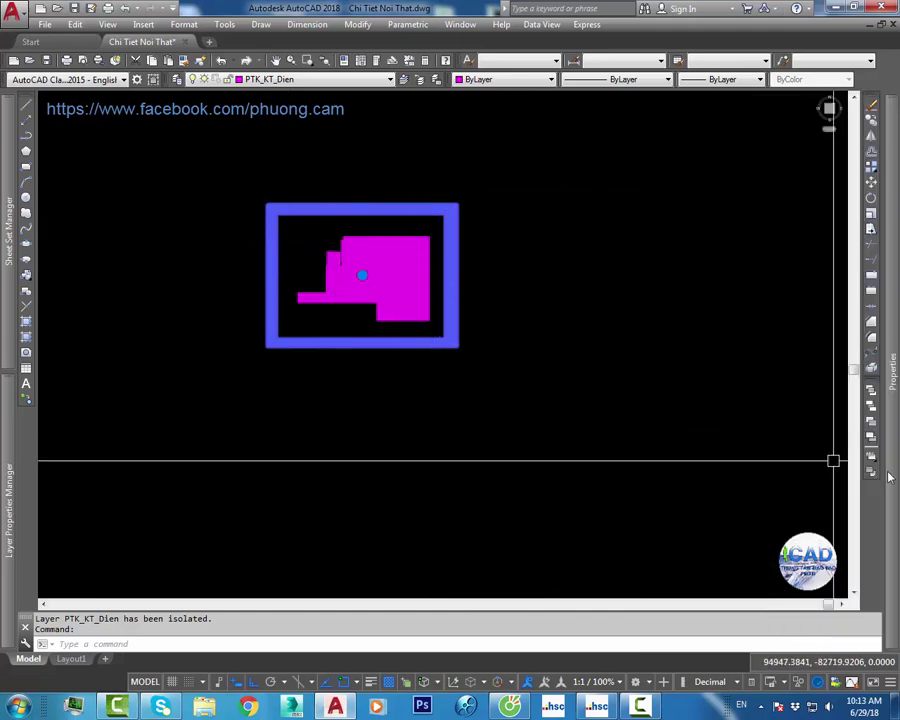
{"action": "mouse_move", "coordinate": [892, 370]}
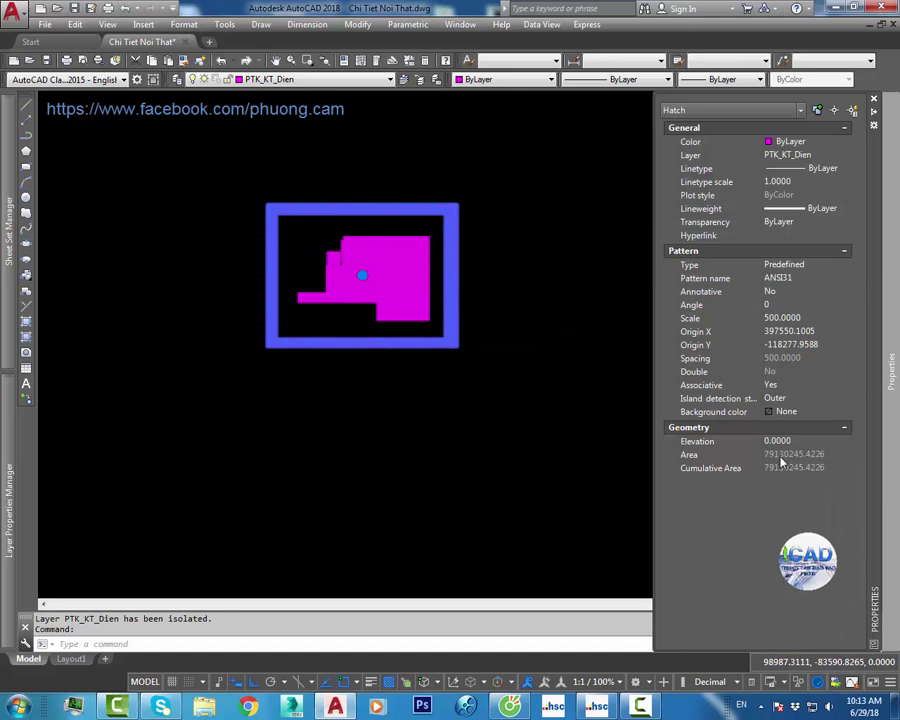
{"action": "scroll", "coordinate": [518, 247], "scroll_direction": "up", "scroll_amount": 5}
Step: Delete the outer frame hatch and the inner magenta hatch
{"action": "key", "text": "Escape"}
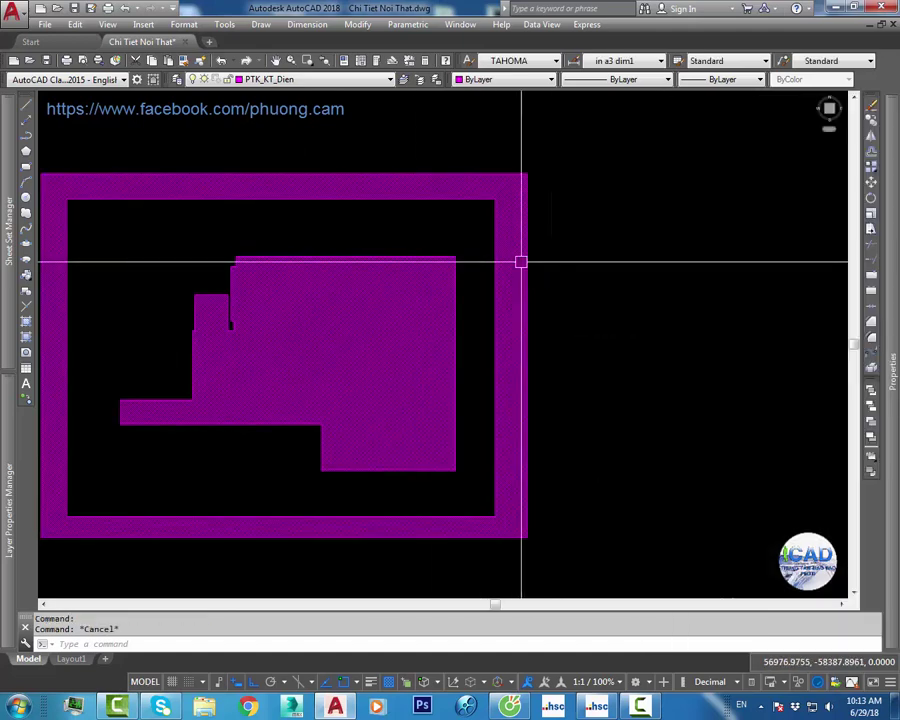
{"action": "left_click", "coordinate": [568, 240]}
{"action": "left_click", "coordinate": [384, 346]}
{"action": "key", "text": "Escape"}
{"action": "left_click", "coordinate": [498, 290]}
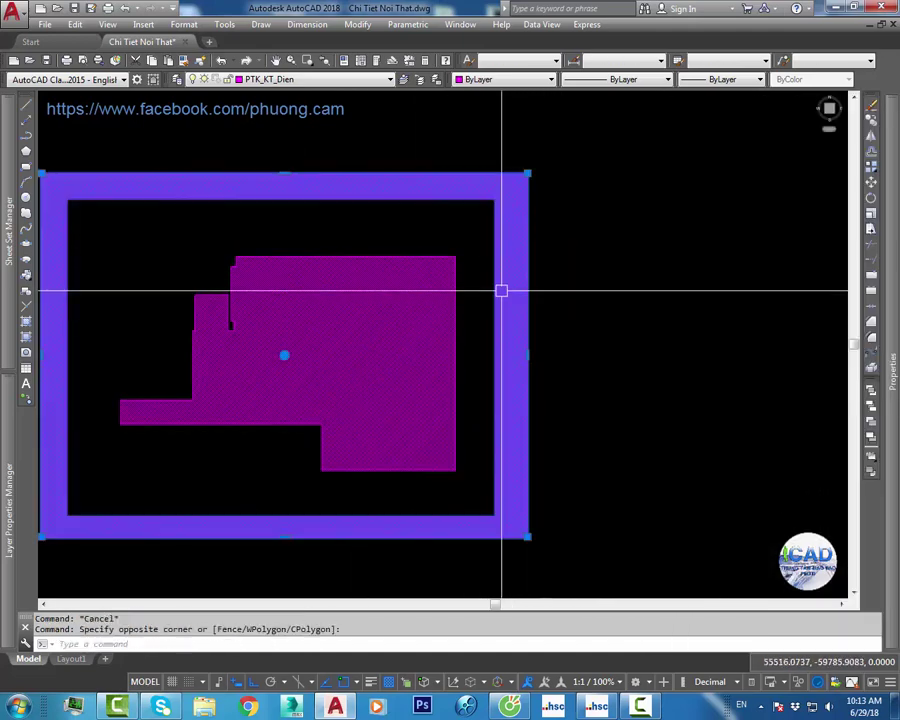
{"action": "key", "text": "Delete"}
{"action": "left_click", "coordinate": [404, 319]}
{"action": "key", "text": "Delete"}
Step: Erase the outer frame rectangle and turn all layers back on with LAYON
{"action": "left_click", "coordinate": [380, 199]}
{"action": "left_click", "coordinate": [376, 175]}
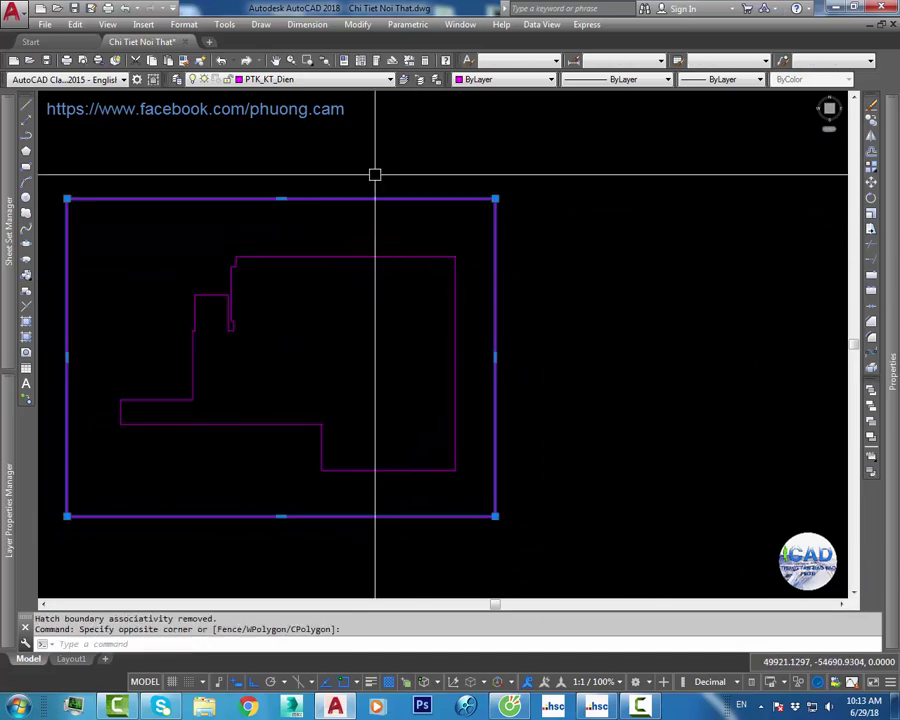
{"action": "key", "text": "Delete"}
{"action": "key", "text": "Escape"}
{"action": "type", "text": "layon"}
{"action": "key", "text": "Return"}
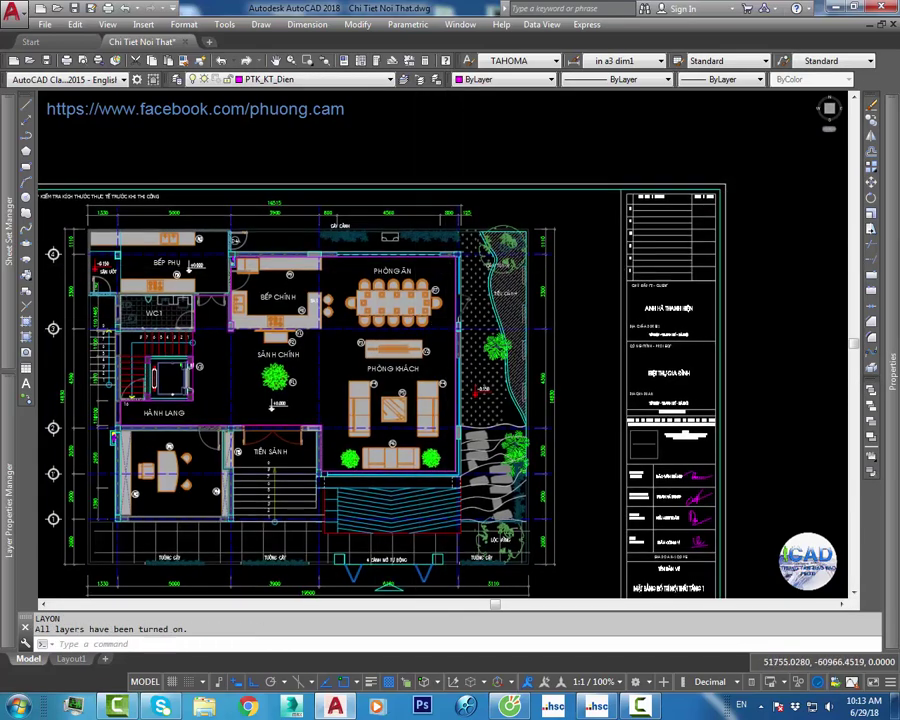
Step: Move the SẢNH CHÍNH and BẾP CHÍNH room labels onto layer PTK_NT_catdo
{"action": "middle_click_drag", "start_coordinate": [403, 320], "coordinate": [458, 280]}
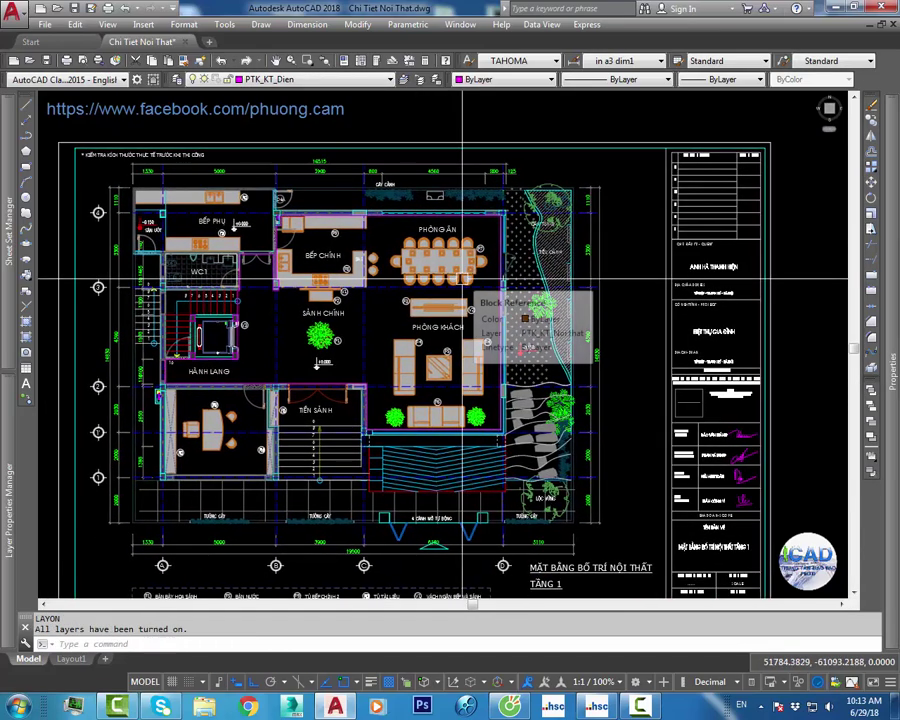
{"action": "middle_click_drag", "start_coordinate": [432, 287], "coordinate": [482, 286]}
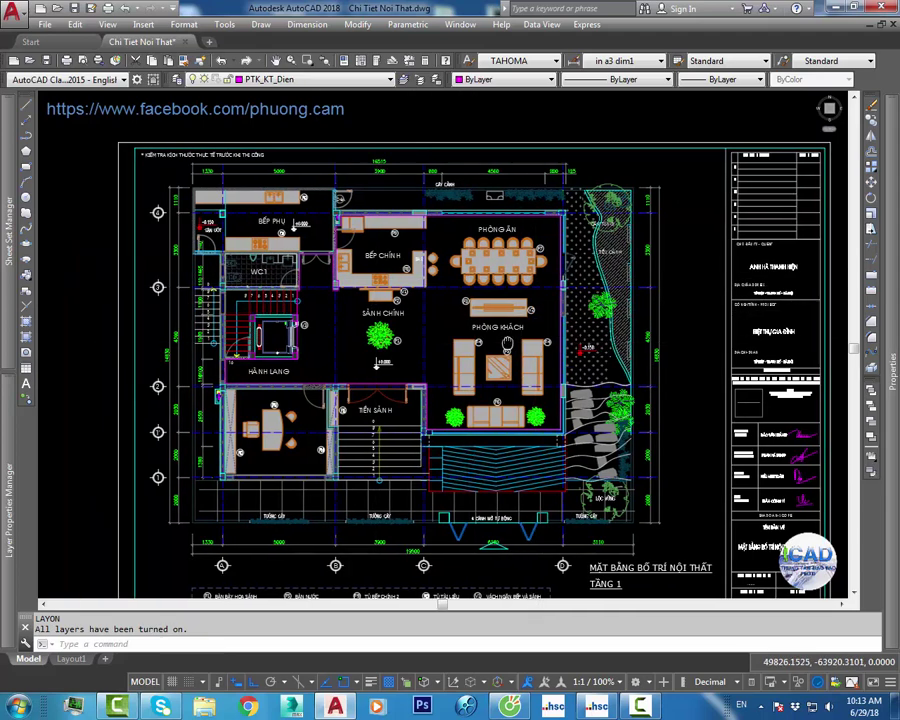
{"action": "scroll", "coordinate": [482, 292], "scroll_direction": "up", "scroll_amount": 1}
{"action": "scroll", "coordinate": [460, 305], "scroll_direction": "up", "scroll_amount": 4}
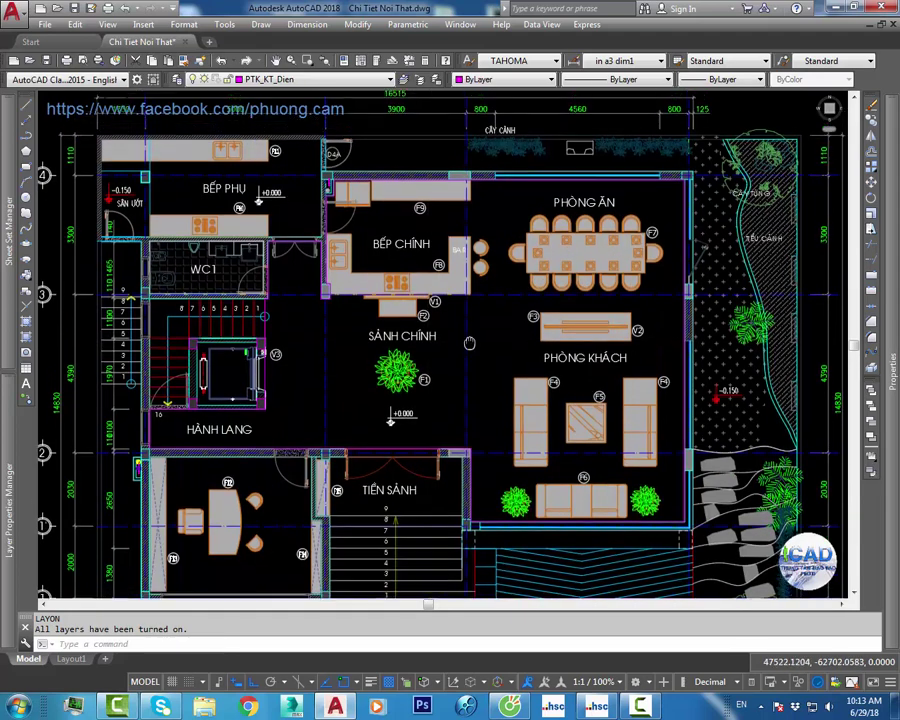
{"action": "middle_click_drag", "start_coordinate": [436, 313], "coordinate": [430, 345]}
{"action": "left_click", "coordinate": [430, 345]}
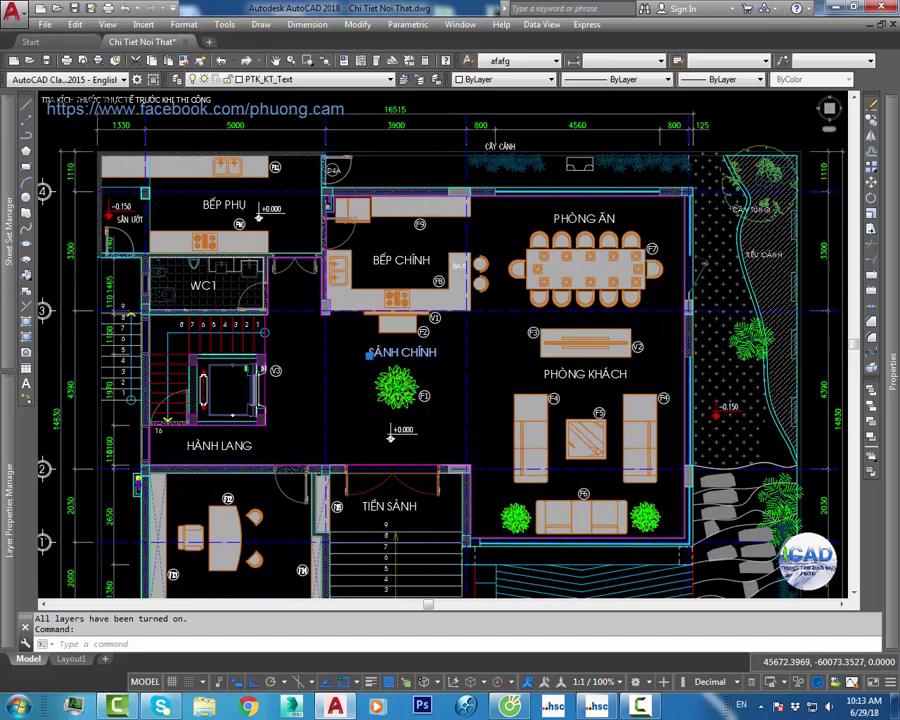
{"action": "left_click", "coordinate": [390, 260]}
{"action": "left_click", "coordinate": [389, 79]}
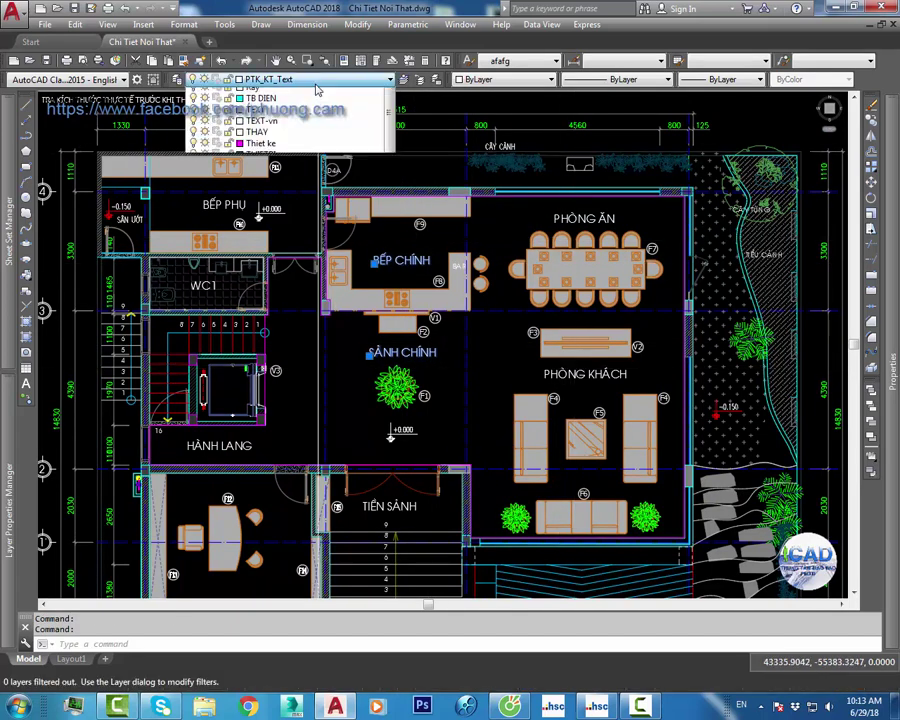
{"action": "left_click", "coordinate": [305, 217]}
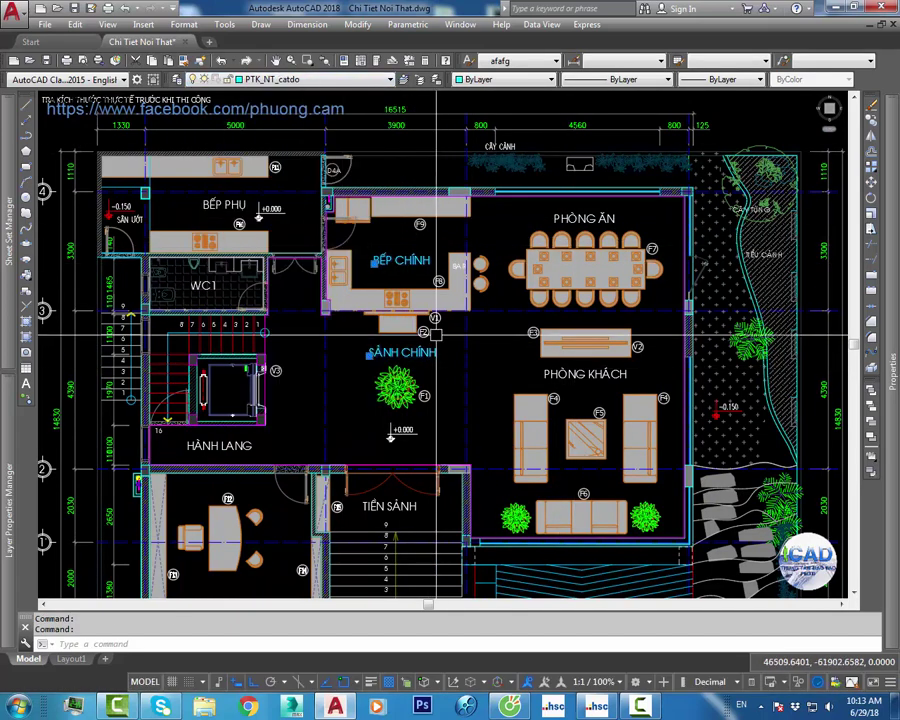
{"action": "key", "text": "Escape"}
Step: Put the HÀNH LANG label on layer Thiet ke, correcting an initial PTK_NT_Text choice
{"action": "middle_click_drag", "start_coordinate": [332, 286], "coordinate": [332, 278]}
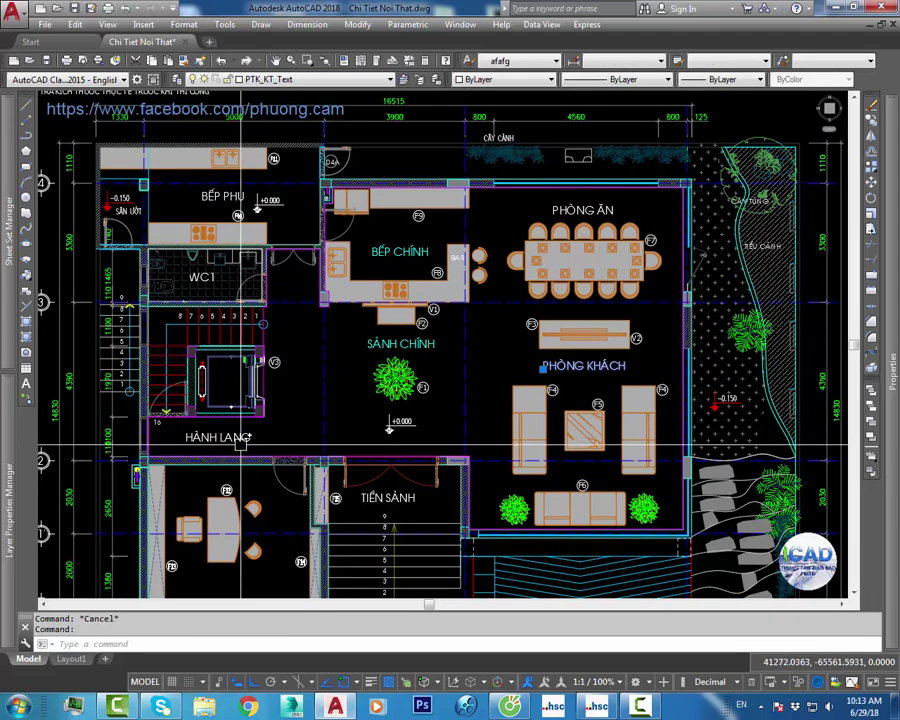
{"action": "left_click", "coordinate": [212, 437]}
{"action": "left_click", "coordinate": [290, 79]}
{"action": "left_click", "coordinate": [273, 290]}
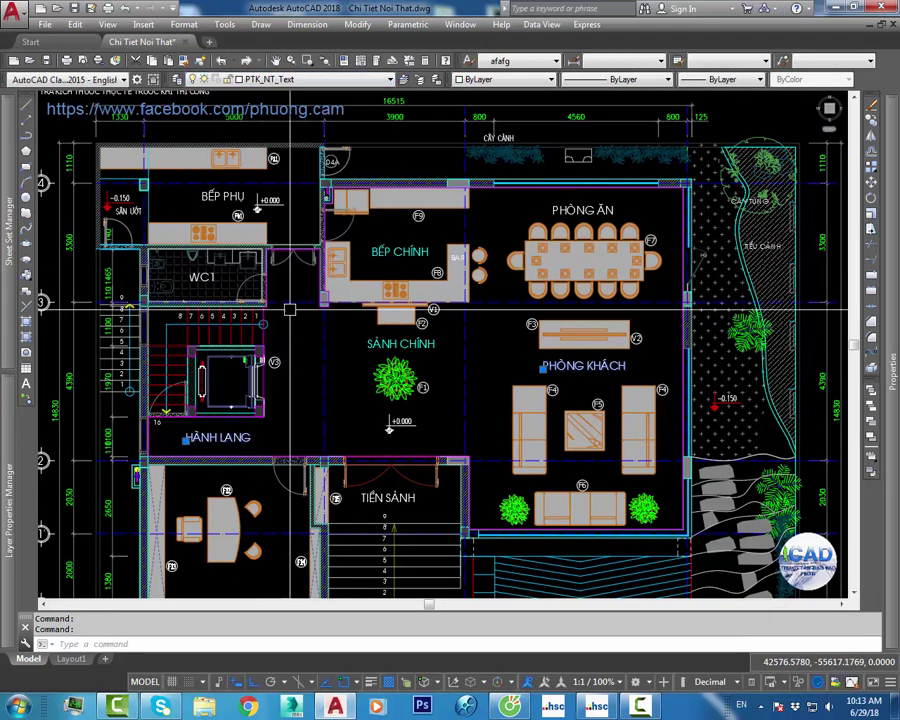
{"action": "key", "text": "Escape"}
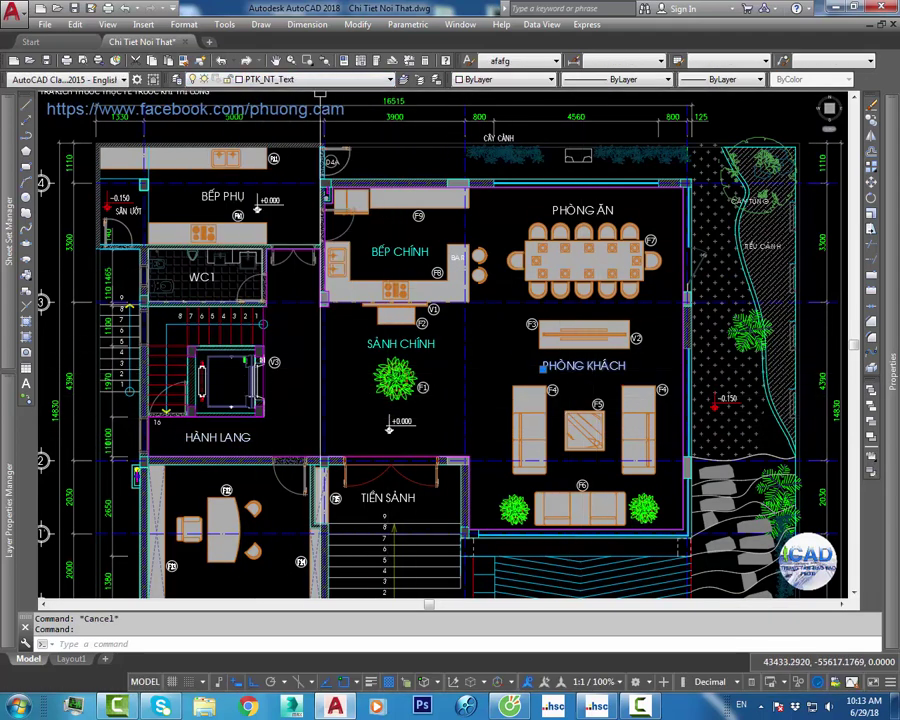
{"action": "left_click", "coordinate": [227, 440]}
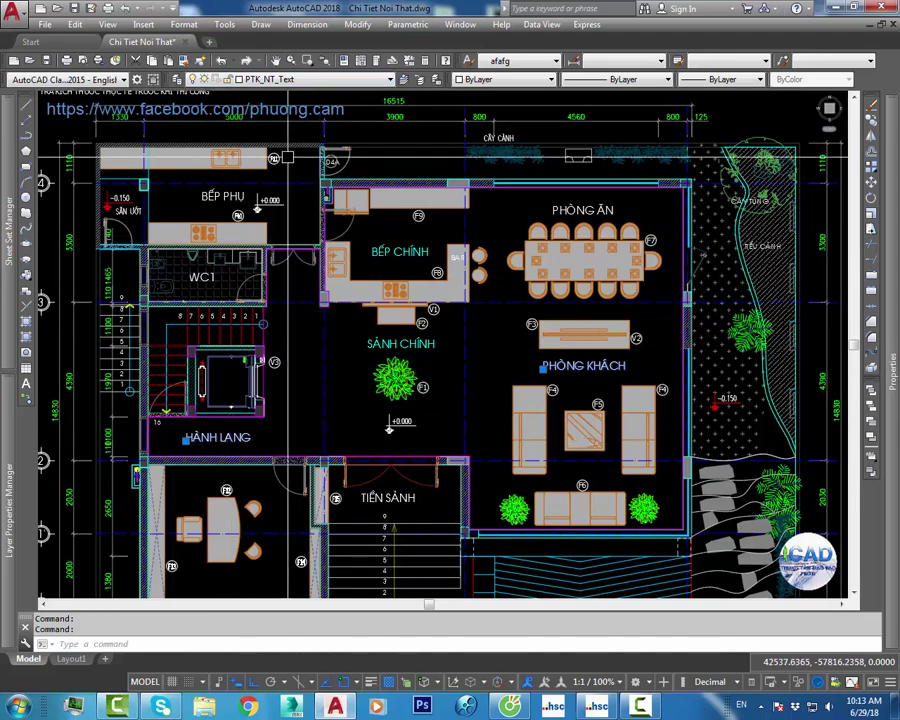
{"action": "left_click", "coordinate": [290, 79]}
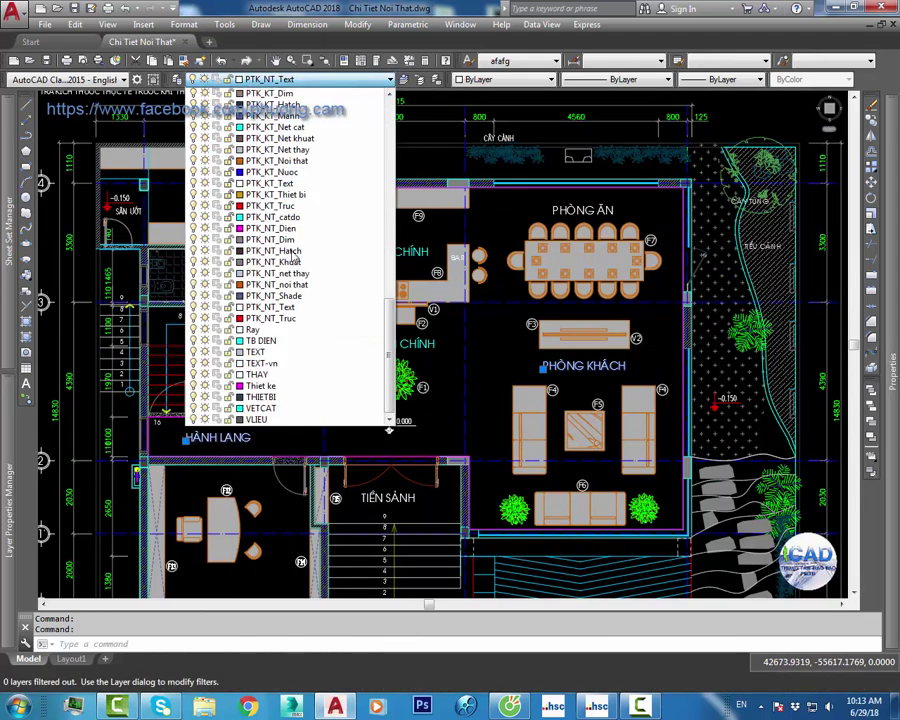
{"action": "left_click", "coordinate": [290, 386]}
{"action": "key", "text": "Escape"}
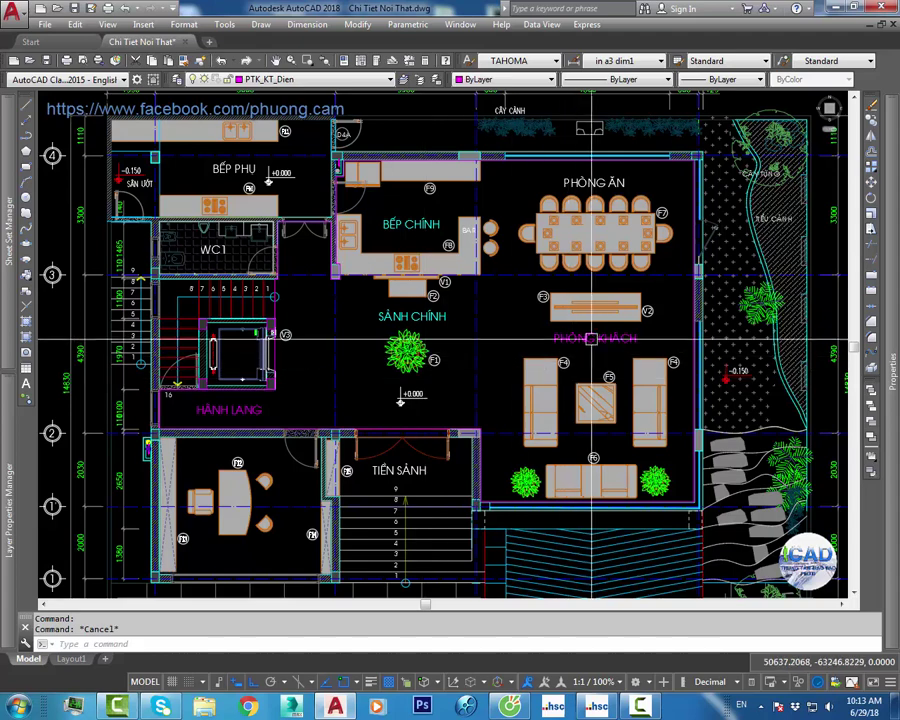
Step: Check the layers of the BẾP CHÍNH, PHÒNG ĂN and PHÒNG KHÁCH labels
{"action": "left_click", "coordinate": [420, 224]}
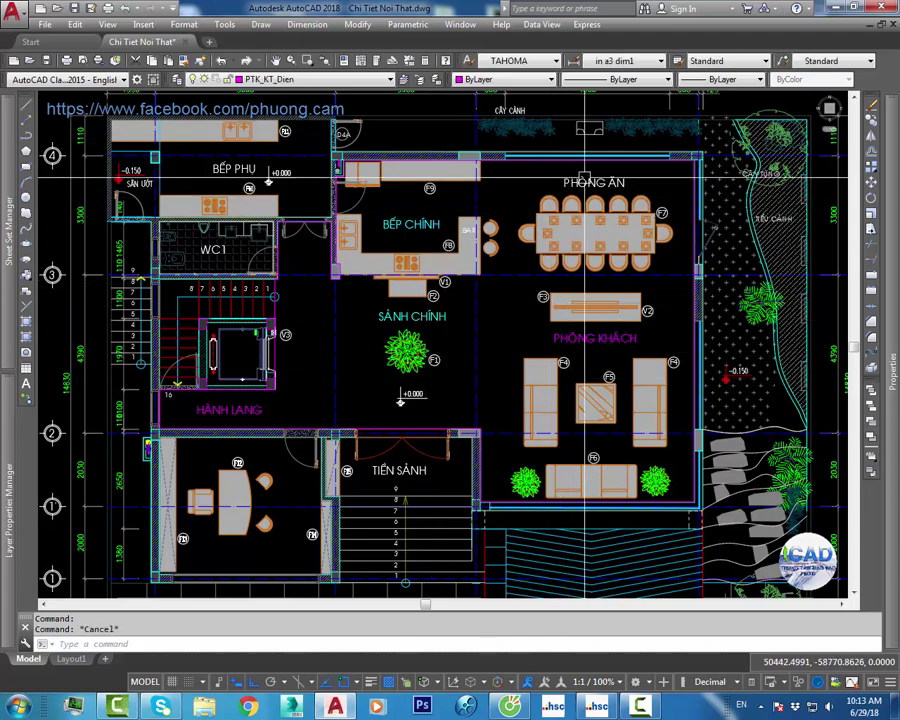
{"action": "scroll", "coordinate": [600, 250], "scroll_direction": "down", "scroll_amount": 2}
{"action": "scroll", "coordinate": [604, 249], "scroll_direction": "up", "scroll_amount": 4}
{"action": "left_click", "coordinate": [530, 131]}
{"action": "scroll", "coordinate": [544, 368], "scroll_direction": "up", "scroll_amount": 2}
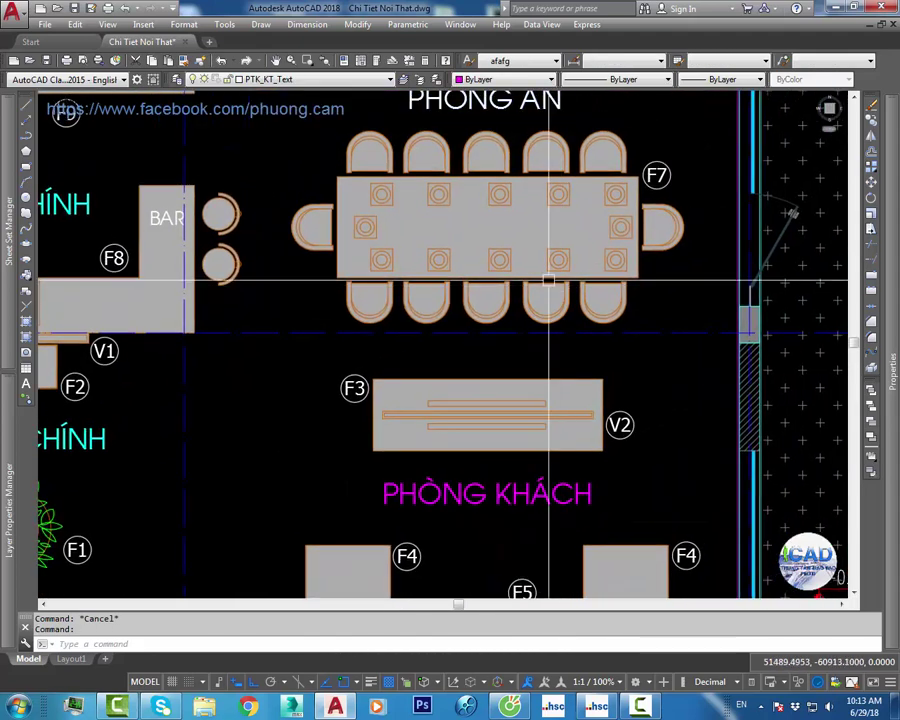
{"action": "key", "text": "Escape"}
{"action": "scroll", "coordinate": [524, 406], "scroll_direction": "down", "scroll_amount": 2}
{"action": "mouse_move", "coordinate": [524, 406]}
{"action": "middle_mouse_down"}
{"action": "mouse_move", "coordinate": [517, 390]}
{"action": "mouse_move", "coordinate": [549, 290]}
{"action": "middle_mouse_up"}
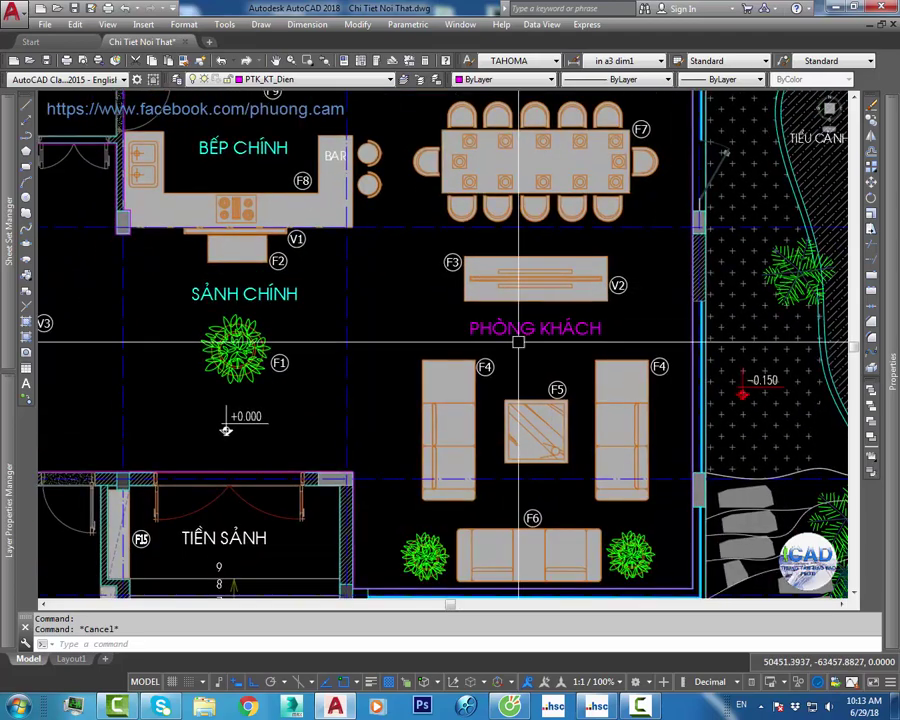
{"action": "left_click", "coordinate": [516, 332]}
{"action": "scroll", "coordinate": [434, 380], "scroll_direction": "down", "scroll_amount": 1}
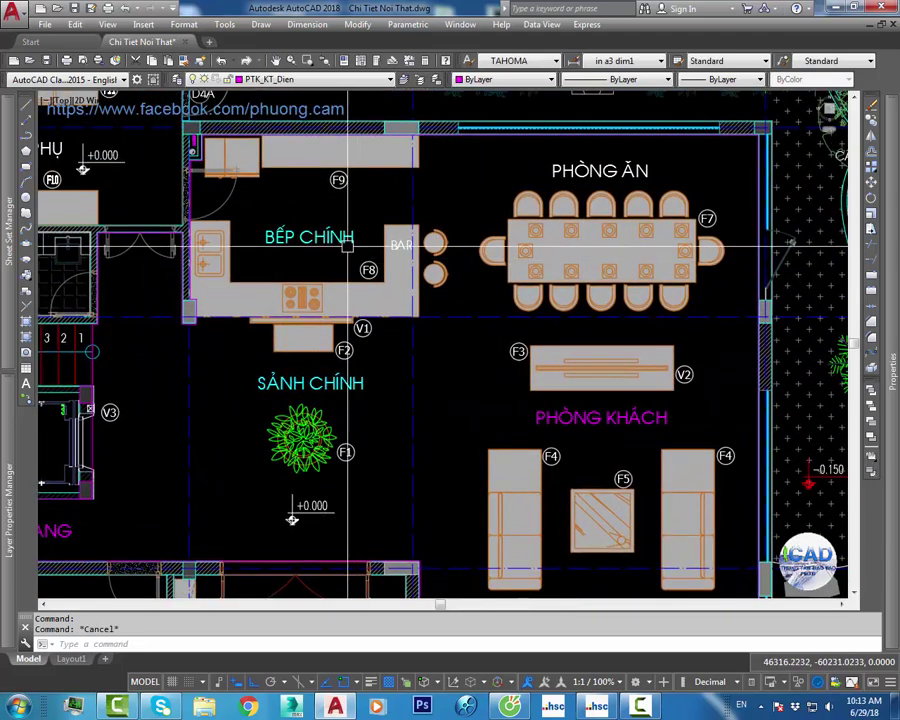
{"action": "scroll", "coordinate": [400, 250], "scroll_direction": "down", "scroll_amount": 1}
{"action": "scroll", "coordinate": [498, 364], "scroll_direction": "down", "scroll_amount": 1}
{"action": "scroll", "coordinate": [420, 300], "scroll_direction": "down", "scroll_amount": 2}
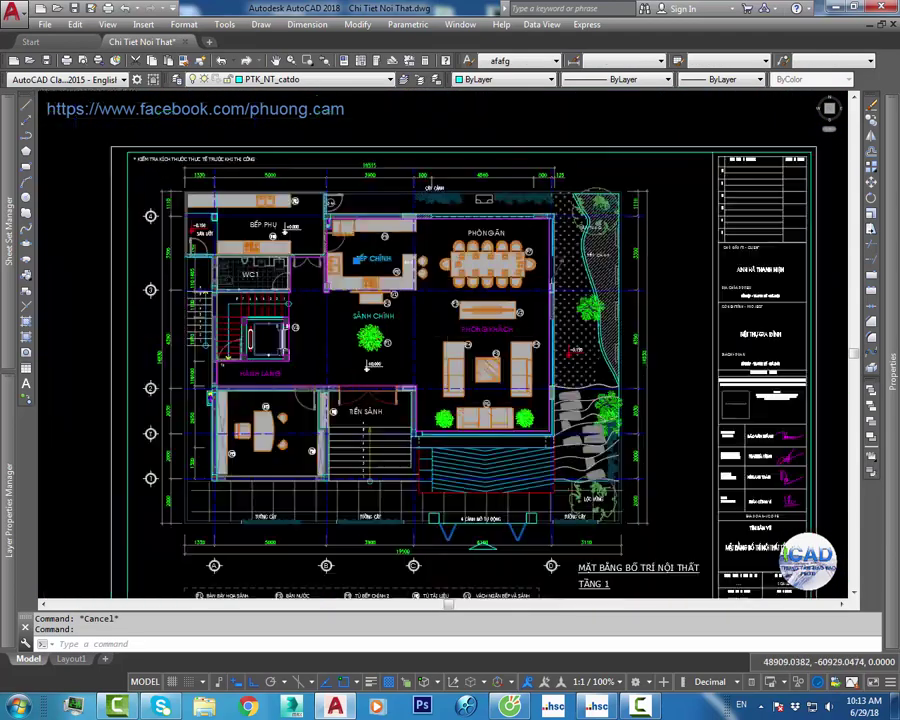
{"action": "scroll", "coordinate": [321, 227], "scroll_direction": "down", "scroll_amount": 2}
Step: Select the whole main sheet and filter the Properties selection to the 79 Text objects
{"action": "left_click", "coordinate": [293, 196]}
{"action": "left_click", "coordinate": [646, 416]}
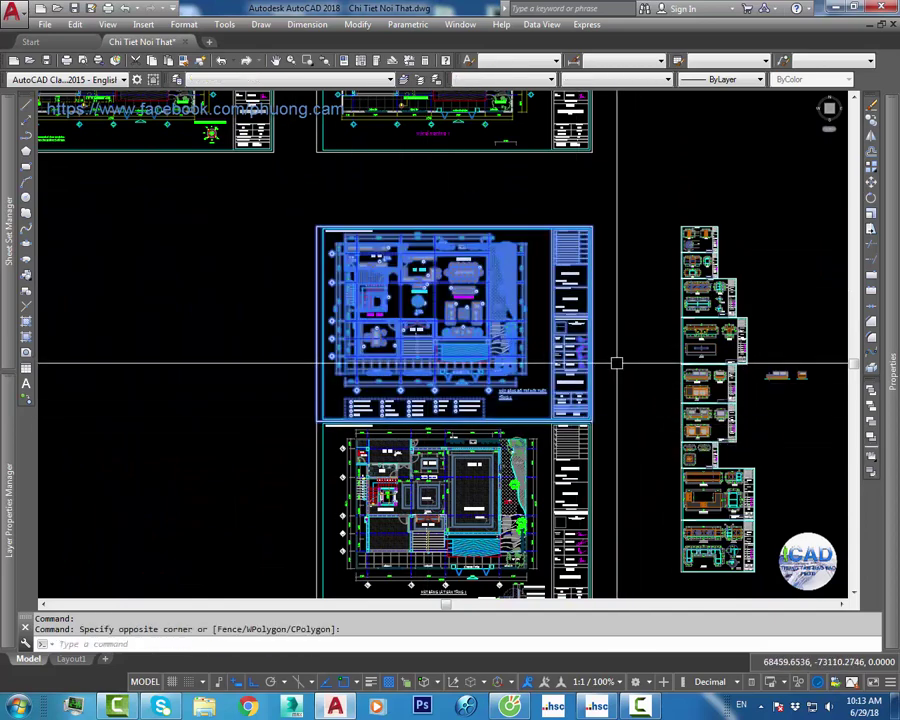
{"action": "mouse_move", "coordinate": [623, 301]}
{"action": "middle_mouse_down"}
{"action": "mouse_move", "coordinate": [611, 269]}
{"action": "mouse_move", "coordinate": [601, 272]}
{"action": "middle_mouse_up"}
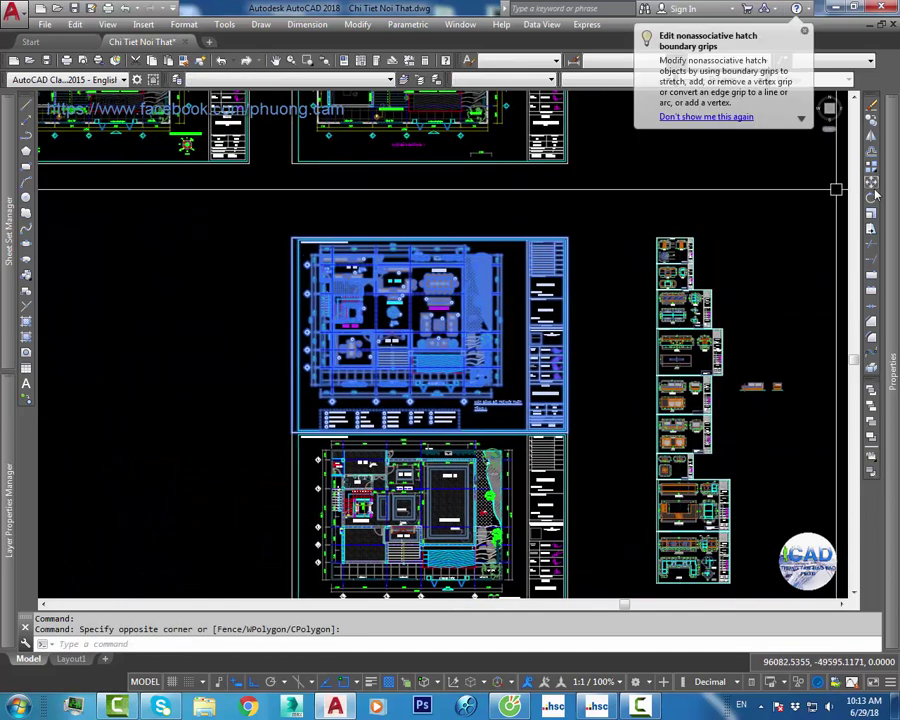
{"action": "key", "text": "ctrl+1"}
{"action": "left_click", "coordinate": [699, 110]}
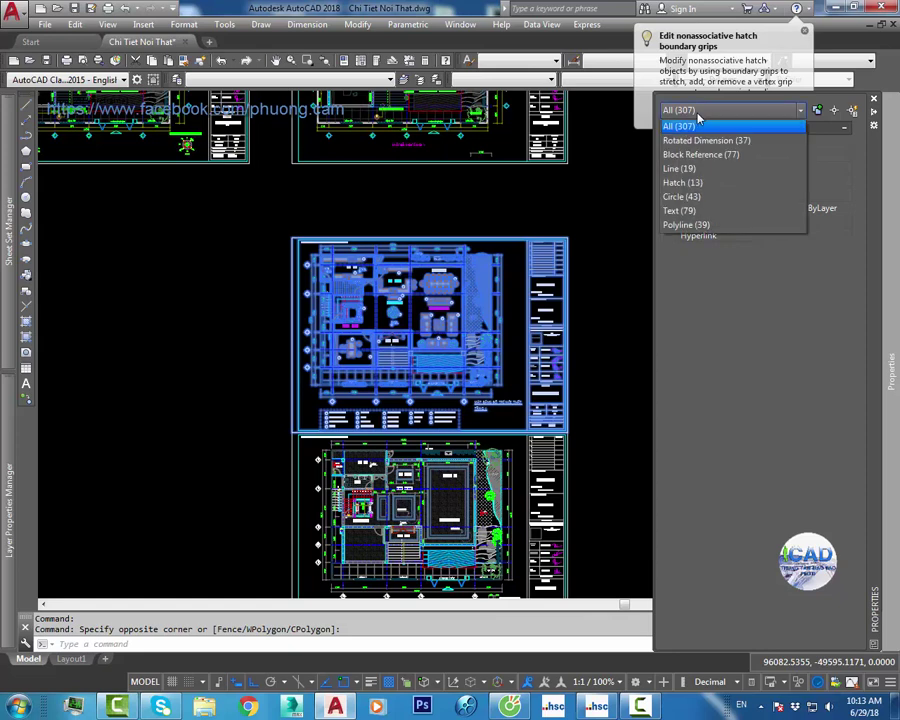
{"action": "left_click", "coordinate": [703, 212]}
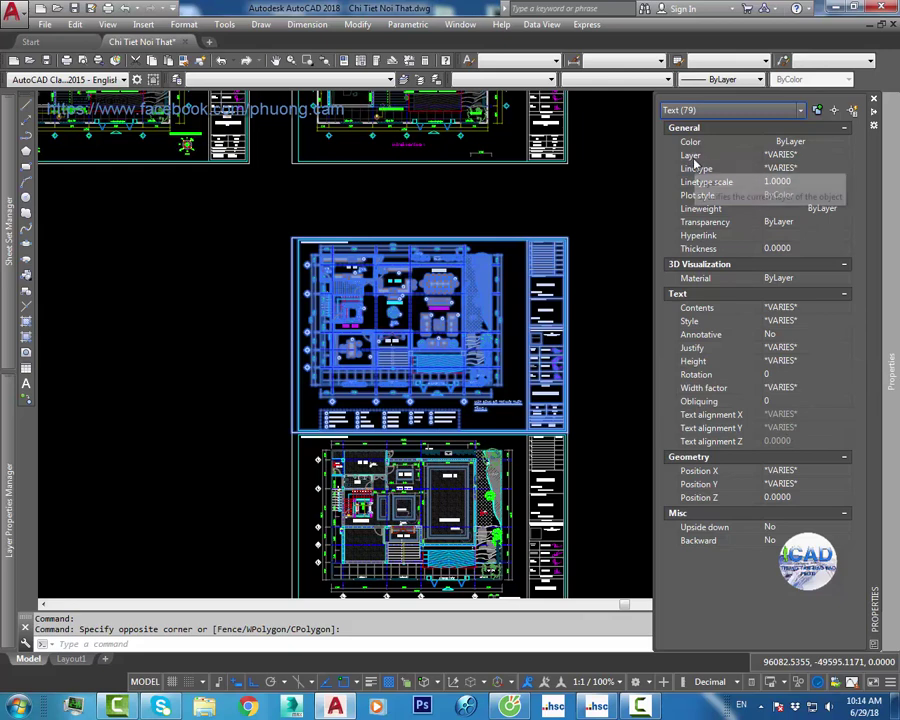
Step: Set the layer of the 79 selected text objects to PTK_KT_Text
{"action": "left_click", "coordinate": [831, 159]}
{"action": "scroll", "coordinate": [800, 259], "scroll_direction": "up", "scroll_amount": 1}
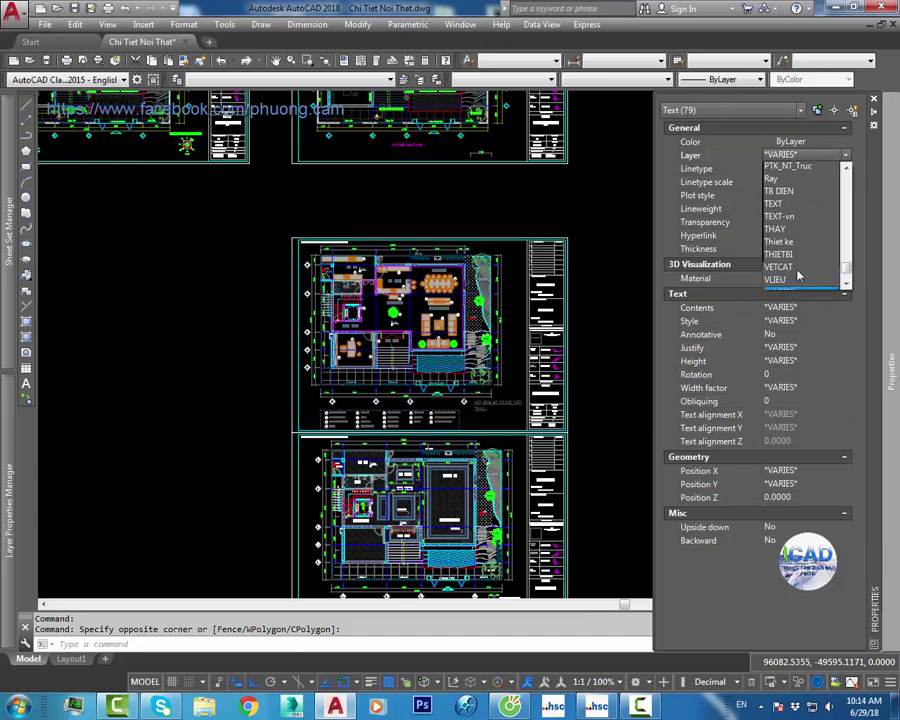
{"action": "scroll", "coordinate": [805, 258], "scroll_direction": "up", "scroll_amount": 2}
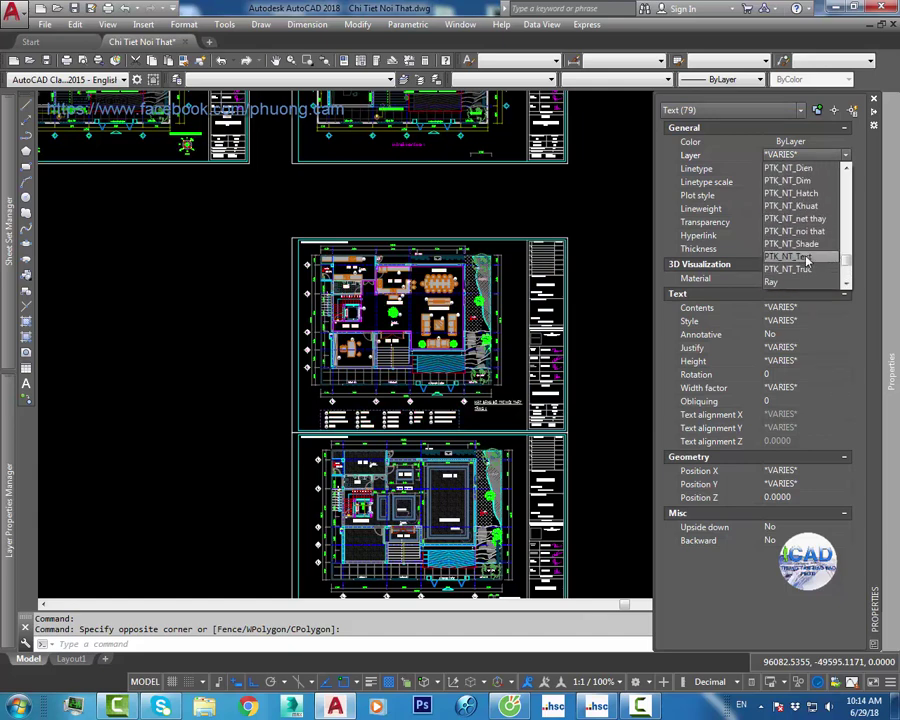
{"action": "scroll", "coordinate": [807, 259], "scroll_direction": "up", "scroll_amount": 1}
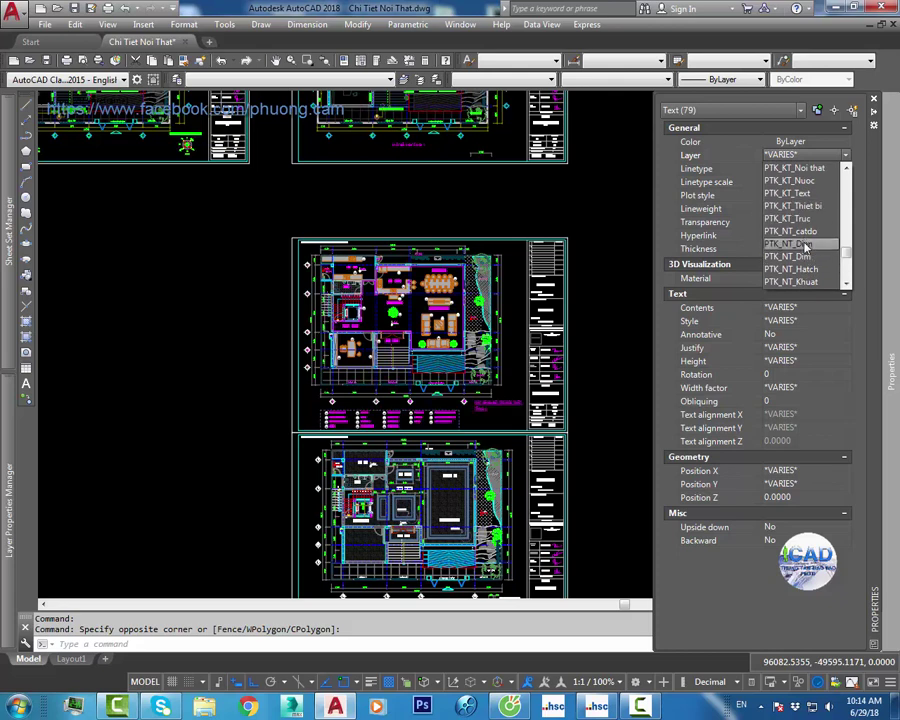
{"action": "scroll", "coordinate": [808, 258], "scroll_direction": "up", "scroll_amount": 1}
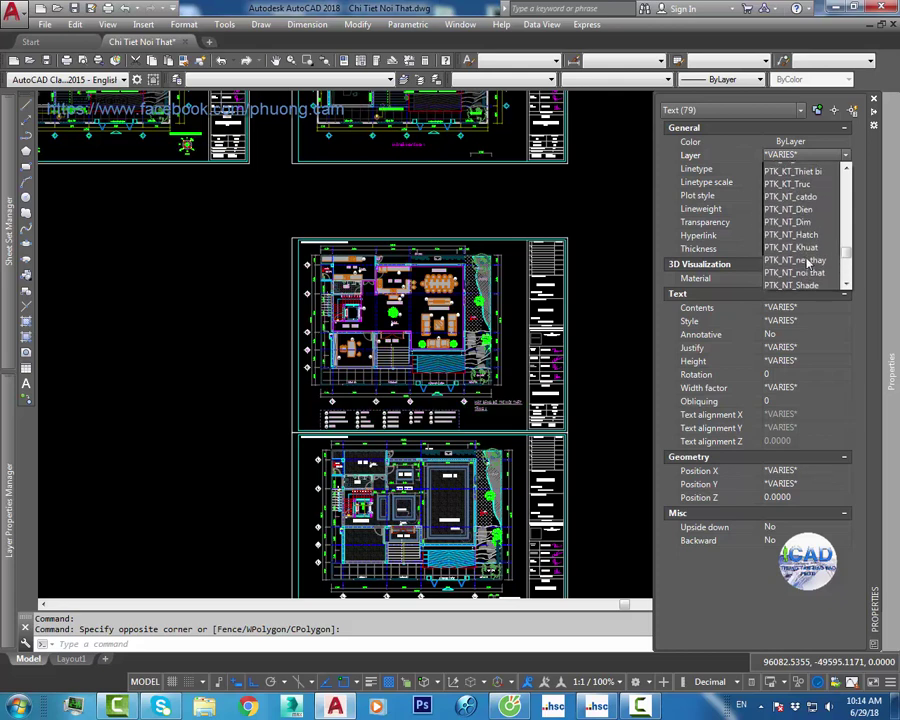
{"action": "left_click", "coordinate": [817, 194]}
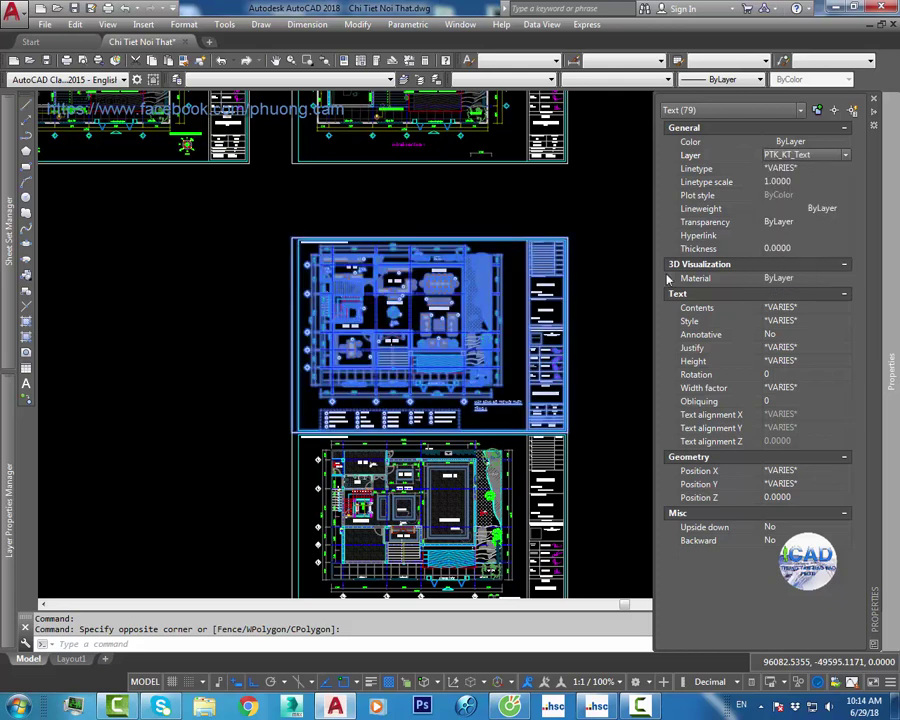
{"action": "key", "text": "ctrl+1"}
{"action": "scroll", "coordinate": [409, 328], "scroll_direction": "up", "scroll_amount": 5}
Step: Isolate the PTK_KT_Text layer with LAYISO to check it, then restore all layers with LAYON
{"action": "scroll", "coordinate": [436, 324], "scroll_direction": "up", "scroll_amount": 3}
{"action": "key", "text": "Escape"}
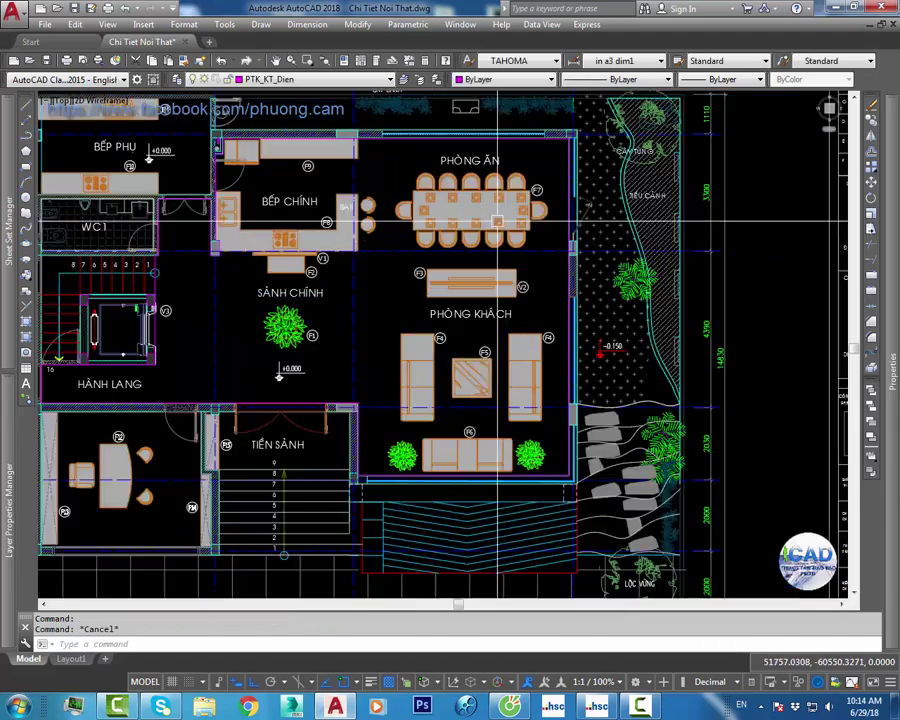
{"action": "mouse_move", "coordinate": [272, 296]}
{"action": "middle_mouse_down"}
{"action": "mouse_move", "coordinate": [529, 317]}
{"action": "mouse_move", "coordinate": [269, 361]}
{"action": "middle_mouse_up"}
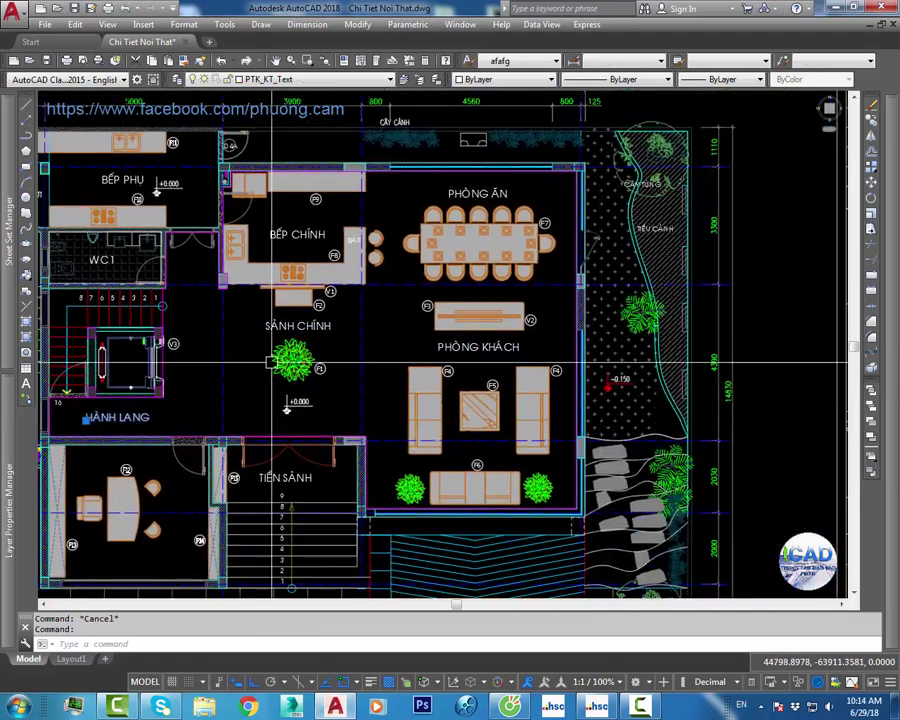
{"action": "left_click", "coordinate": [484, 348]}
{"action": "middle_click_drag", "start_coordinate": [484, 354], "coordinate": [419, 381]}
{"action": "type", "text": "layiso"}
{"action": "key", "text": "Return"}
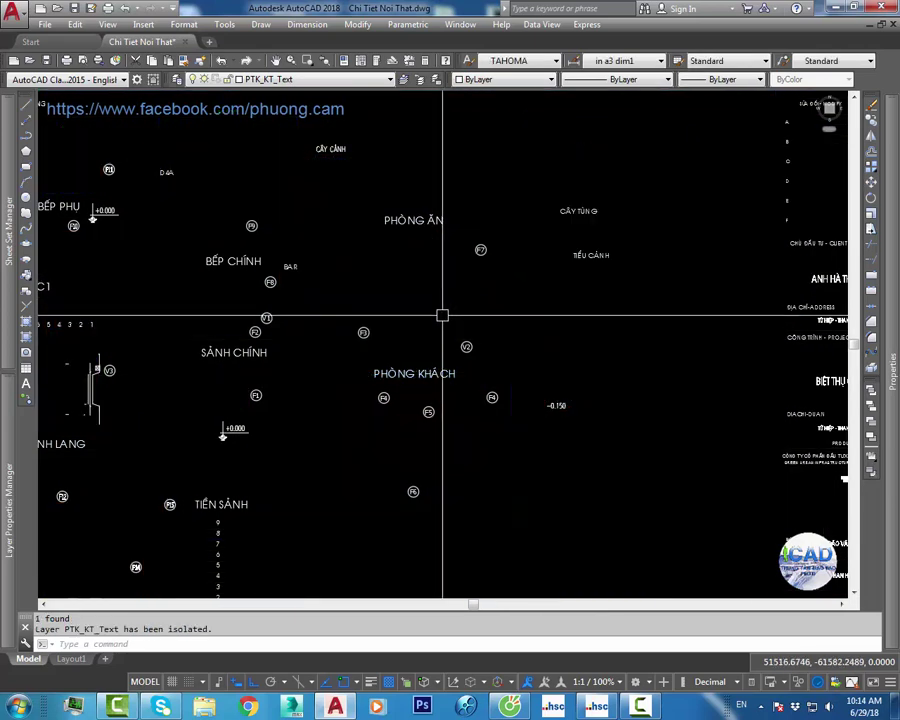
{"action": "scroll", "coordinate": [442, 315], "scroll_direction": "down", "scroll_amount": 3}
{"action": "middle_click_drag", "start_coordinate": [472, 372], "coordinate": [516, 262]}
{"action": "key", "text": "Escape"}
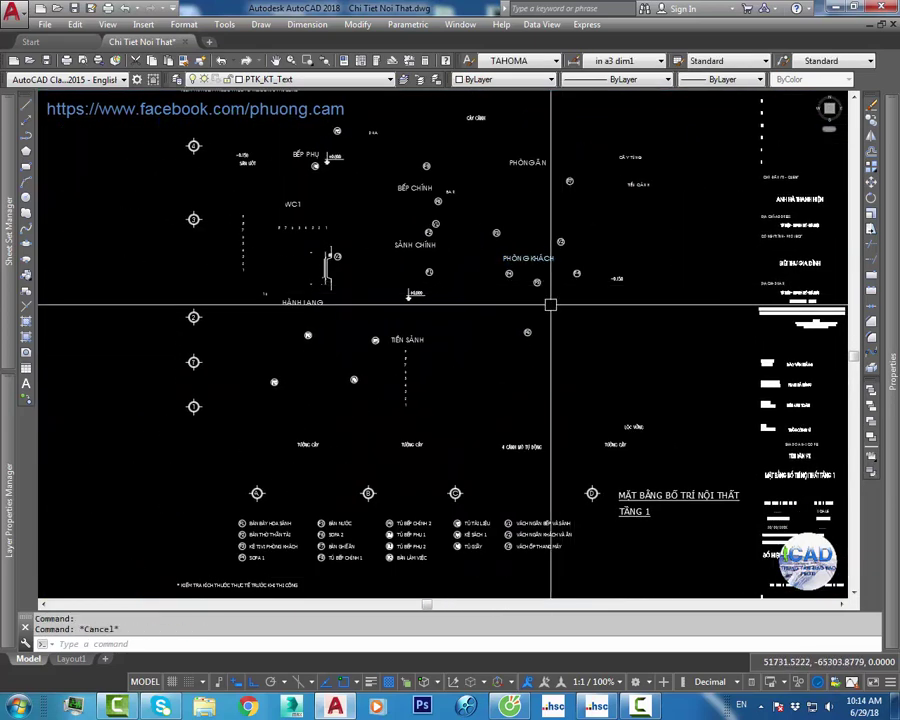
{"action": "type", "text": "layon"}
{"action": "key", "text": "Return"}
Step: Move the cabinet elevation's 605, 2300 and 700 dimensions onto layer PTK_NT_Dien
{"action": "scroll", "coordinate": [550, 306], "scroll_direction": "down", "scroll_amount": 2}
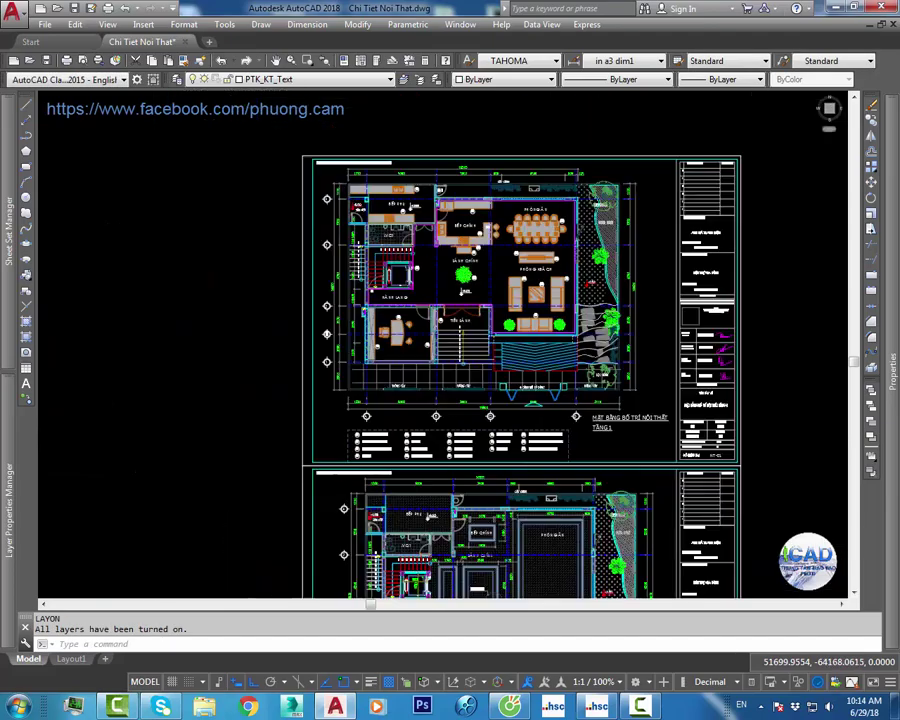
{"action": "scroll", "coordinate": [450, 320], "scroll_direction": "down", "scroll_amount": 2}
{"action": "middle_click_drag", "start_coordinate": [450, 320], "coordinate": [356, 343]}
{"action": "scroll", "coordinate": [390, 300], "scroll_direction": "up", "scroll_amount": 4}
{"action": "scroll", "coordinate": [392, 260], "scroll_direction": "up", "scroll_amount": 4}
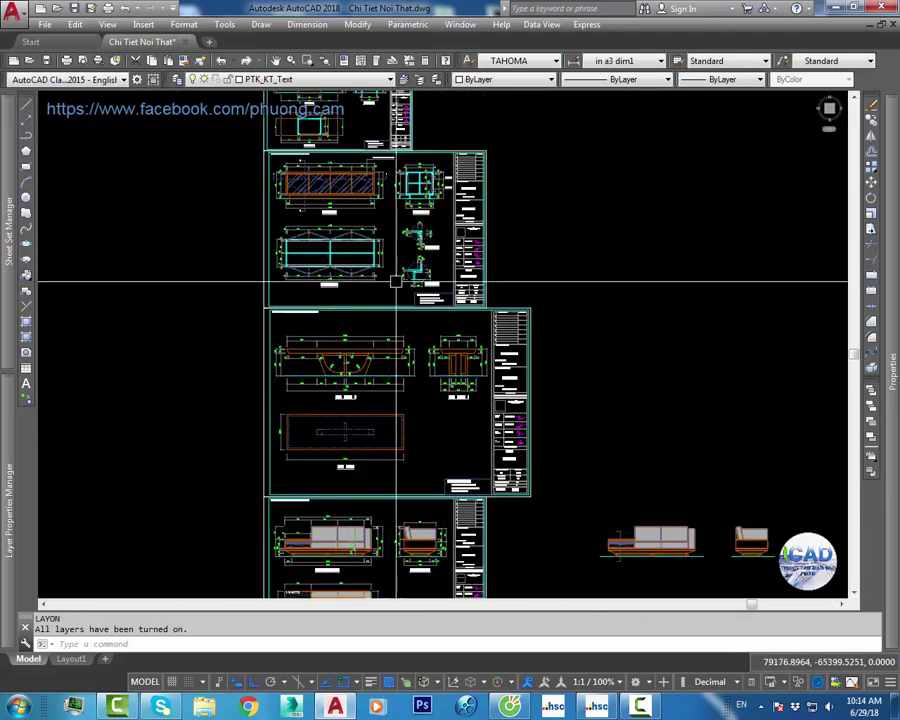
{"action": "middle_click_drag", "start_coordinate": [392, 280], "coordinate": [406, 312]}
{"action": "scroll", "coordinate": [400, 305], "scroll_direction": "up", "scroll_amount": 3}
{"action": "scroll", "coordinate": [400, 270], "scroll_direction": "up", "scroll_amount": 3}
{"action": "scroll", "coordinate": [400, 265], "scroll_direction": "up", "scroll_amount": 2}
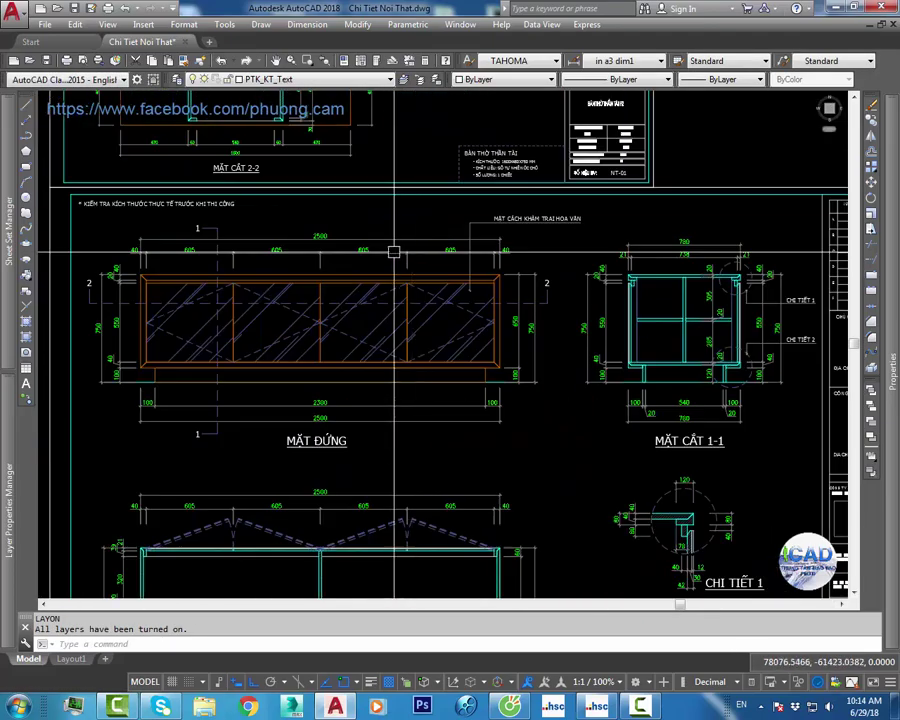
{"action": "left_click", "coordinate": [406, 262]}
{"action": "left_click", "coordinate": [404, 419]}
{"action": "left_click", "coordinate": [684, 403]}
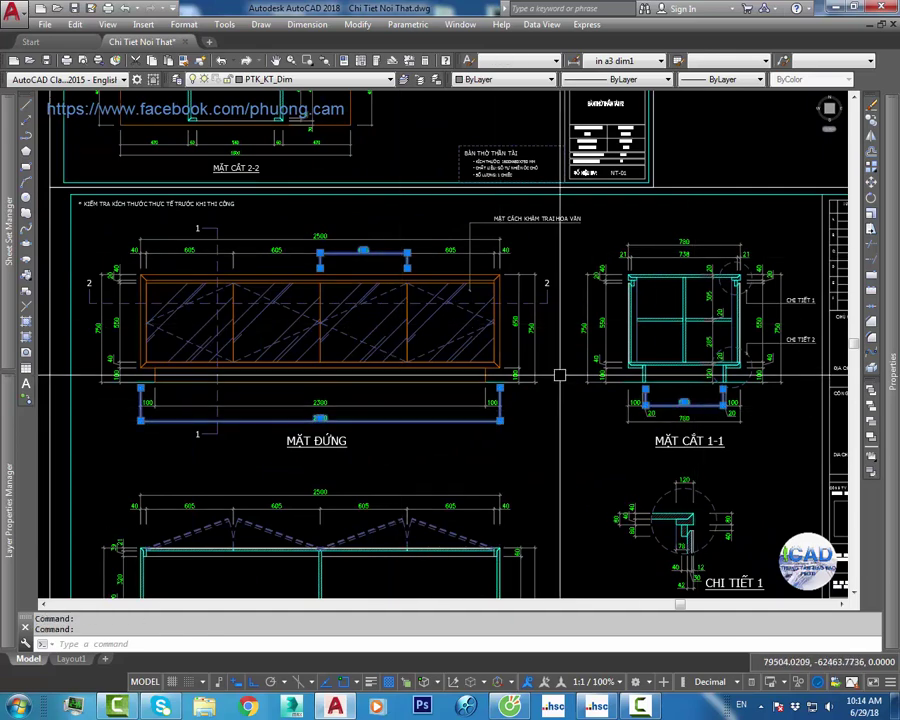
{"action": "left_click", "coordinate": [300, 79]}
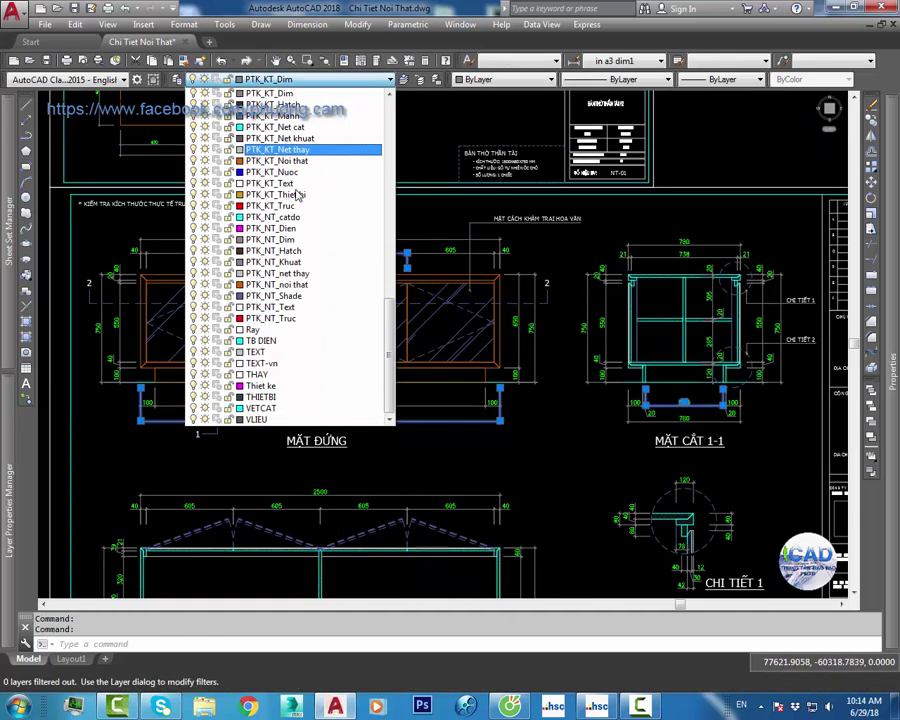
{"action": "left_click", "coordinate": [288, 228]}
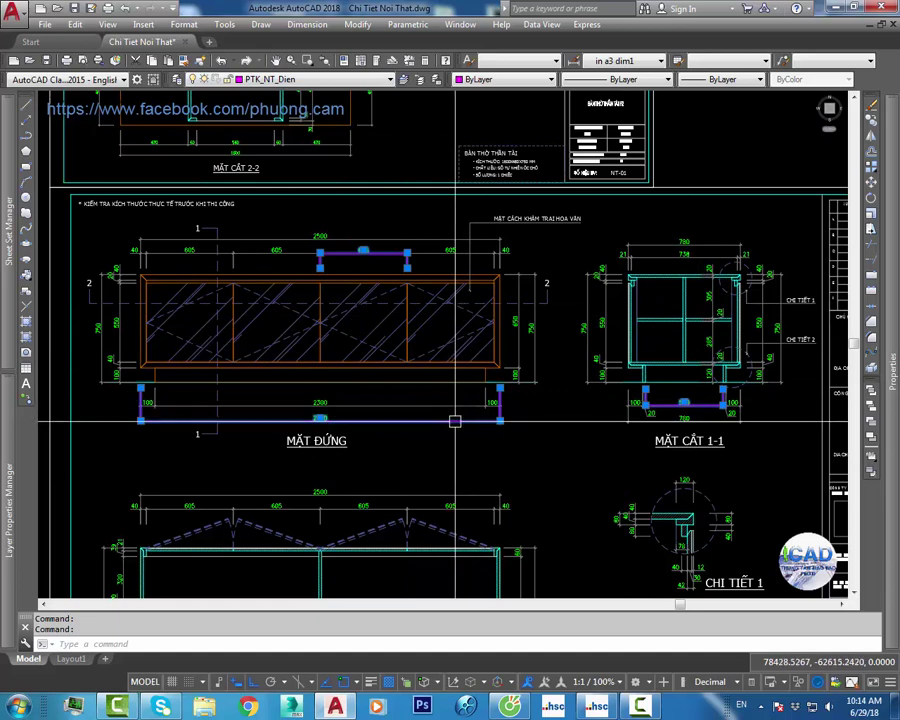
{"action": "key", "text": "Escape"}
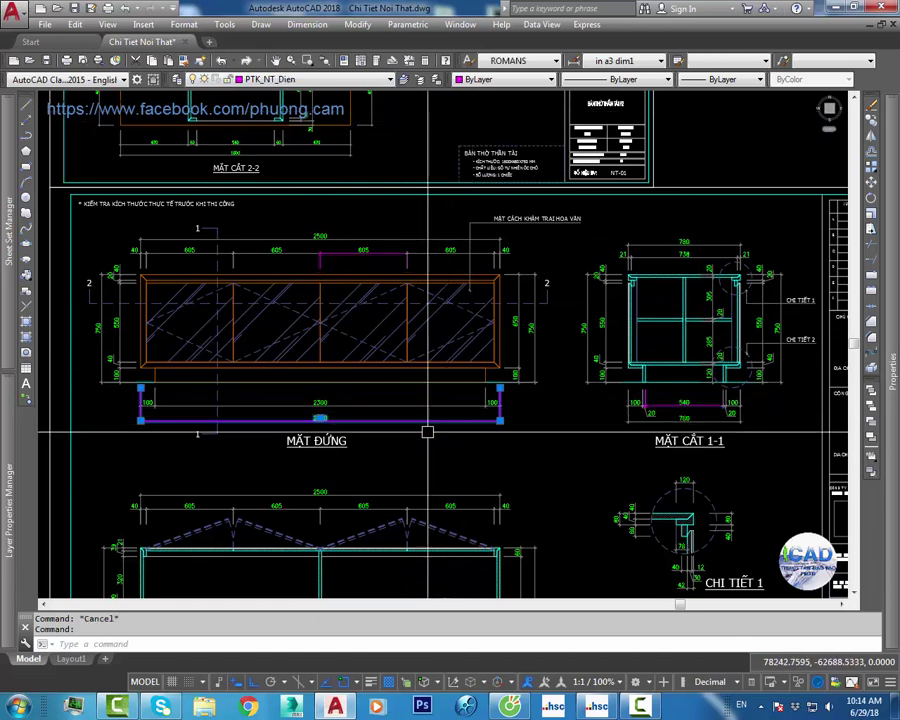
{"action": "key", "text": "Escape"}
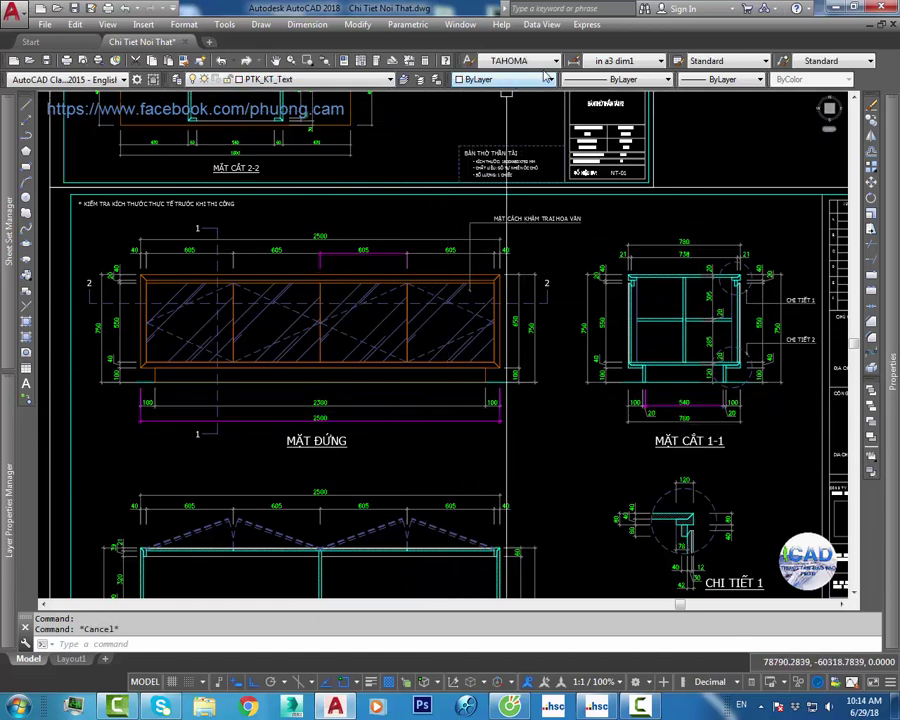
Step: In the in a3 dim1 style's Lines settings, set dimension and extension line colour to 252
{"action": "left_click", "coordinate": [573, 61]}
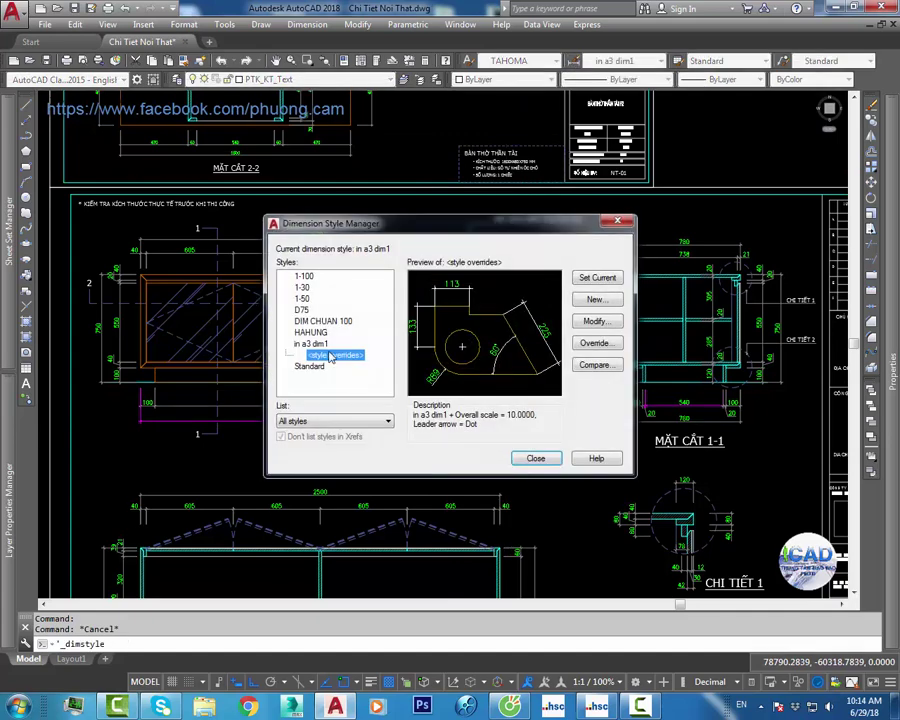
{"action": "left_click", "coordinate": [595, 321]}
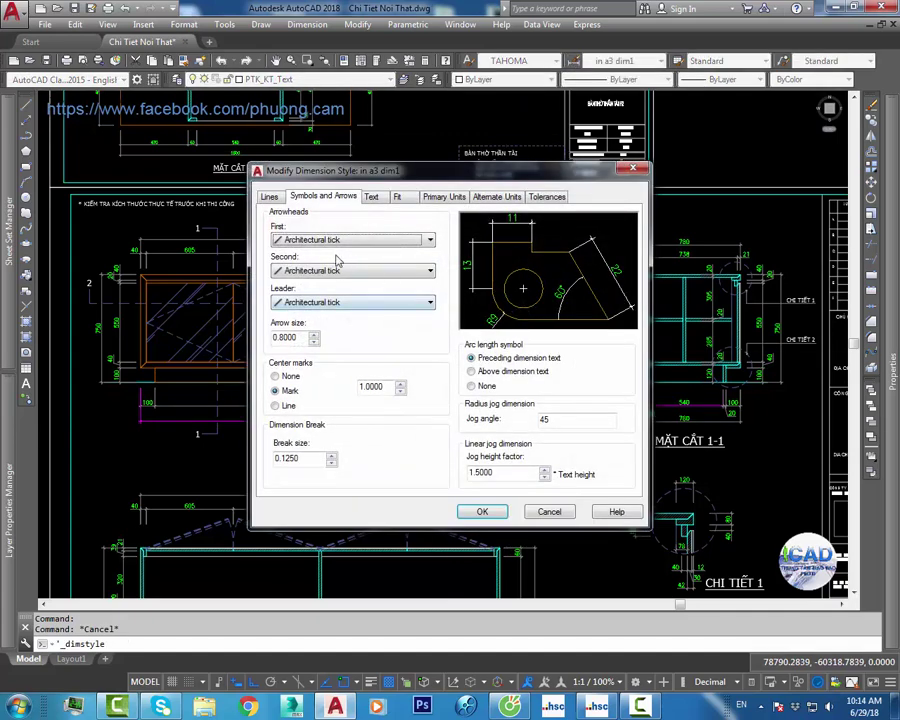
{"action": "left_click", "coordinate": [272, 197]}
{"action": "left_click", "coordinate": [377, 230]}
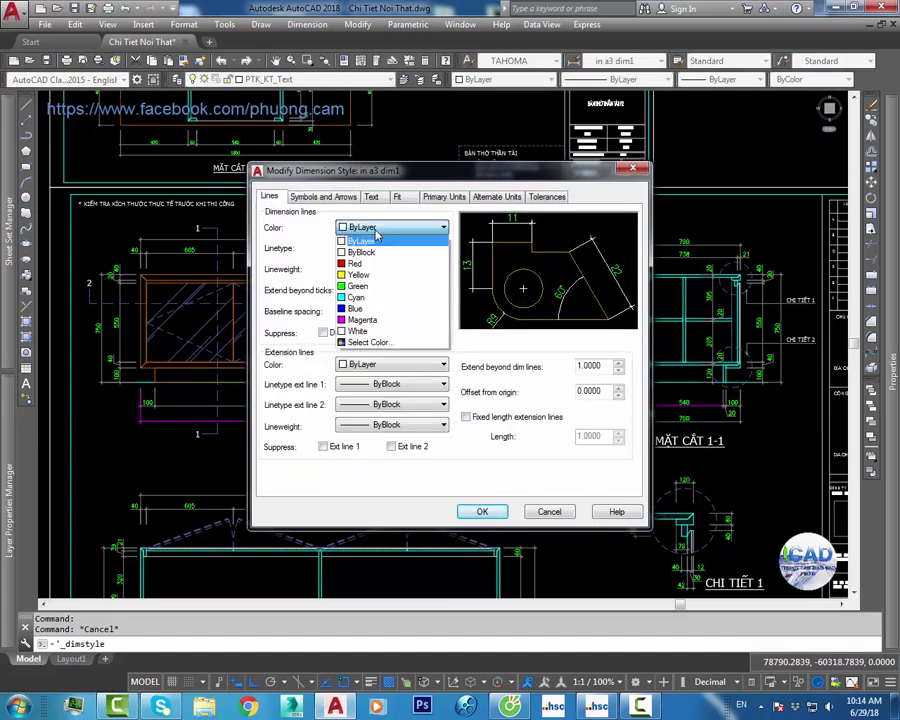
{"action": "left_click", "coordinate": [370, 342]}
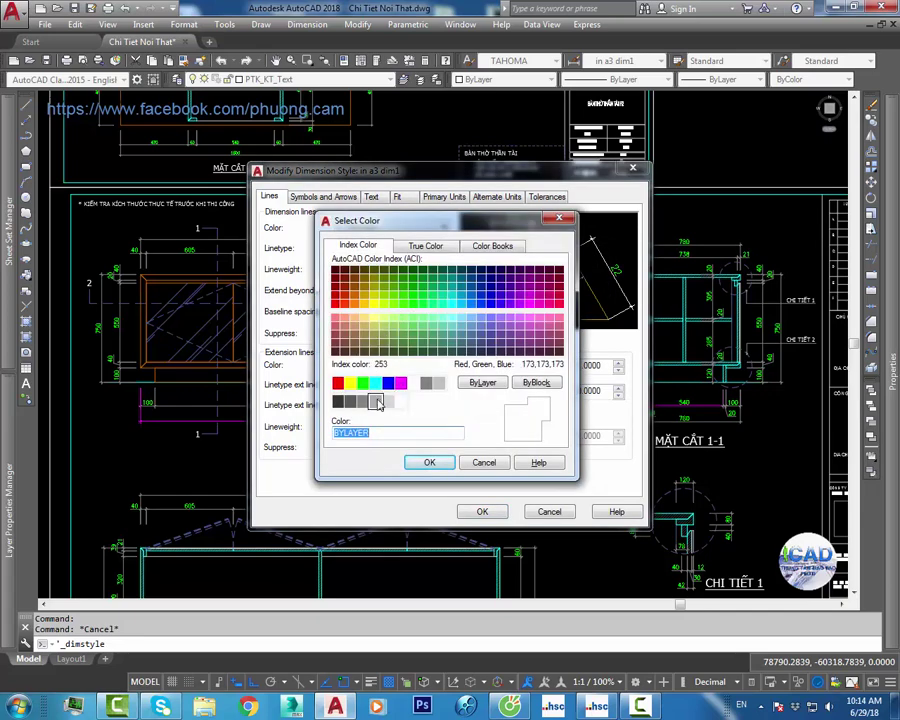
{"action": "left_click", "coordinate": [427, 466]}
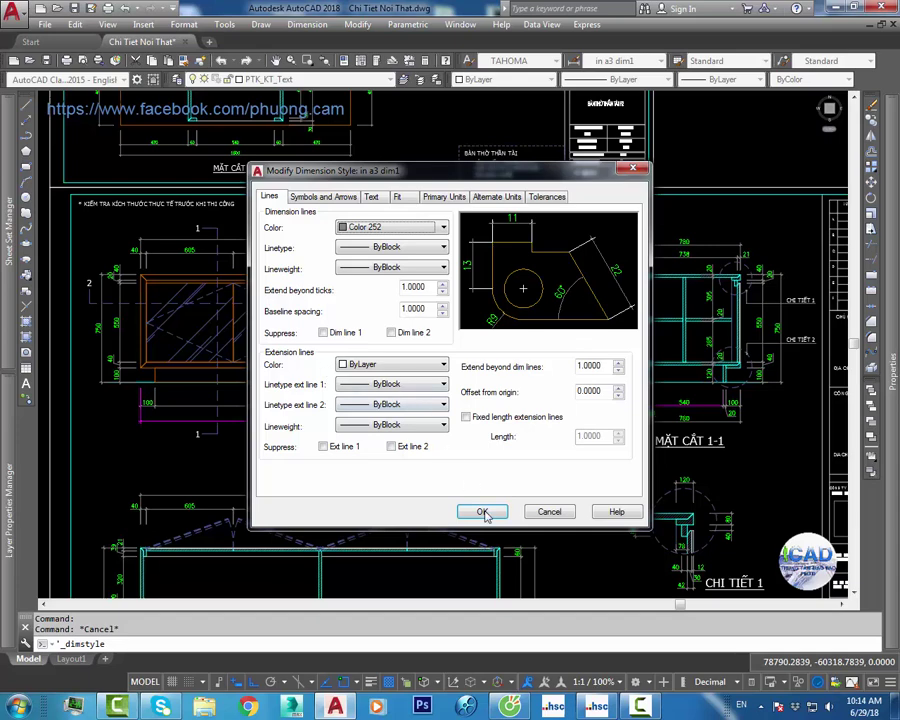
{"action": "left_click", "coordinate": [414, 369]}
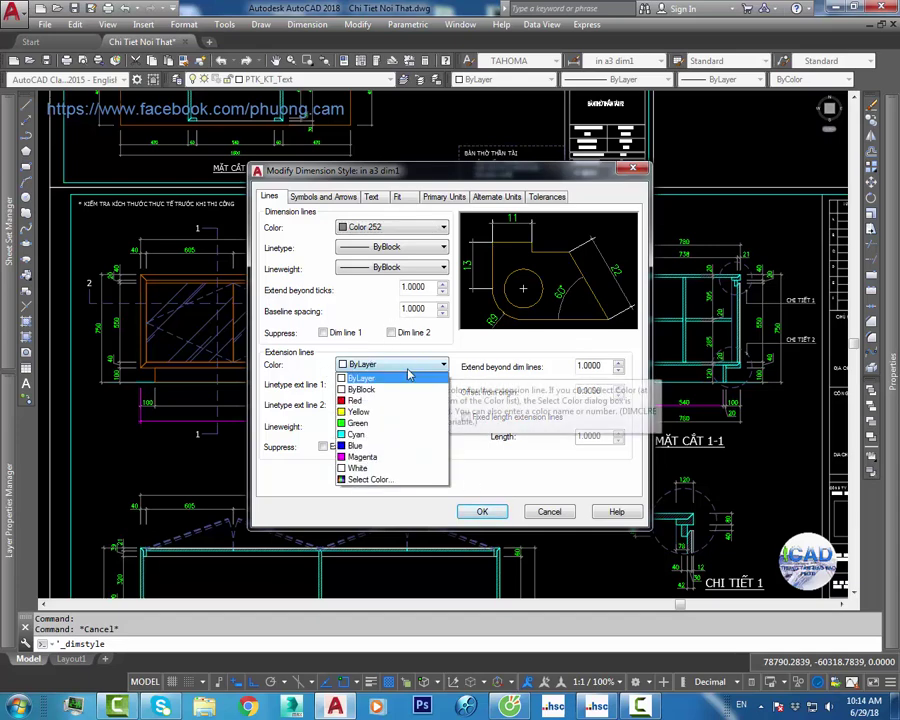
{"action": "left_click", "coordinate": [392, 481]}
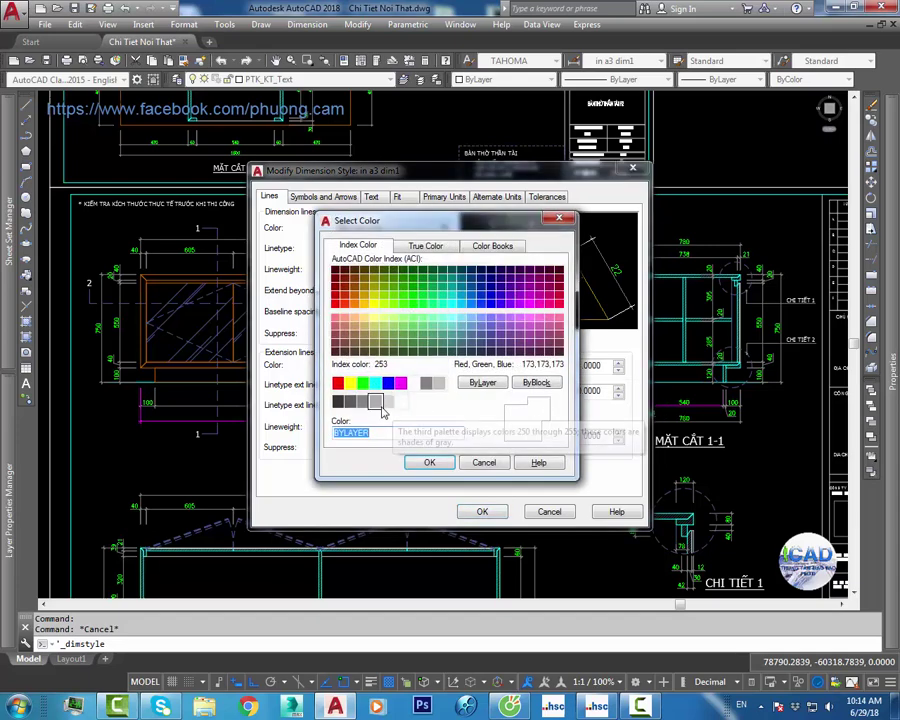
{"action": "left_click", "coordinate": [375, 402]}
{"action": "left_click", "coordinate": [426, 464]}
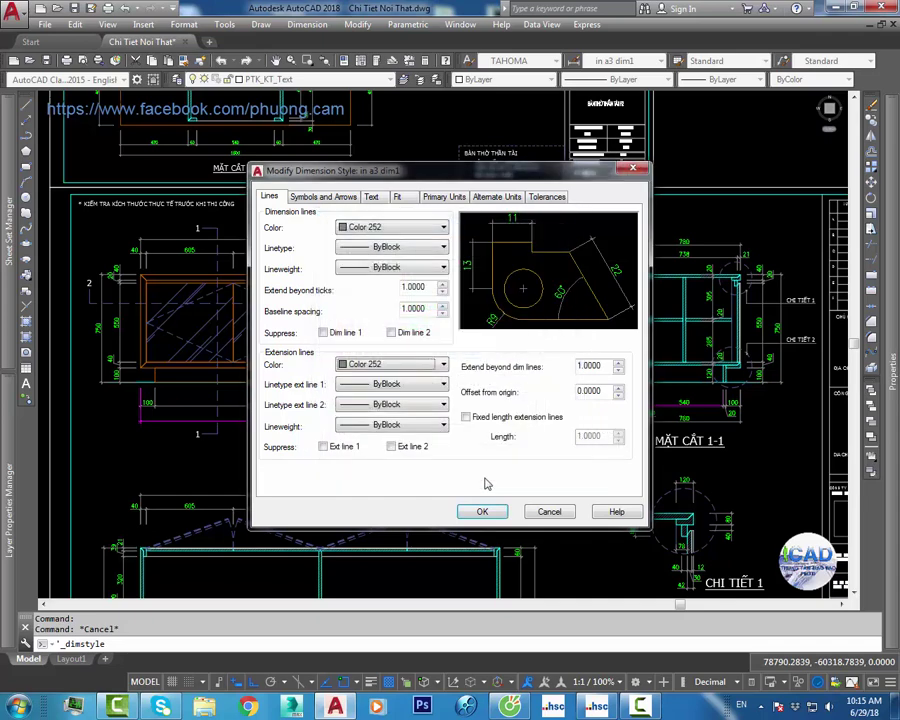
{"action": "left_click", "coordinate": [482, 512]}
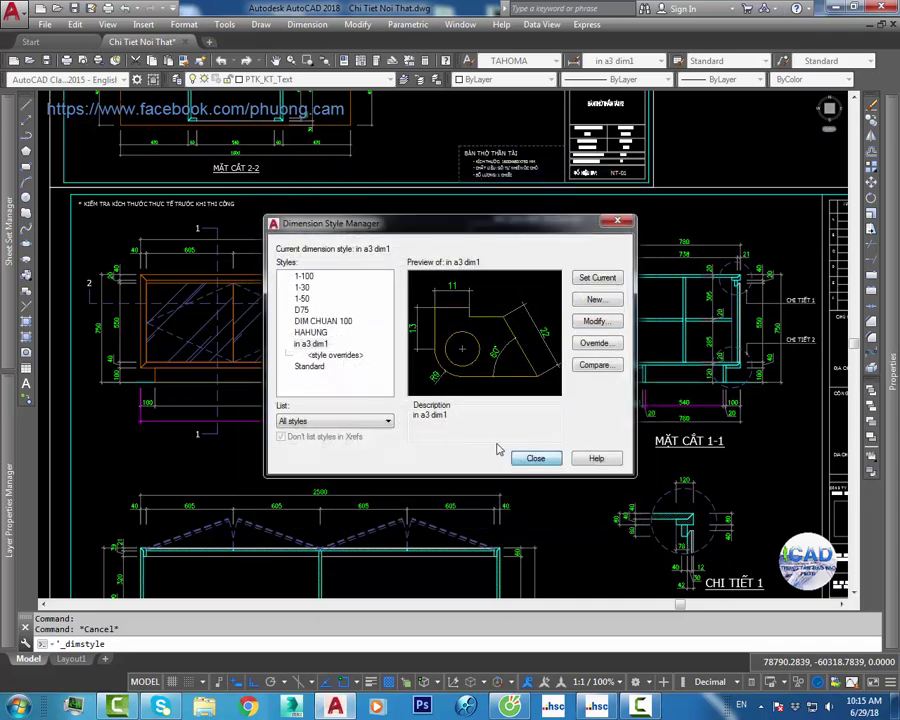
{"action": "left_click", "coordinate": [535, 458]}
Step: Select the 2500 and other elevation dimensions to inspect their new grey lines
{"action": "left_click", "coordinate": [442, 416]}
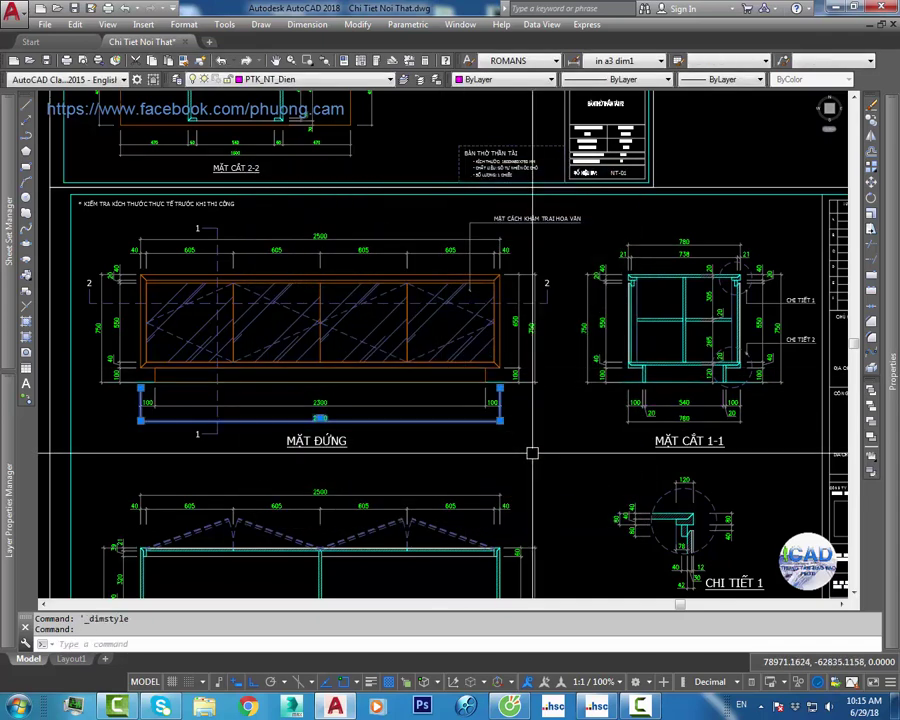
{"action": "key", "text": "Escape"}
{"action": "left_click", "coordinate": [610, 423]}
{"action": "key", "text": "Escape"}
{"action": "left_click", "coordinate": [474, 420]}
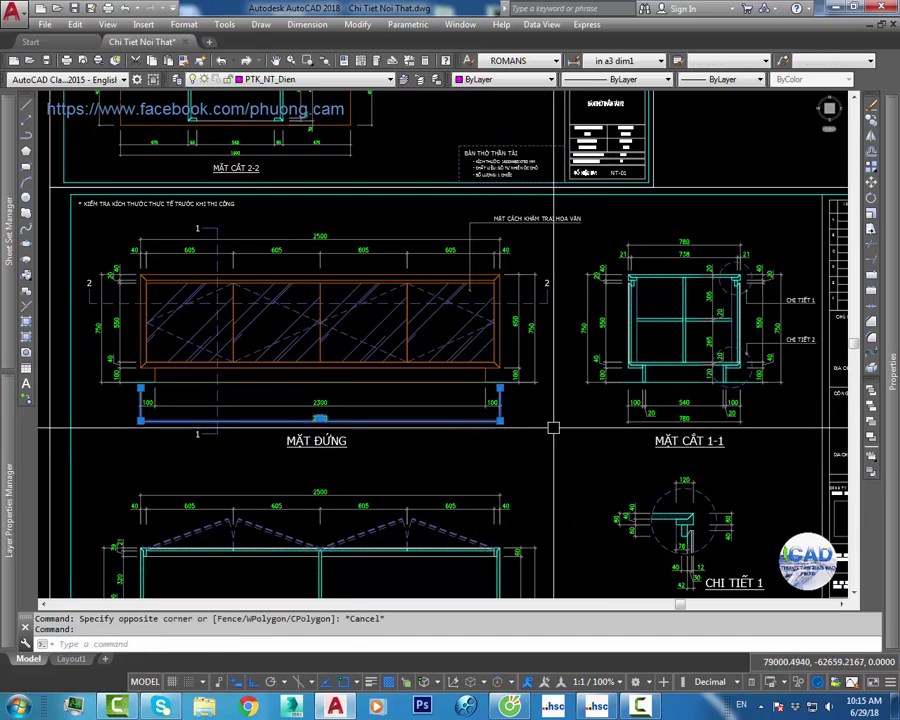
{"action": "scroll", "coordinate": [548, 424], "scroll_direction": "up", "scroll_amount": 2}
{"action": "key", "text": "Escape"}
{"action": "middle_click_drag", "start_coordinate": [510, 390], "coordinate": [547, 422]}
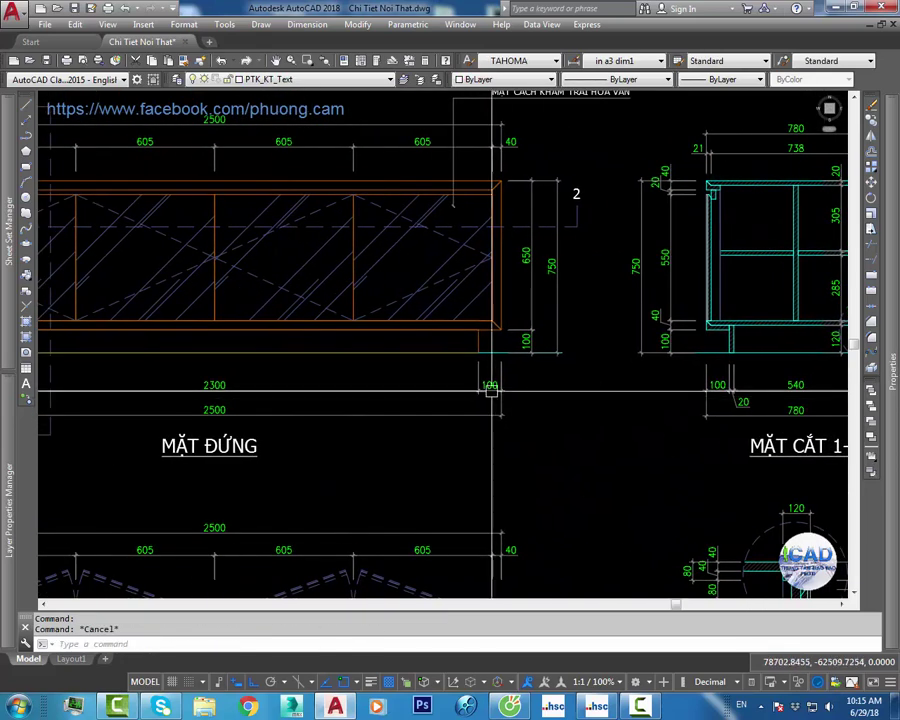
Step: Turn off the PTK_NT_Dien layer with LAYOFF and end the command
{"action": "type", "text": "layoff"}
{"action": "key", "text": "Return"}
{"action": "scroll", "coordinate": [547, 420], "scroll_direction": "down", "scroll_amount": 2}
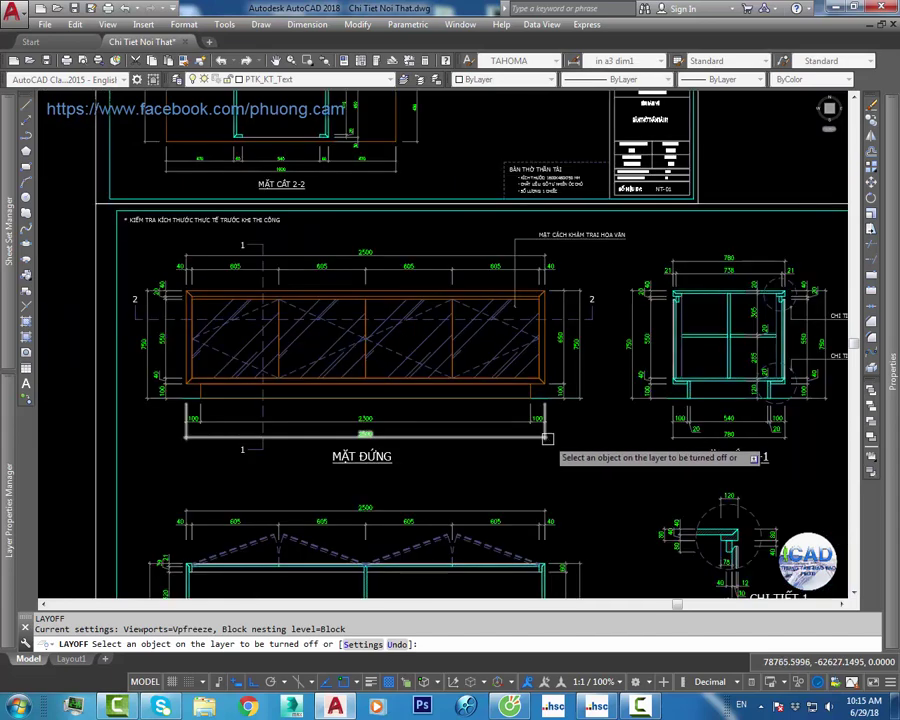
{"action": "left_click", "coordinate": [542, 438]}
{"action": "key", "text": "Escape"}
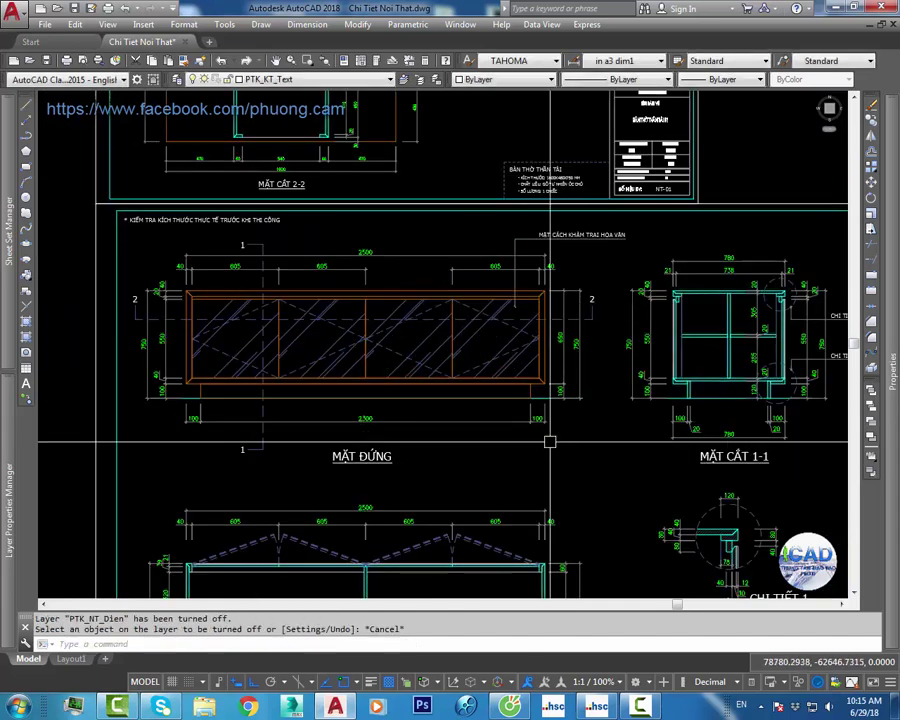
Step: Zoom in on the two 100 dimensions at the elevation's base corner and begin a window selection
{"action": "scroll", "coordinate": [550, 441], "scroll_direction": "up", "scroll_amount": 2}
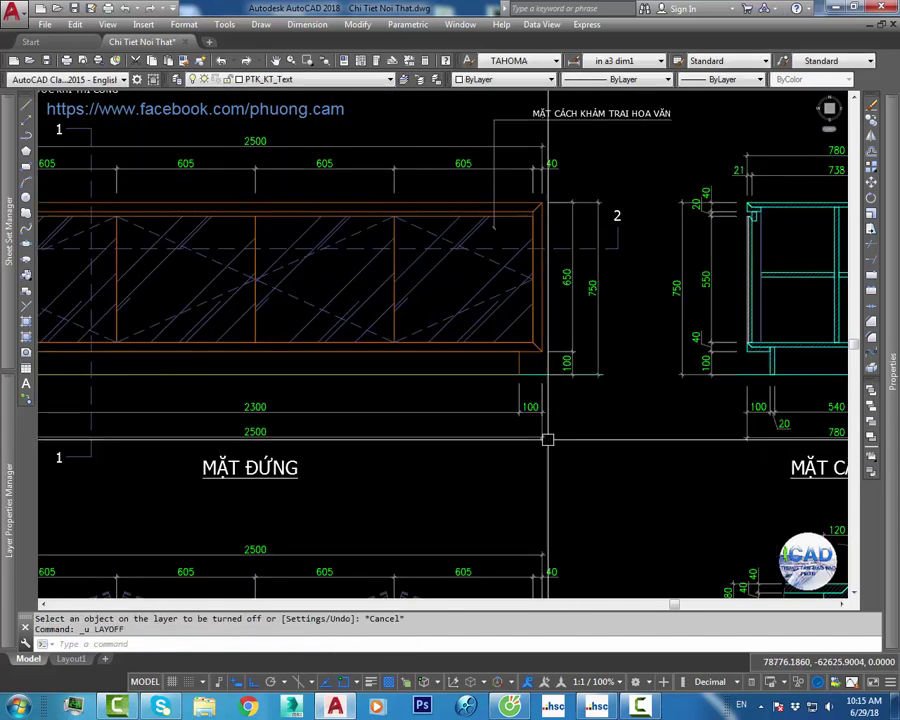
{"action": "scroll", "coordinate": [554, 376], "scroll_direction": "up", "scroll_amount": 4}
{"action": "scroll", "coordinate": [529, 356], "scroll_direction": "up", "scroll_amount": 2}
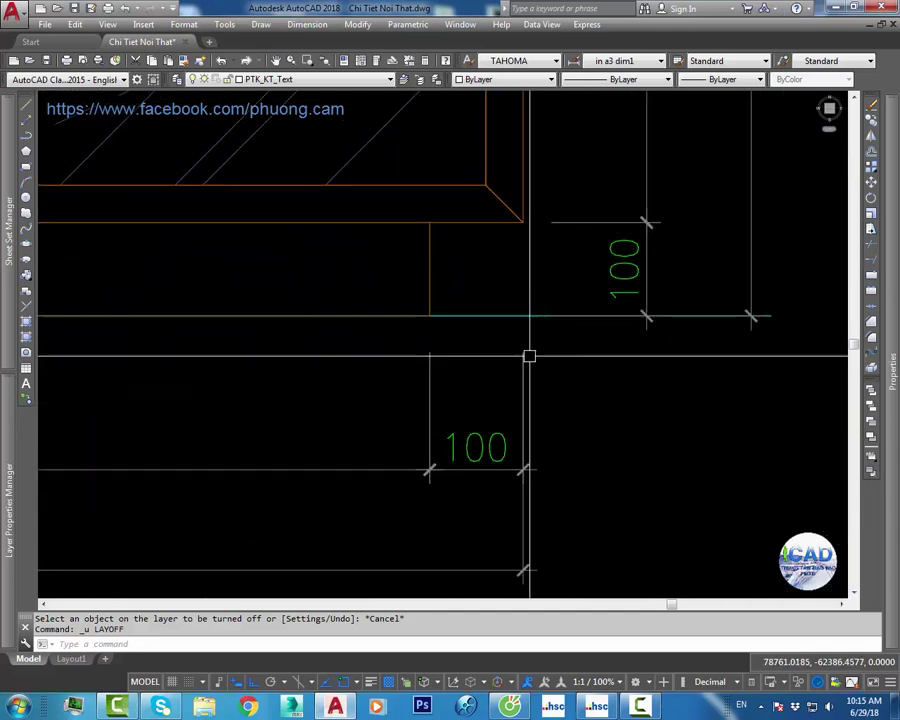
{"action": "scroll", "coordinate": [529, 356], "scroll_direction": "up", "scroll_amount": 4}
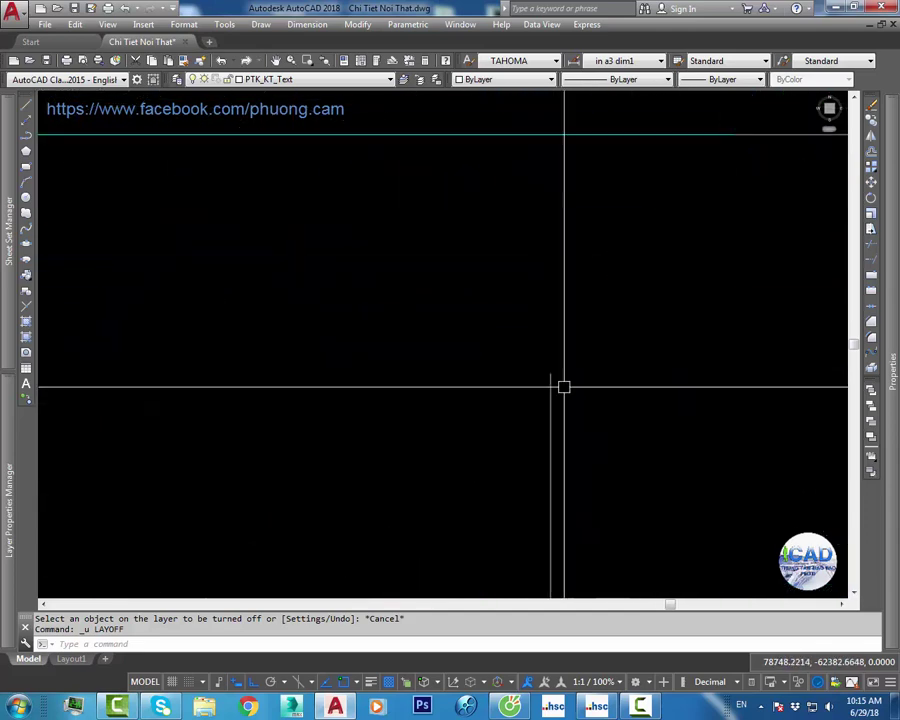
{"action": "scroll", "coordinate": [570, 390], "scroll_direction": "down", "scroll_amount": 3}
{"action": "scroll", "coordinate": [530, 370], "scroll_direction": "down", "scroll_amount": 3}
{"action": "scroll", "coordinate": [543, 356], "scroll_direction": "up", "scroll_amount": 2}
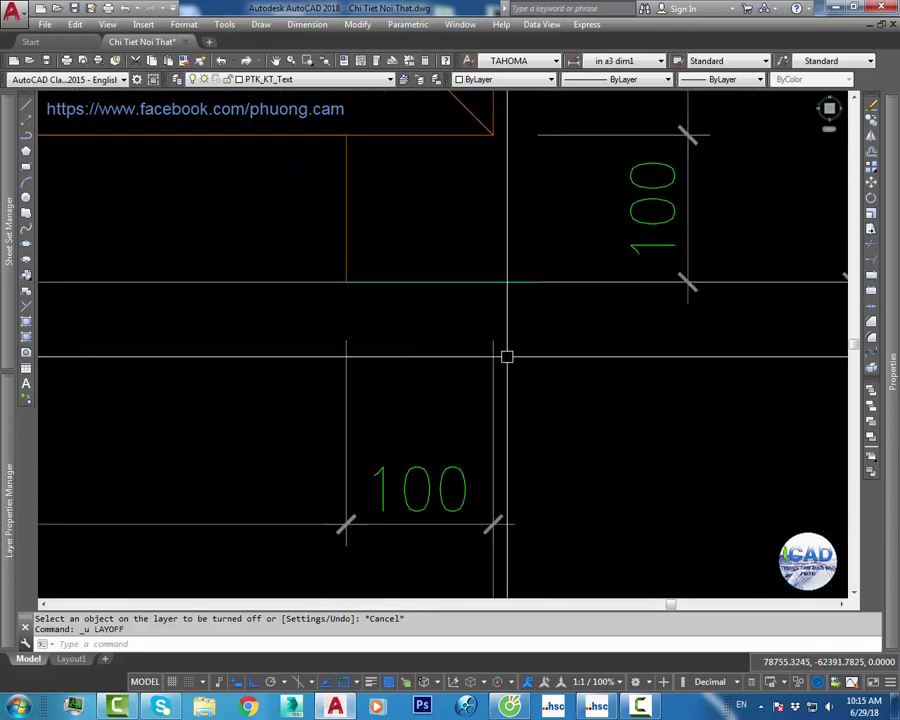
{"action": "left_click", "coordinate": [570, 384]}
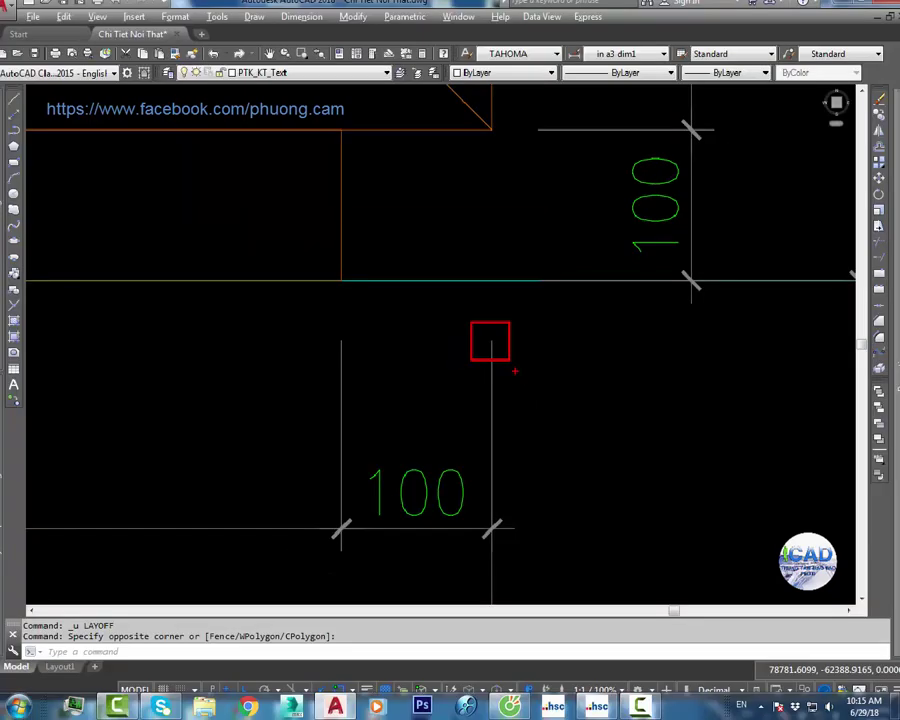
Step: Inspect the base polyline beside the 100 dimension
{"action": "key", "text": "Escape"}
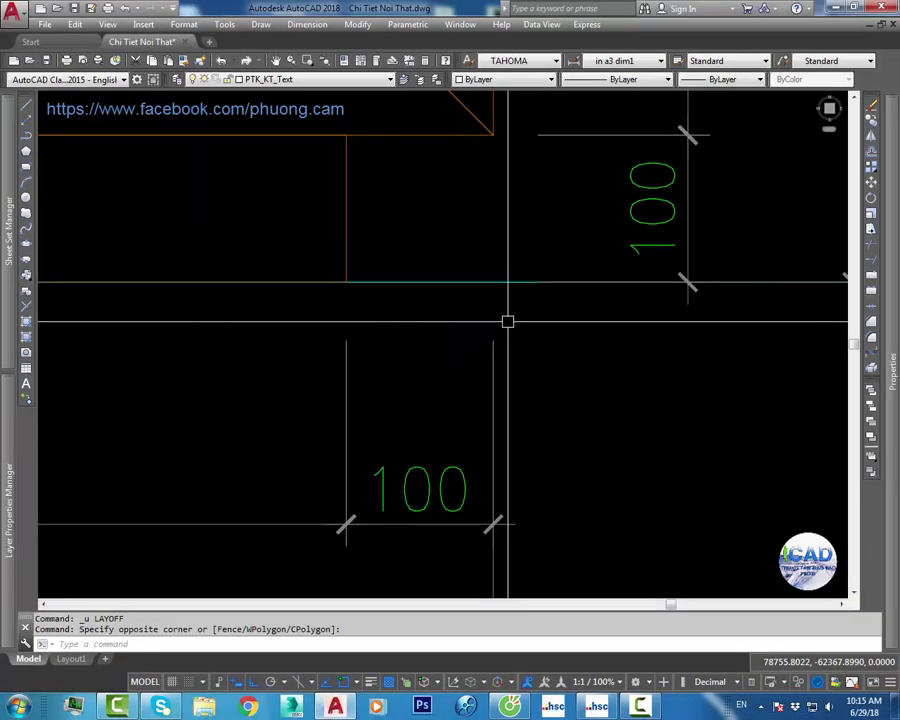
{"action": "scroll", "coordinate": [527, 397], "scroll_direction": "down", "scroll_amount": 2}
{"action": "scroll", "coordinate": [527, 397], "scroll_direction": "down", "scroll_amount": 2}
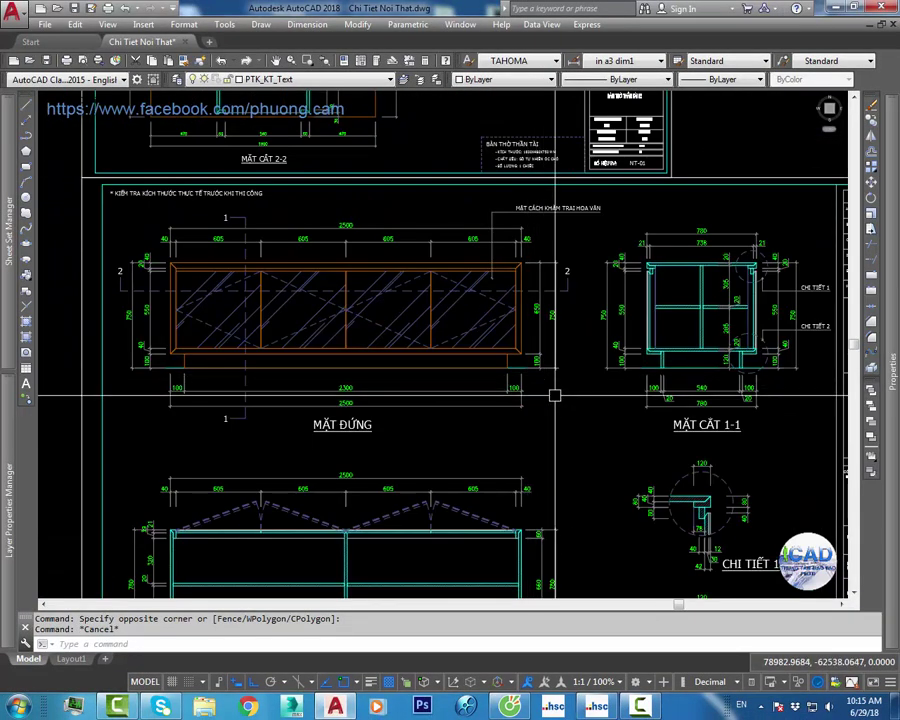
{"action": "scroll", "coordinate": [545, 385], "scroll_direction": "up", "scroll_amount": 5}
{"action": "scroll", "coordinate": [505, 360], "scroll_direction": "up", "scroll_amount": 1}
{"action": "left_click", "coordinate": [480, 358]}
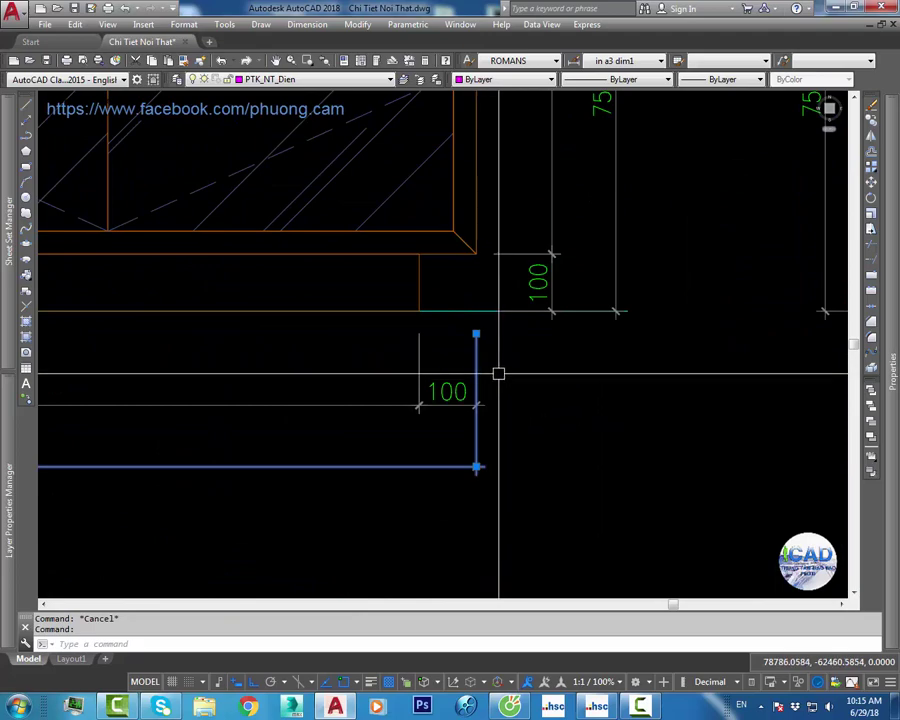
{"action": "key", "text": "Escape"}
Step: Move the dimensions beside MẶT CẮT 1-1 onto layer PTK_NT_Khuat
{"action": "scroll", "coordinate": [485, 325], "scroll_direction": "down", "scroll_amount": 4}
{"action": "scroll", "coordinate": [520, 380], "scroll_direction": "down", "scroll_amount": 2}
{"action": "scroll", "coordinate": [475, 355], "scroll_direction": "down", "scroll_amount": 1}
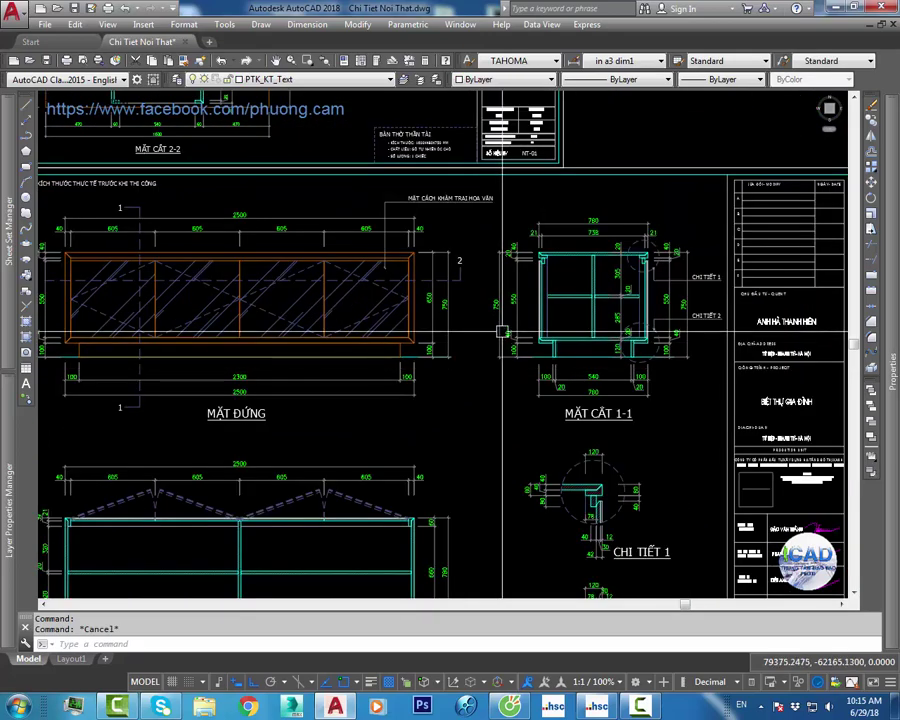
{"action": "left_click", "coordinate": [507, 298]}
{"action": "left_click", "coordinate": [499, 300]}
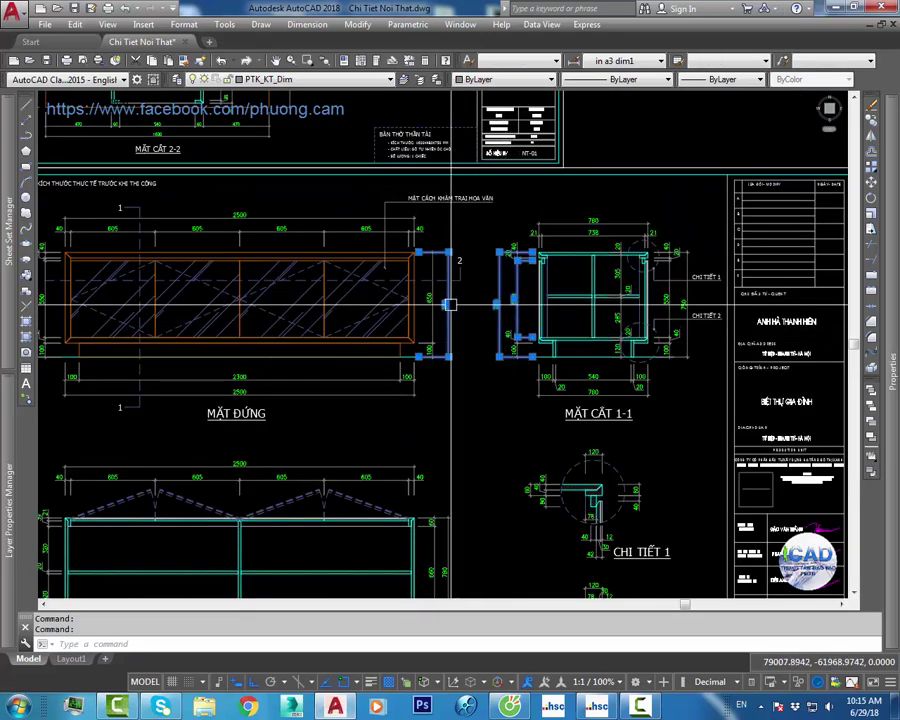
{"action": "left_click", "coordinate": [330, 80]}
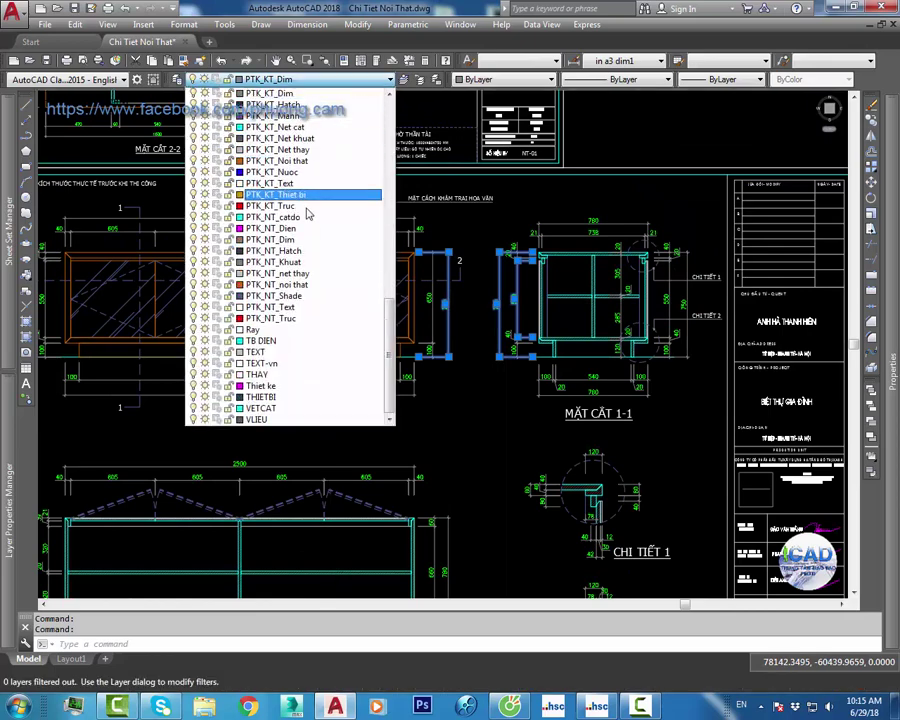
{"action": "left_click", "coordinate": [313, 263]}
{"action": "key", "text": "Escape"}
Step: Put the short line under MẶT CẮT 2-2 on layer PTK_KT_Net thay, then check the bottom line
{"action": "scroll", "coordinate": [450, 360], "scroll_direction": "down", "scroll_amount": 2}
{"action": "middle_click_drag", "start_coordinate": [440, 510], "coordinate": [434, 400]}
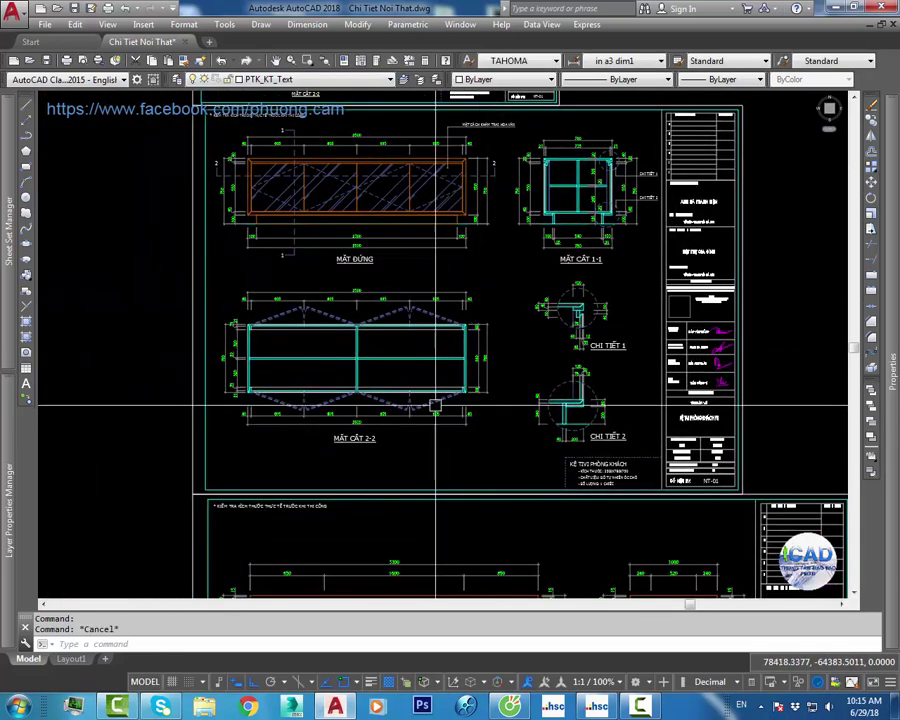
{"action": "scroll", "coordinate": [434, 400], "scroll_direction": "up", "scroll_amount": 2}
{"action": "left_click", "coordinate": [432, 413]}
{"action": "left_click", "coordinate": [340, 80]}
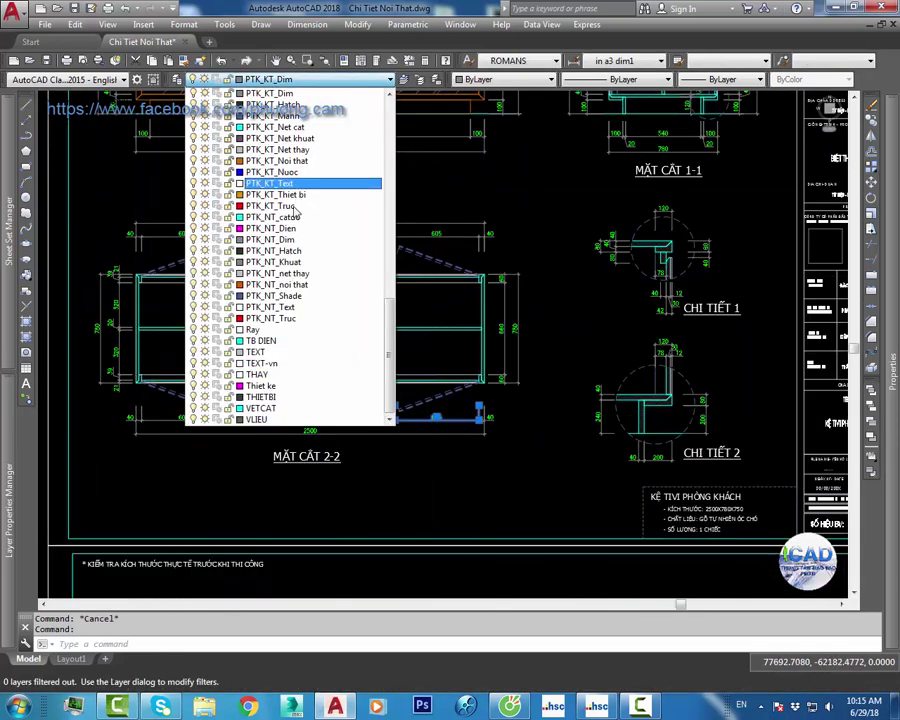
{"action": "left_click", "coordinate": [320, 150]}
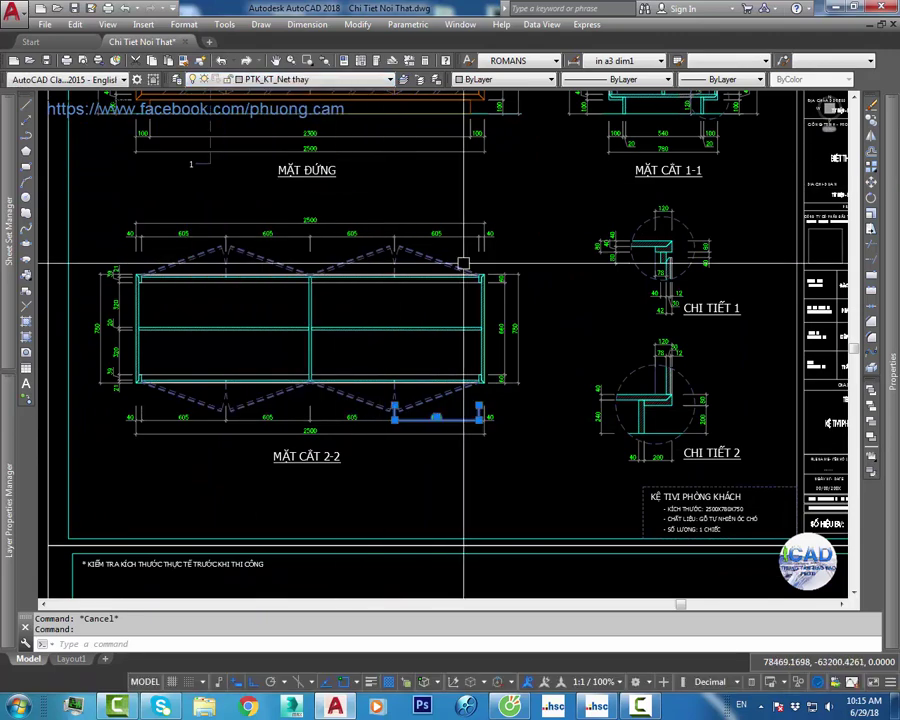
{"action": "key", "text": "Escape"}
{"action": "left_click", "coordinate": [437, 424]}
{"action": "key", "text": "Escape"}
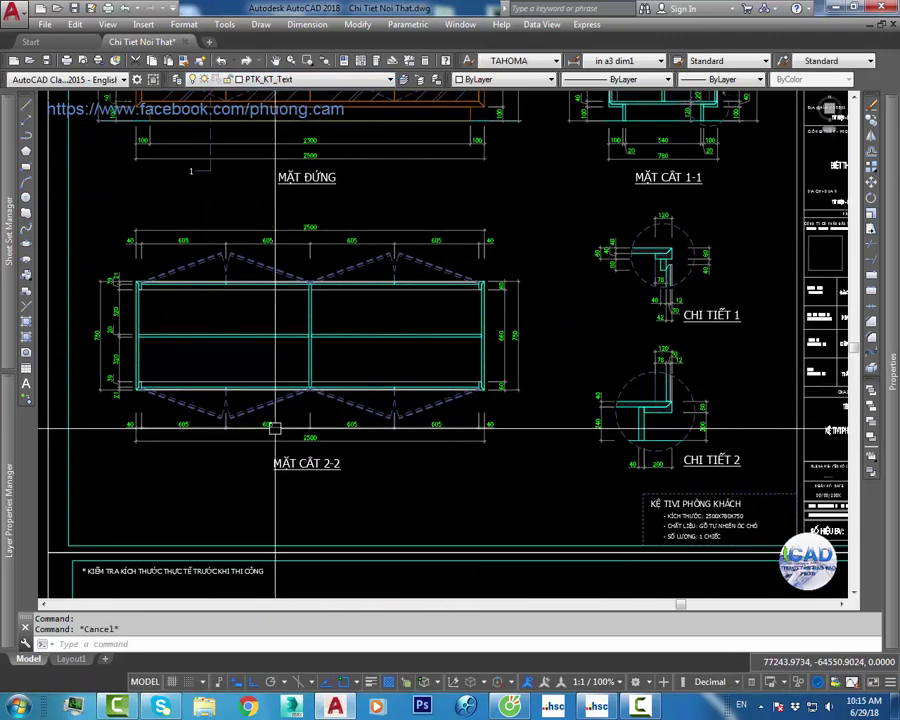
{"action": "left_click", "coordinate": [280, 424]}
{"action": "key", "text": "Escape"}
Step: Centre the detail sheet in view and open the Plot dialog
{"action": "scroll", "coordinate": [450, 338], "scroll_direction": "down", "scroll_amount": 2}
{"action": "middle_click_drag", "start_coordinate": [450, 338], "coordinate": [436, 373]}
{"action": "key", "text": "ctrl+p"}
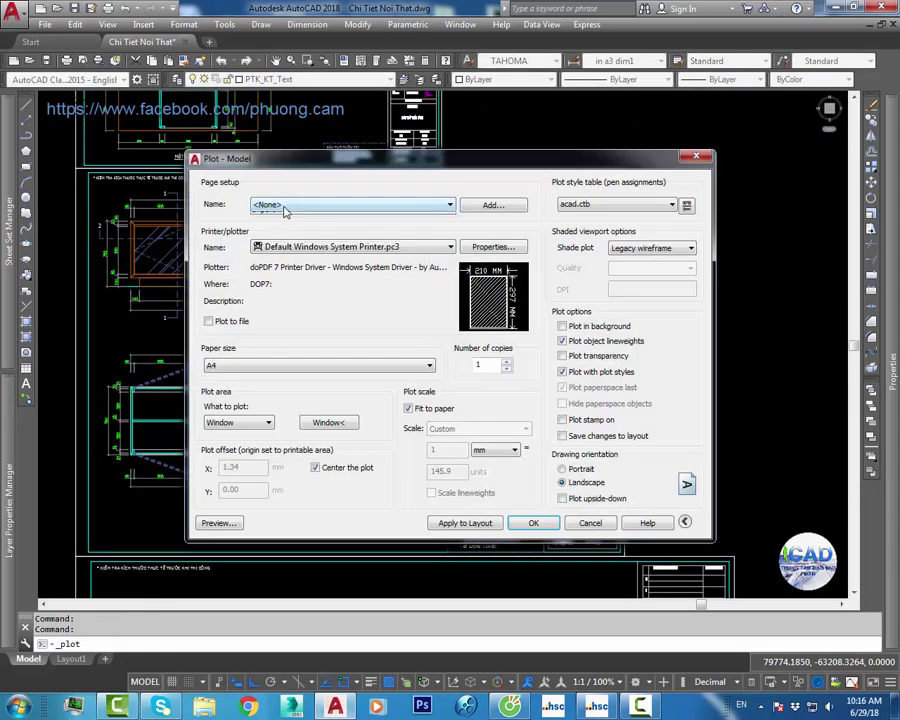
Step: Reuse the previous plot settings and window the detail sheet's corners as the plot area
{"action": "left_click", "coordinate": [285, 205]}
{"action": "left_click", "coordinate": [272, 222]}
{"action": "left_click", "coordinate": [340, 421]}
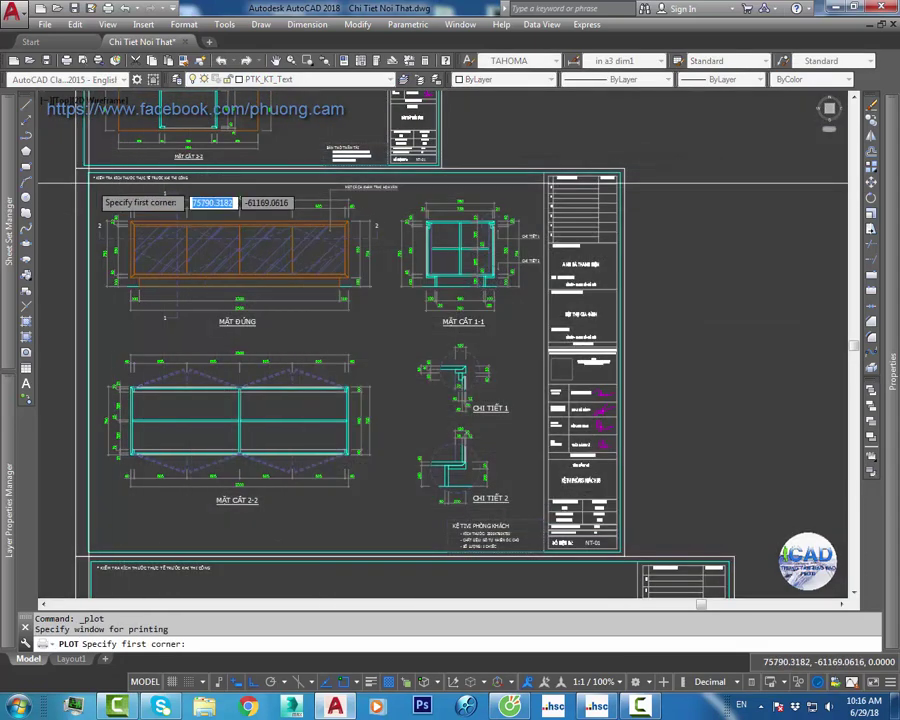
{"action": "left_click", "coordinate": [90, 174]}
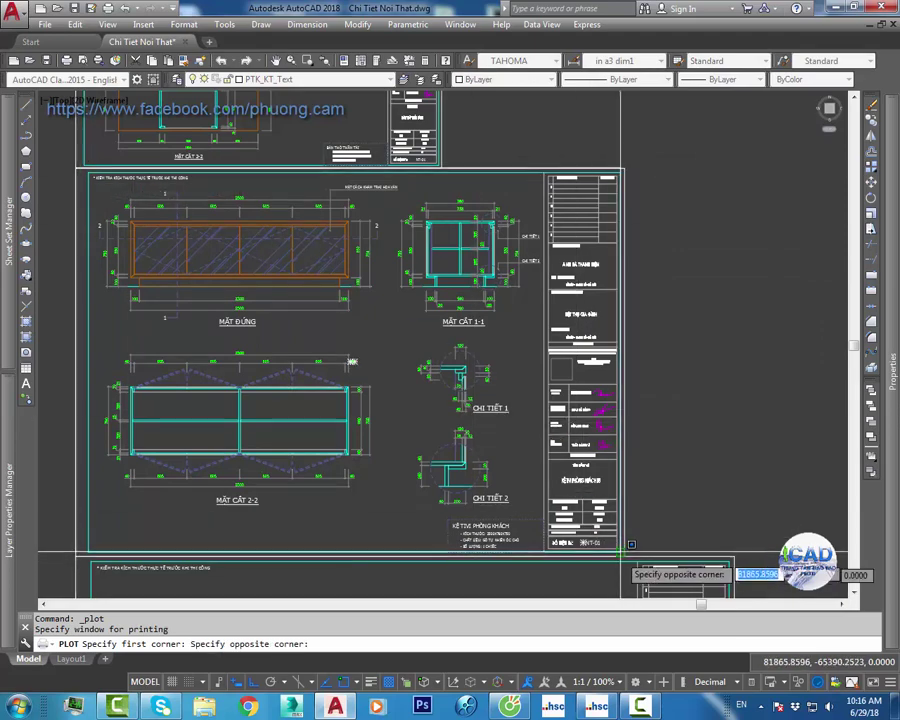
{"action": "left_click", "coordinate": [735, 583]}
Step: Preview the plot, inspecting MẶT ĐỨNG, MẶT CẮT 2-2 and the title block, then close it
{"action": "left_click", "coordinate": [218, 523]}
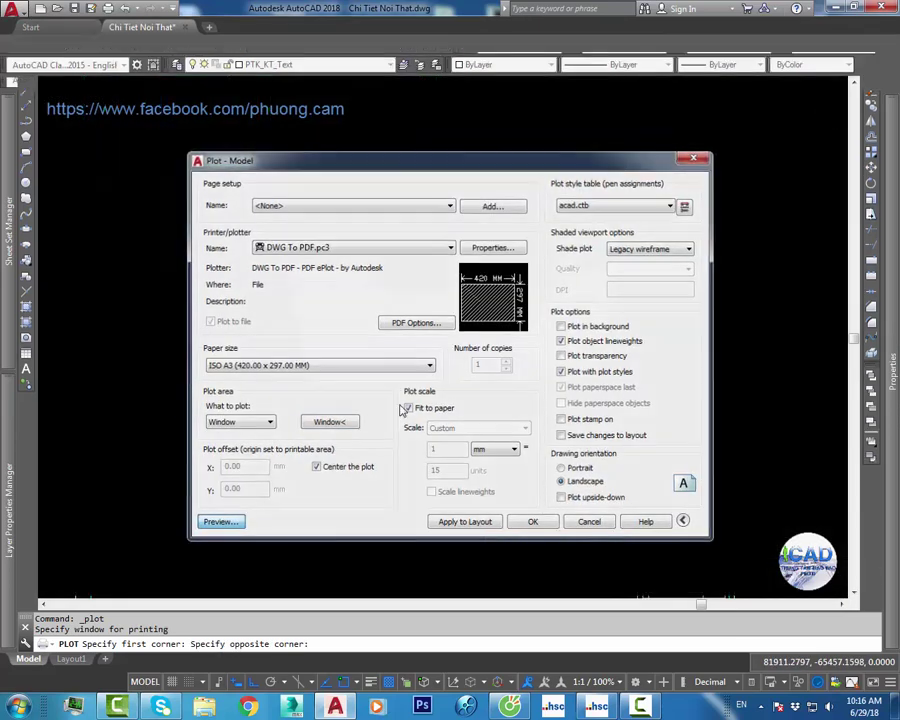
{"action": "scroll", "coordinate": [567, 172], "scroll_direction": "up", "scroll_amount": 3}
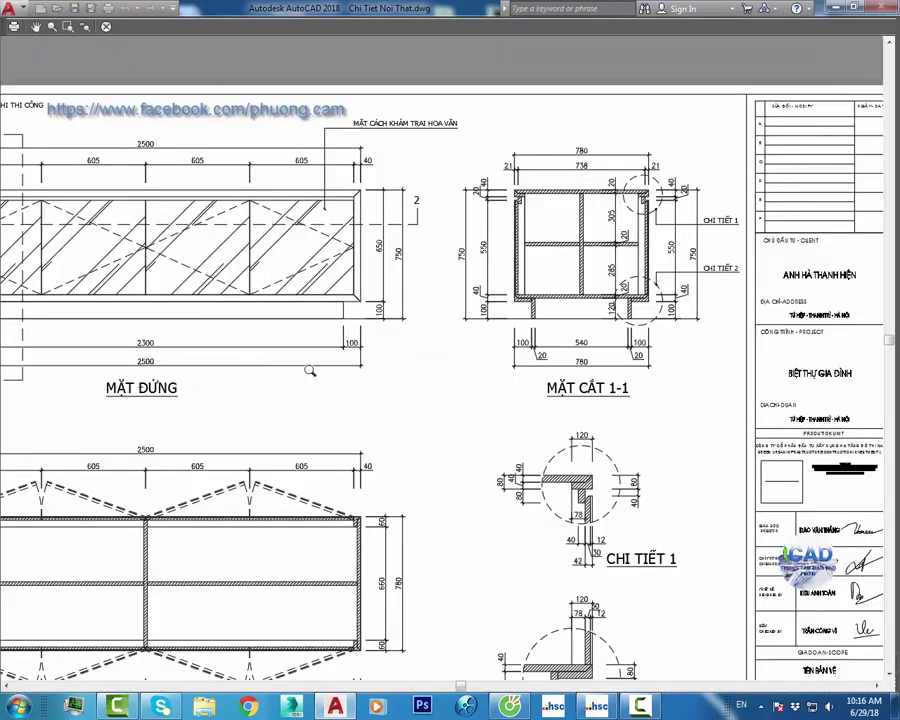
{"action": "scroll", "coordinate": [456, 334], "scroll_direction": "up", "scroll_amount": 3}
{"action": "middle_click_drag", "start_coordinate": [456, 334], "coordinate": [549, 349]}
{"action": "middle_click_drag", "start_coordinate": [183, 341], "coordinate": [436, 362]}
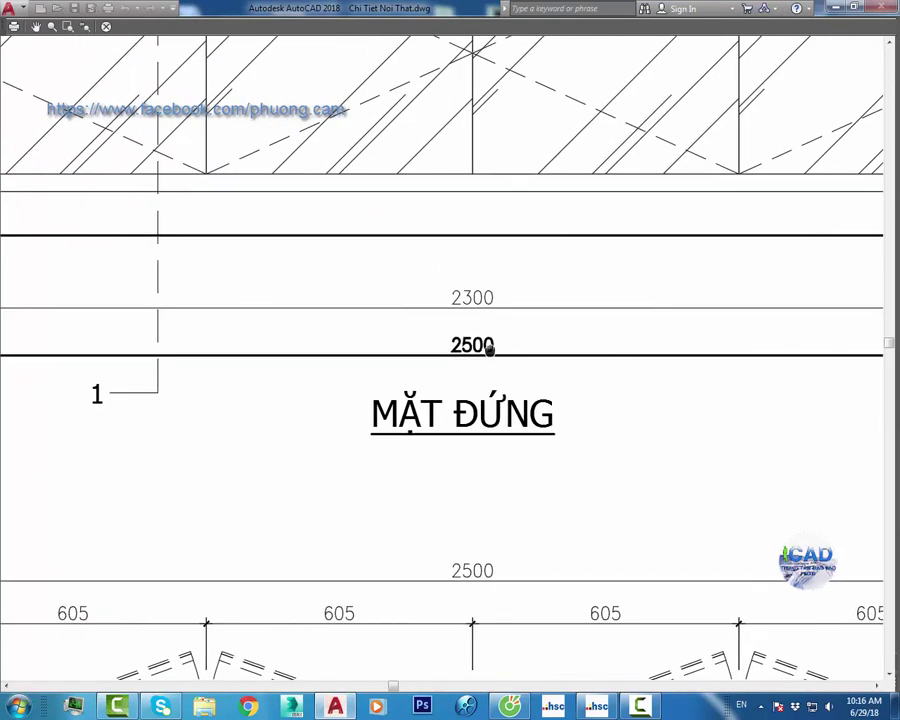
{"action": "scroll", "coordinate": [497, 345], "scroll_direction": "down", "scroll_amount": 3}
{"action": "scroll", "coordinate": [200, 418], "scroll_direction": "up", "scroll_amount": 3}
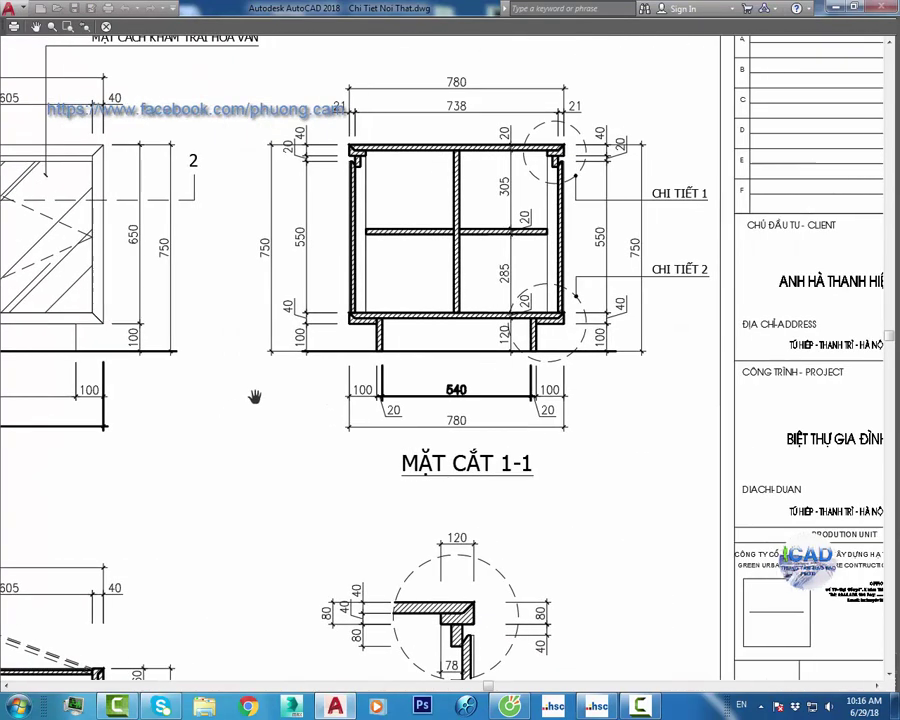
{"action": "scroll", "coordinate": [289, 305], "scroll_direction": "up", "scroll_amount": 2}
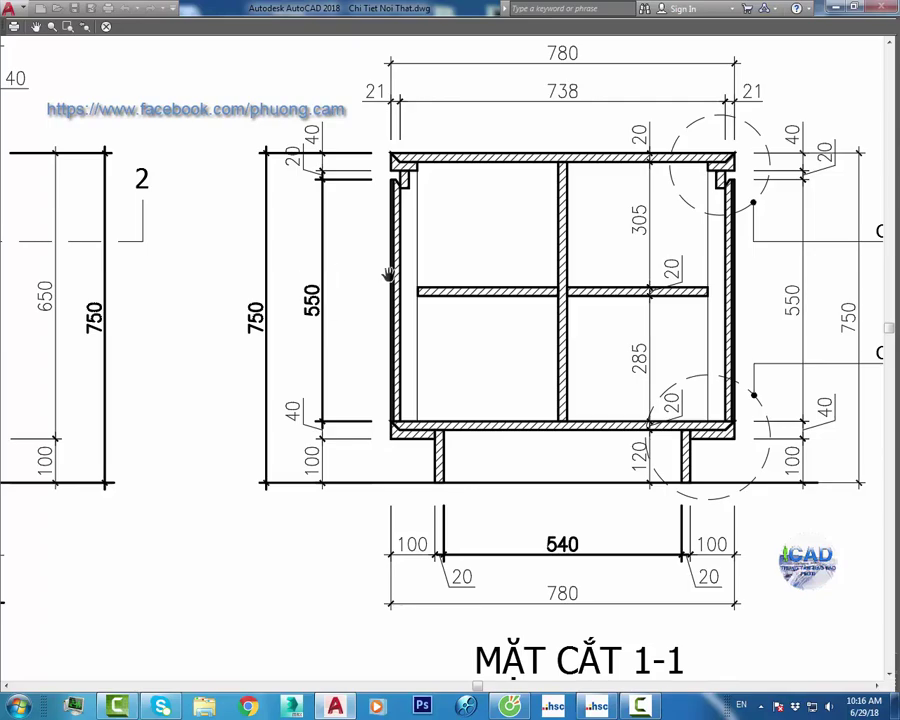
{"action": "scroll", "coordinate": [388, 274], "scroll_direction": "down", "scroll_amount": 3}
{"action": "mouse_move", "coordinate": [394, 650]}
{"action": "middle_mouse_down"}
{"action": "mouse_move", "coordinate": [424, 440]}
{"action": "mouse_move", "coordinate": [506, 341]}
{"action": "middle_mouse_up"}
{"action": "scroll", "coordinate": [424, 428], "scroll_direction": "up", "scroll_amount": 3}
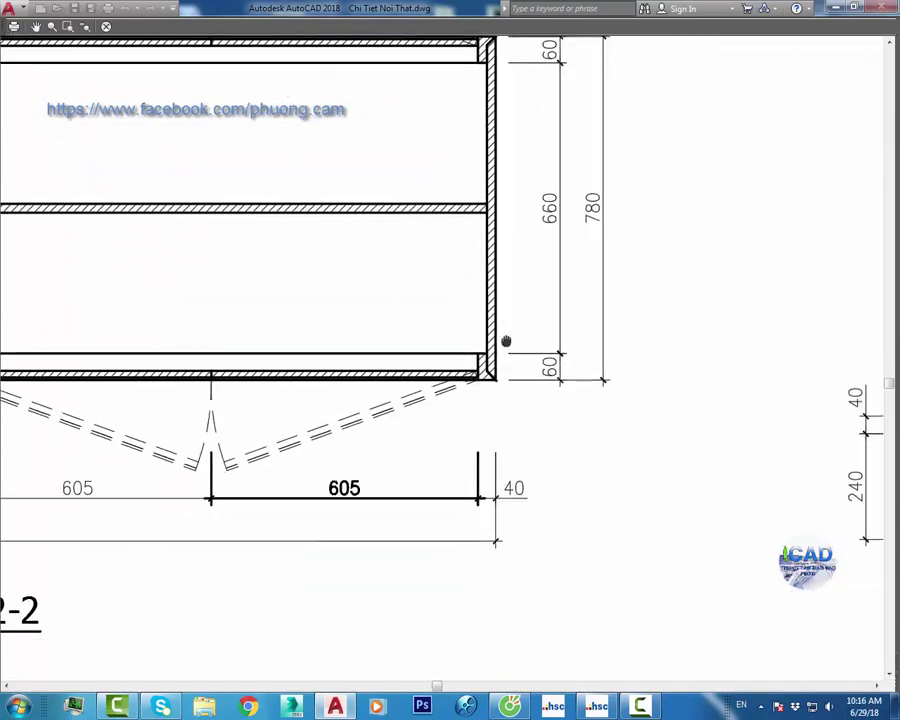
{"action": "scroll", "coordinate": [506, 341], "scroll_direction": "down", "scroll_amount": 1}
{"action": "middle_click_drag", "start_coordinate": [538, 430], "coordinate": [490, 430]}
{"action": "scroll", "coordinate": [490, 430], "scroll_direction": "down", "scroll_amount": 3}
{"action": "middle_click_drag", "start_coordinate": [468, 472], "coordinate": [470, 382]}
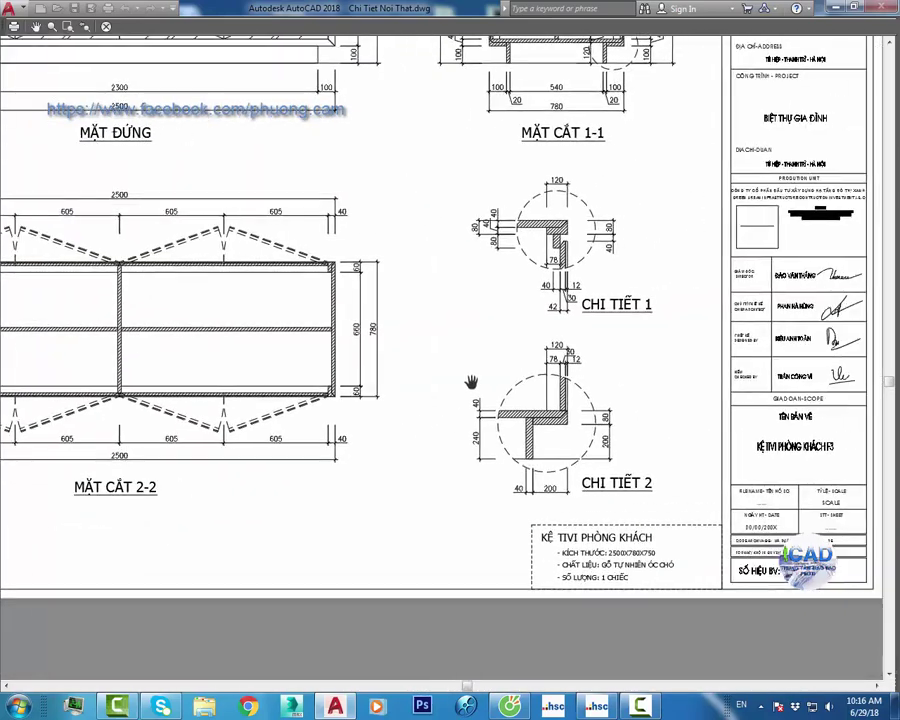
{"action": "middle_click_drag", "start_coordinate": [422, 67], "coordinate": [428, 237]}
{"action": "scroll", "coordinate": [458, 253], "scroll_direction": "up", "scroll_amount": 2}
{"action": "mouse_move", "coordinate": [222, 214]}
{"action": "middle_mouse_down"}
{"action": "mouse_move", "coordinate": [531, 227]}
{"action": "mouse_move", "coordinate": [596, 194]}
{"action": "mouse_move", "coordinate": [607, 206]}
{"action": "mouse_move", "coordinate": [587, 197]}
{"action": "middle_mouse_up"}
{"action": "key", "text": "Escape"}
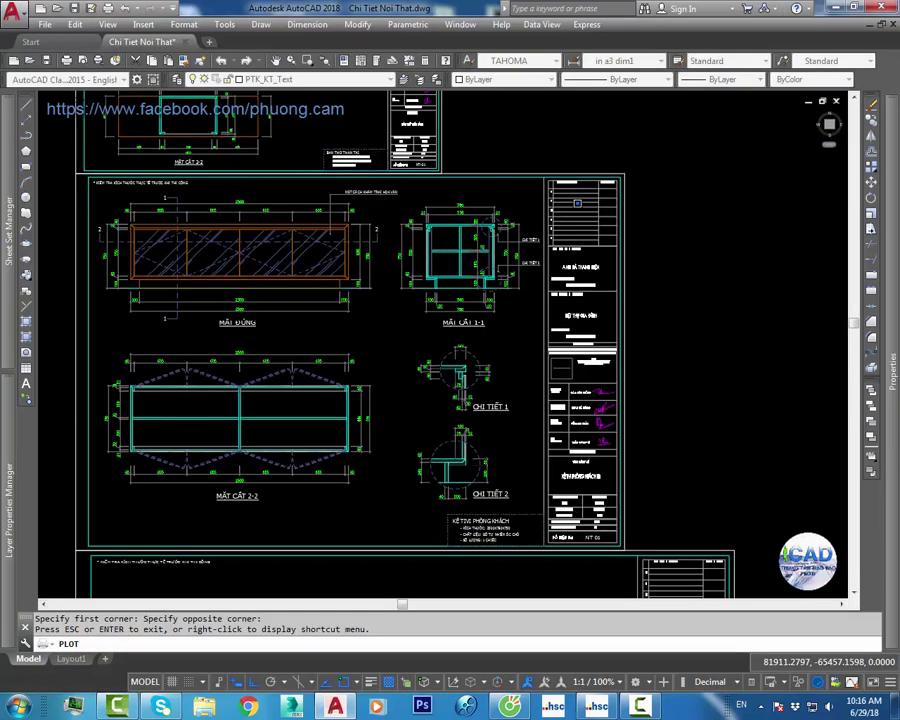
Step: Window-select the sheet stack and filter the selection to rotated dimensions
{"action": "key", "text": "Escape"}
{"action": "scroll", "coordinate": [351, 262], "scroll_direction": "down", "scroll_amount": 1}
{"action": "scroll", "coordinate": [351, 237], "scroll_direction": "down", "scroll_amount": 3}
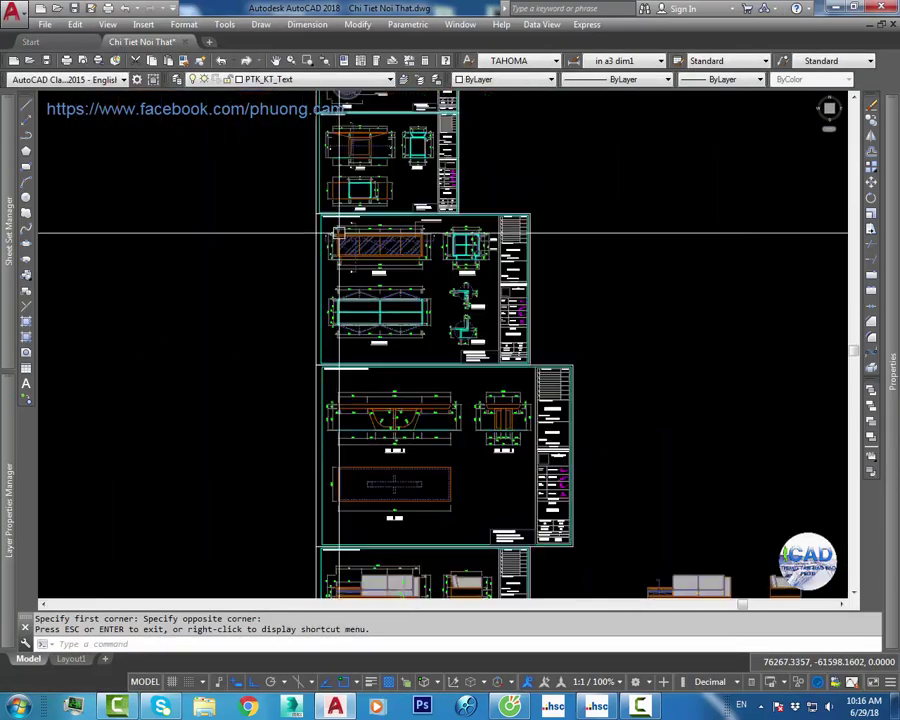
{"action": "scroll", "coordinate": [351, 237], "scroll_direction": "down", "scroll_amount": 3}
{"action": "left_click", "coordinate": [337, 179]}
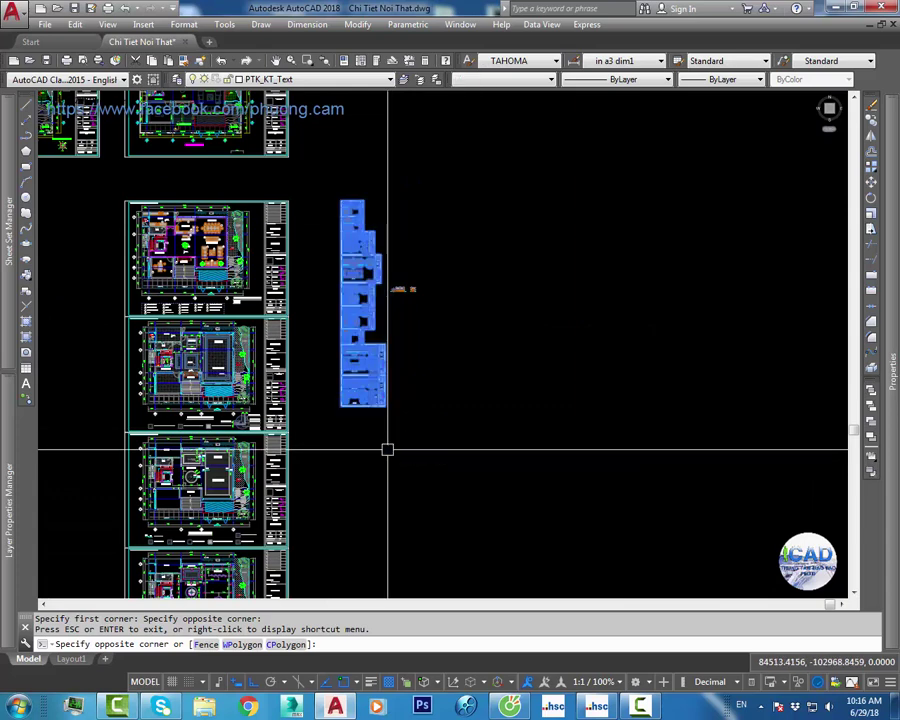
{"action": "left_click", "coordinate": [430, 425]}
{"action": "mouse_move", "coordinate": [893, 370]}
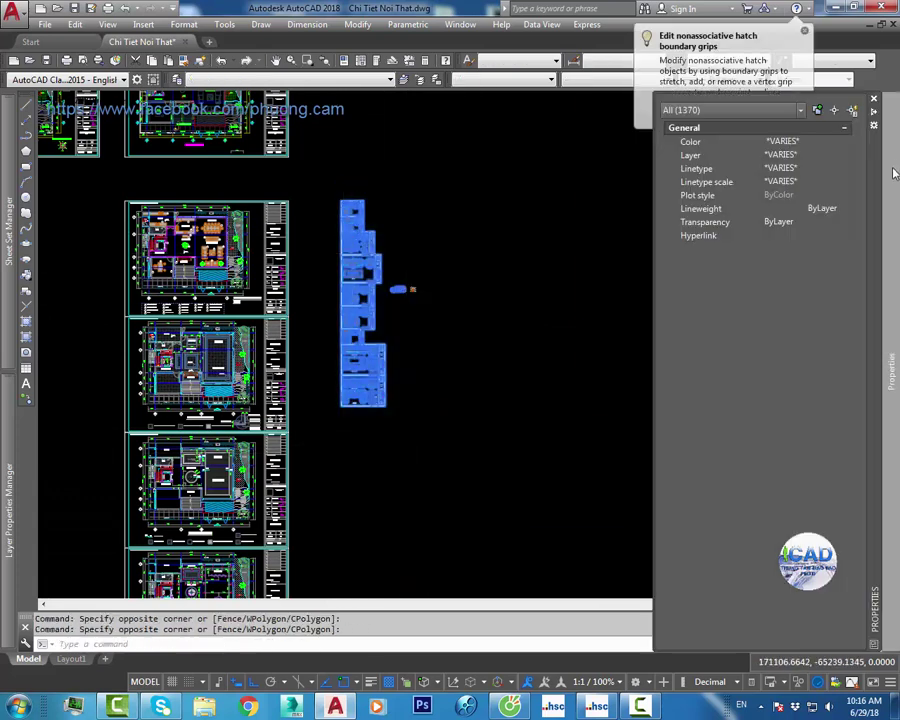
{"action": "left_click", "coordinate": [716, 114]}
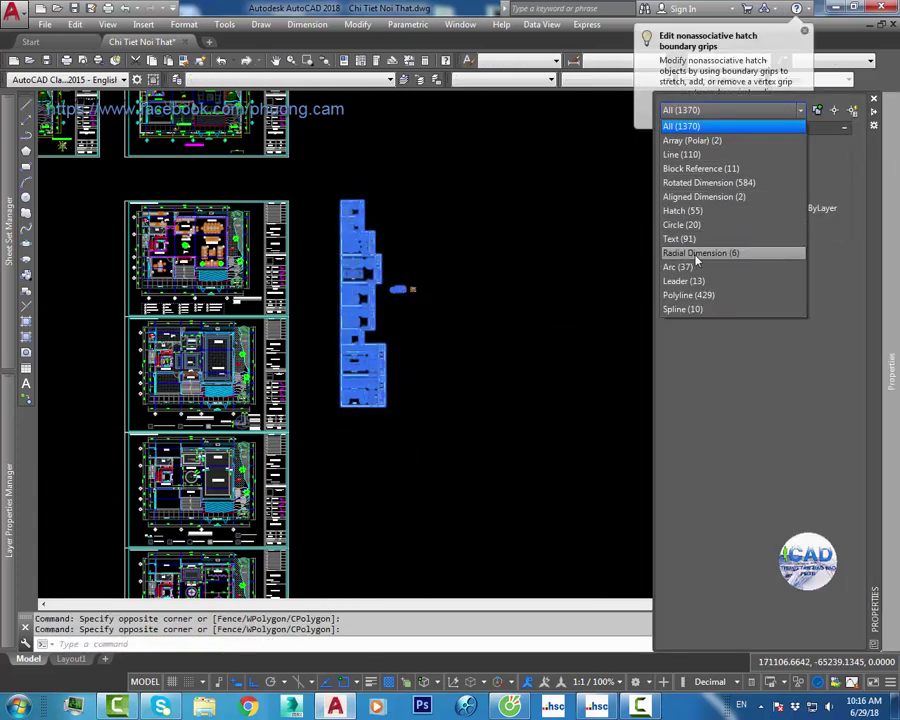
{"action": "left_click", "coordinate": [708, 183]}
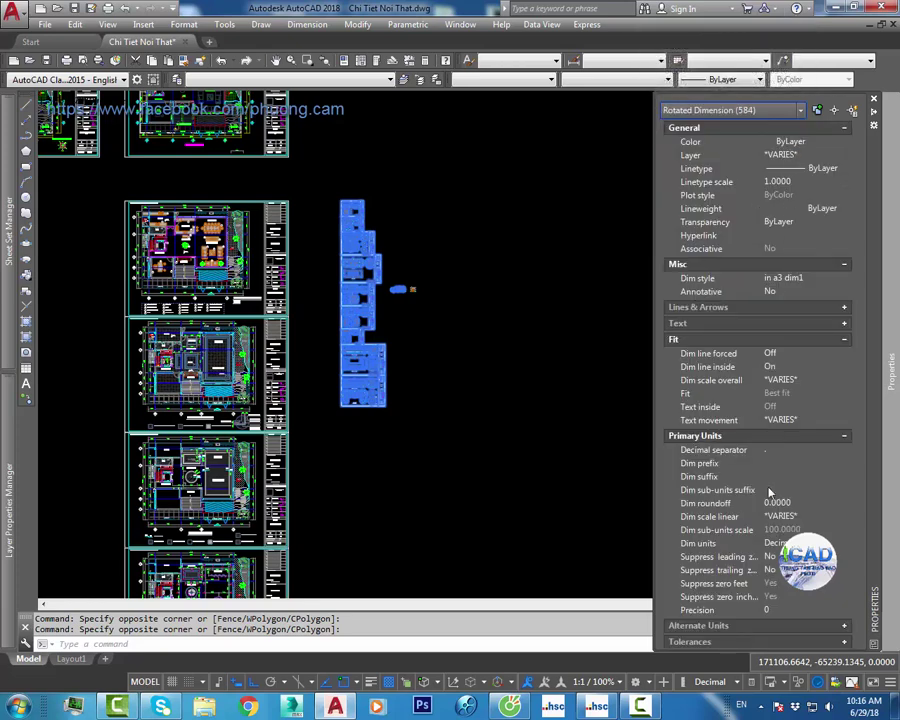
Step: Assign the selected dimensions to layer PTK_KT_Dim in Properties
{"action": "left_click", "coordinate": [813, 156]}
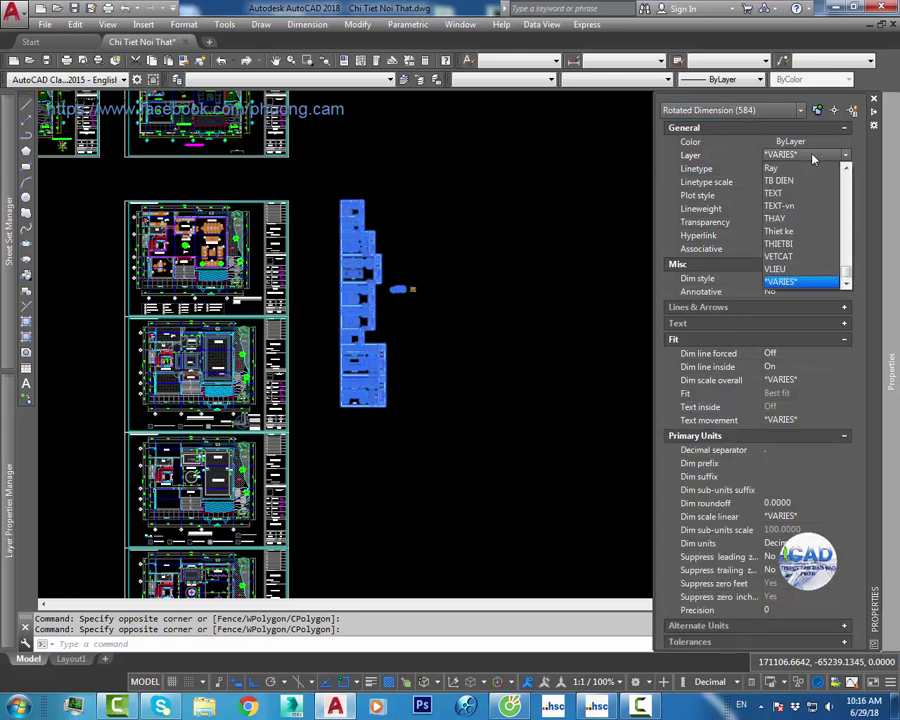
{"action": "scroll", "coordinate": [810, 230], "scroll_direction": "up", "scroll_amount": 2}
{"action": "scroll", "coordinate": [808, 195], "scroll_direction": "up", "scroll_amount": 1}
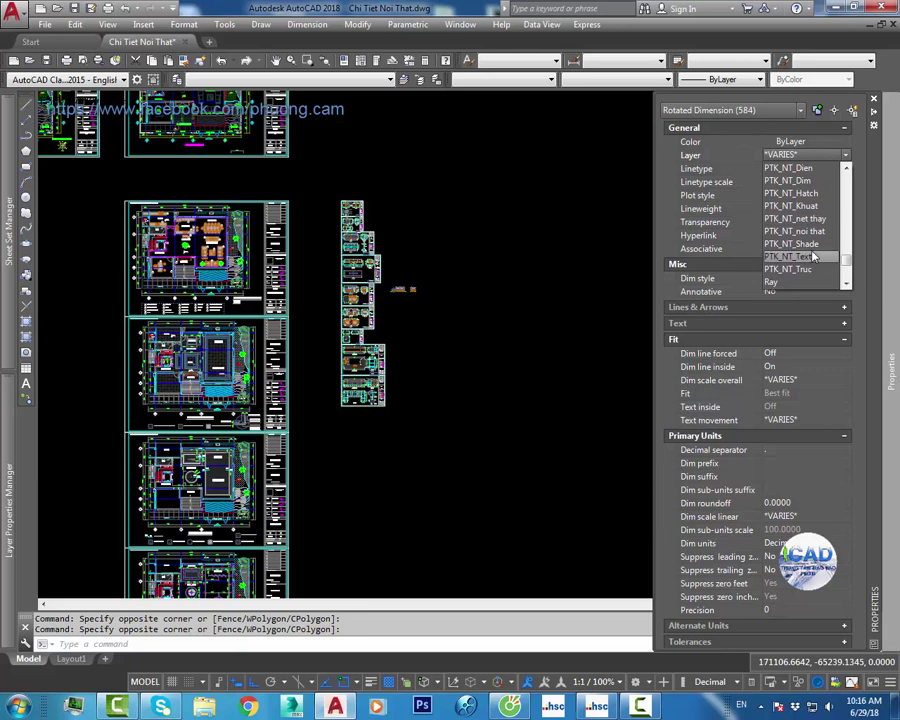
{"action": "scroll", "coordinate": [813, 257], "scroll_direction": "up", "scroll_amount": 1}
{"action": "scroll", "coordinate": [813, 257], "scroll_direction": "up", "scroll_amount": 2}
{"action": "scroll", "coordinate": [813, 257], "scroll_direction": "up", "scroll_amount": 3}
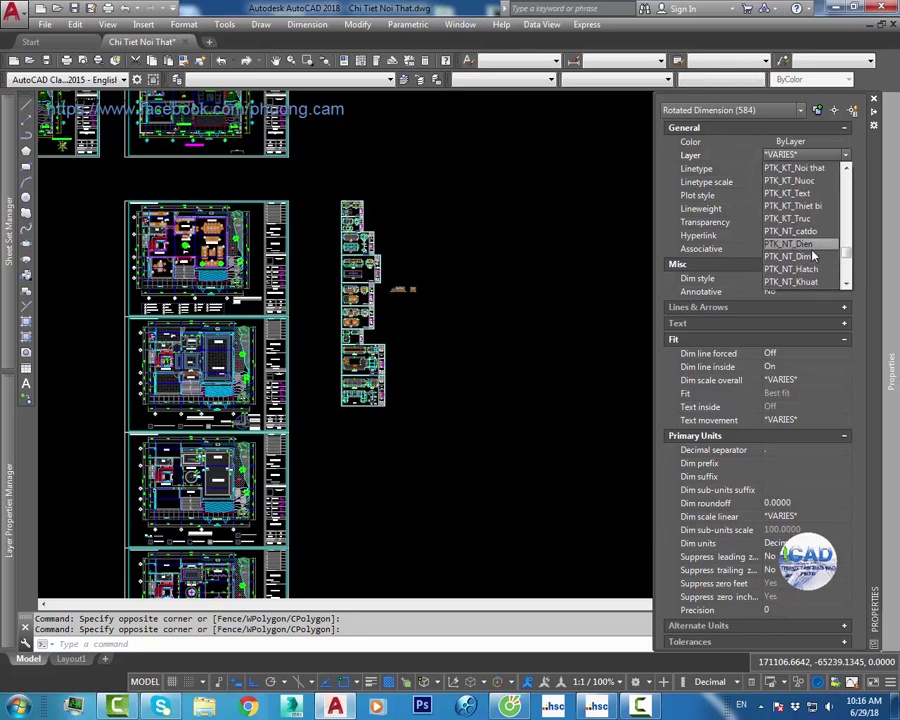
{"action": "scroll", "coordinate": [813, 257], "scroll_direction": "up", "scroll_amount": 3}
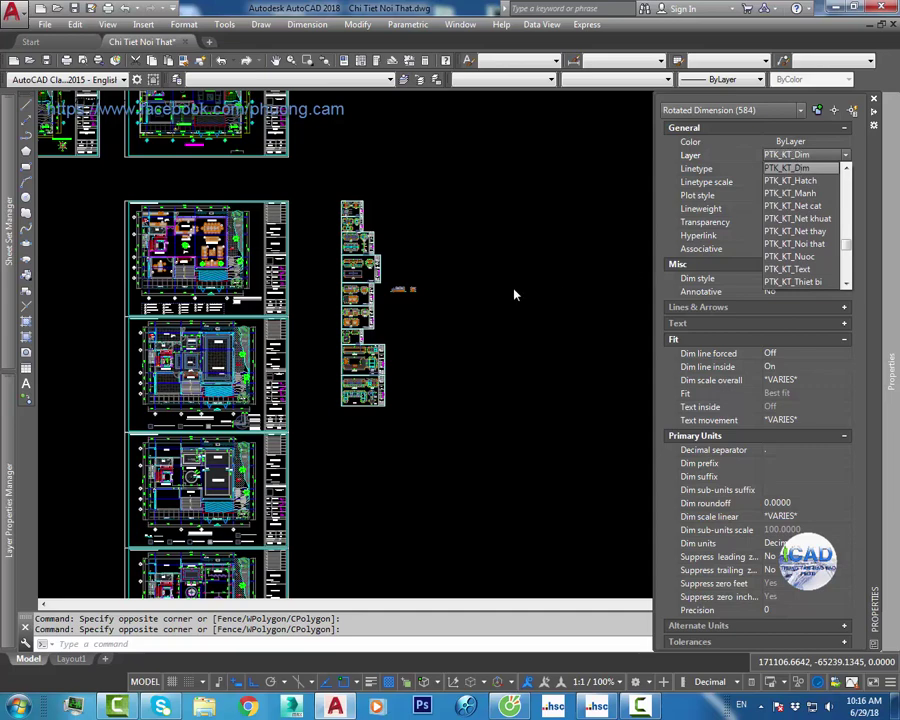
{"action": "left_click", "coordinate": [679, 226]}
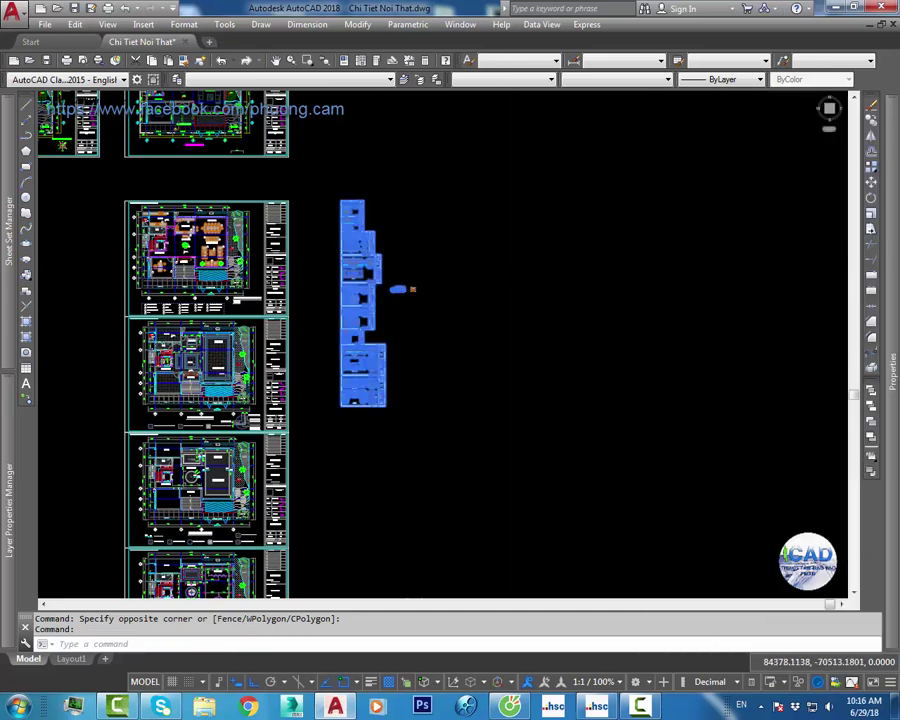
{"action": "scroll", "coordinate": [297, 275], "scroll_direction": "up", "scroll_amount": 6}
{"action": "mouse_move", "coordinate": [297, 275]}
{"action": "middle_mouse_down"}
{"action": "mouse_move", "coordinate": [478, 332]}
{"action": "mouse_move", "coordinate": [502, 304]}
{"action": "middle_mouse_up"}
{"action": "scroll", "coordinate": [457, 330], "scroll_direction": "down", "scroll_amount": 2}
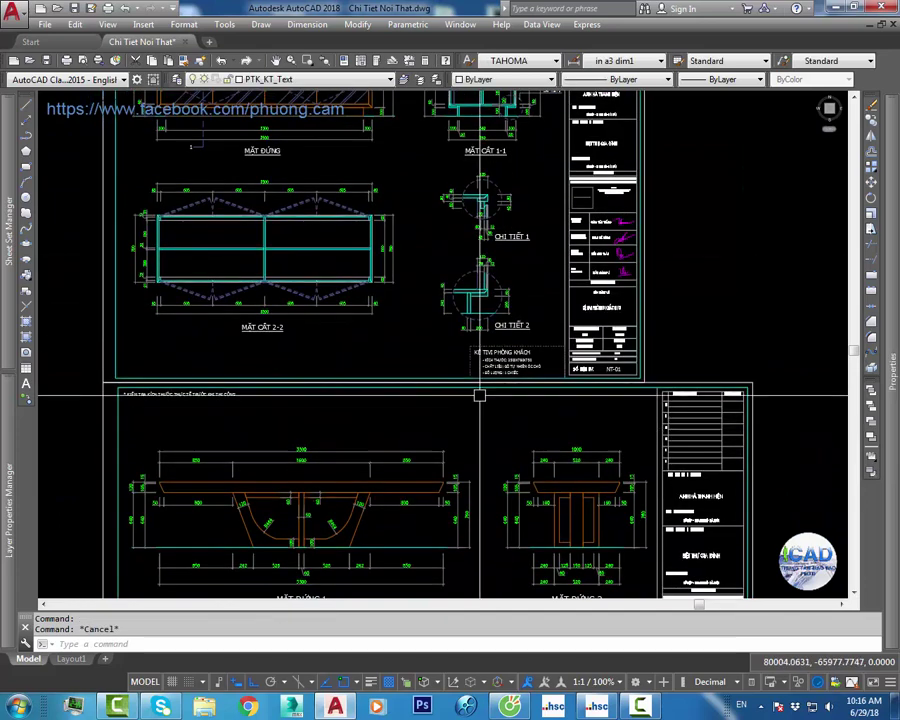
{"action": "scroll", "coordinate": [459, 292], "scroll_direction": "down", "scroll_amount": 5}
{"action": "scroll", "coordinate": [431, 325], "scroll_direction": "up", "scroll_amount": 5}
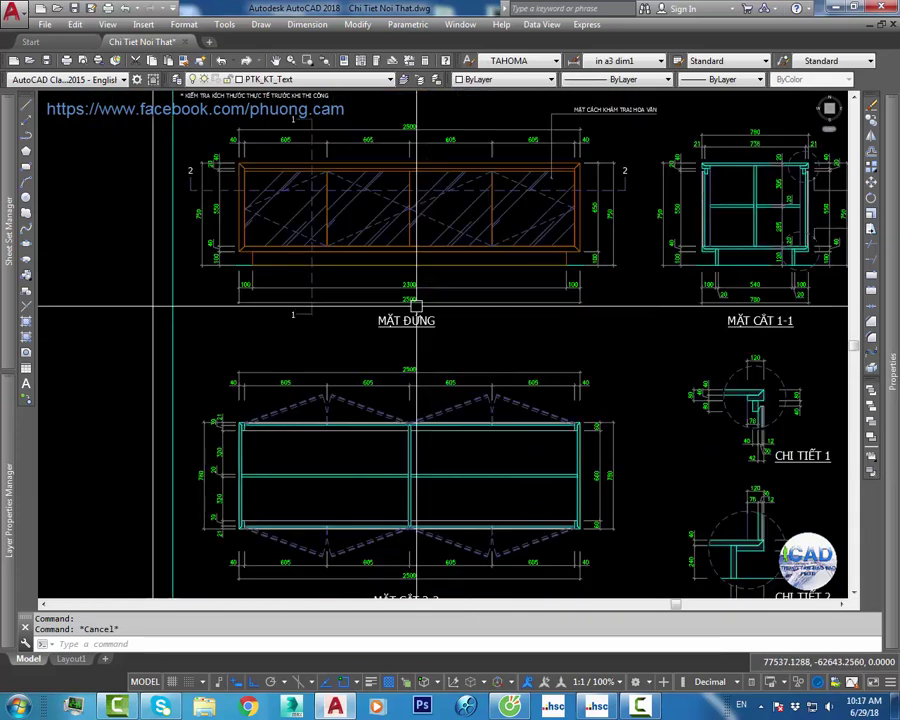
{"action": "left_click", "coordinate": [426, 288]}
{"action": "middle_click_drag", "start_coordinate": [480, 320], "coordinate": [474, 374]}
{"action": "left_click", "coordinate": [496, 360]}
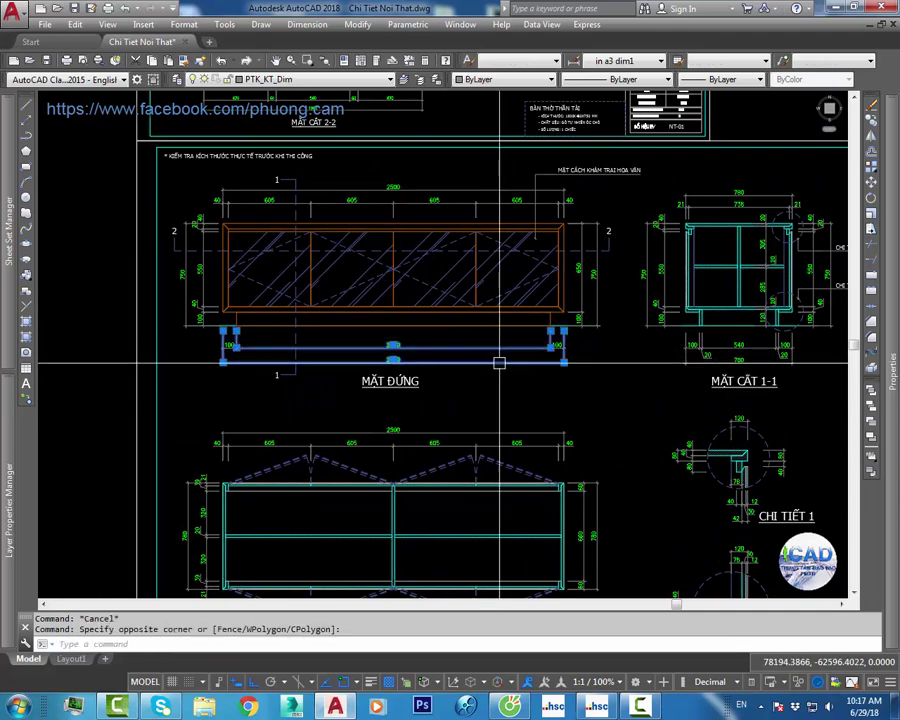
{"action": "middle_click_drag", "start_coordinate": [654, 286], "coordinate": [512, 357]}
{"action": "key", "text": "Escape"}
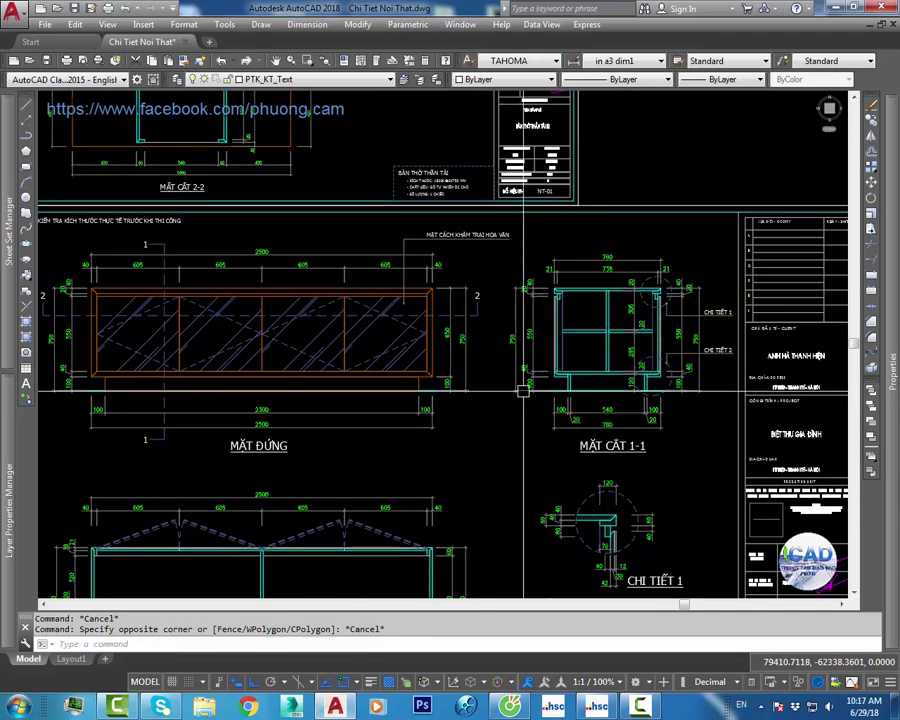
{"action": "scroll", "coordinate": [523, 390], "scroll_direction": "up", "scroll_amount": 2}
{"action": "left_click", "coordinate": [499, 338]}
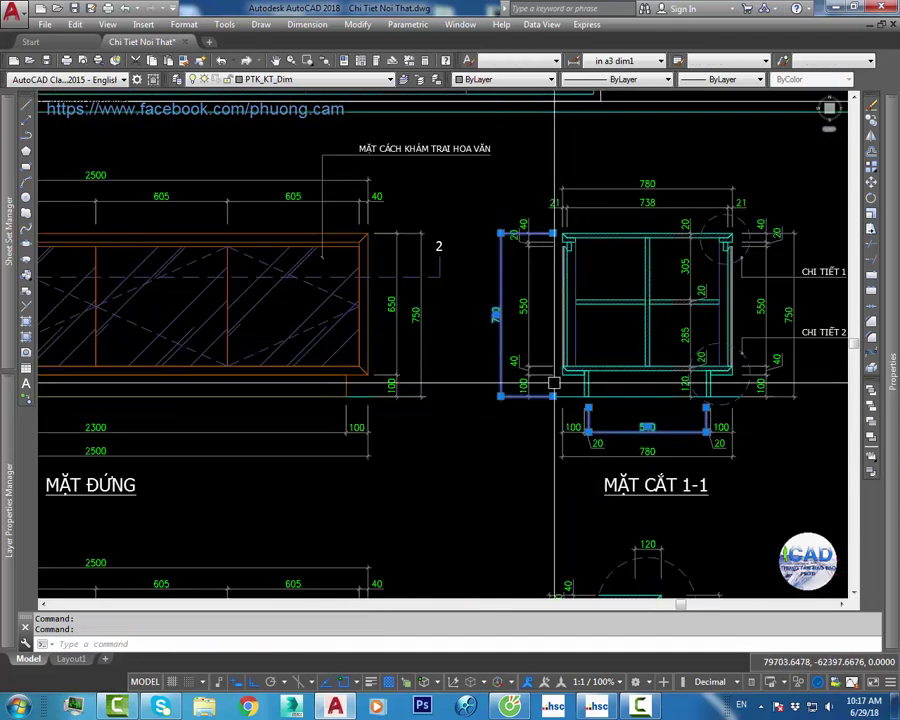
{"action": "key", "text": "Escape"}
{"action": "scroll", "coordinate": [388, 194], "scroll_direction": "down", "scroll_amount": 5}
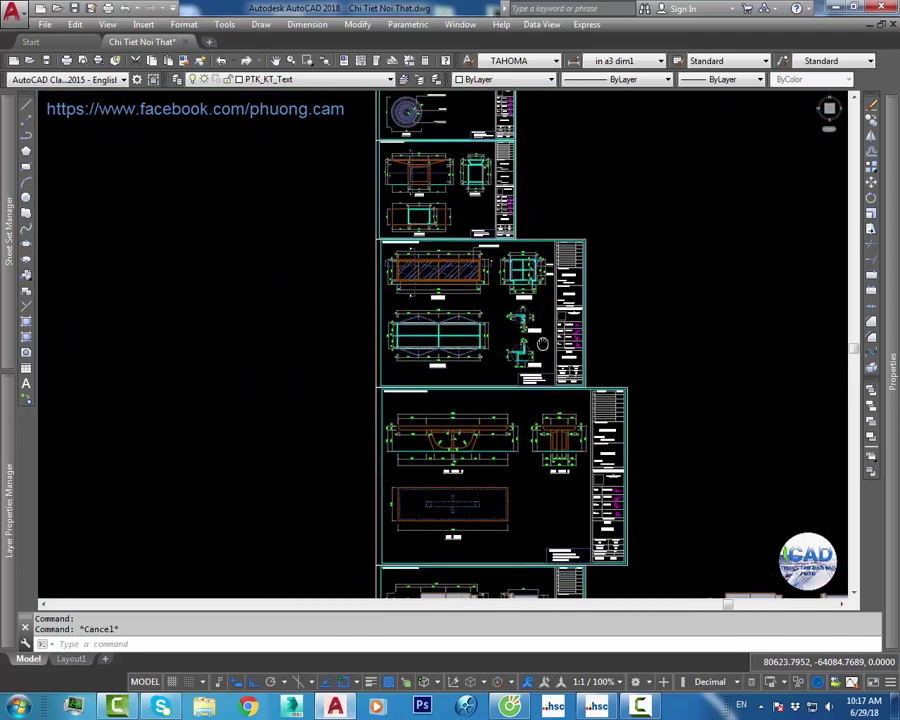
{"action": "scroll", "coordinate": [518, 250], "scroll_direction": "up", "scroll_amount": 4}
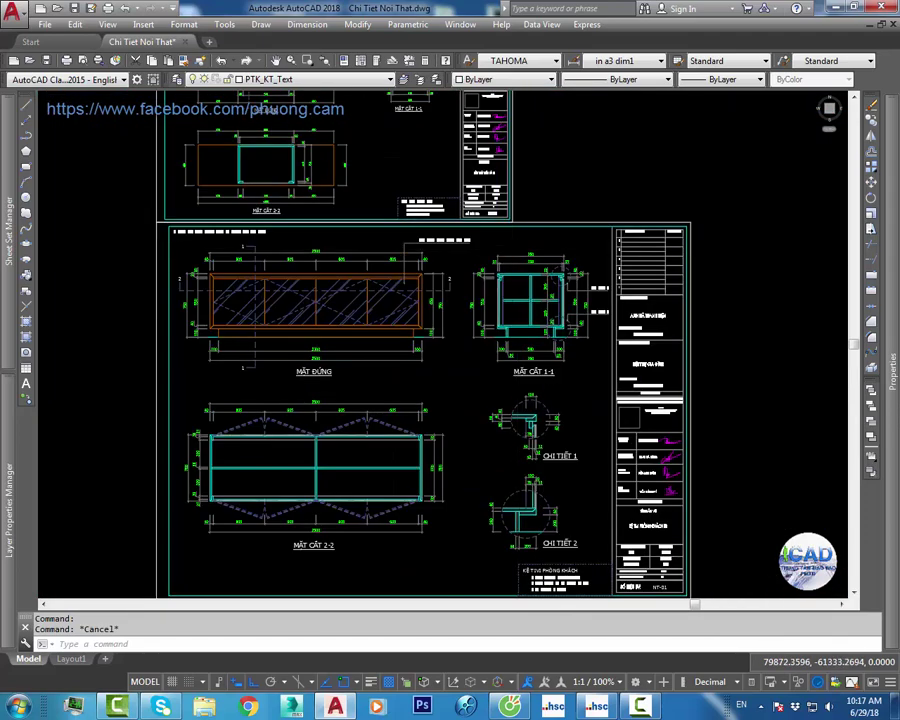
{"action": "scroll", "coordinate": [480, 440], "scroll_direction": "down", "scroll_amount": 3}
{"action": "scroll", "coordinate": [480, 440], "scroll_direction": "down", "scroll_amount": 2}
{"action": "scroll", "coordinate": [410, 350], "scroll_direction": "up", "scroll_amount": 4}
{"action": "mouse_move", "coordinate": [410, 350]}
{"action": "middle_mouse_down"}
{"action": "mouse_move", "coordinate": [477, 323]}
{"action": "mouse_move", "coordinate": [480, 275]}
{"action": "middle_mouse_up"}
{"action": "scroll", "coordinate": [510, 330], "scroll_direction": "down", "scroll_amount": 1}
{"action": "scroll", "coordinate": [550, 366], "scroll_direction": "down", "scroll_amount": 2}
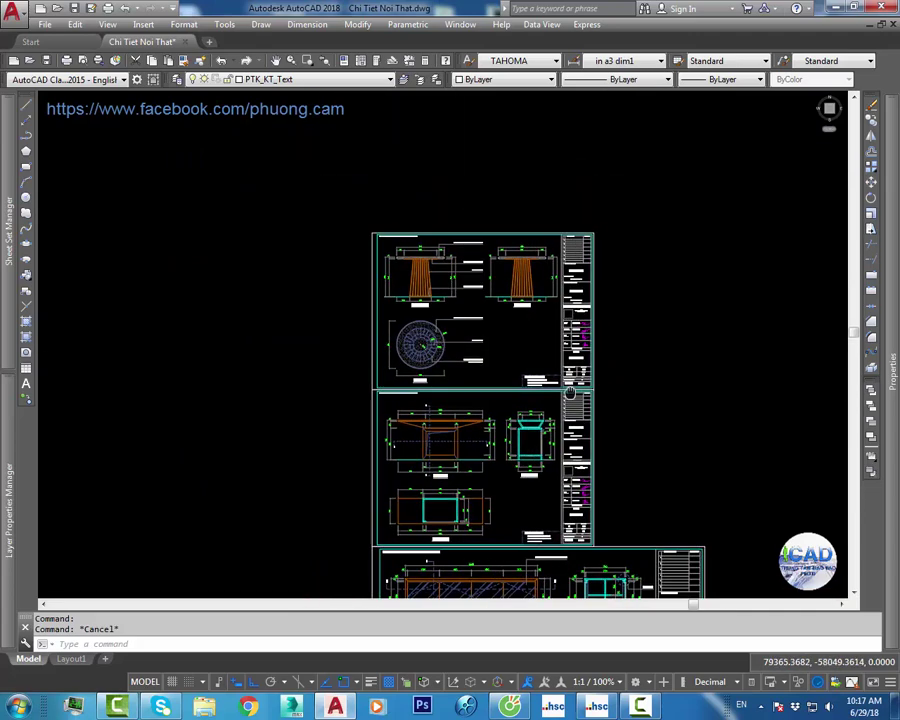
Step: Copy the middle detail sheet with COPY to open space
{"action": "key", "text": "Escape"}
{"action": "middle_click_drag", "start_coordinate": [557, 460], "coordinate": [569, 335]}
{"action": "scroll", "coordinate": [355, 356], "scroll_direction": "up", "scroll_amount": 2}
{"action": "type", "text": "c"}
{"action": "key", "text": "Return"}
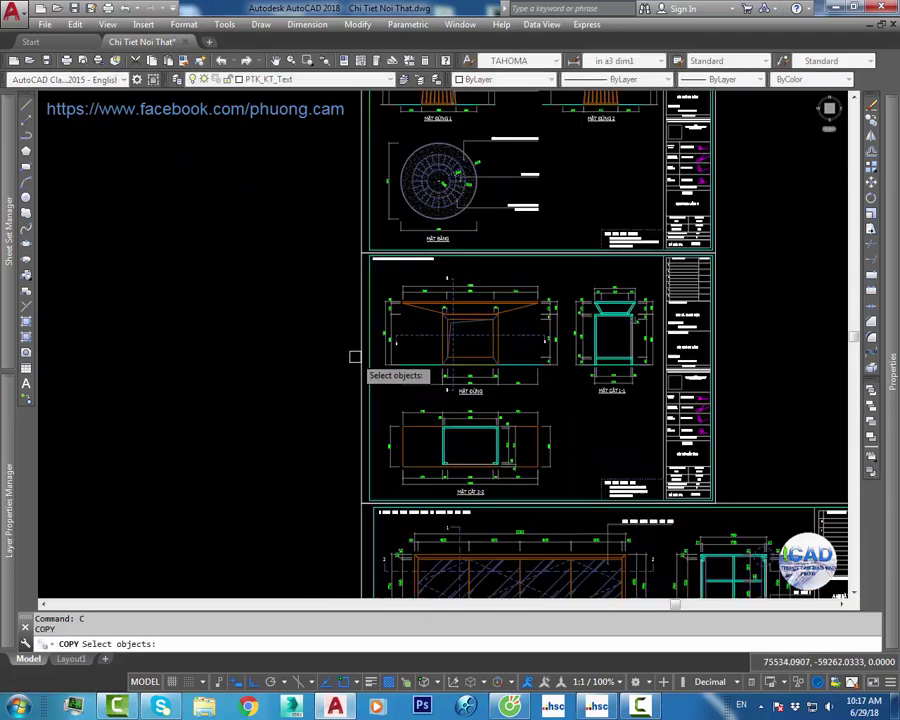
{"action": "left_click", "coordinate": [337, 245]}
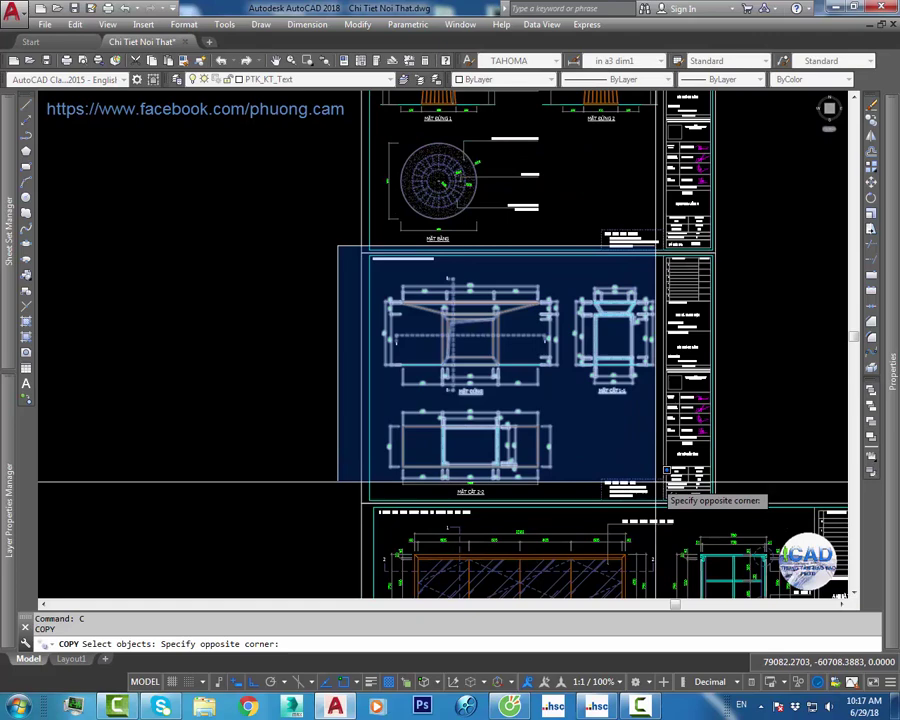
{"action": "left_click", "coordinate": [737, 495]}
{"action": "key", "text": "Return"}
{"action": "left_click", "coordinate": [588, 470]}
{"action": "scroll", "coordinate": [695, 422], "scroll_direction": "down", "scroll_amount": 2}
{"action": "middle_click_drag", "start_coordinate": [695, 422], "coordinate": [436, 400]}
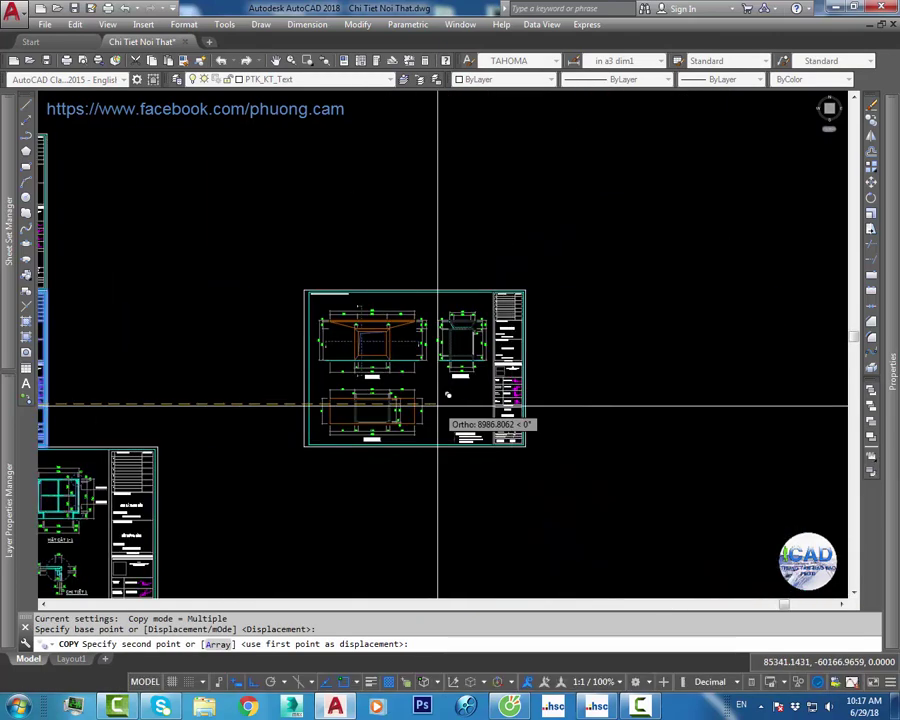
{"action": "key", "text": "Escape"}
{"action": "scroll", "coordinate": [452, 430], "scroll_direction": "up", "scroll_amount": 2}
Step: Check the copied sheet and a lower-section dimension's properties
{"action": "left_click", "coordinate": [434, 448]}
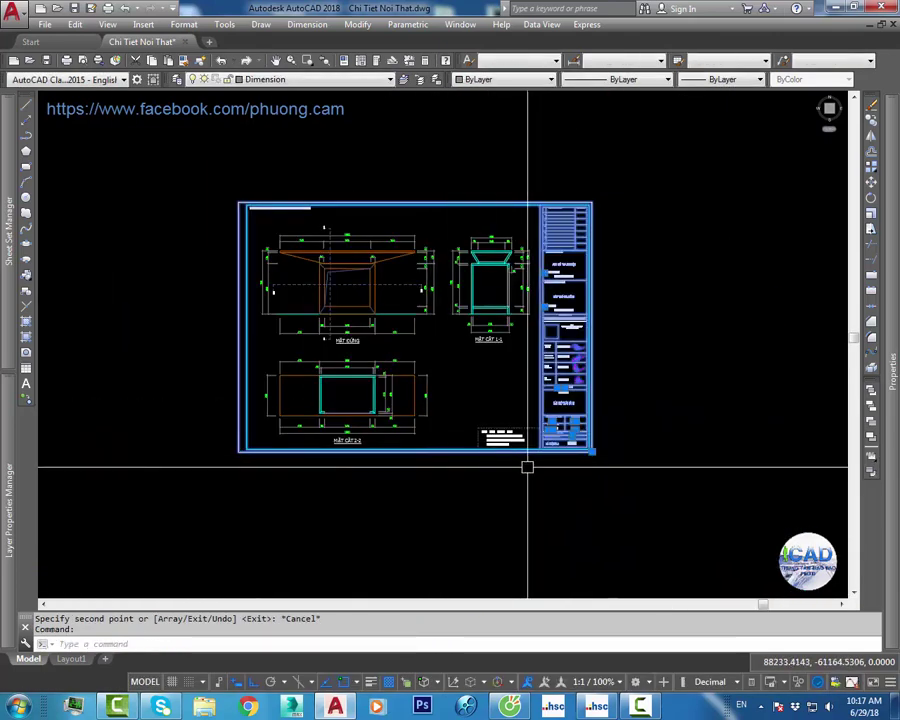
{"action": "middle_click_drag", "start_coordinate": [524, 464], "coordinate": [532, 473]}
{"action": "key", "text": "Escape"}
{"action": "left_click", "coordinate": [430, 405]}
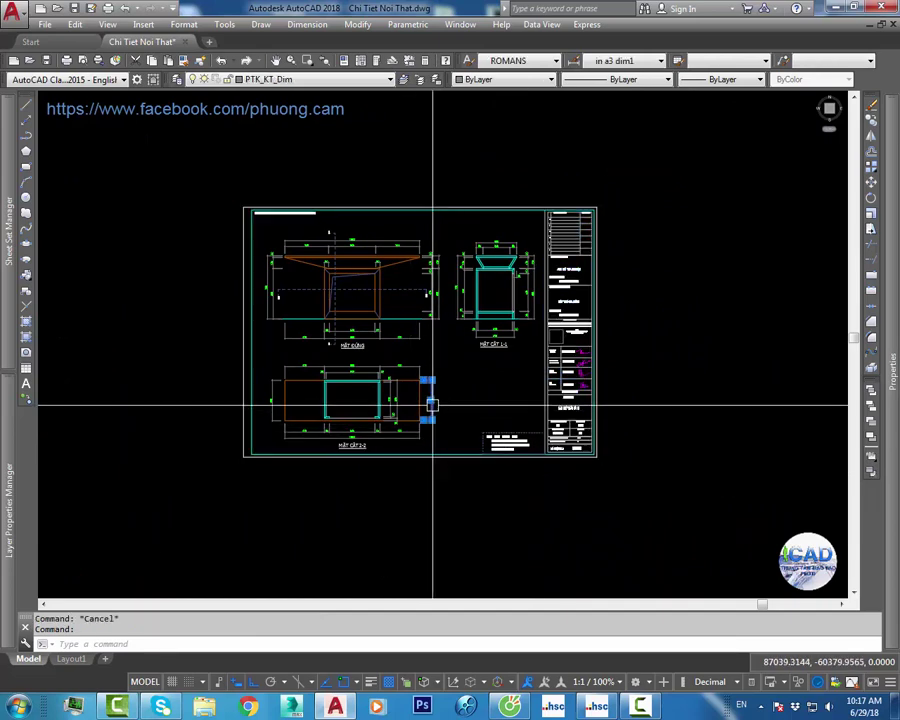
{"action": "key", "text": "ctrl+1"}
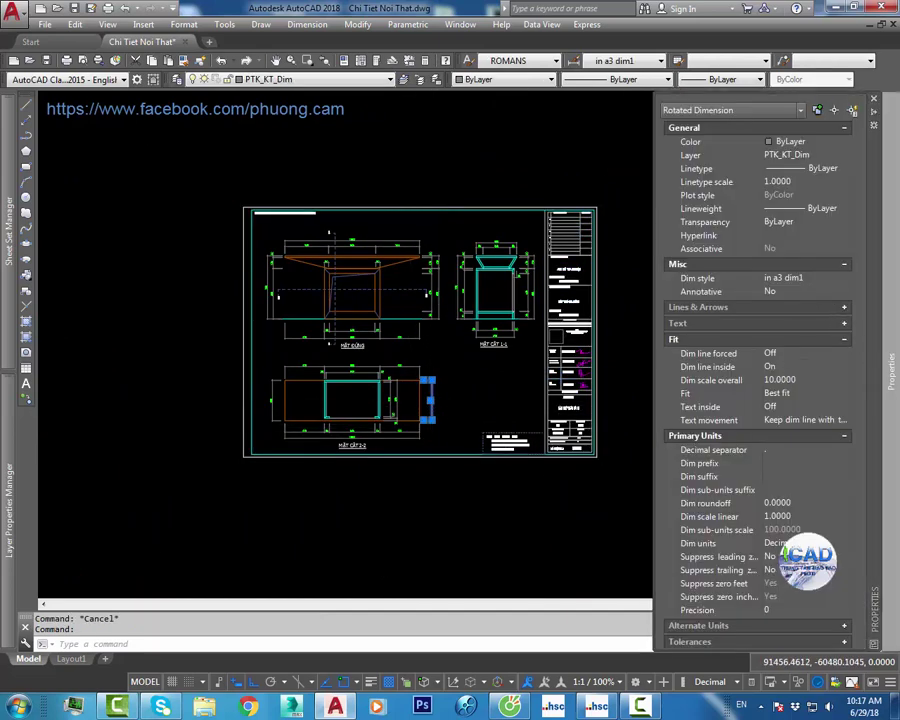
{"action": "key", "text": "Escape"}
{"action": "key", "text": "ctrl+1"}
{"action": "middle_click_drag", "start_coordinate": [452, 394], "coordinate": [480, 420]}
Step: Scale the frame and title block by 12/10 from the sheet's lower-left corner
{"action": "type", "text": "SC"}
{"action": "key", "text": "Return"}
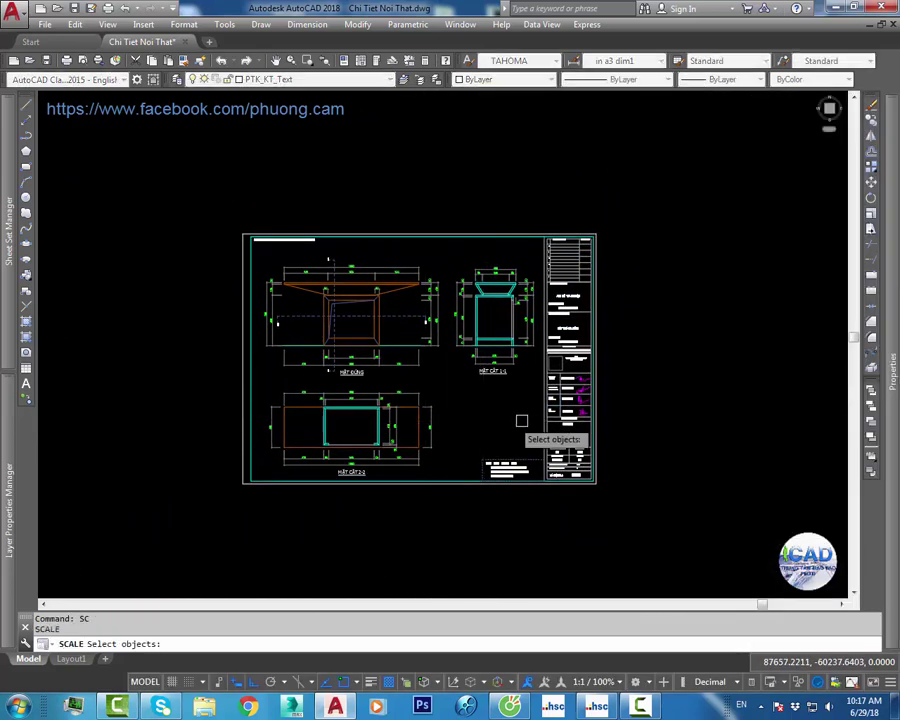
{"action": "left_click", "coordinate": [677, 398]}
{"action": "left_click", "coordinate": [395, 449]}
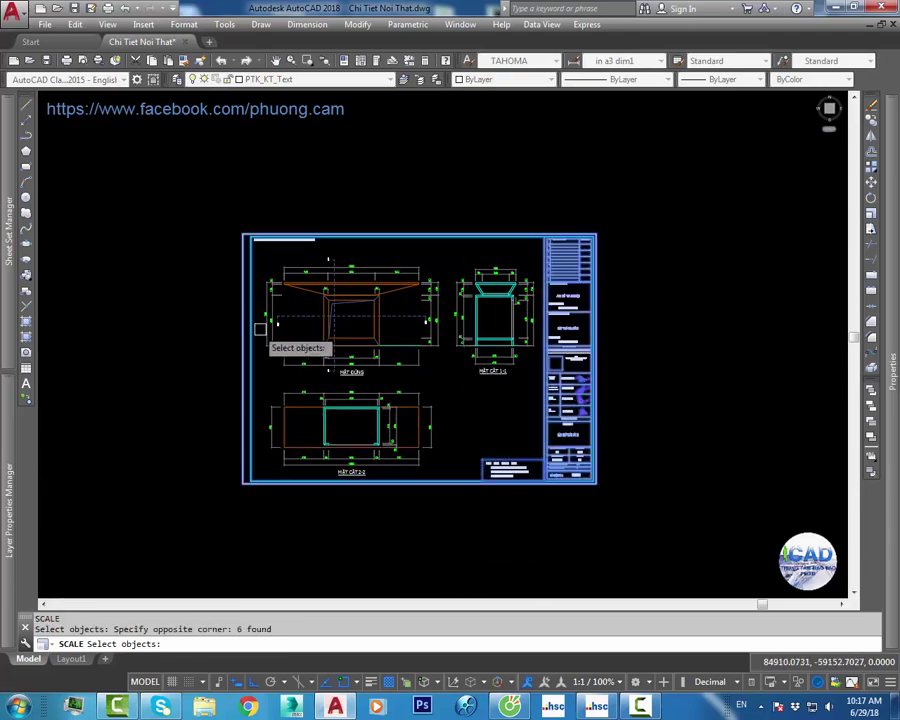
{"action": "scroll", "coordinate": [326, 352], "scroll_direction": "up", "scroll_amount": 3}
{"action": "scroll", "coordinate": [318, 223], "scroll_direction": "down", "scroll_amount": 1}
{"action": "scroll", "coordinate": [446, 344], "scroll_direction": "down", "scroll_amount": 2}
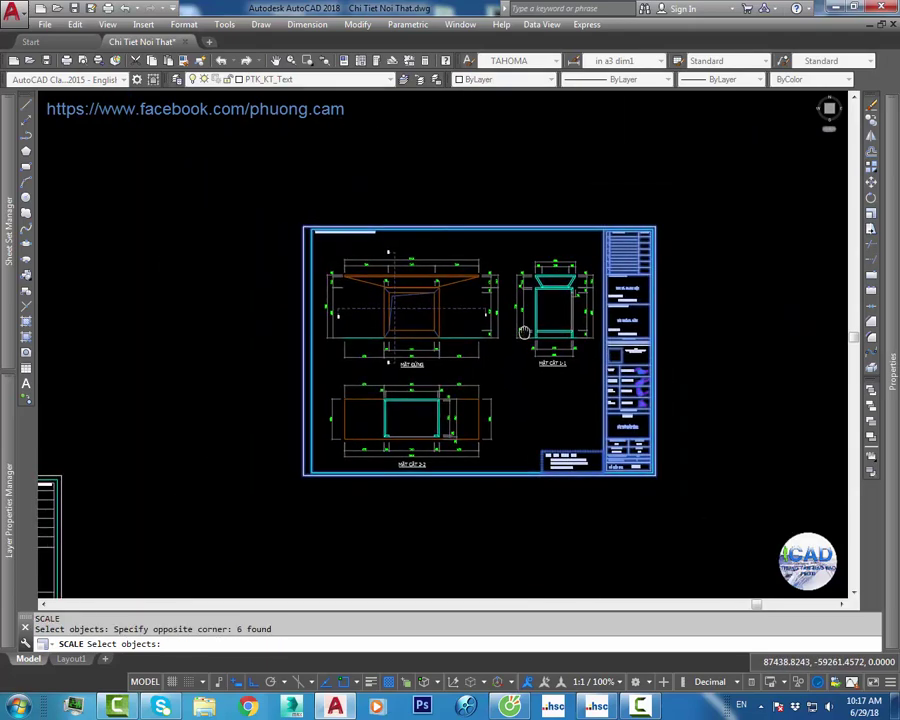
{"action": "scroll", "coordinate": [560, 266], "scroll_direction": "up", "scroll_amount": 2}
{"action": "middle_click_drag", "start_coordinate": [454, 409], "coordinate": [488, 297]}
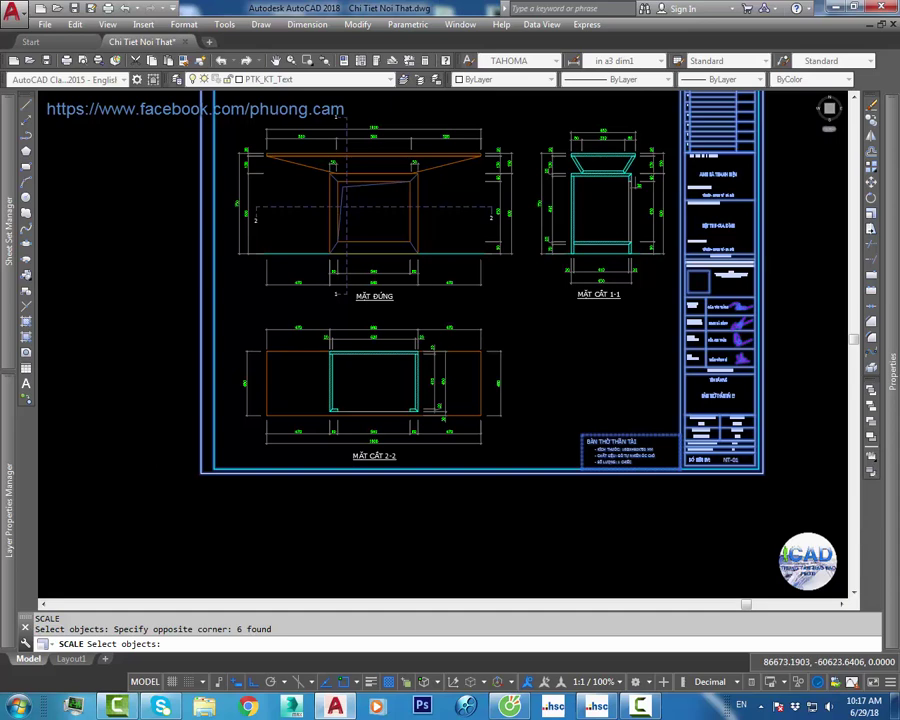
{"action": "scroll", "coordinate": [395, 292], "scroll_direction": "up", "scroll_amount": 2}
{"action": "scroll", "coordinate": [240, 472], "scroll_direction": "down", "scroll_amount": 2}
{"action": "scroll", "coordinate": [353, 392], "scroll_direction": "down", "scroll_amount": 2}
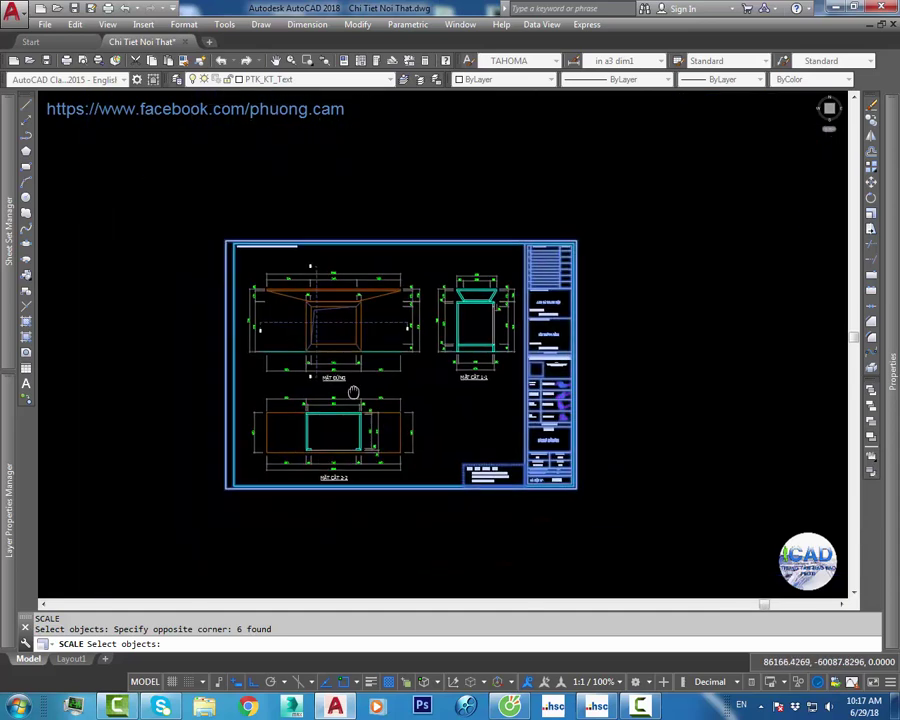
{"action": "middle_click_drag", "start_coordinate": [353, 392], "coordinate": [381, 344]}
{"action": "key", "text": "Return"}
{"action": "left_click", "coordinate": [248, 438]}
{"action": "type", "text": "12/10"}
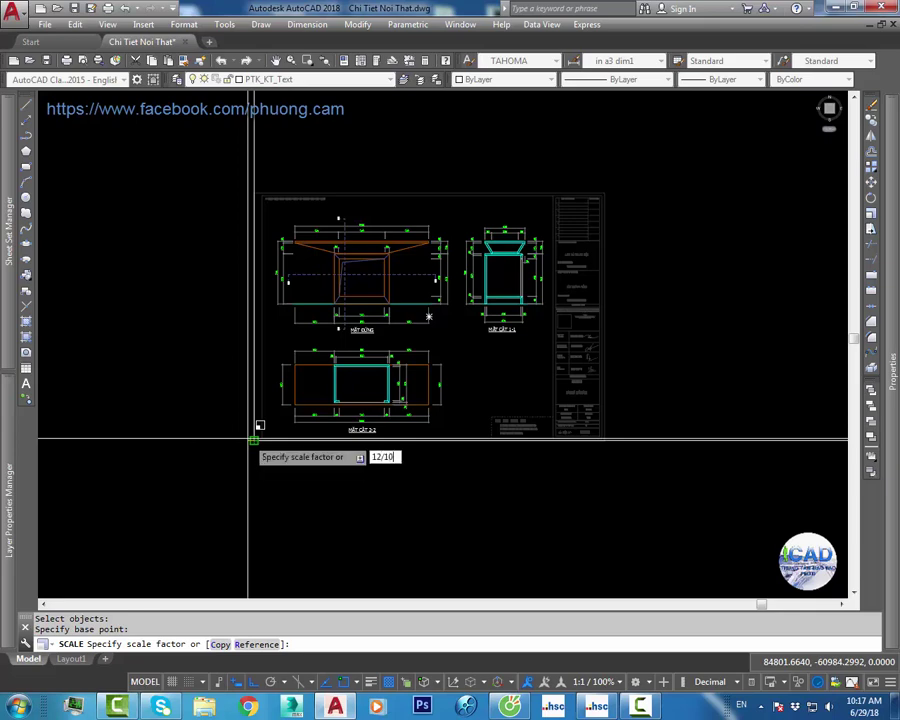
{"action": "key", "text": "Return"}
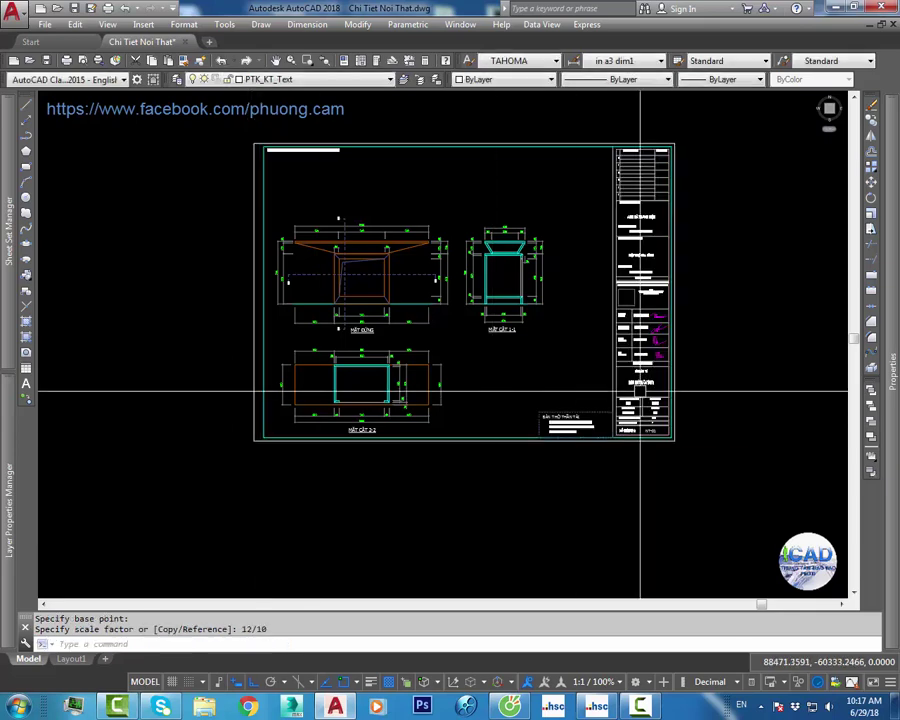
Step: Move the enlarged frame and title block twice to centre them around the drawings
{"action": "type", "text": "m"}
{"action": "key", "text": "Return"}
{"action": "left_click", "coordinate": [750, 366]}
{"action": "left_click", "coordinate": [500, 480]}
{"action": "key", "text": "Return"}
{"action": "left_click", "coordinate": [502, 504]}
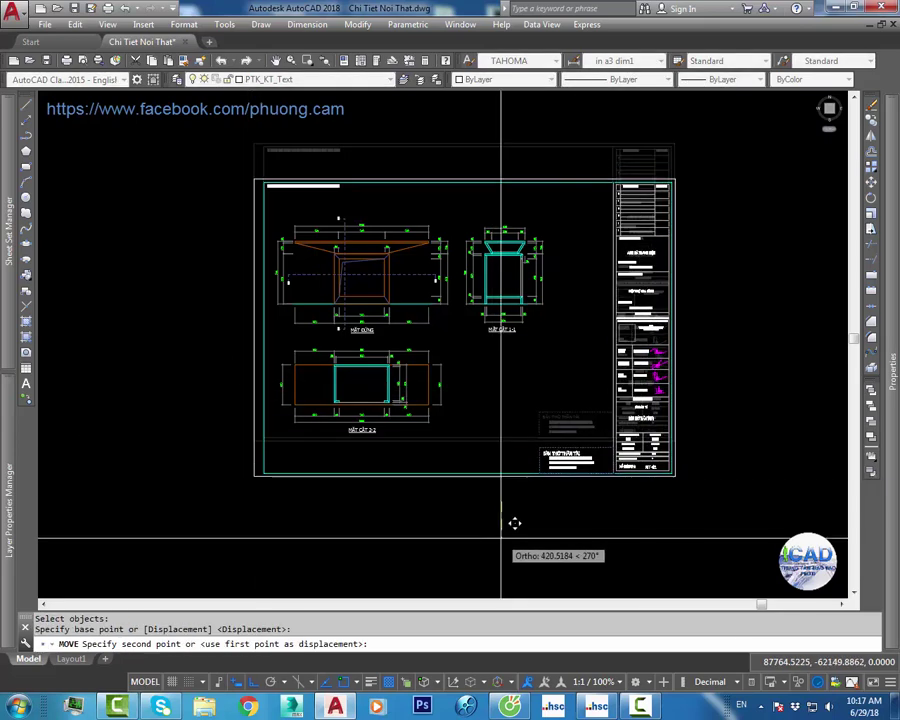
{"action": "left_click", "coordinate": [514, 522]}
{"action": "key", "text": "Return"}
{"action": "left_click", "coordinate": [703, 526]}
{"action": "left_click", "coordinate": [540, 422]}
{"action": "key", "text": "Return"}
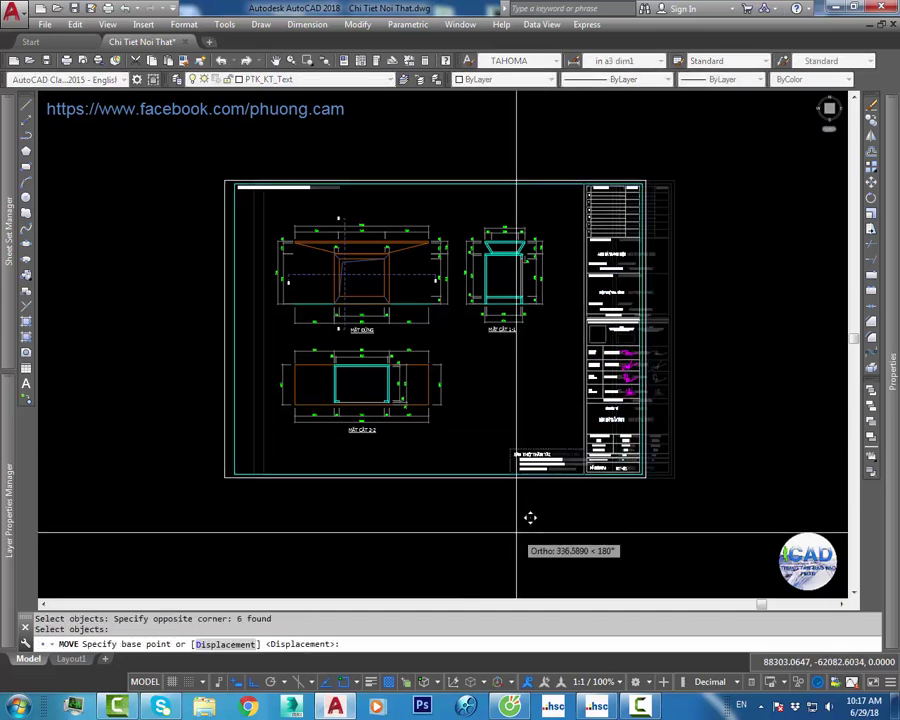
{"action": "left_click", "coordinate": [514, 528]}
{"action": "left_click", "coordinate": [533, 441]}
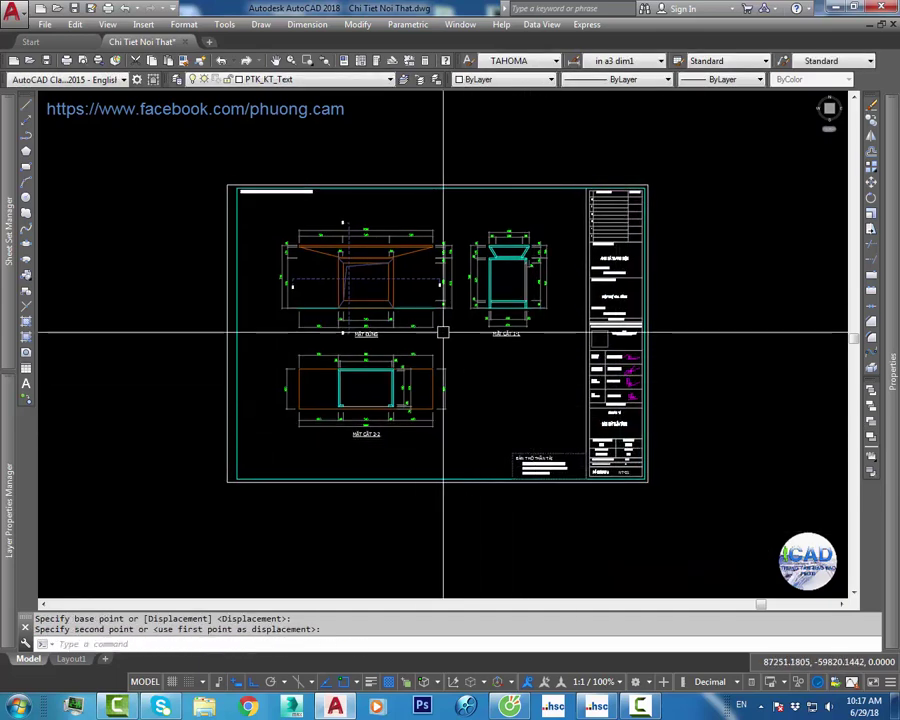
{"action": "scroll", "coordinate": [440, 327], "scroll_direction": "up", "scroll_amount": 2}
Step: Select the enlarged sheet's heading and section drawings and show their properties (104 objects)
{"action": "key", "text": "Escape"}
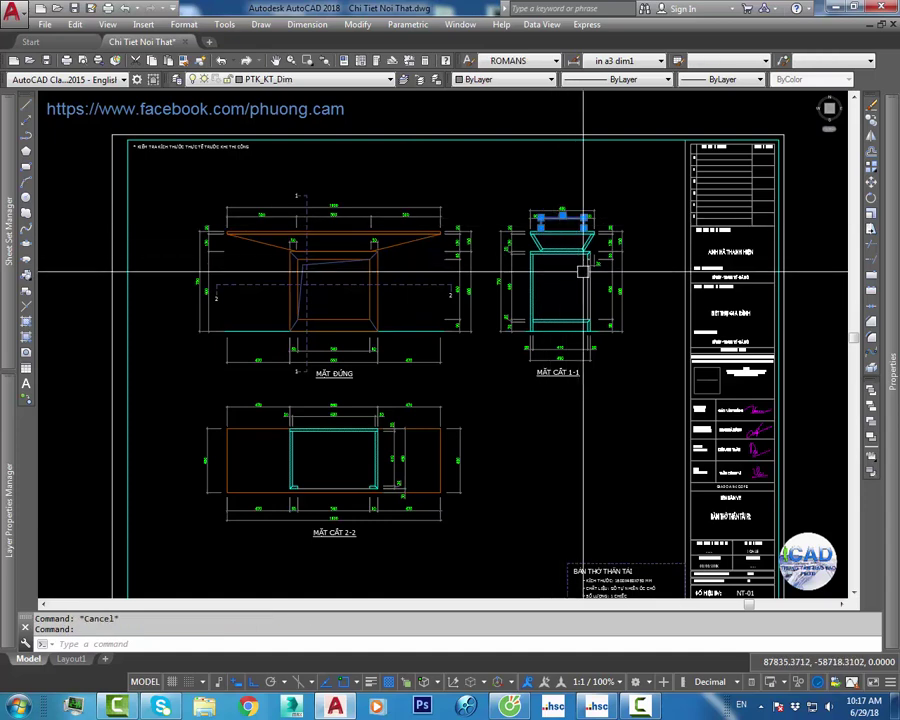
{"action": "scroll", "coordinate": [482, 311], "scroll_direction": "down", "scroll_amount": 2}
{"action": "left_click", "coordinate": [366, 214]}
{"action": "left_click", "coordinate": [359, 240]}
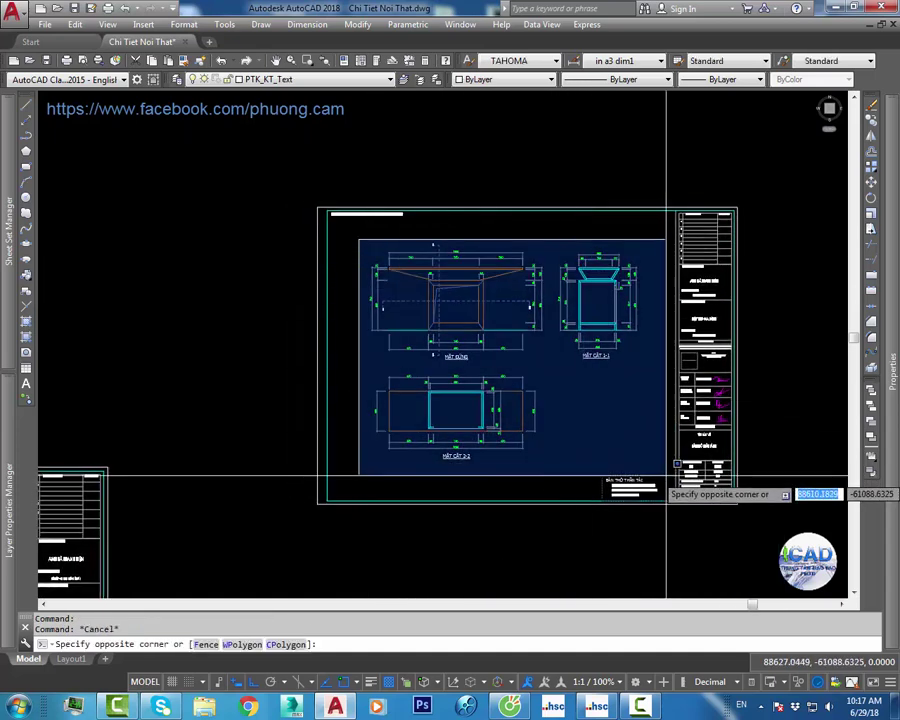
{"action": "left_click", "coordinate": [660, 468]}
{"action": "middle_click_drag", "start_coordinate": [630, 380], "coordinate": [596, 396]}
{"action": "key", "text": "ctrl+1"}
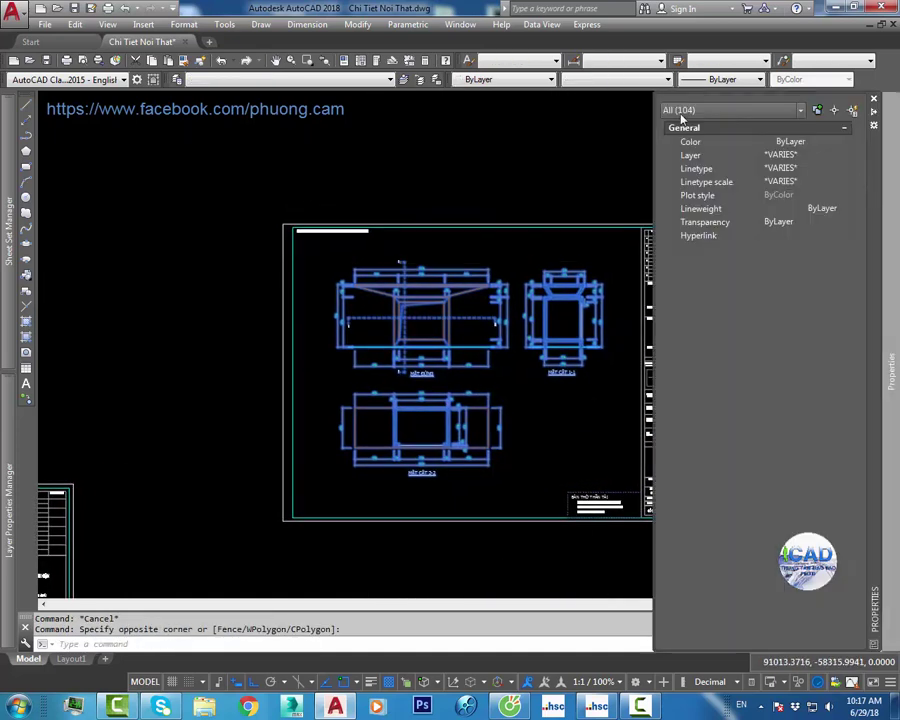
Step: Filter Properties to the 65 rotated dimensions and expand their Fit settings
{"action": "left_click", "coordinate": [714, 156]}
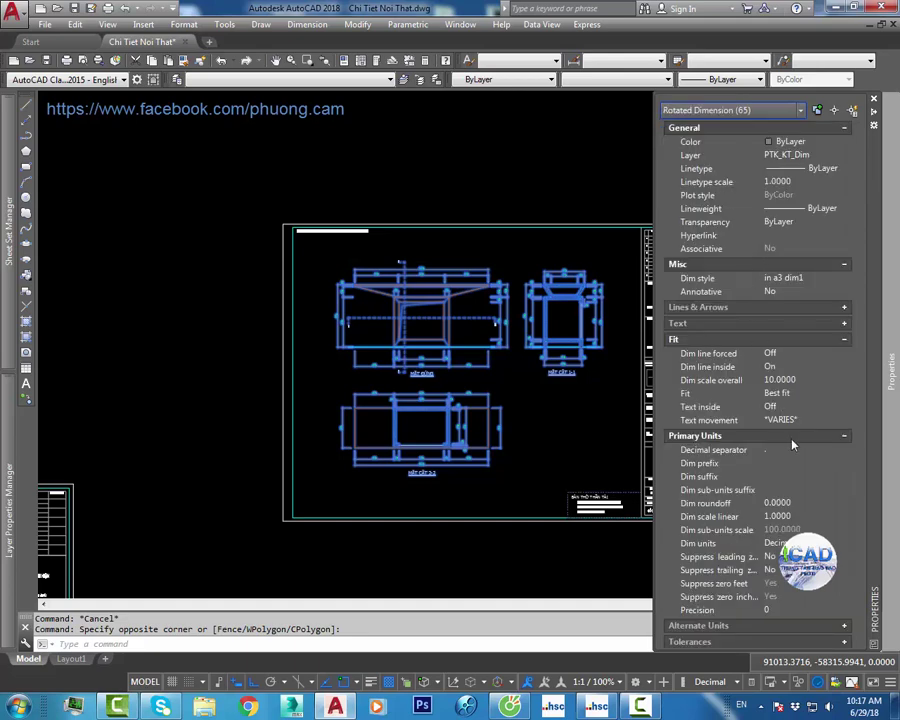
{"action": "left_click", "coordinate": [843, 340]}
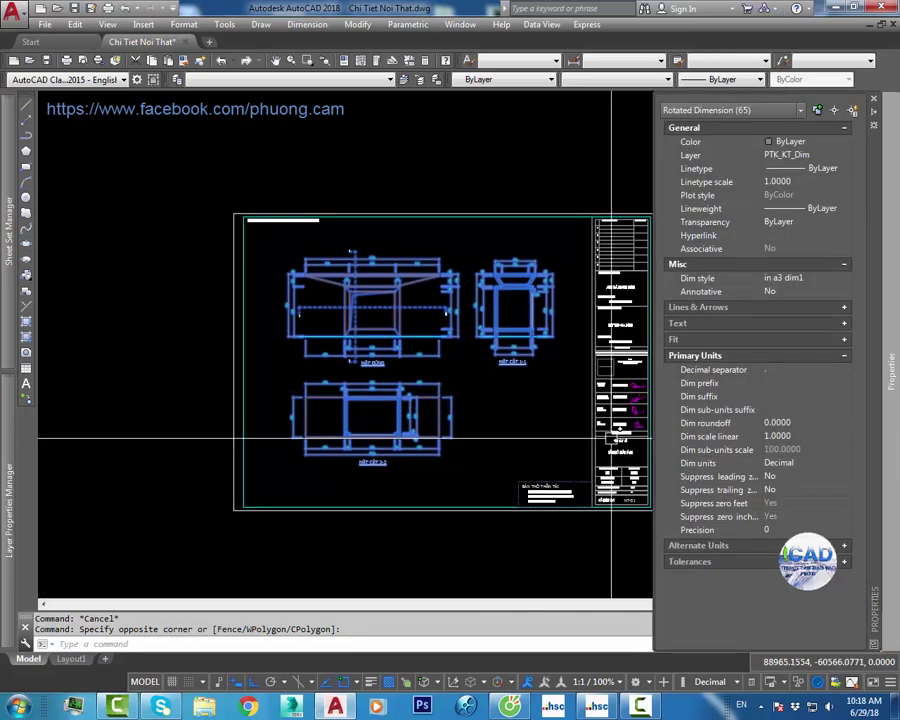
{"action": "left_click", "coordinate": [843, 360]}
{"action": "left_click", "coordinate": [844, 340]}
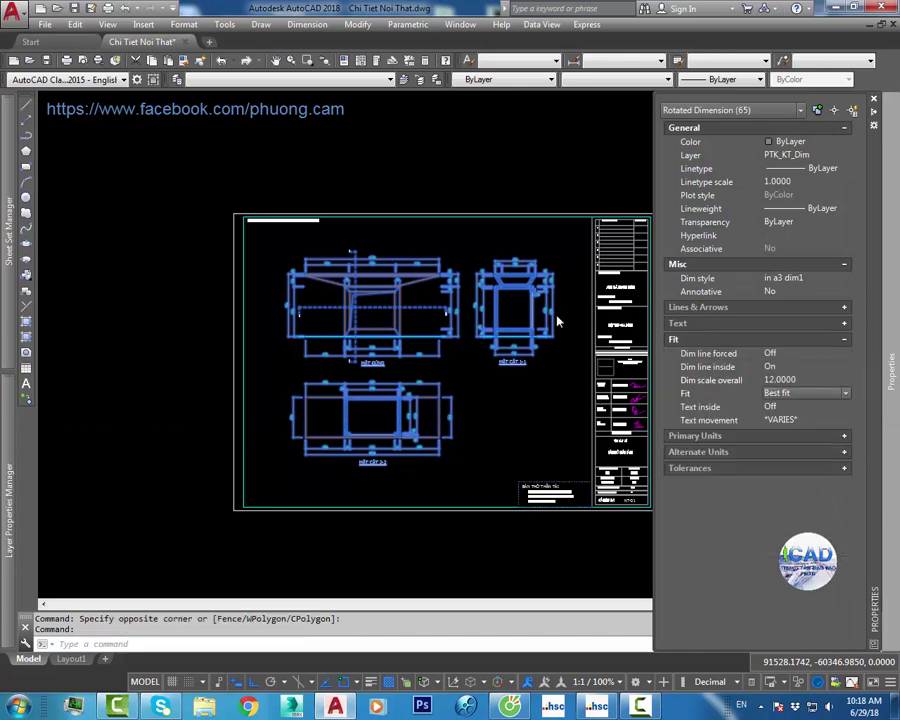
{"action": "scroll", "coordinate": [462, 276], "scroll_direction": "up", "scroll_amount": 5}
Step: Inspect the existing dimensions around the front elevation by selecting them one by one
{"action": "scroll", "coordinate": [468, 268], "scroll_direction": "up", "scroll_amount": 3}
{"action": "key", "text": "Escape"}
{"action": "left_click", "coordinate": [457, 268]}
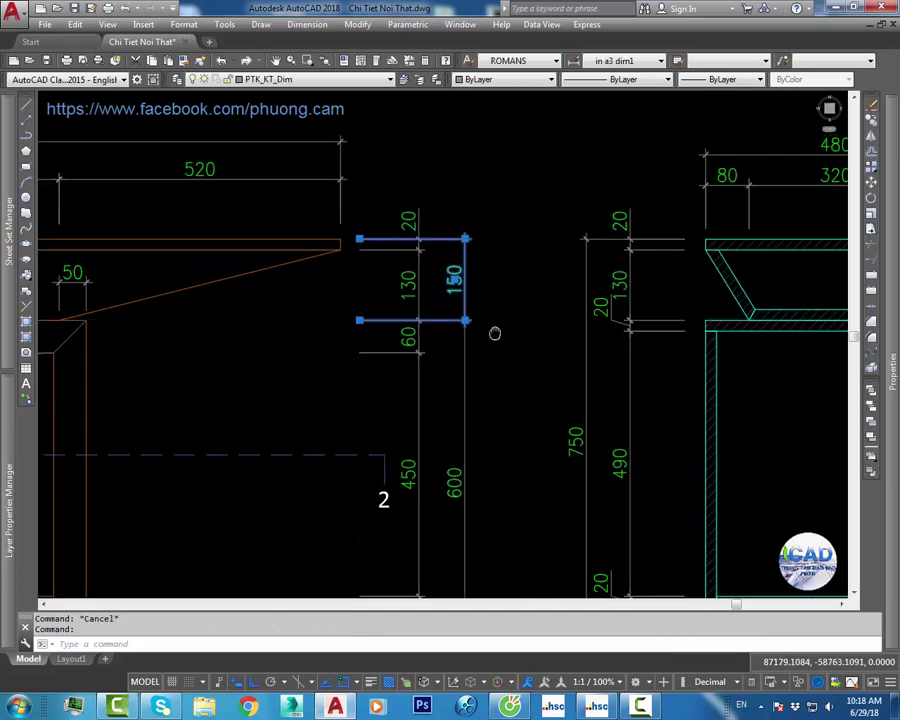
{"action": "key", "text": "Escape"}
{"action": "scroll", "coordinate": [560, 312], "scroll_direction": "down", "scroll_amount": 1}
{"action": "left_click", "coordinate": [592, 316]}
{"action": "scroll", "coordinate": [638, 332], "scroll_direction": "down", "scroll_amount": 2}
{"action": "key", "text": "Escape"}
{"action": "scroll", "coordinate": [516, 278], "scroll_direction": "down", "scroll_amount": 1}
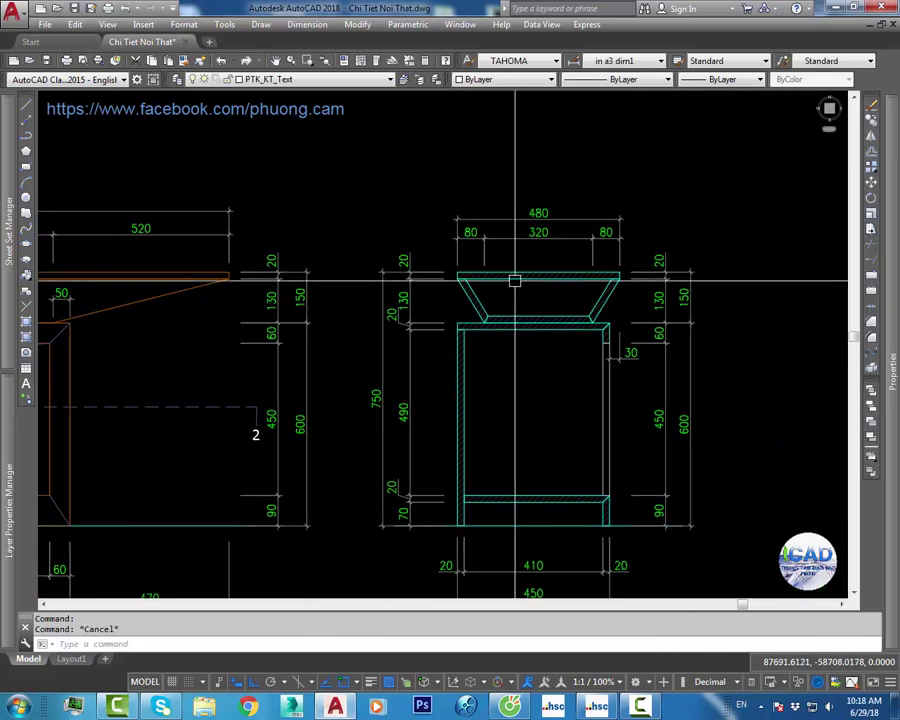
{"action": "left_click", "coordinate": [530, 228]}
{"action": "key", "text": "Escape"}
{"action": "scroll", "coordinate": [616, 337], "scroll_direction": "down", "scroll_amount": 5}
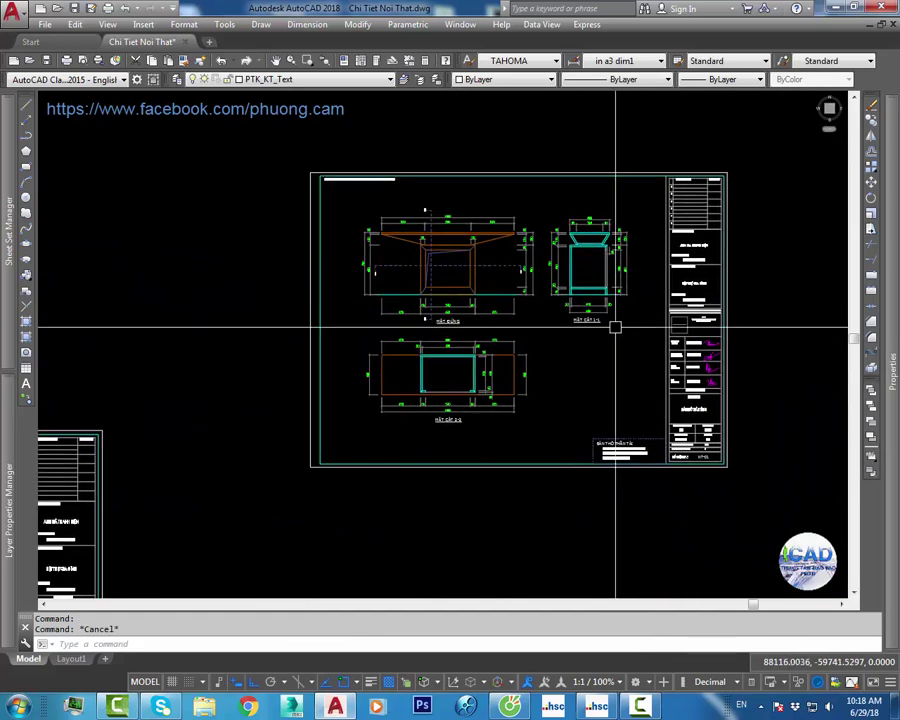
{"action": "scroll", "coordinate": [617, 324], "scroll_direction": "up", "scroll_amount": 2}
{"action": "left_click", "coordinate": [522, 292]}
{"action": "scroll", "coordinate": [522, 292], "scroll_direction": "up", "scroll_amount": 2}
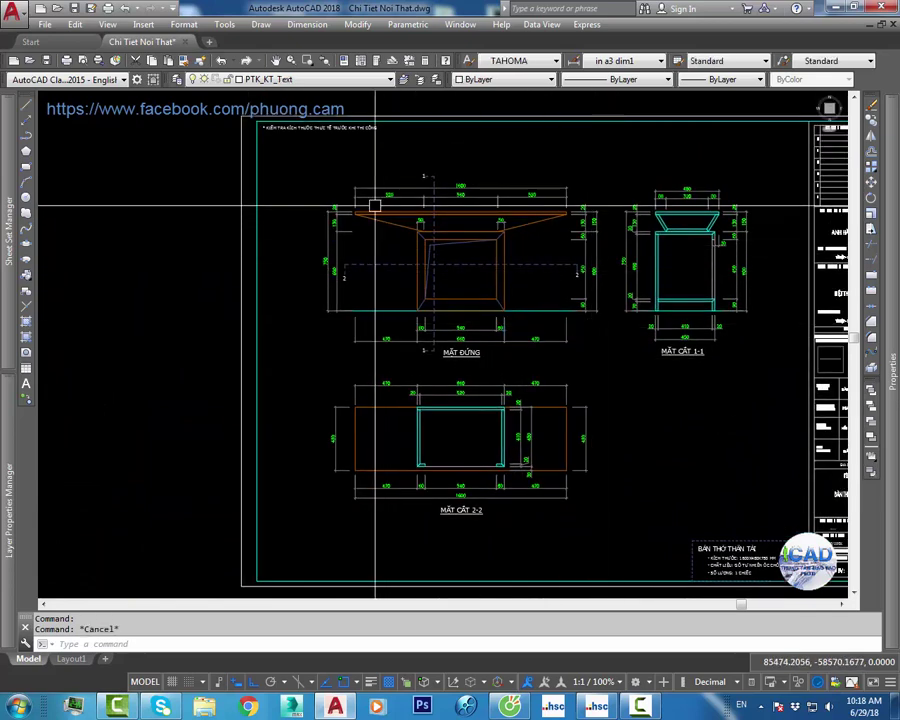
{"action": "left_click", "coordinate": [305, 160]}
{"action": "left_click", "coordinate": [781, 520]}
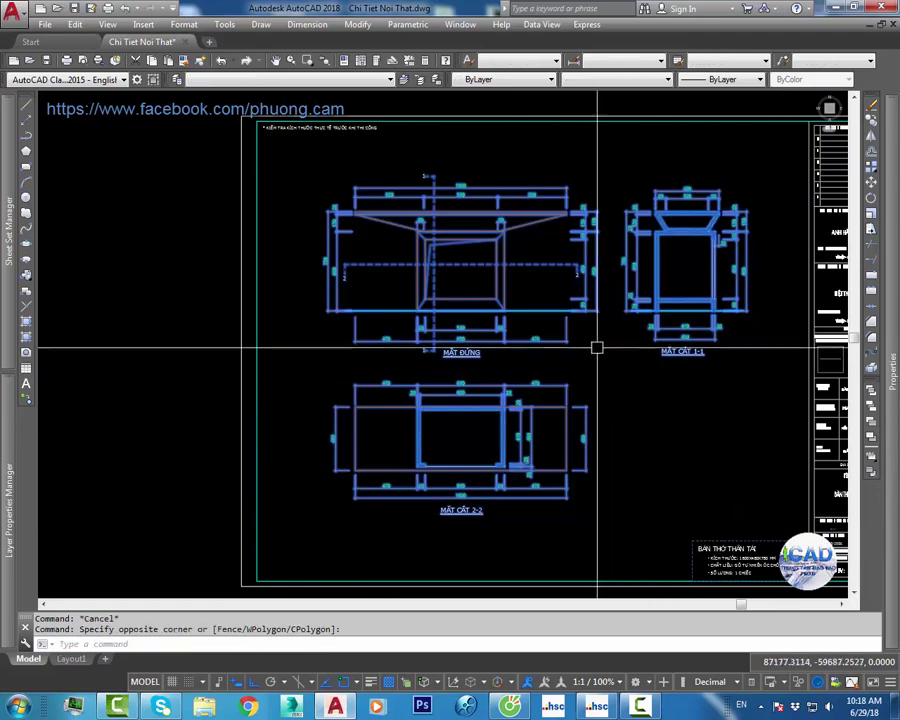
{"action": "key", "text": "Escape"}
{"action": "scroll", "coordinate": [600, 237], "scroll_direction": "up", "scroll_amount": 4}
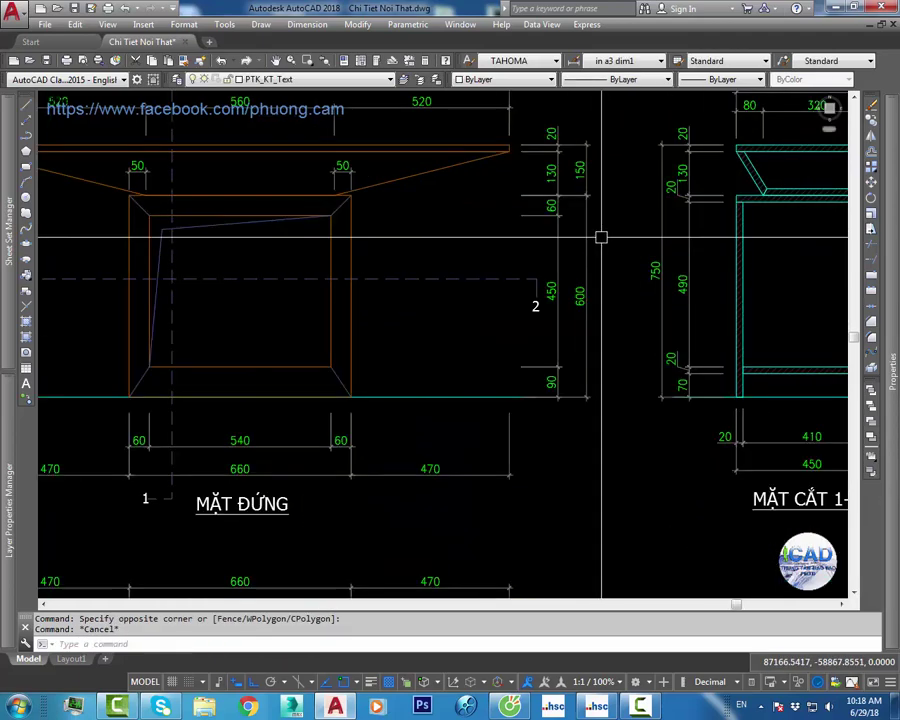
Step: Add a 150 linear dimension beside the tabletop's height dimensions
{"action": "type", "text": "d"}
{"action": "key", "text": "Return"}
{"action": "left_click", "coordinate": [573, 266]}
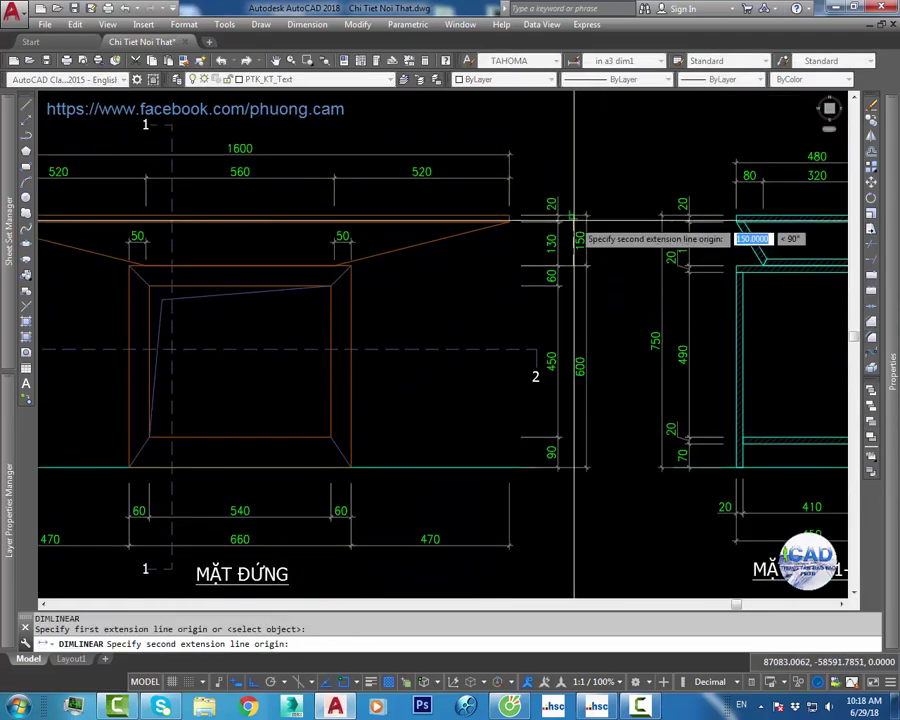
{"action": "left_click", "coordinate": [575, 215]}
{"action": "left_click", "coordinate": [610, 262]}
Step: Move the new 150 dimension line left so it lines up with the other 150 dimension
{"action": "scroll", "coordinate": [610, 250], "scroll_direction": "up", "scroll_amount": 2}
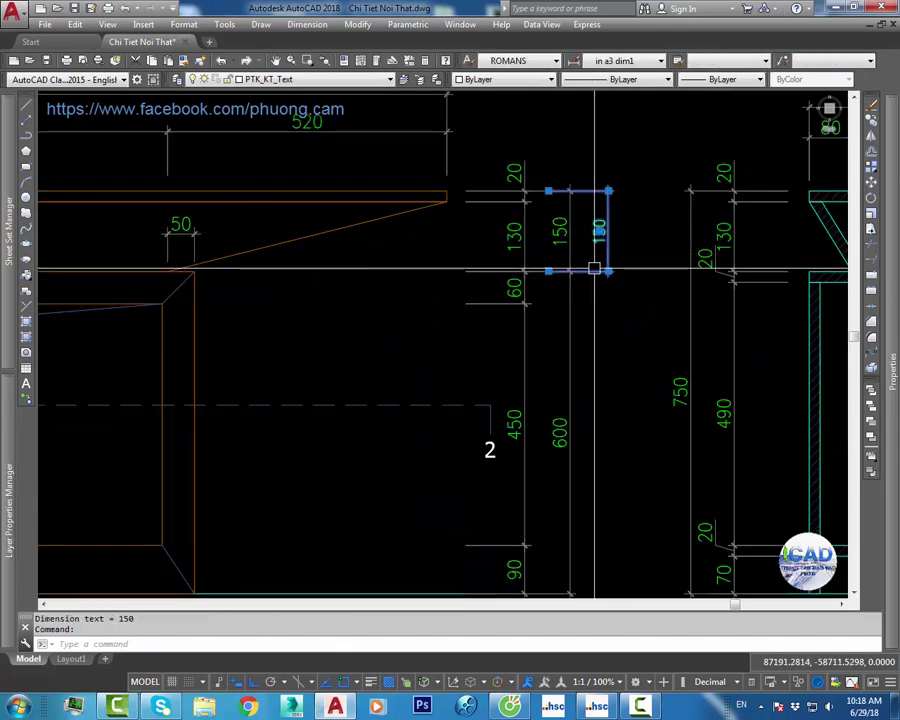
{"action": "scroll", "coordinate": [589, 135], "scroll_direction": "up", "scroll_amount": 2}
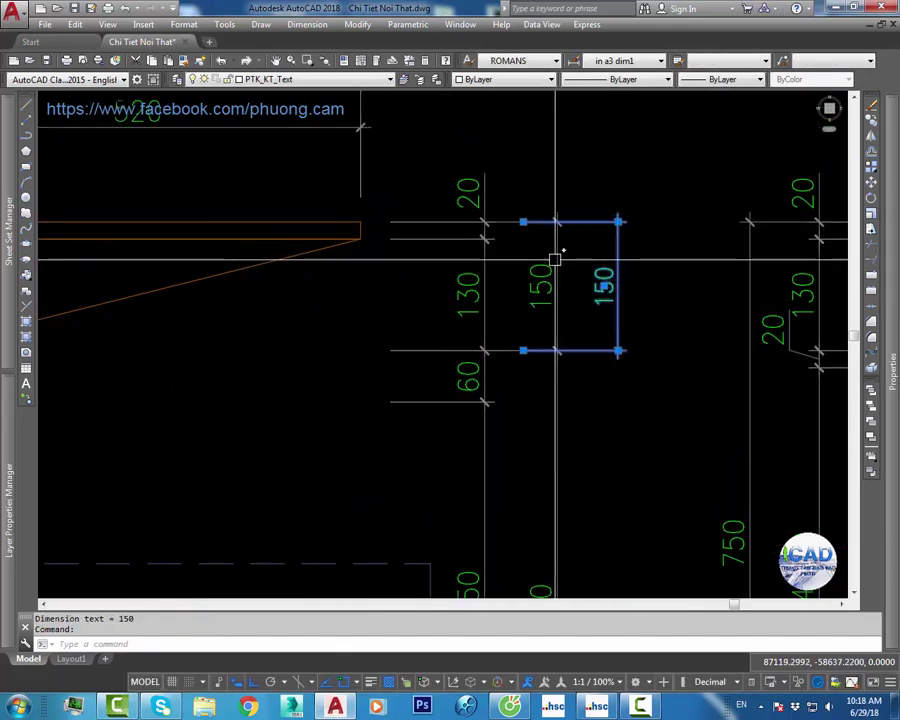
{"action": "key", "text": "Escape"}
{"action": "left_click", "coordinate": [604, 285]}
{"action": "left_click", "coordinate": [616, 221]}
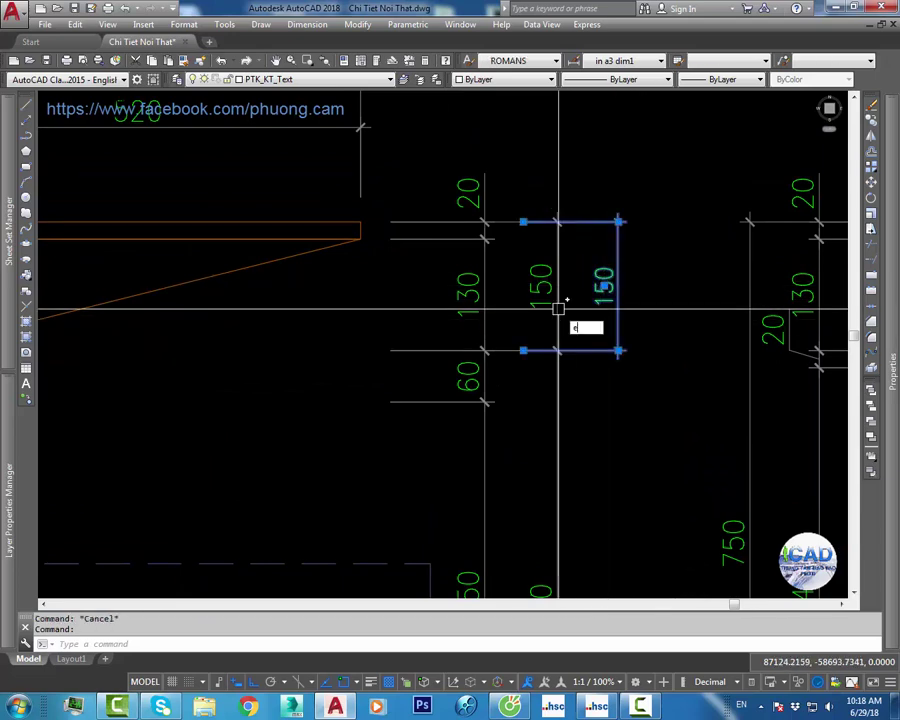
{"action": "left_click", "coordinate": [554, 306]}
{"action": "scroll", "coordinate": [560, 310], "scroll_direction": "down", "scroll_amount": 2}
{"action": "scroll", "coordinate": [564, 320], "scroll_direction": "down", "scroll_amount": 2}
{"action": "key", "text": "Escape"}
Step: Isolate the PTK_KT_Dim layer by picking a dimension, then turn all layers back on
{"action": "key", "text": "Return"}
{"action": "left_click", "coordinate": [564, 320]}
{"action": "key", "text": "Return"}
{"action": "scroll", "coordinate": [564, 320], "scroll_direction": "down", "scroll_amount": 3}
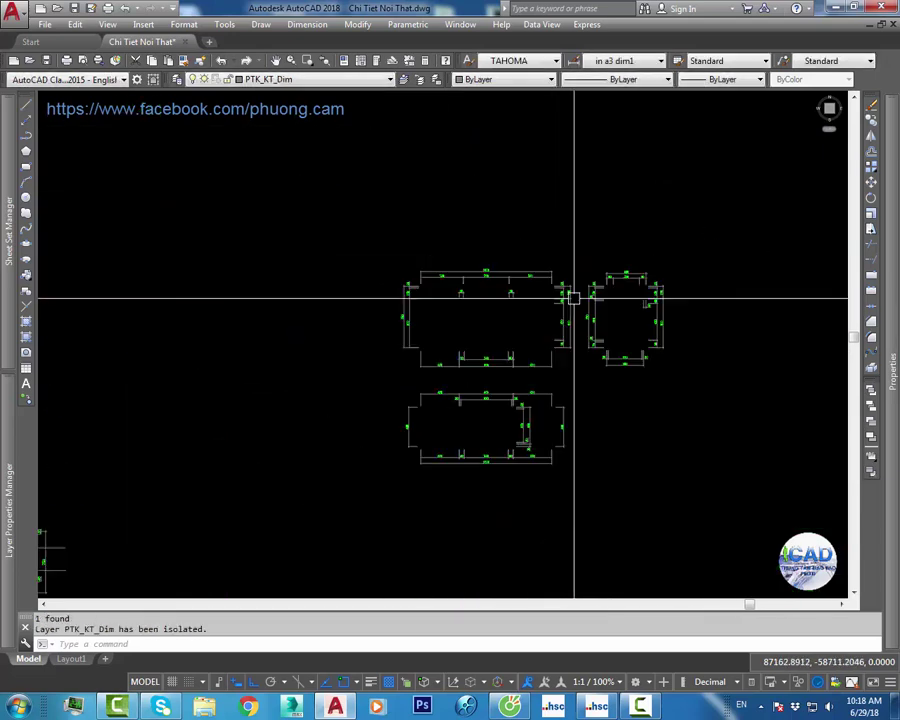
{"action": "scroll", "coordinate": [573, 320], "scroll_direction": "up", "scroll_amount": 3}
{"action": "type", "text": "z"}
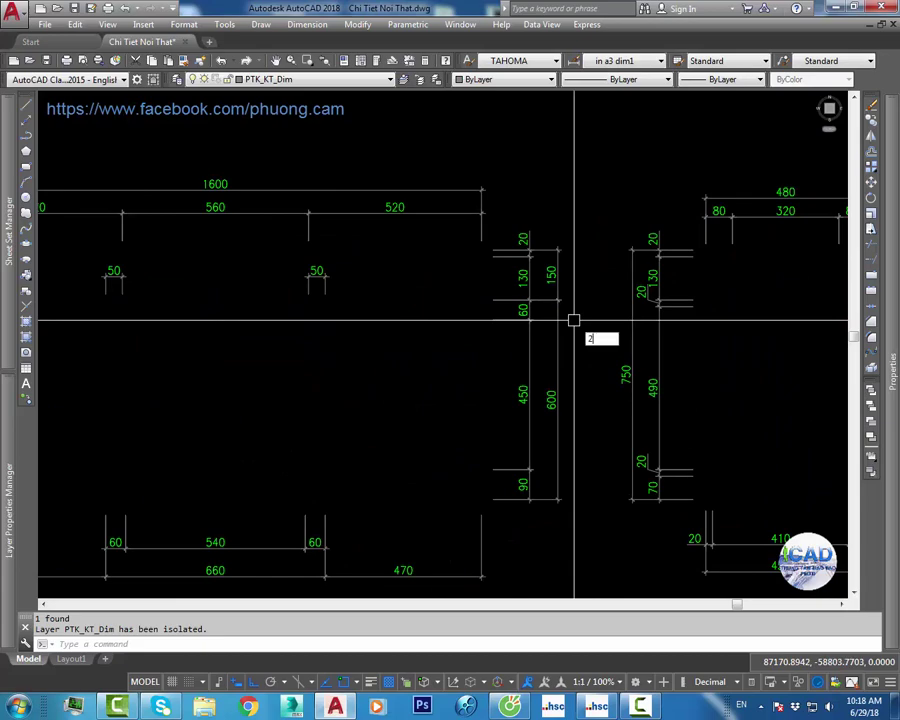
{"action": "key", "text": "Return"}
{"action": "scroll", "coordinate": [556, 286], "scroll_direction": "down", "scroll_amount": 5}
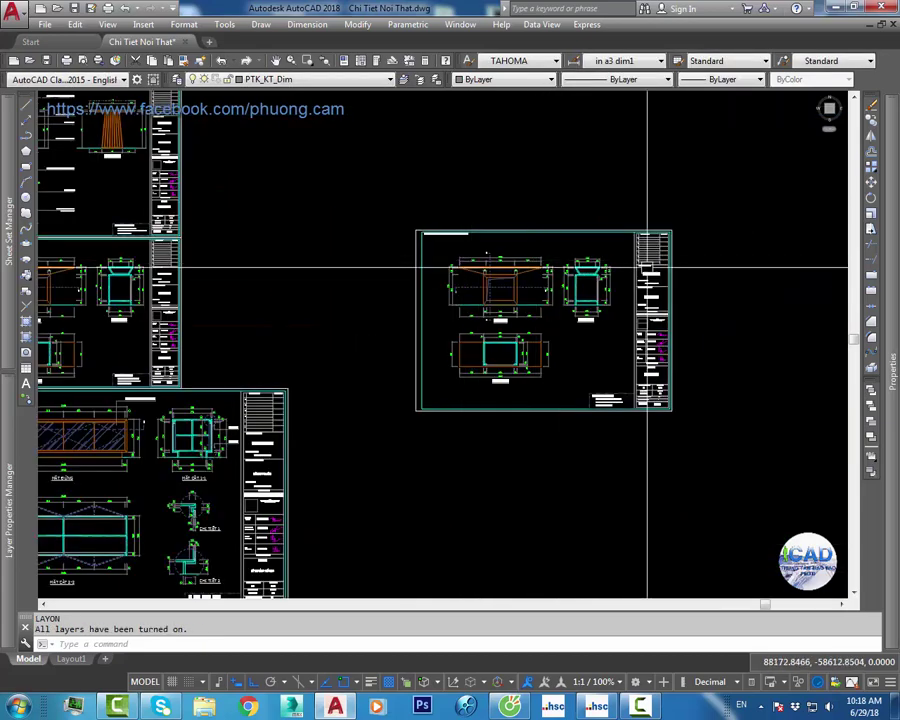
Step: Erase the separate right-hand detail sheet (110 objects)
{"action": "left_click", "coordinate": [703, 211]}
{"action": "left_click", "coordinate": [470, 418]}
{"action": "type", "text": "e"}
{"action": "key", "text": "Return"}
Step: Pan to the ground-floor plan and select ceiling lights near PHÒNG ĂN to check their layer
{"action": "middle_click_drag", "start_coordinate": [453, 372], "coordinate": [615, 290]}
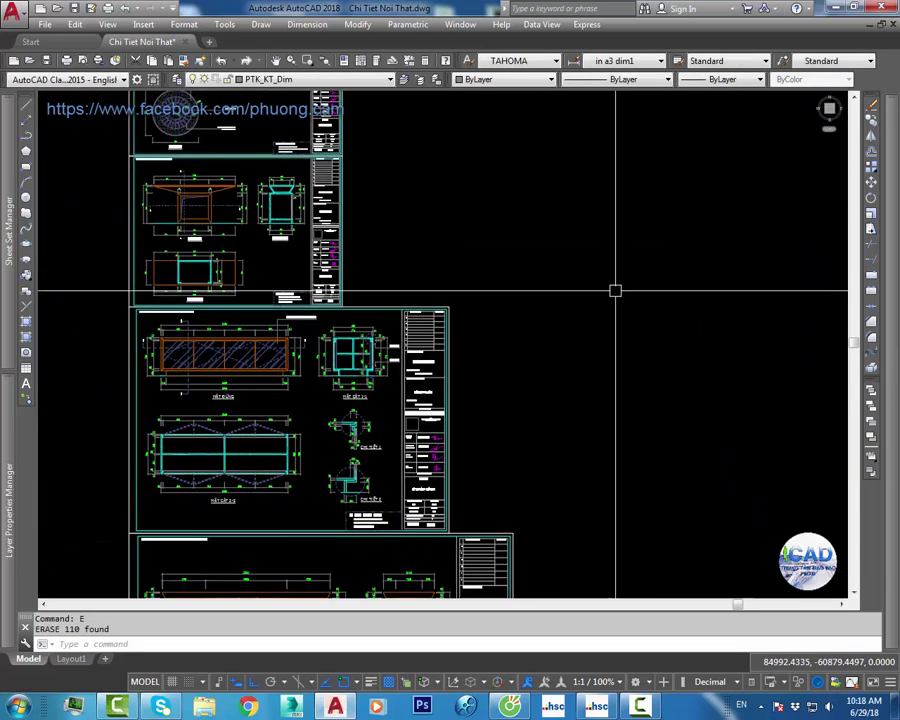
{"action": "scroll", "coordinate": [615, 290], "scroll_direction": "down", "scroll_amount": 2}
{"action": "scroll", "coordinate": [598, 306], "scroll_direction": "down", "scroll_amount": 2}
{"action": "scroll", "coordinate": [585, 420], "scroll_direction": "up", "scroll_amount": 4}
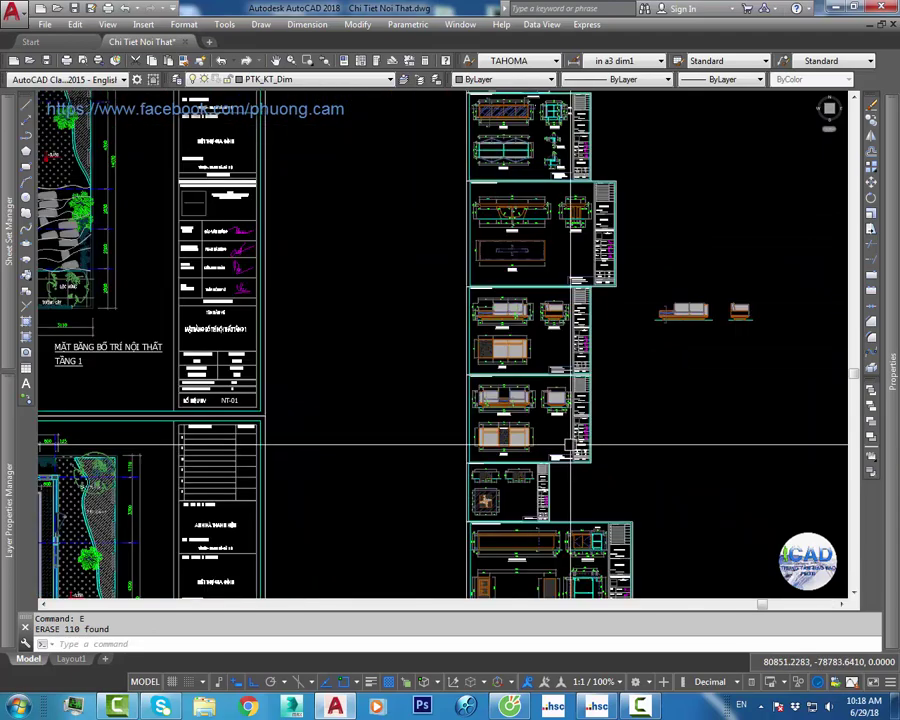
{"action": "mouse_move", "coordinate": [606, 352]}
{"action": "middle_mouse_down"}
{"action": "mouse_move", "coordinate": [512, 397]}
{"action": "mouse_move", "coordinate": [592, 286]}
{"action": "mouse_move", "coordinate": [568, 320]}
{"action": "mouse_move", "coordinate": [487, 199]}
{"action": "mouse_move", "coordinate": [437, 322]}
{"action": "mouse_move", "coordinate": [435, 315]}
{"action": "middle_mouse_up"}
{"action": "scroll", "coordinate": [440, 435], "scroll_direction": "up", "scroll_amount": 3}
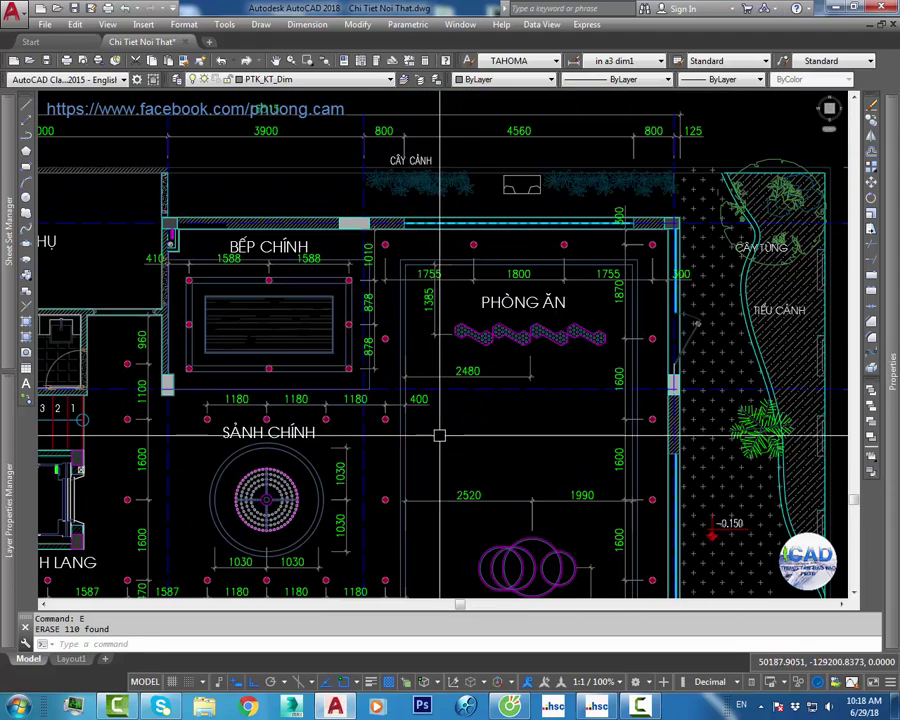
{"action": "scroll", "coordinate": [440, 435], "scroll_direction": "up", "scroll_amount": 2}
{"action": "middle_click_drag", "start_coordinate": [440, 435], "coordinate": [547, 268]}
{"action": "scroll", "coordinate": [547, 268], "scroll_direction": "up", "scroll_amount": 2}
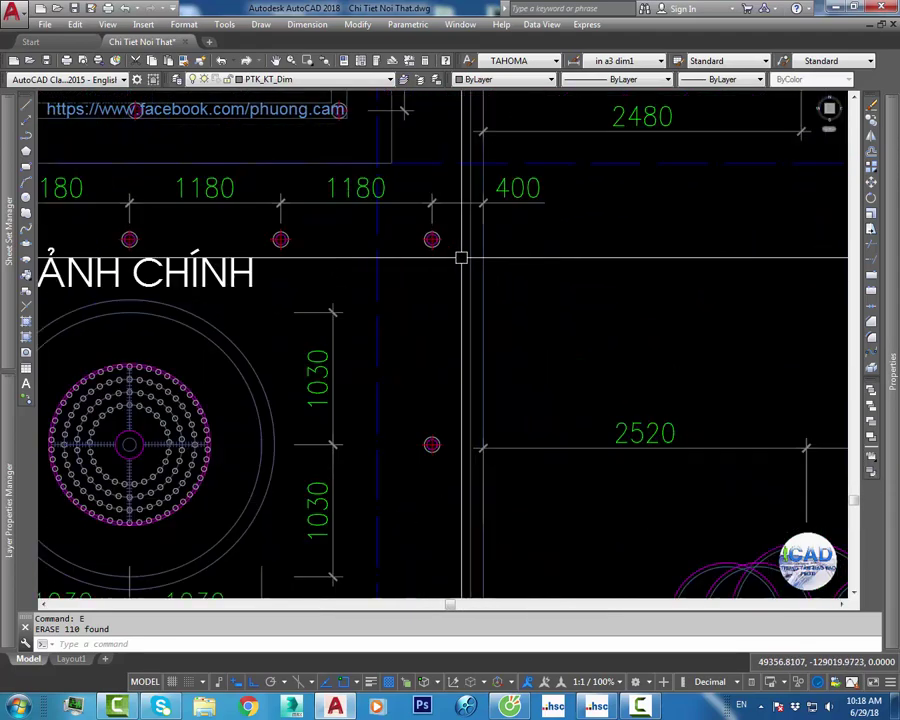
{"action": "middle_click_drag", "start_coordinate": [462, 258], "coordinate": [464, 292]}
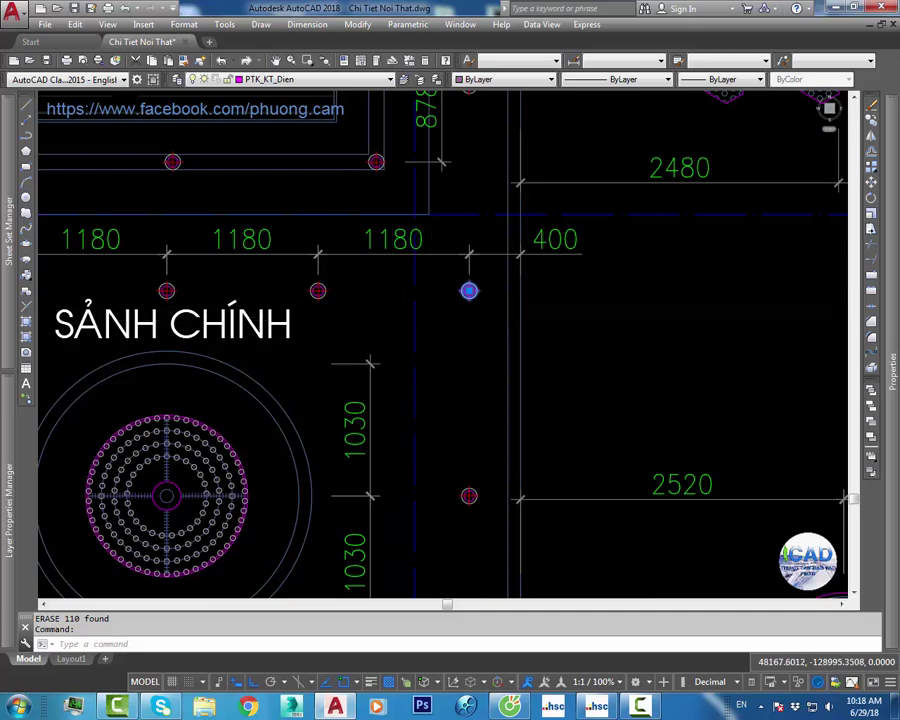
{"action": "scroll", "coordinate": [490, 328], "scroll_direction": "down", "scroll_amount": 5}
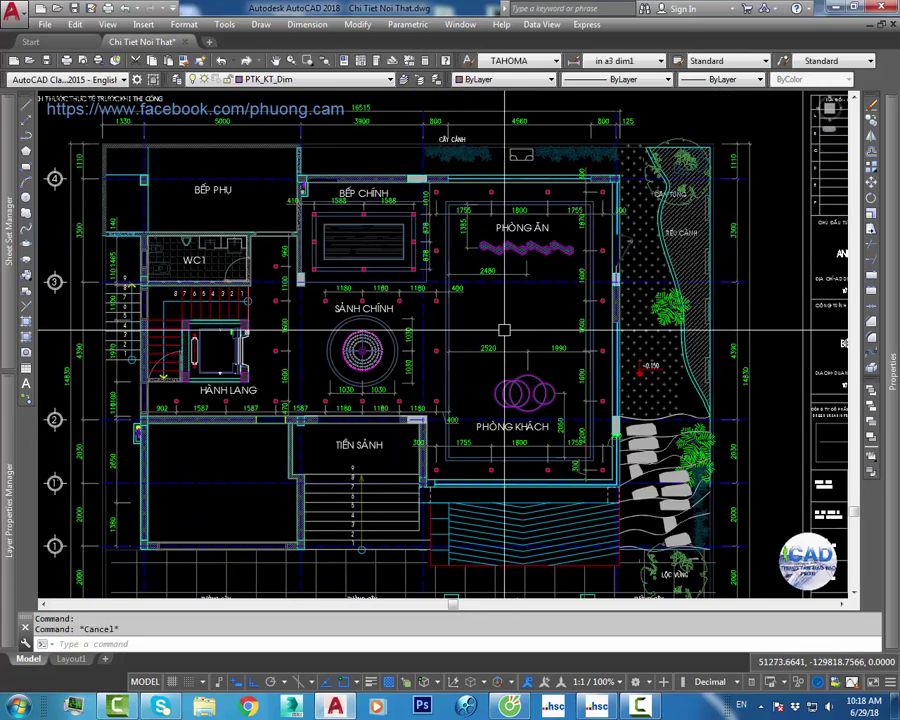
{"action": "scroll", "coordinate": [540, 320], "scroll_direction": "up", "scroll_amount": 3}
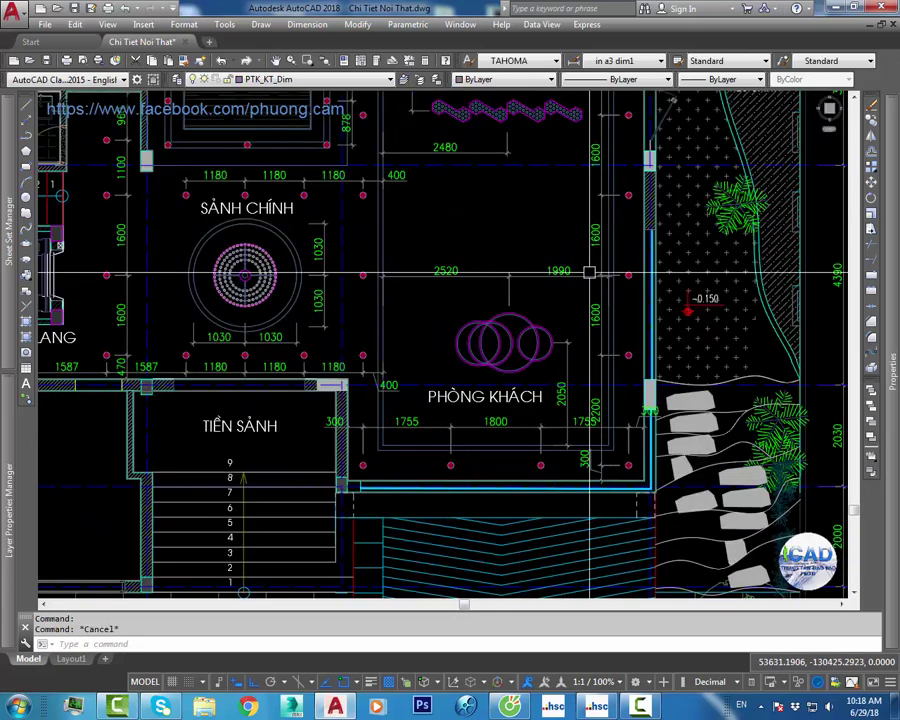
{"action": "middle_click_drag", "start_coordinate": [586, 268], "coordinate": [590, 505]}
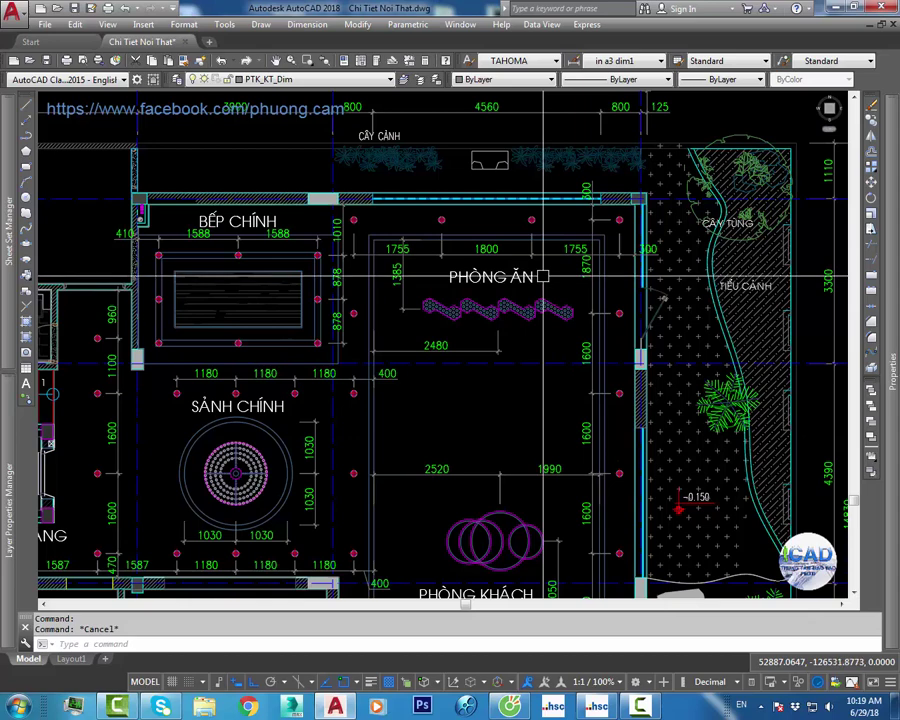
{"action": "mouse_move", "coordinate": [543, 276]}
{"action": "middle_mouse_down"}
{"action": "mouse_move", "coordinate": [555, 291]}
{"action": "mouse_move", "coordinate": [639, 317]}
{"action": "middle_mouse_up"}
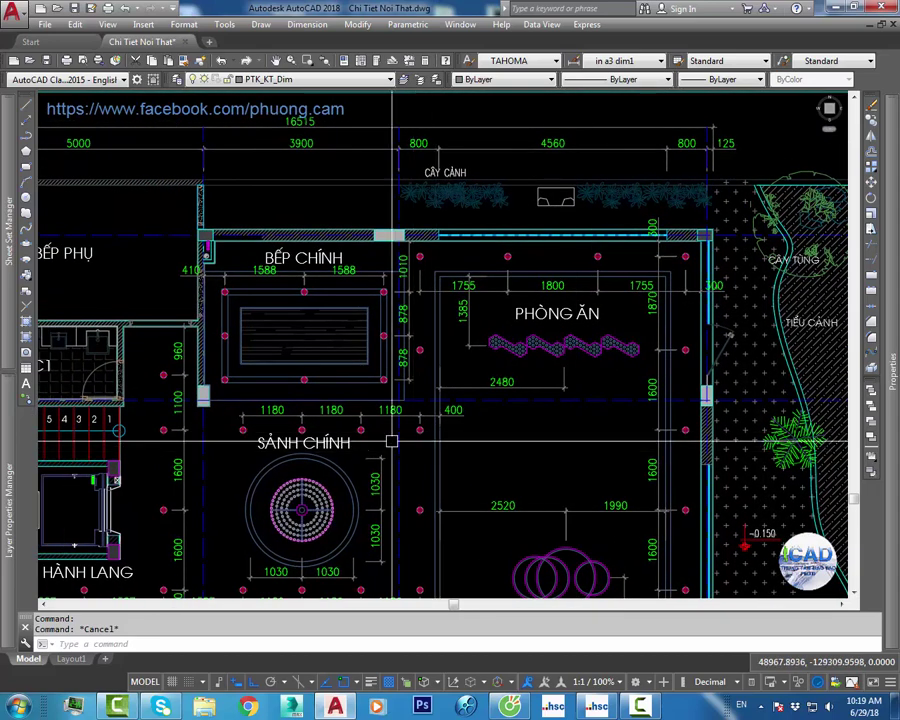
{"action": "left_click", "coordinate": [419, 430]}
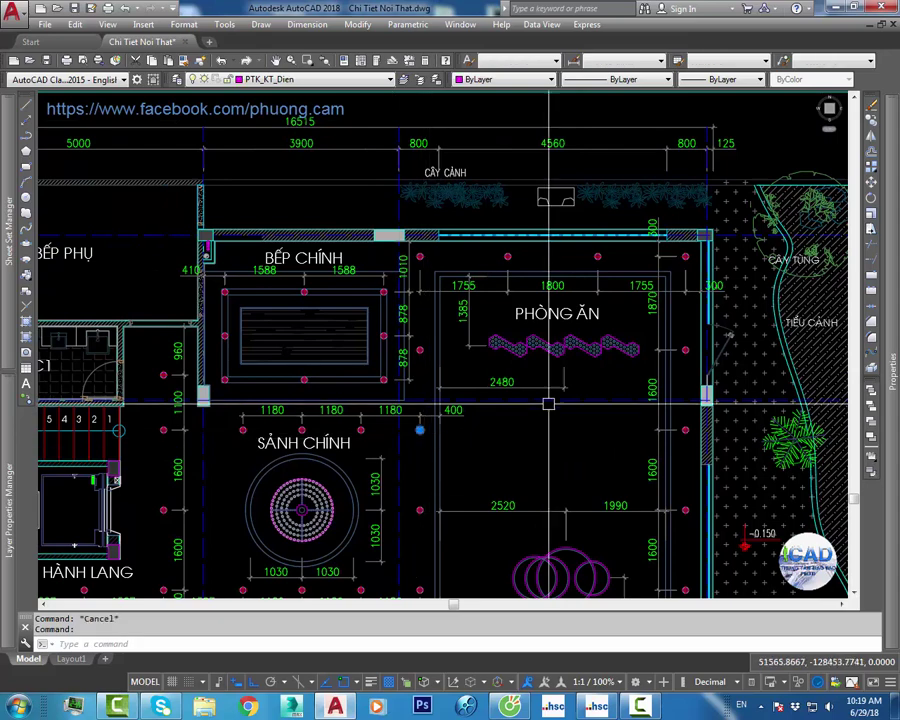
{"action": "left_click", "coordinate": [510, 259]}
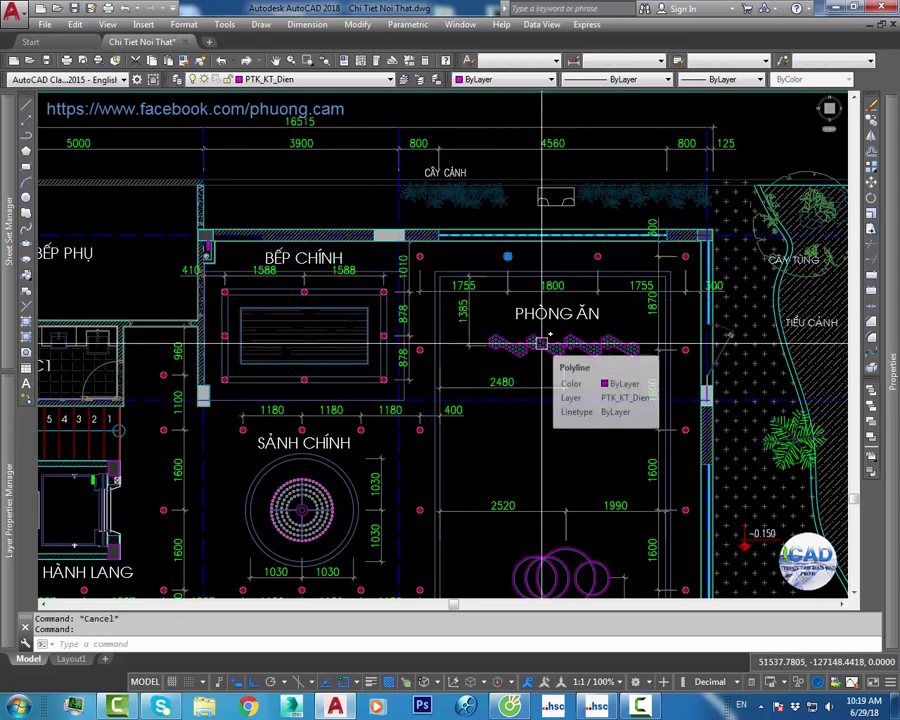
{"action": "scroll", "coordinate": [508, 255], "scroll_direction": "up", "scroll_amount": 2}
{"action": "scroll", "coordinate": [514, 242], "scroll_direction": "up", "scroll_amount": 3}
{"action": "middle_click_drag", "start_coordinate": [565, 251], "coordinate": [565, 317]}
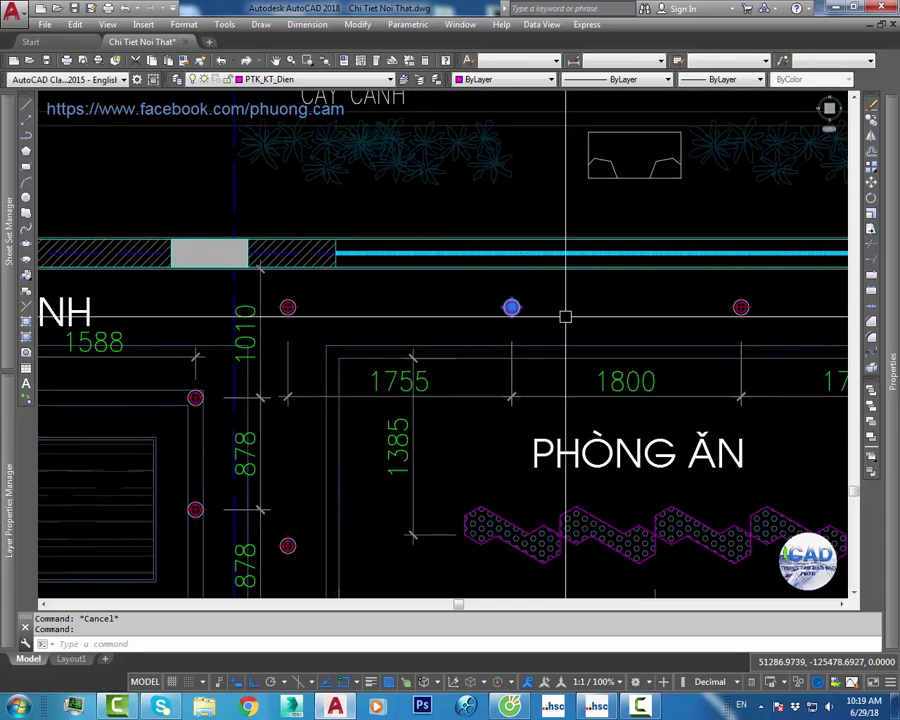
{"action": "key", "text": "Return"}
{"action": "scroll", "coordinate": [570, 340], "scroll_direction": "down", "scroll_amount": 3}
{"action": "middle_click_drag", "start_coordinate": [584, 368], "coordinate": [580, 306]}
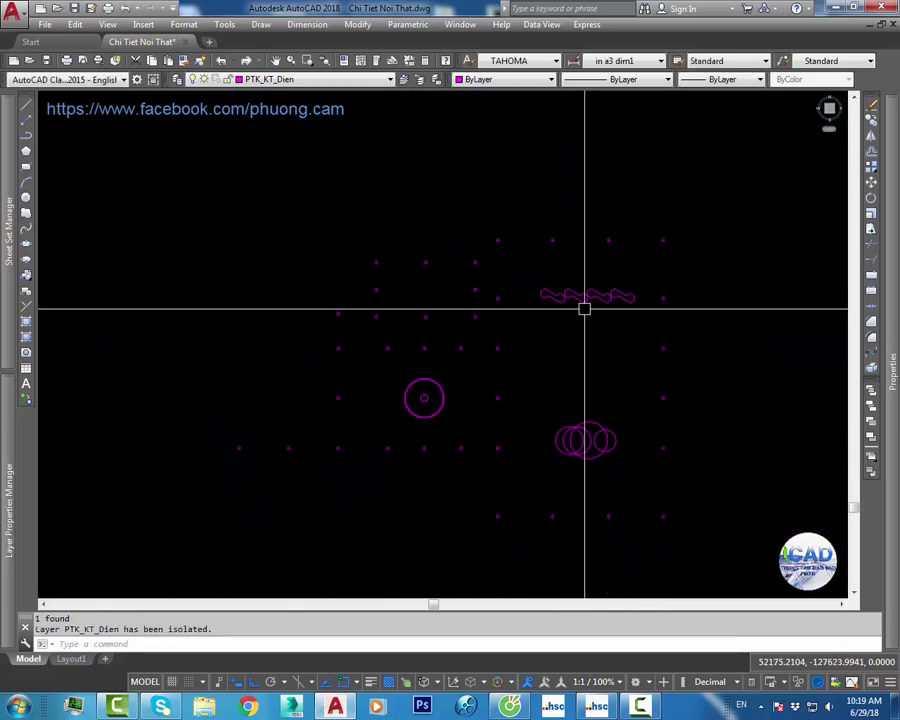
{"action": "left_click", "coordinate": [511, 233]}
{"action": "scroll", "coordinate": [522, 232], "scroll_direction": "up", "scroll_amount": 4}
{"action": "key", "text": "Escape"}
{"action": "left_click", "coordinate": [486, 230]}
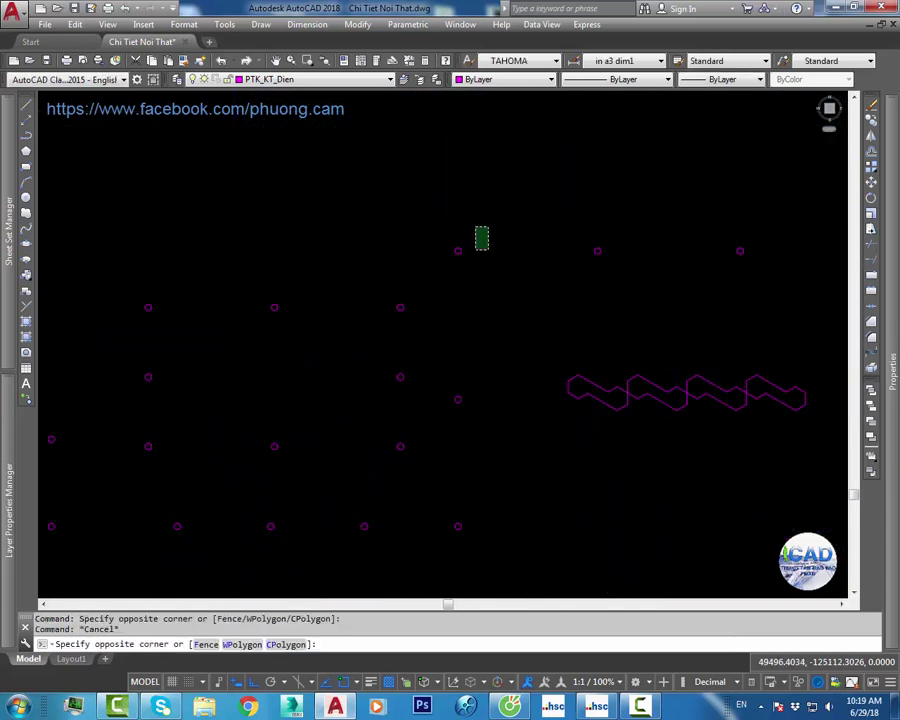
{"action": "left_click", "coordinate": [450, 256]}
{"action": "key", "text": "Escape"}
{"action": "scroll", "coordinate": [501, 332], "scroll_direction": "down", "scroll_amount": 3}
{"action": "type", "text": "2"}
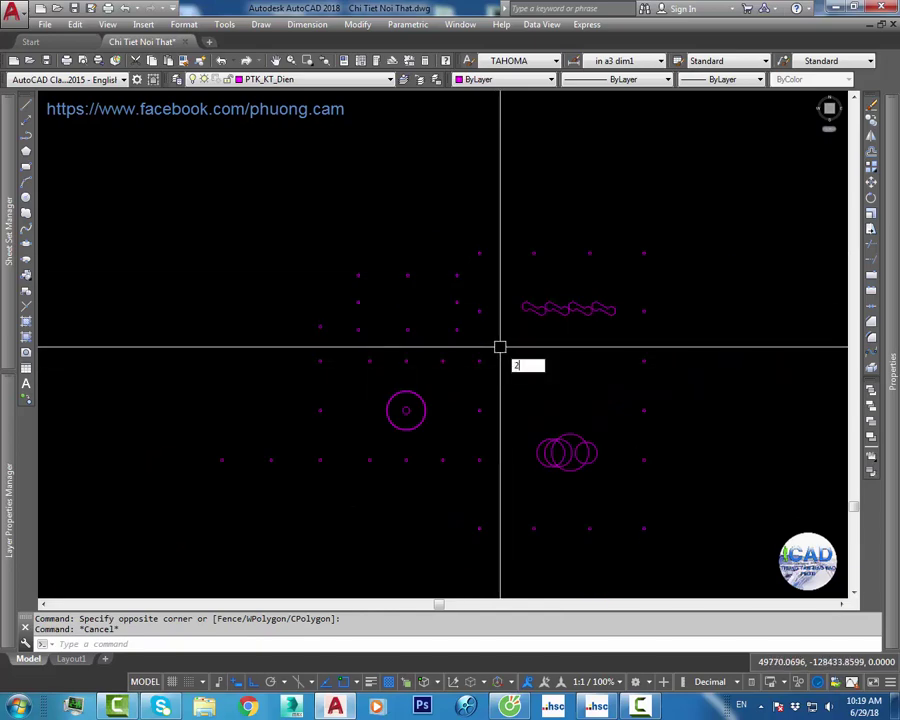
{"action": "key", "text": "Return"}
{"action": "scroll", "coordinate": [508, 244], "scroll_direction": "up", "scroll_amount": 2}
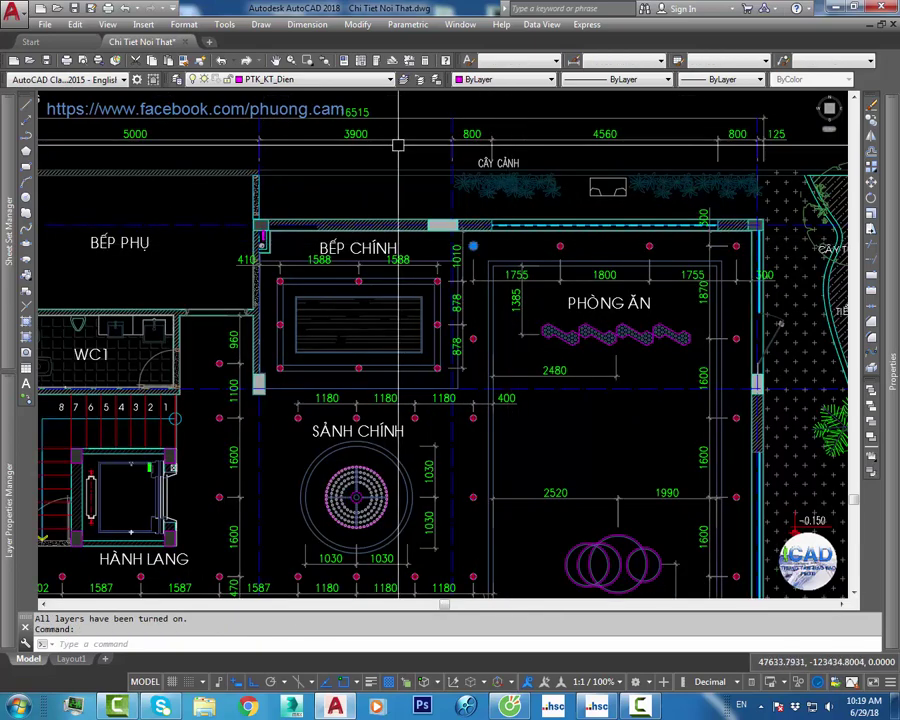
{"action": "scroll", "coordinate": [472, 250], "scroll_direction": "up", "scroll_amount": 6}
{"action": "key", "text": "Escape"}
Step: Draw a short horizontal test line on the plan
{"action": "key", "text": "l"}
{"action": "key", "text": "Return"}
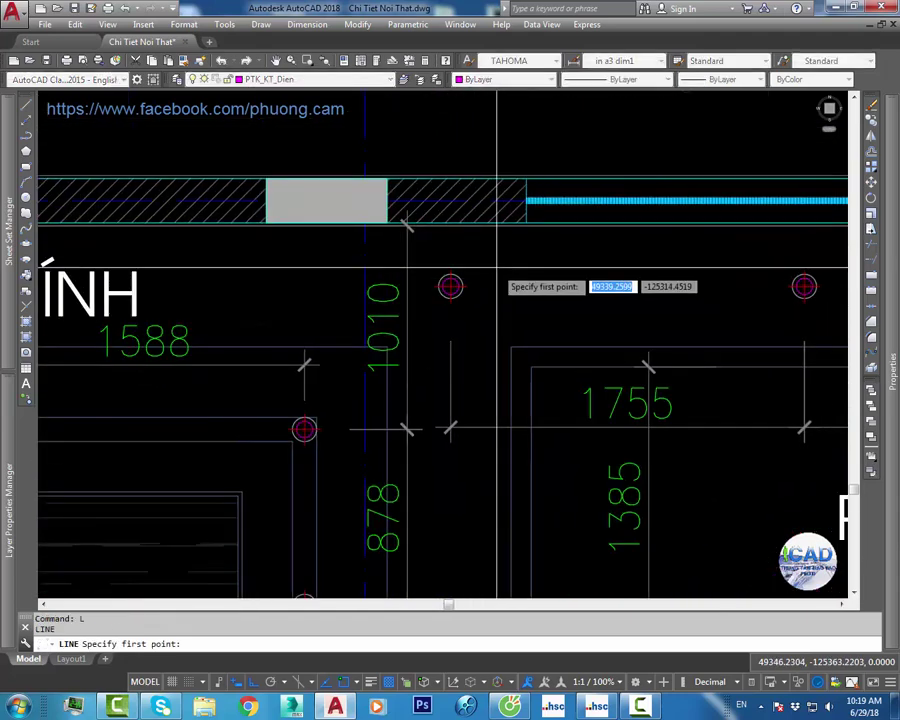
{"action": "left_click", "coordinate": [496, 267]}
{"action": "left_click", "coordinate": [590, 267]}
{"action": "key", "text": "Escape"}
{"action": "left_click", "coordinate": [568, 258]}
{"action": "left_click", "coordinate": [480, 285]}
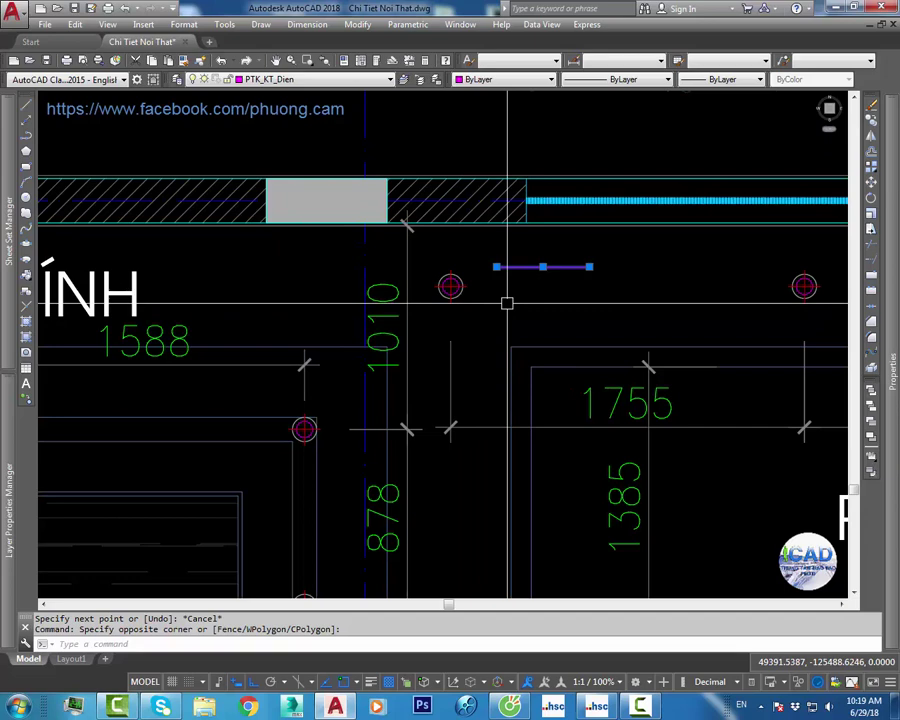
Step: Isolate the PTK_KT_Dien layer with LAYISO and erase the stray short line
{"action": "type", "text": "layiso"}
{"action": "key", "text": "Return"}
{"action": "scroll", "coordinate": [508, 303], "scroll_direction": "down", "scroll_amount": 2}
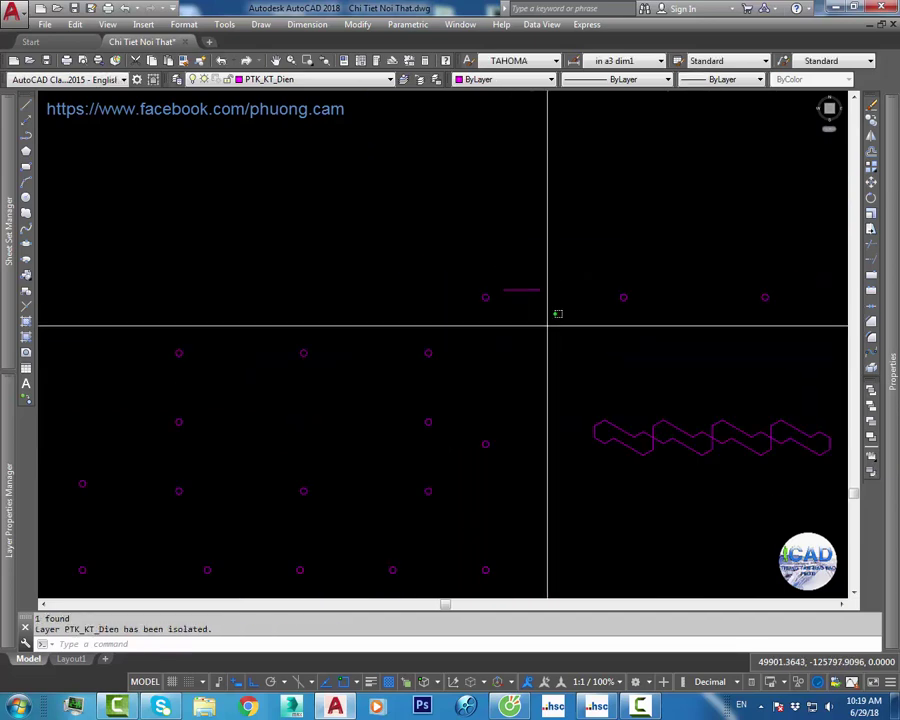
{"action": "left_click", "coordinate": [556, 311]}
{"action": "scroll", "coordinate": [534, 294], "scroll_direction": "down", "scroll_amount": 2}
{"action": "left_click", "coordinate": [502, 283]}
{"action": "type", "text": "e"}
{"action": "key", "text": "Return"}
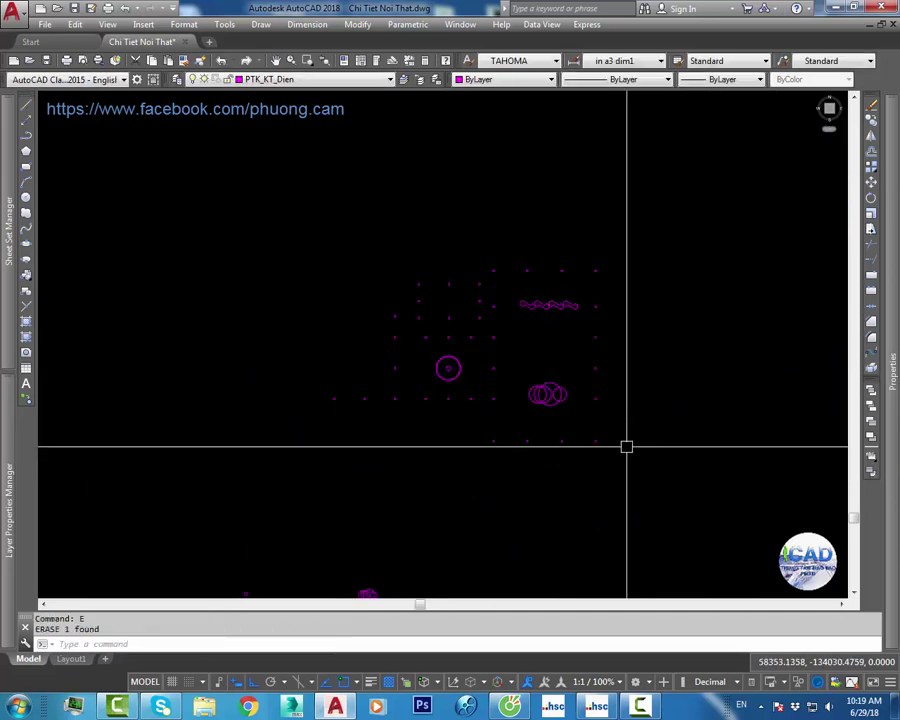
Step: Check the large circle and zigzag line, then window-select every object on the lighting layer
{"action": "middle_click_drag", "start_coordinate": [534, 435], "coordinate": [534, 375]}
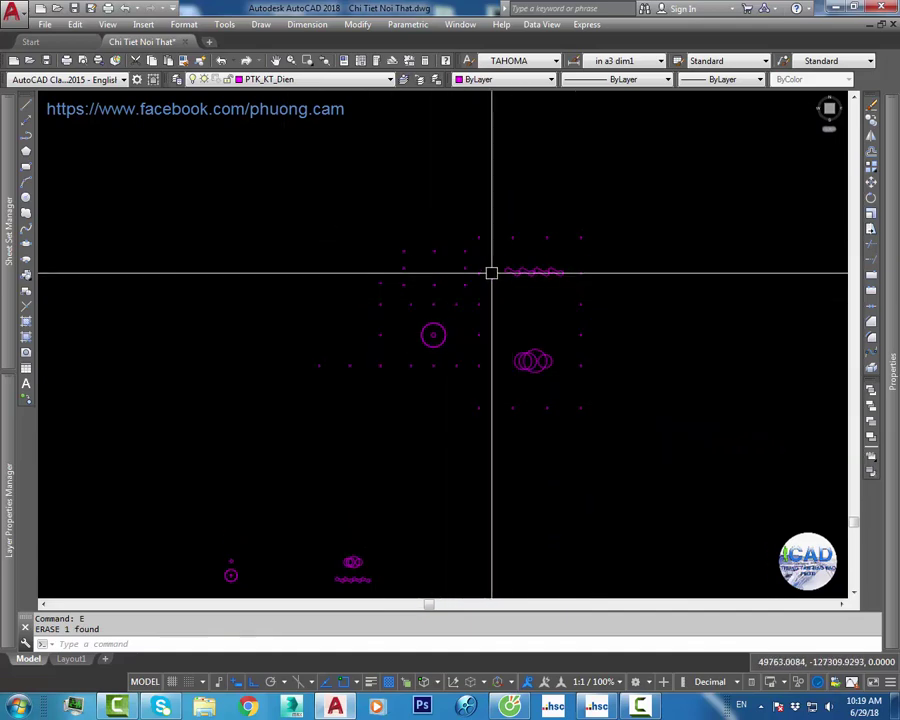
{"action": "scroll", "coordinate": [500, 272], "scroll_direction": "up", "scroll_amount": 2}
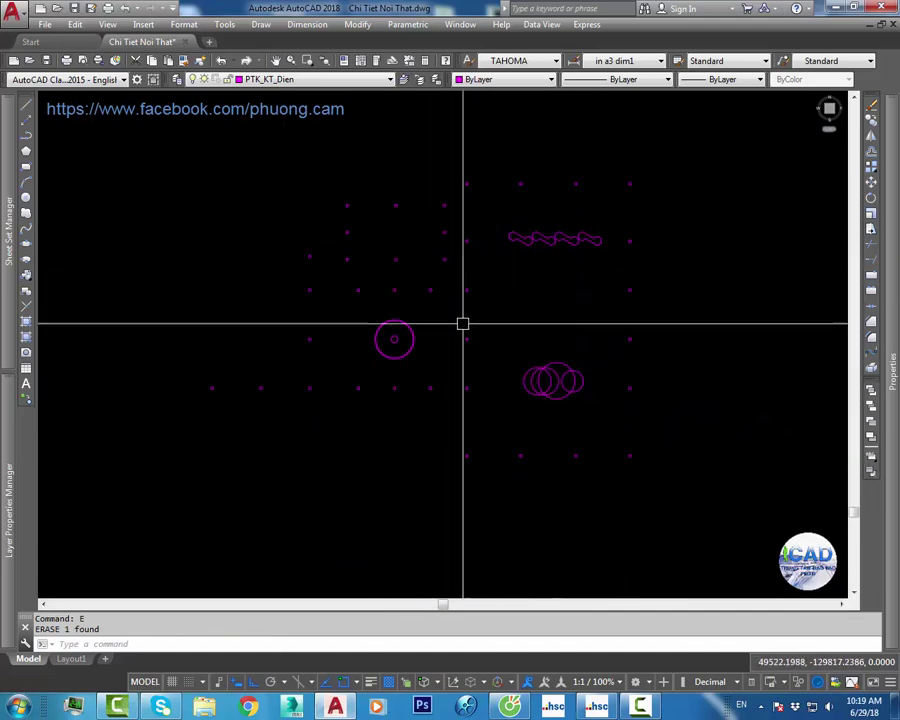
{"action": "scroll", "coordinate": [462, 321], "scroll_direction": "up", "scroll_amount": 3}
{"action": "left_click", "coordinate": [337, 361]}
{"action": "scroll", "coordinate": [337, 361], "scroll_direction": "down", "scroll_amount": 4}
{"action": "key", "text": "Escape"}
{"action": "scroll", "coordinate": [413, 343], "scroll_direction": "up", "scroll_amount": 4}
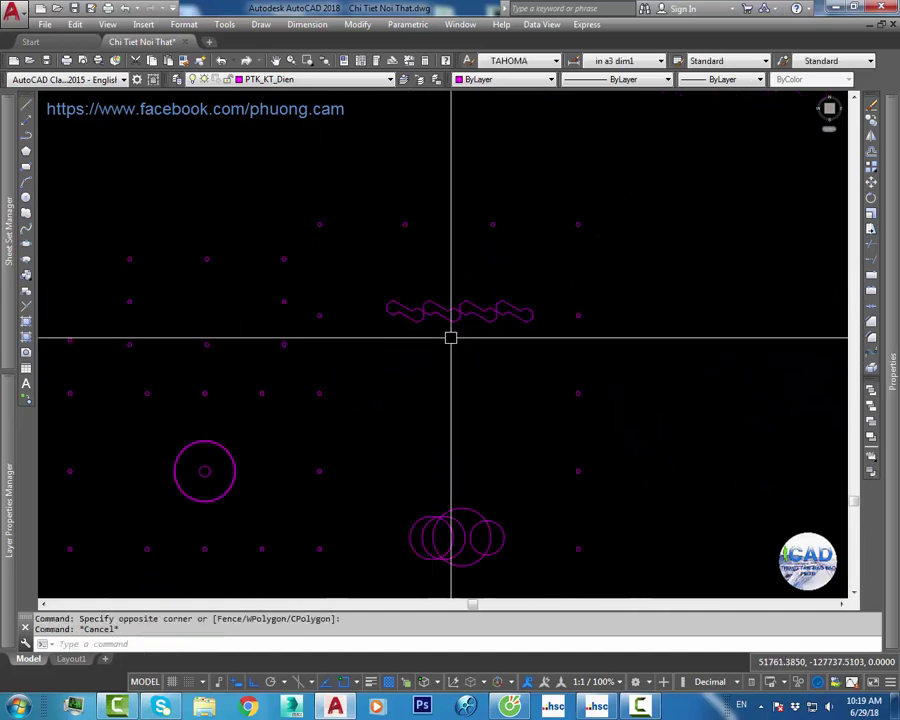
{"action": "left_click", "coordinate": [392, 290]}
{"action": "middle_click_drag", "start_coordinate": [392, 290], "coordinate": [460, 180]}
{"action": "scroll", "coordinate": [492, 364], "scroll_direction": "down", "scroll_amount": 4}
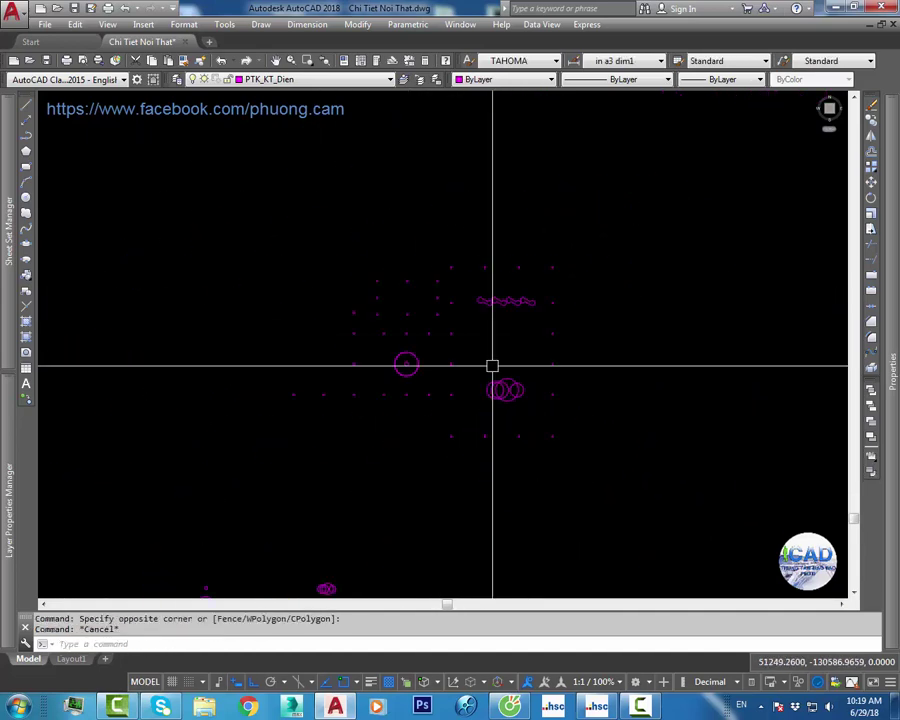
{"action": "left_click", "coordinate": [247, 235]}
{"action": "left_click", "coordinate": [648, 498]}
{"action": "scroll", "coordinate": [523, 390], "scroll_direction": "up", "scroll_amount": 4}
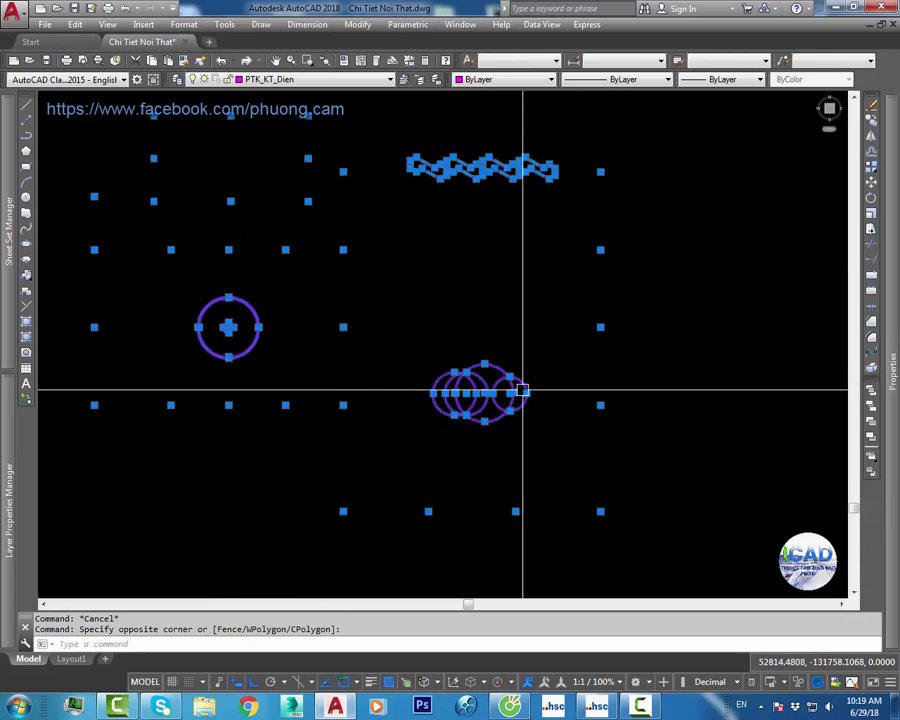
{"action": "middle_click_drag", "start_coordinate": [524, 388], "coordinate": [571, 414]}
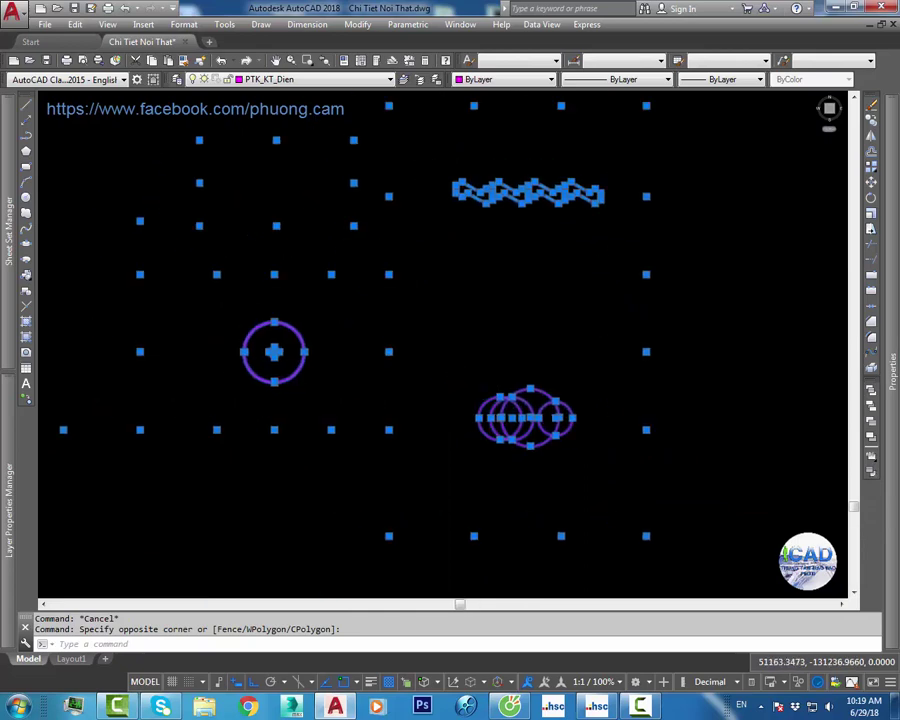
Step: Remove the circle cluster, the single large circle and the wavy line from the selection
{"action": "left_click", "coordinate": [474, 364], "text": "shift"}
{"action": "left_click", "coordinate": [582, 442], "text": "shift"}
{"action": "left_click", "coordinate": [219, 309], "text": "shift"}
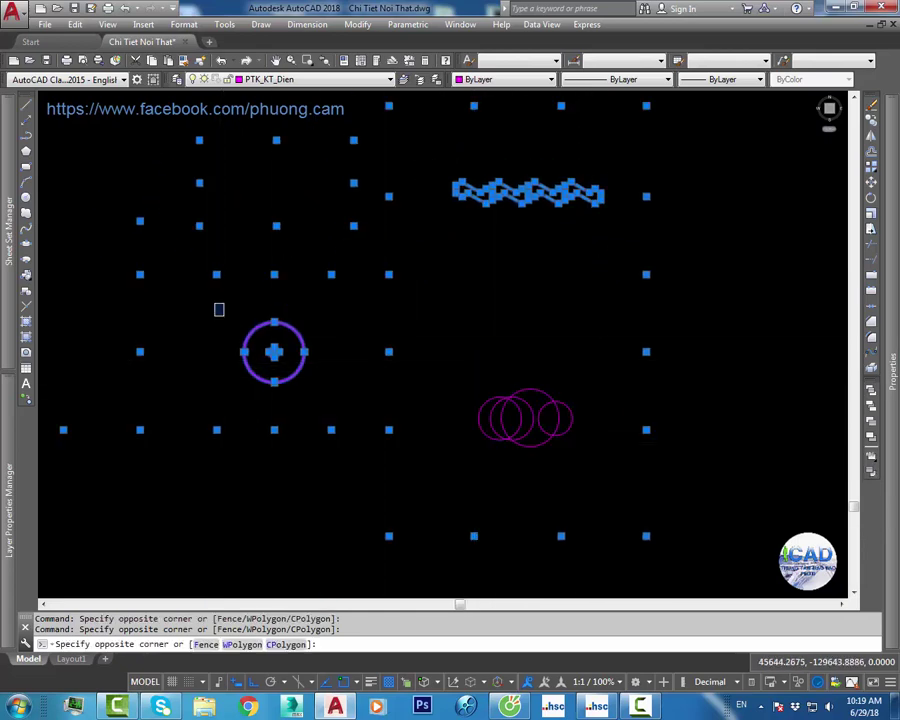
{"action": "left_click", "coordinate": [330, 396], "text": "shift"}
{"action": "left_click", "coordinate": [432, 163], "text": "shift"}
{"action": "left_click", "coordinate": [610, 215], "text": "shift"}
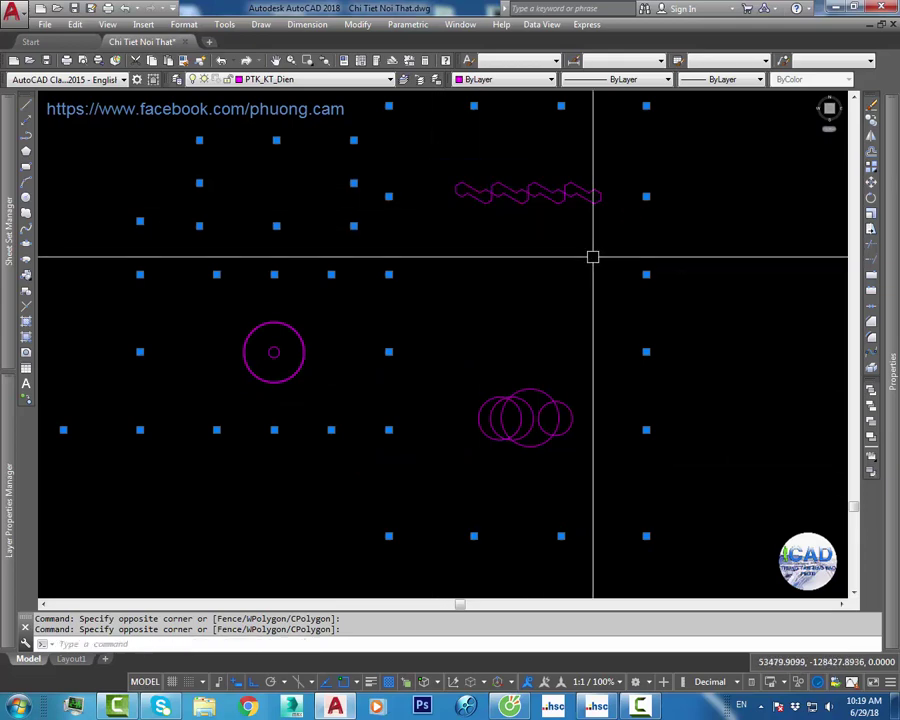
{"action": "middle_click", "coordinate": [593, 257]}
{"action": "middle_click", "coordinate": [593, 257]}
{"action": "scroll", "coordinate": [502, 315], "scroll_direction": "up", "scroll_amount": 4}
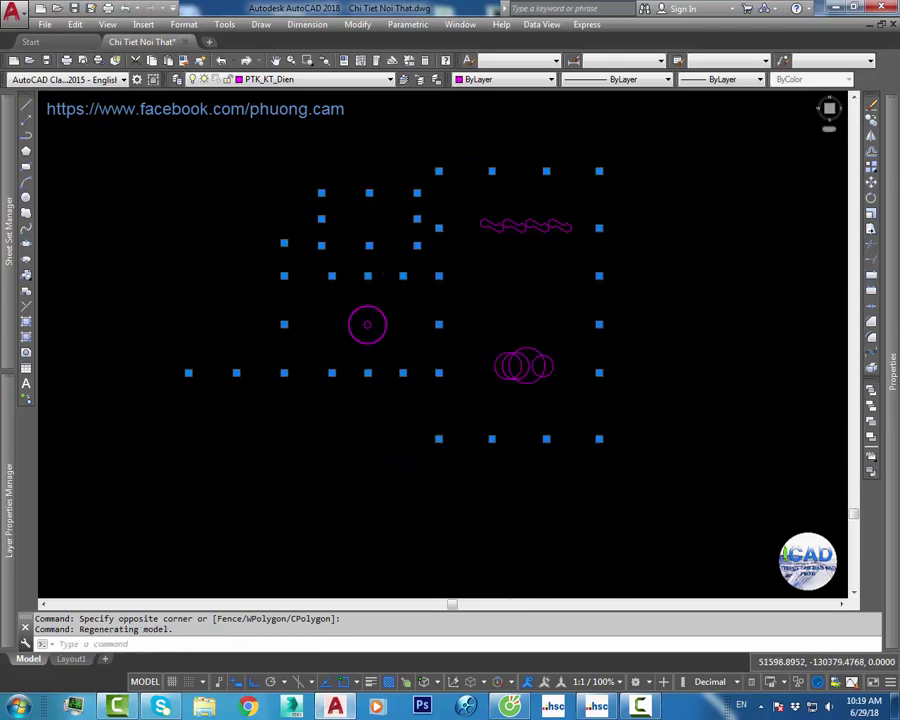
{"action": "mouse_move", "coordinate": [513, 324]}
{"action": "middle_mouse_down"}
{"action": "mouse_move", "coordinate": [485, 339]}
{"action": "mouse_move", "coordinate": [480, 326]}
{"action": "mouse_move", "coordinate": [466, 333]}
{"action": "middle_mouse_up"}
{"action": "scroll", "coordinate": [456, 294], "scroll_direction": "up", "scroll_amount": 2}
{"action": "scroll", "coordinate": [480, 326], "scroll_direction": "down", "scroll_amount": 2}
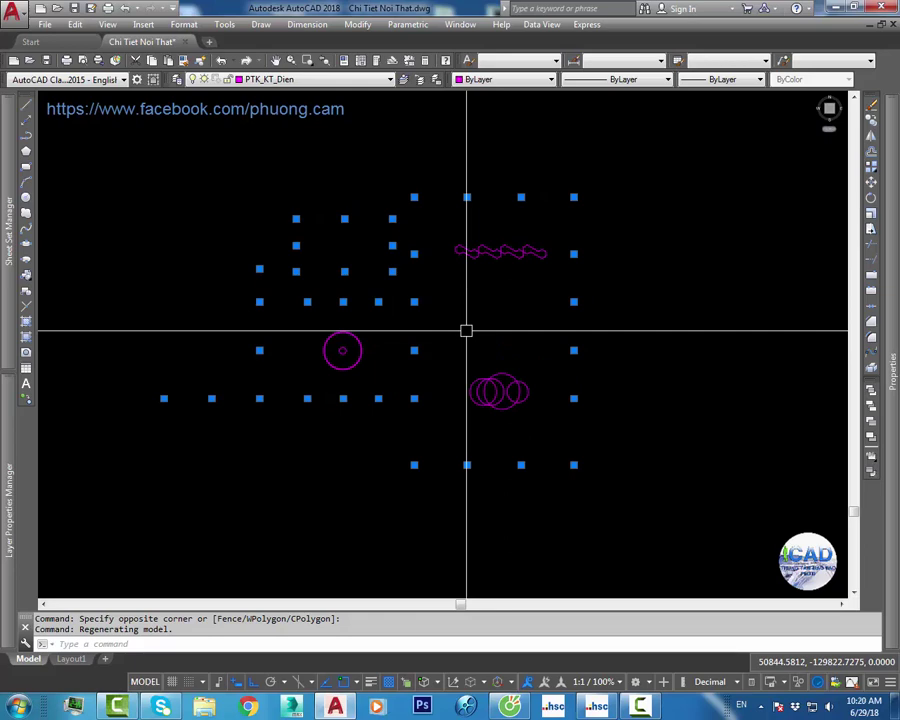
{"action": "scroll", "coordinate": [407, 251], "scroll_direction": "up", "scroll_amount": 6}
Step: Confirm in Properties that the 36 selected dots are block references on PTK_KT_Dien, then clear the selection
{"action": "scroll", "coordinate": [372, 253], "scroll_direction": "down", "scroll_amount": 6}
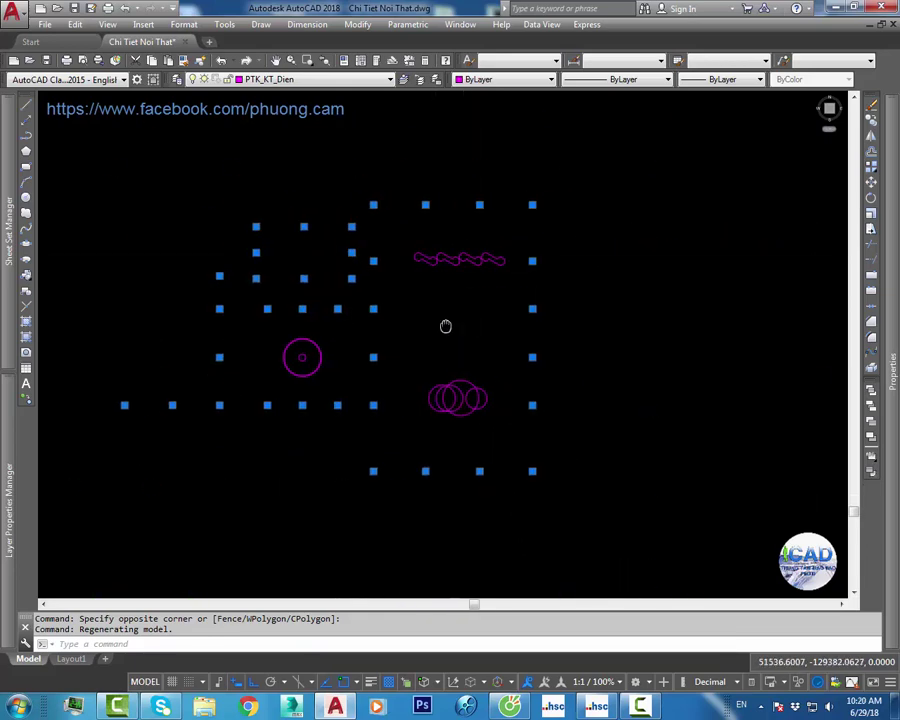
{"action": "key", "text": "ctrl+1"}
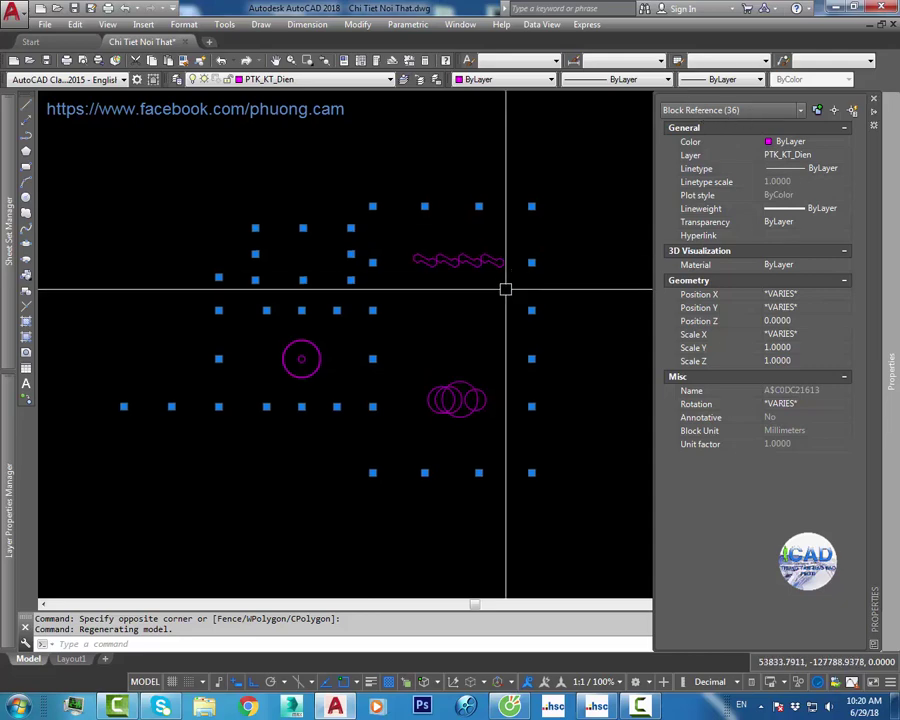
{"action": "key", "text": "Escape"}
{"action": "key", "text": "Escape"}
{"action": "key", "text": "ctrl+1"}
Step: Turn all layers back on with LAYON and pan over the ground-floor plan
{"action": "type", "text": "2"}
{"action": "type", "text": "layon"}
{"action": "key", "text": "Return"}
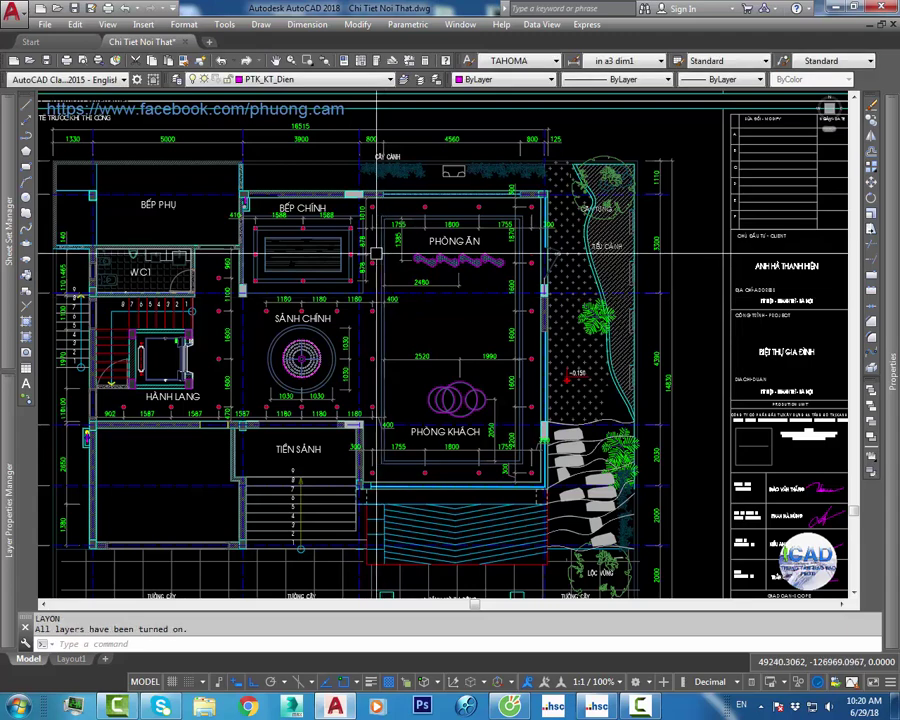
{"action": "scroll", "coordinate": [383, 297], "scroll_direction": "up", "scroll_amount": 5}
{"action": "scroll", "coordinate": [372, 266], "scroll_direction": "up", "scroll_amount": 3}
{"action": "middle_click_drag", "start_coordinate": [372, 266], "coordinate": [406, 363]}
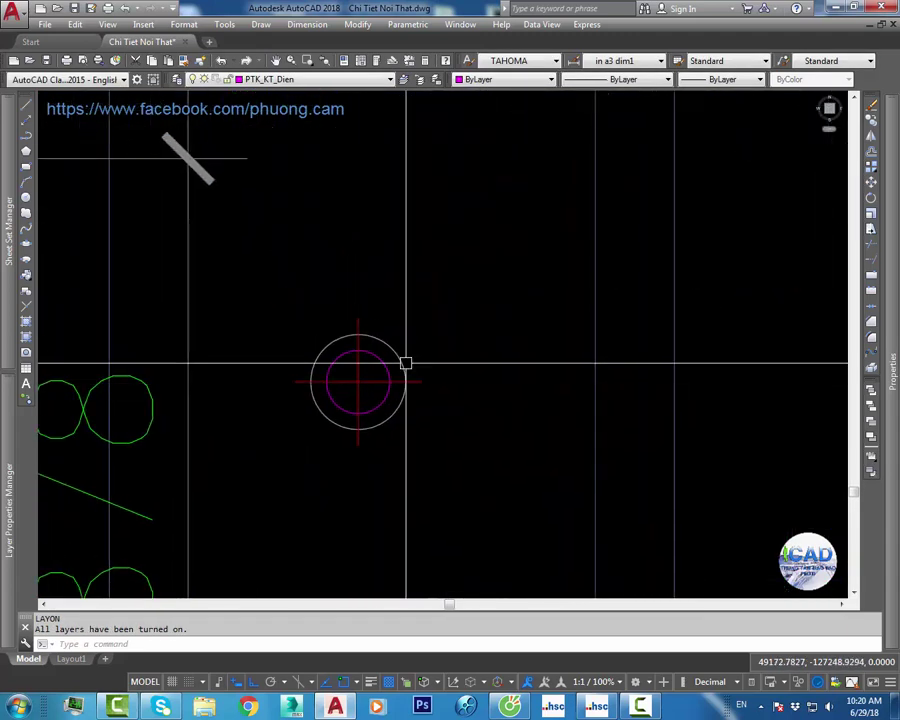
{"action": "key", "text": "Escape"}
{"action": "scroll", "coordinate": [461, 381], "scroll_direction": "down", "scroll_amount": 3}
{"action": "scroll", "coordinate": [468, 383], "scroll_direction": "down", "scroll_amount": 1}
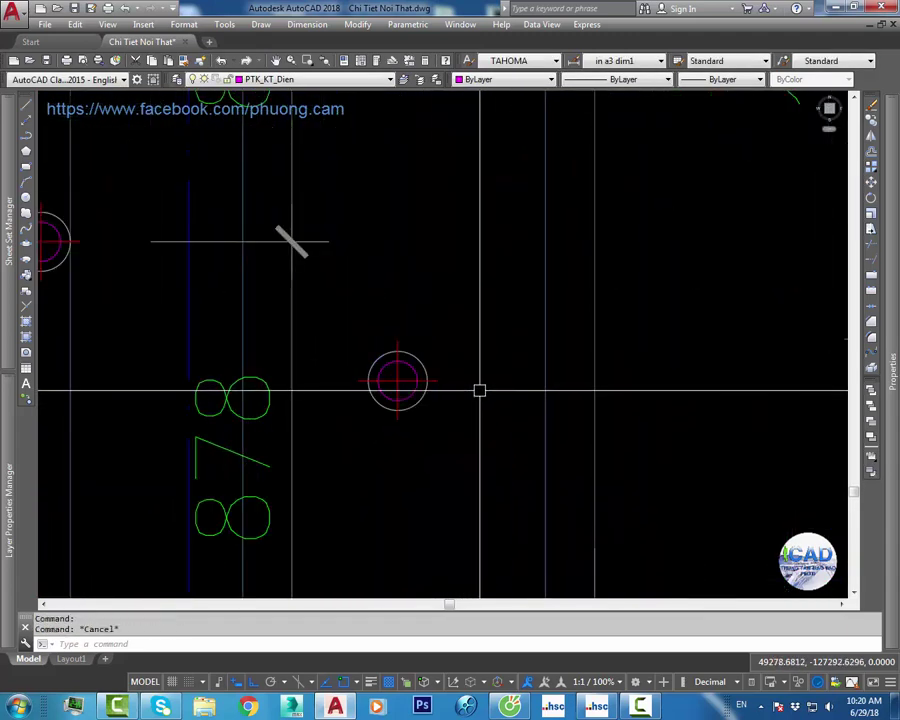
{"action": "scroll", "coordinate": [470, 378], "scroll_direction": "down", "scroll_amount": 2}
{"action": "scroll", "coordinate": [466, 372], "scroll_direction": "down", "scroll_amount": 3}
{"action": "scroll", "coordinate": [490, 360], "scroll_direction": "down", "scroll_amount": 1}
{"action": "key", "text": "Escape"}
Step: Select two column dots beside the dining room to inspect them
{"action": "left_click", "coordinate": [461, 343]}
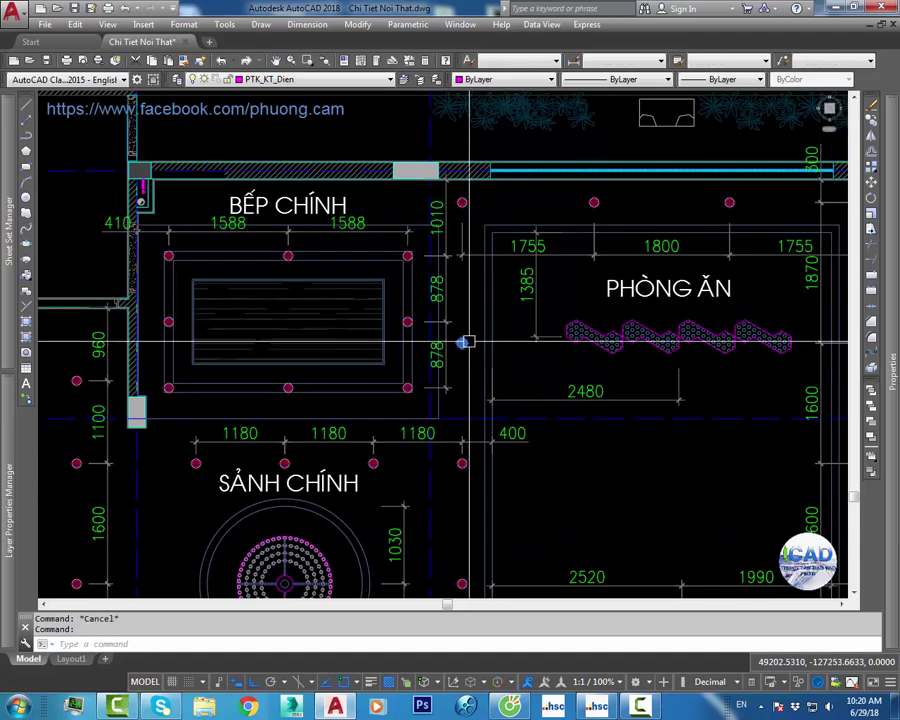
{"action": "left_click", "coordinate": [461, 463]}
{"action": "key", "text": "Escape"}
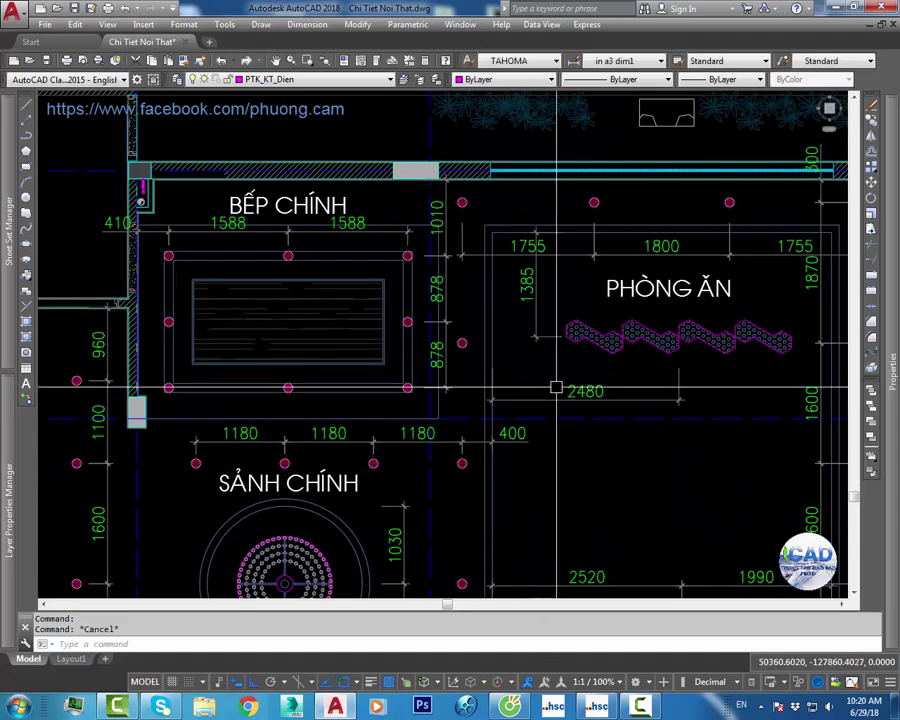
{"action": "scroll", "coordinate": [729, 203], "scroll_direction": "up", "scroll_amount": 2}
{"action": "mouse_move", "coordinate": [327, 210]}
{"action": "middle_mouse_down"}
{"action": "mouse_move", "coordinate": [372, 250]}
{"action": "mouse_move", "coordinate": [387, 293]}
{"action": "middle_mouse_up"}
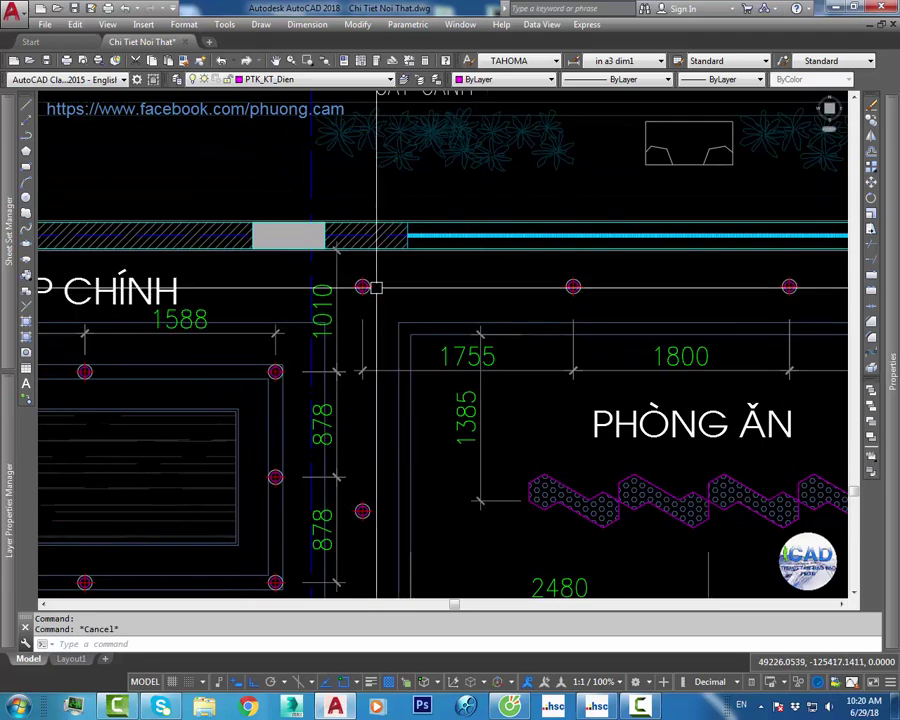
Step: Open the column-dot block in the block editor and add a new layer, Layer1
{"action": "double_click", "coordinate": [374, 287]}
{"action": "left_click", "coordinate": [436, 446]}
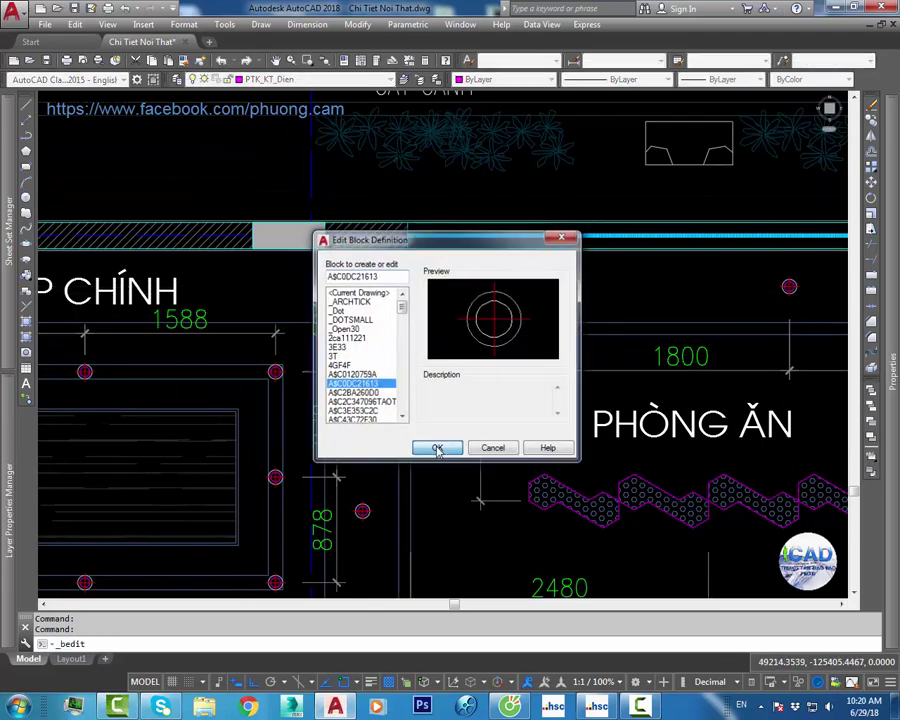
{"action": "left_click", "coordinate": [510, 299]}
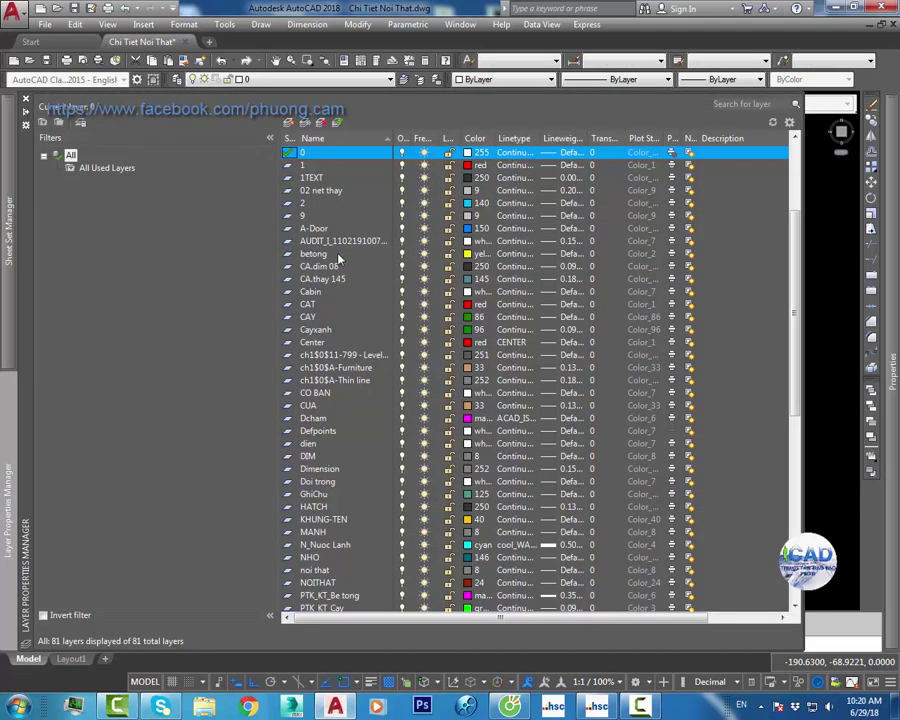
{"action": "left_click", "coordinate": [290, 123]}
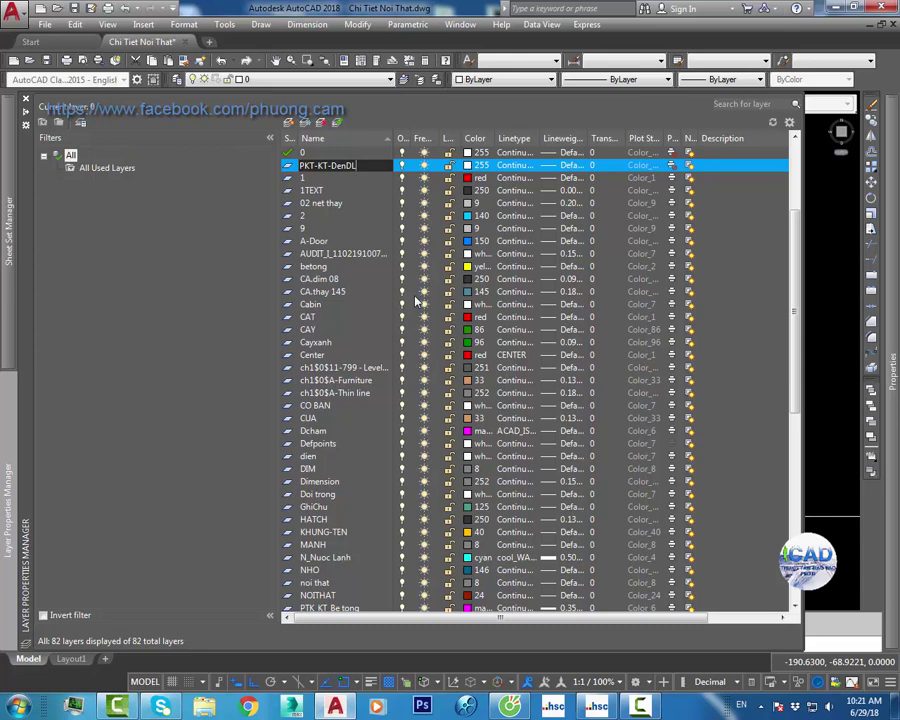
Step: Give layer PKT-KT-DenDL colour index 222 and collapse the Layer Properties Manager
{"action": "left_click", "coordinate": [468, 166]}
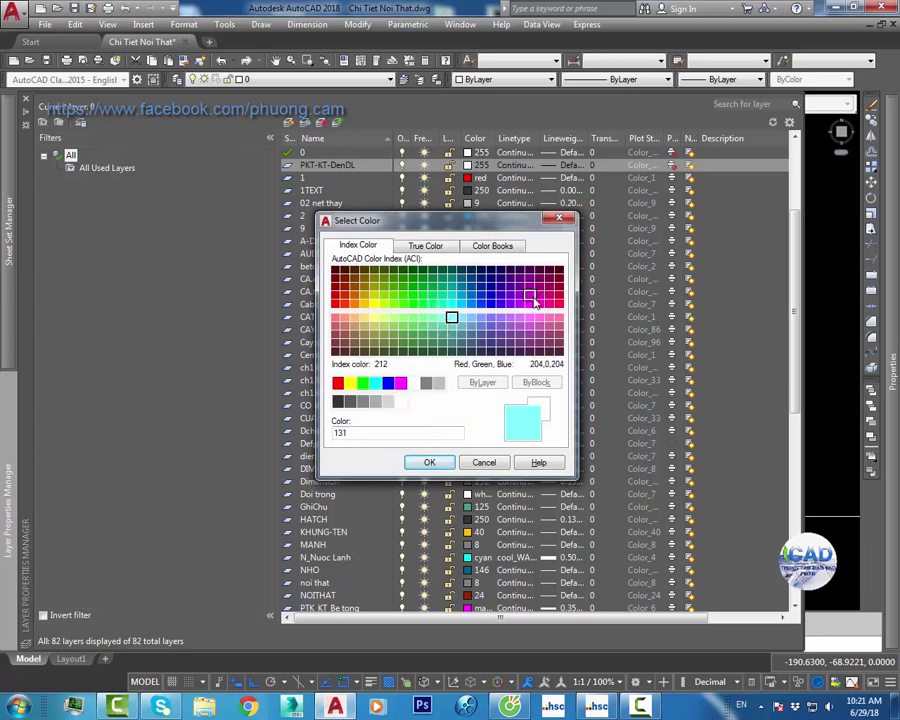
{"action": "left_click", "coordinate": [449, 467]}
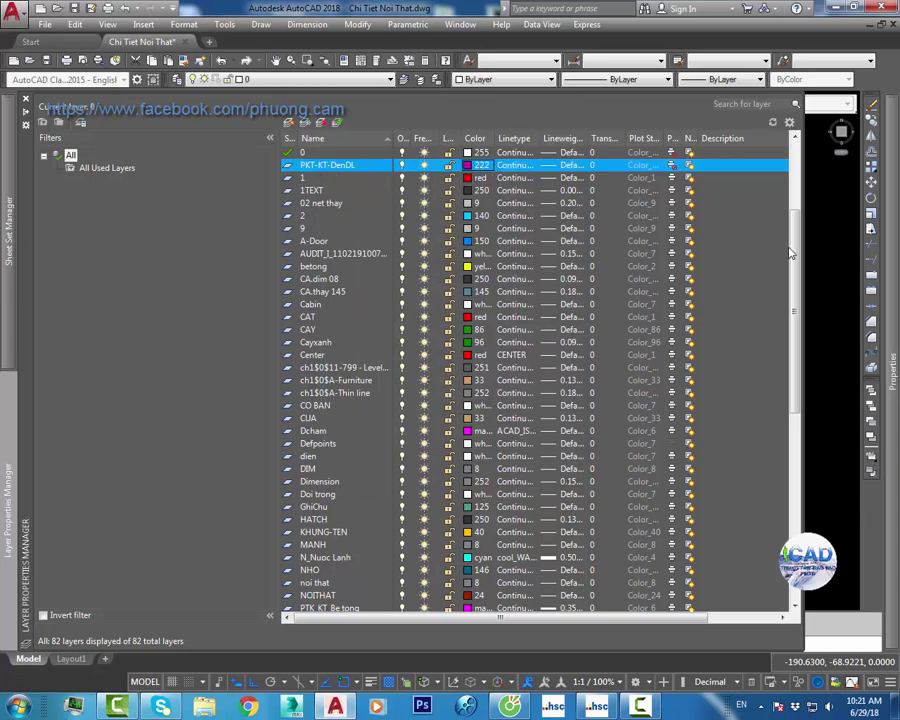
{"action": "left_click", "coordinate": [814, 287]}
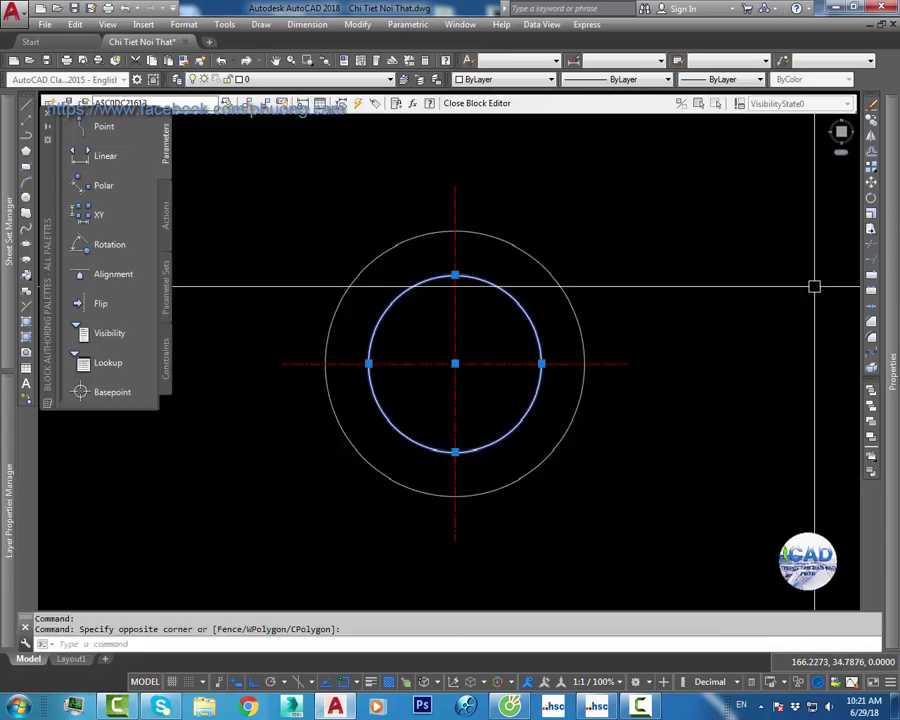
Step: Move the light fixture's inner circle onto layer PKT-KT-DenDL
{"action": "left_click", "coordinate": [312, 80]}
{"action": "scroll", "coordinate": [300, 336], "scroll_direction": "up", "scroll_amount": 3}
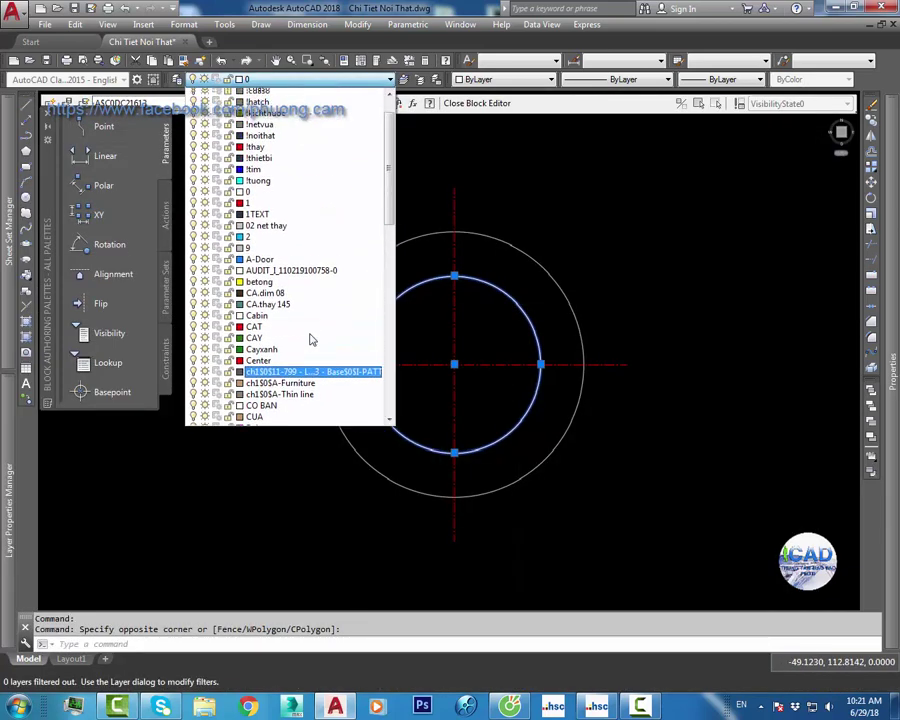
{"action": "scroll", "coordinate": [315, 320], "scroll_direction": "down", "scroll_amount": 4}
{"action": "scroll", "coordinate": [325, 318], "scroll_direction": "down", "scroll_amount": 2}
{"action": "scroll", "coordinate": [325, 318], "scroll_direction": "down", "scroll_amount": 1}
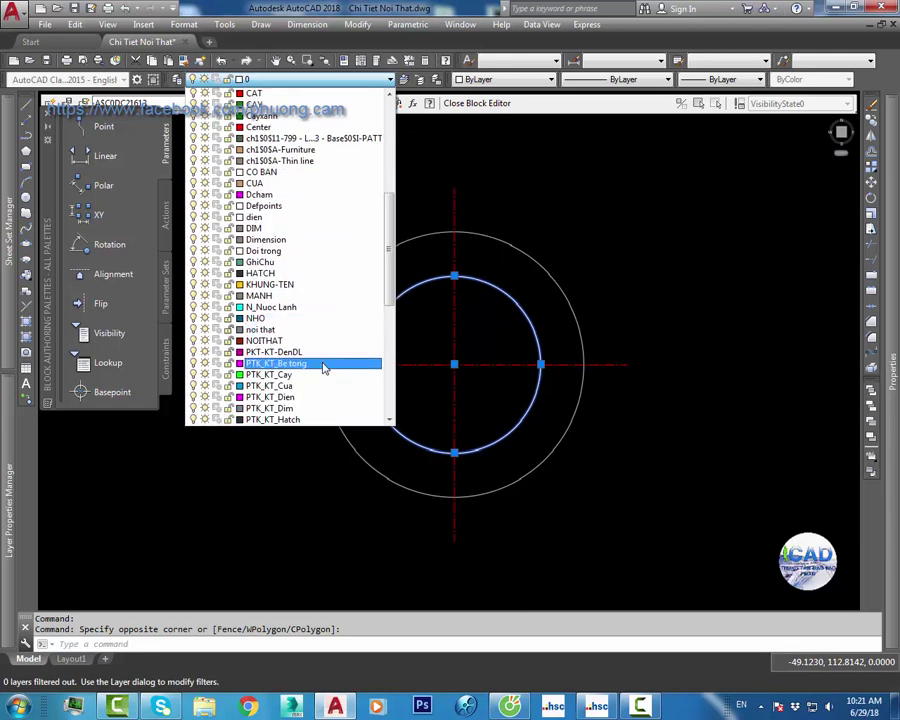
{"action": "scroll", "coordinate": [298, 398], "scroll_direction": "down", "scroll_amount": 3}
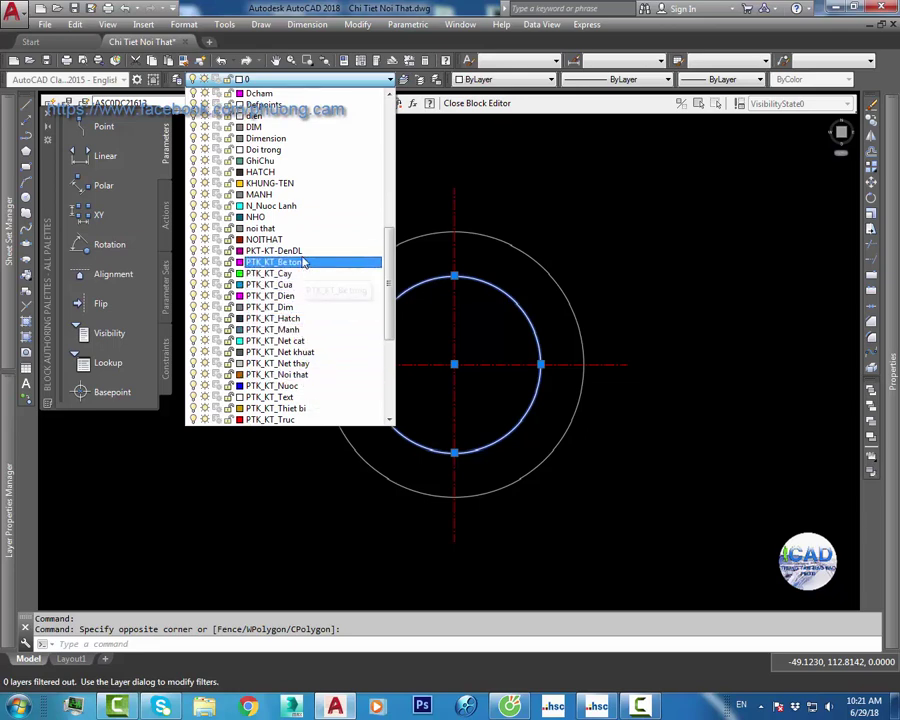
{"action": "scroll", "coordinate": [304, 262], "scroll_direction": "down", "scroll_amount": 4}
{"action": "left_click", "coordinate": [280, 141]}
Step: Close the Block Editor, saving the changes to the light block
{"action": "key", "text": "Escape"}
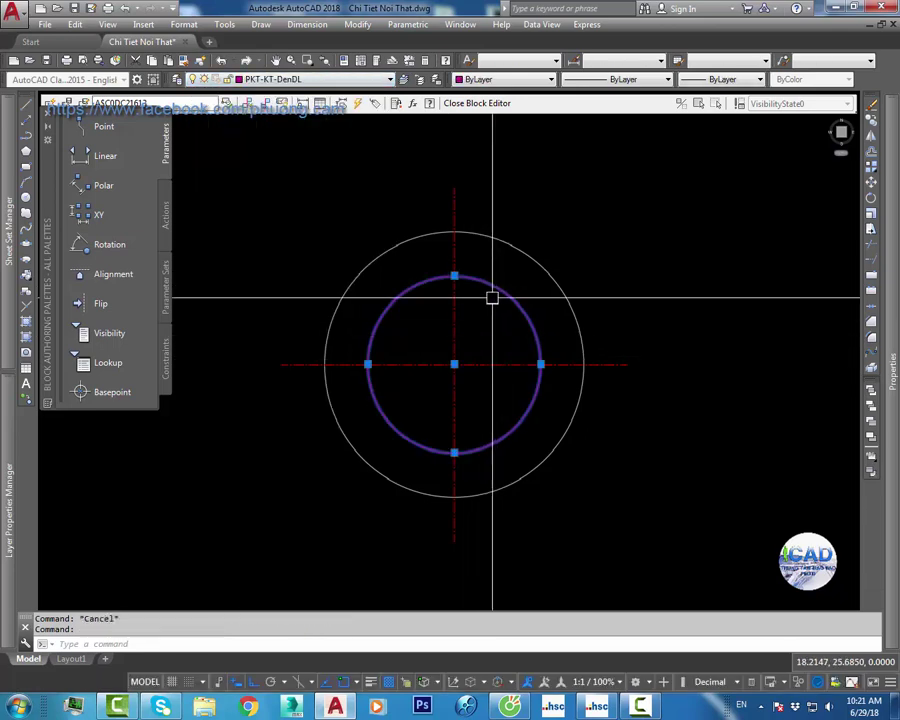
{"action": "key", "text": "Escape"}
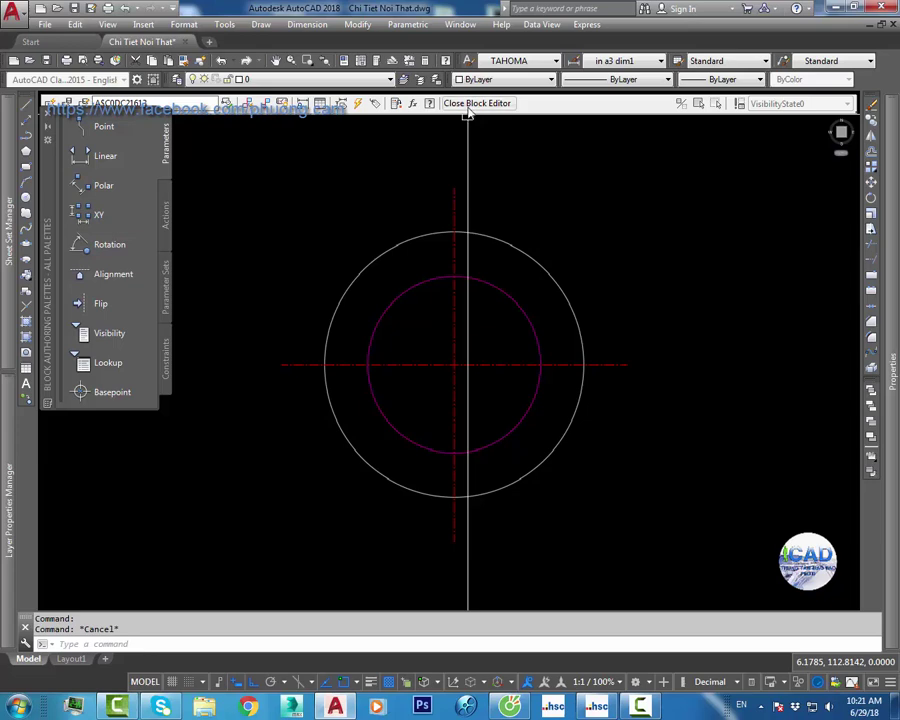
{"action": "left_click", "coordinate": [470, 104]}
{"action": "left_click", "coordinate": [404, 322]}
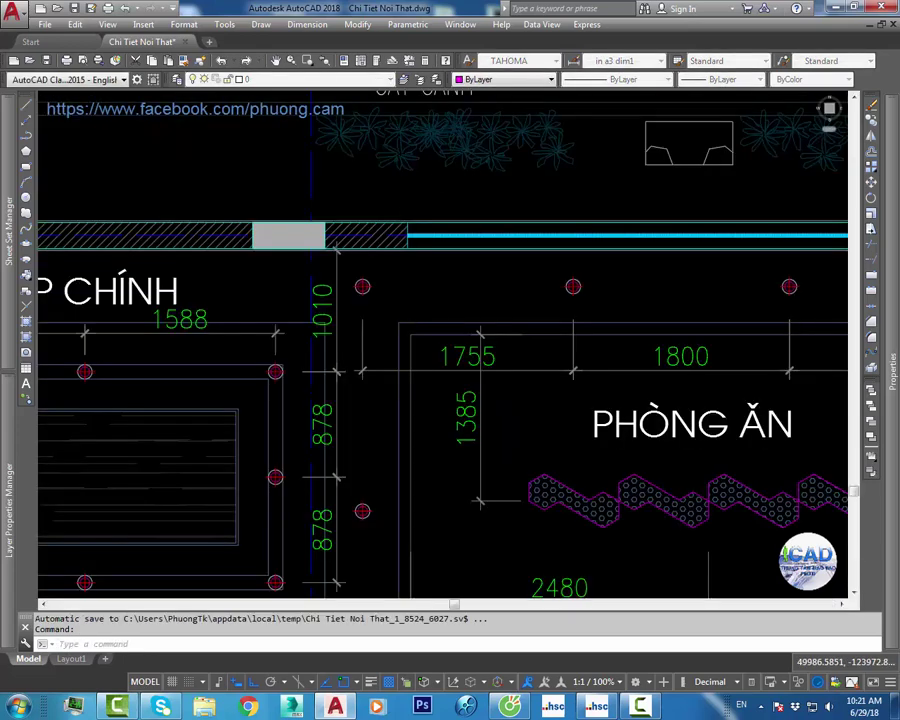
Step: Draw a short horizontal helper line with the L command
{"action": "left_click", "coordinate": [426, 278]}
{"action": "key", "text": "Escape"}
{"action": "type", "text": "l"}
{"action": "key", "text": "Return"}
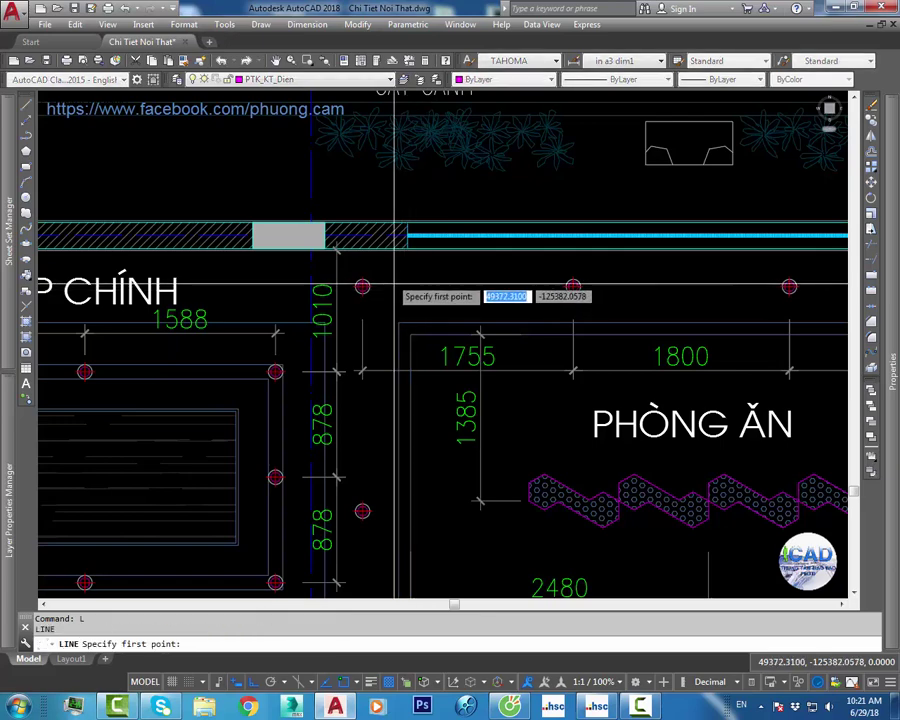
{"action": "left_click", "coordinate": [390, 278]}
{"action": "left_click", "coordinate": [456, 278]}
{"action": "key", "text": "Escape"}
Step: Put the new short line on layer PKT-KT-DenDL
{"action": "left_click_drag", "start_coordinate": [432, 288], "coordinate": [397, 234]}
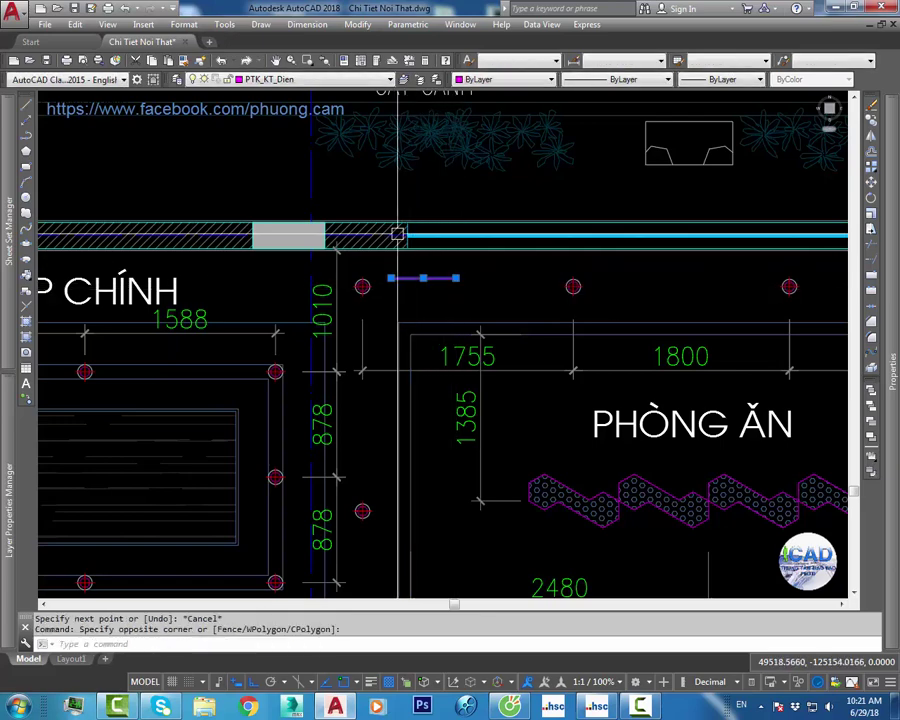
{"action": "left_click", "coordinate": [300, 79]}
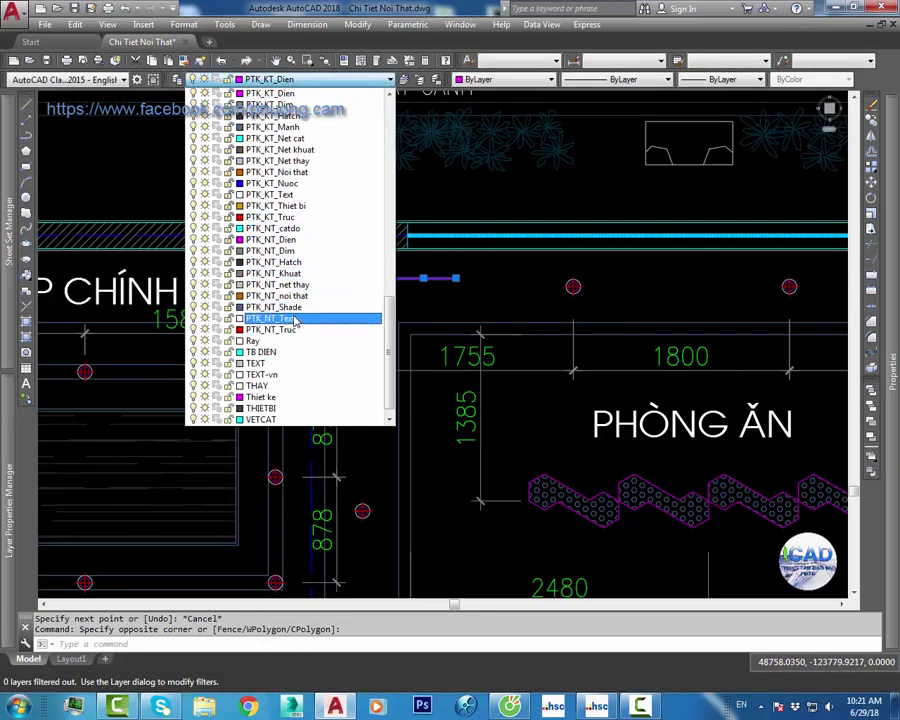
{"action": "scroll", "coordinate": [305, 262], "scroll_direction": "up", "scroll_amount": 2}
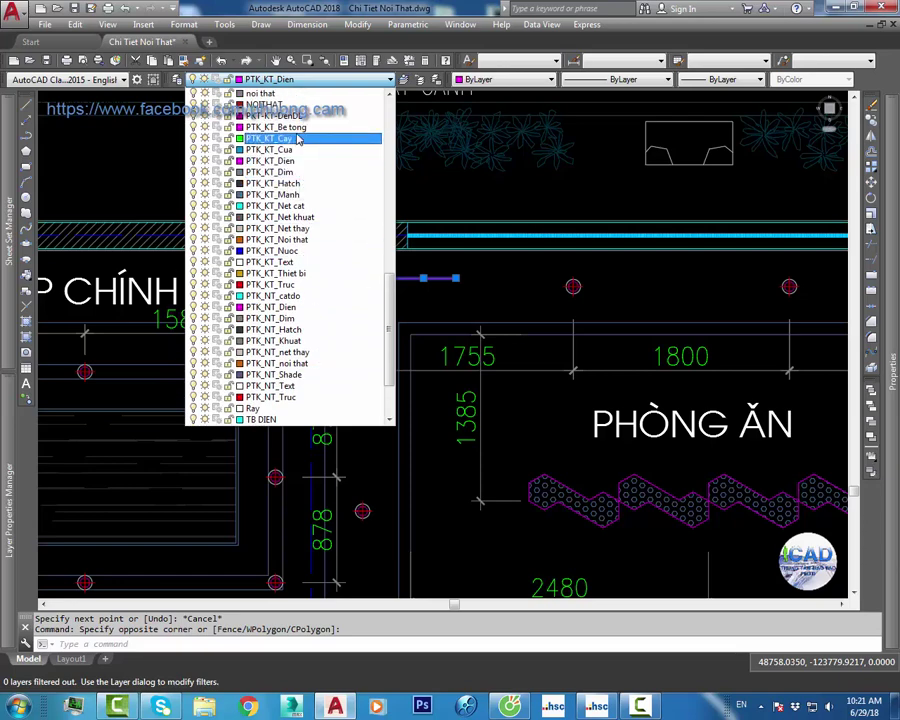
{"action": "left_click", "coordinate": [275, 116]}
Step: Isolate layer PKT-KT-DenDL with LAYISO so only the ceiling lights remain
{"action": "scroll", "coordinate": [428, 276], "scroll_direction": "up", "scroll_amount": 5}
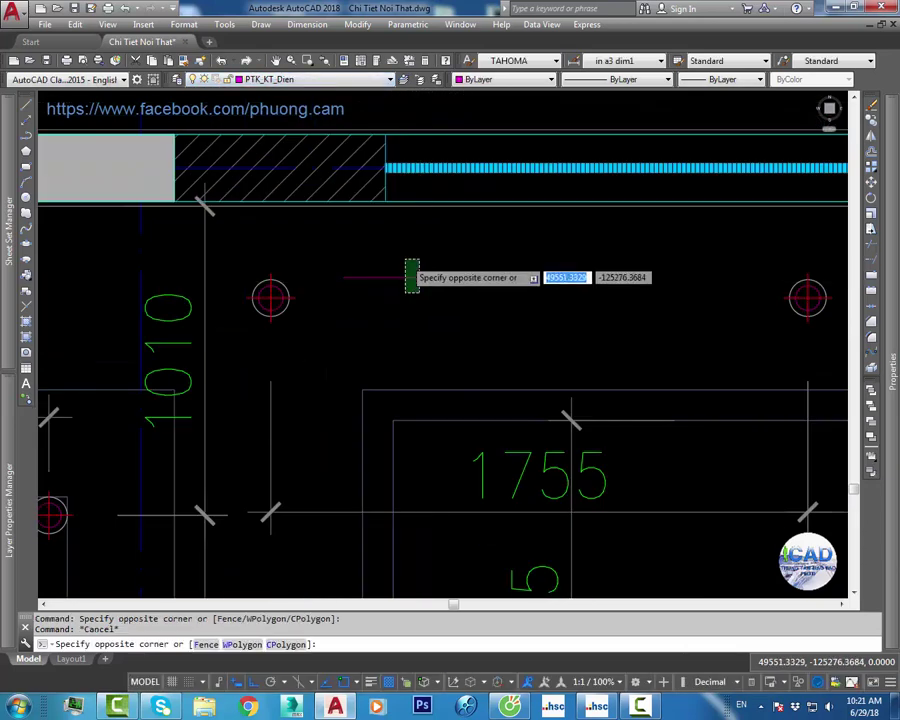
{"action": "type", "text": "layiso"}
{"action": "key", "text": "Return"}
{"action": "scroll", "coordinate": [425, 330], "scroll_direction": "down", "scroll_amount": 5}
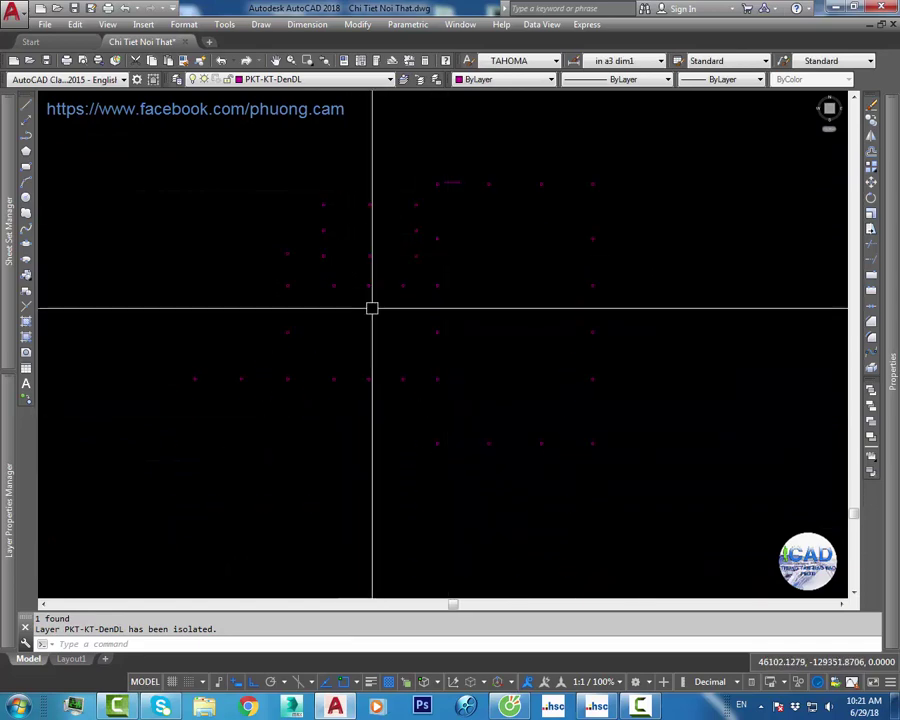
Step: Erase the stray short helper line
{"action": "left_click", "coordinate": [646, 476]}
{"action": "left_click", "coordinate": [211, 203]}
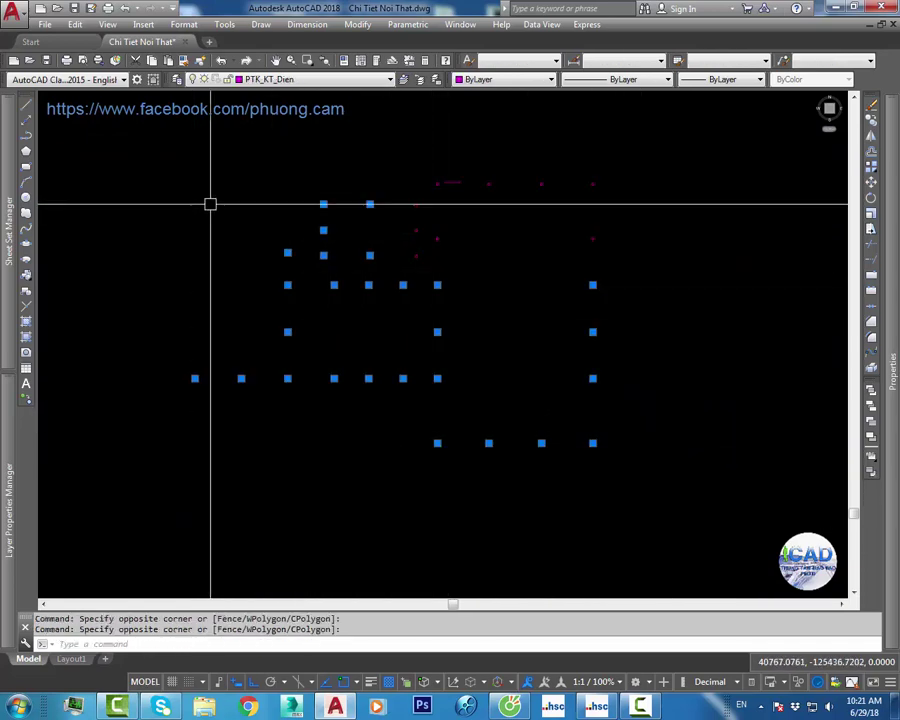
{"action": "key", "text": "Escape"}
{"action": "type", "text": "e"}
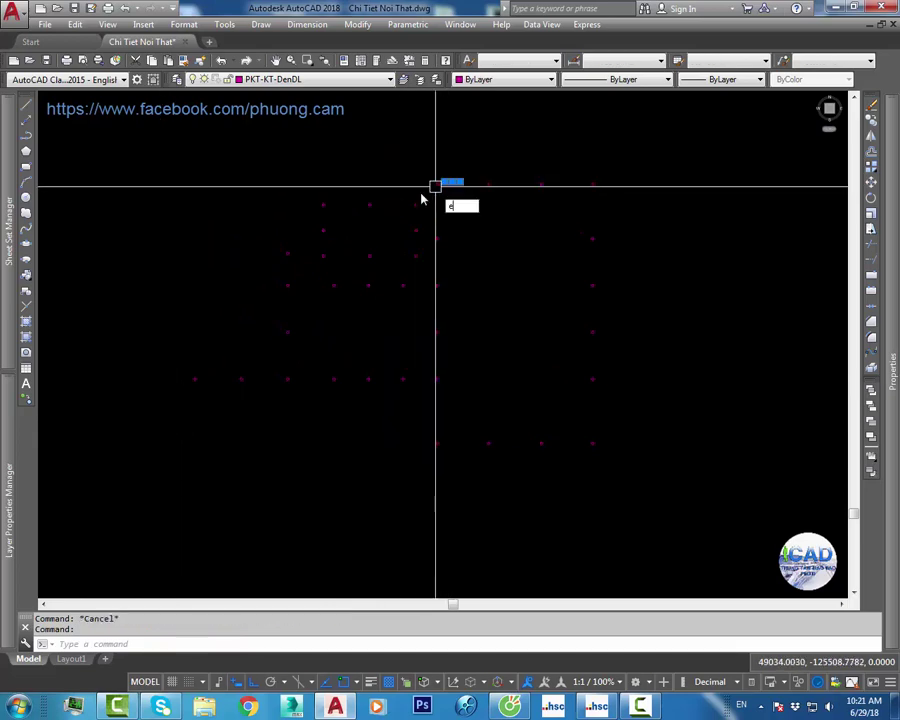
{"action": "key", "text": "Return"}
{"action": "left_click", "coordinate": [145, 156]}
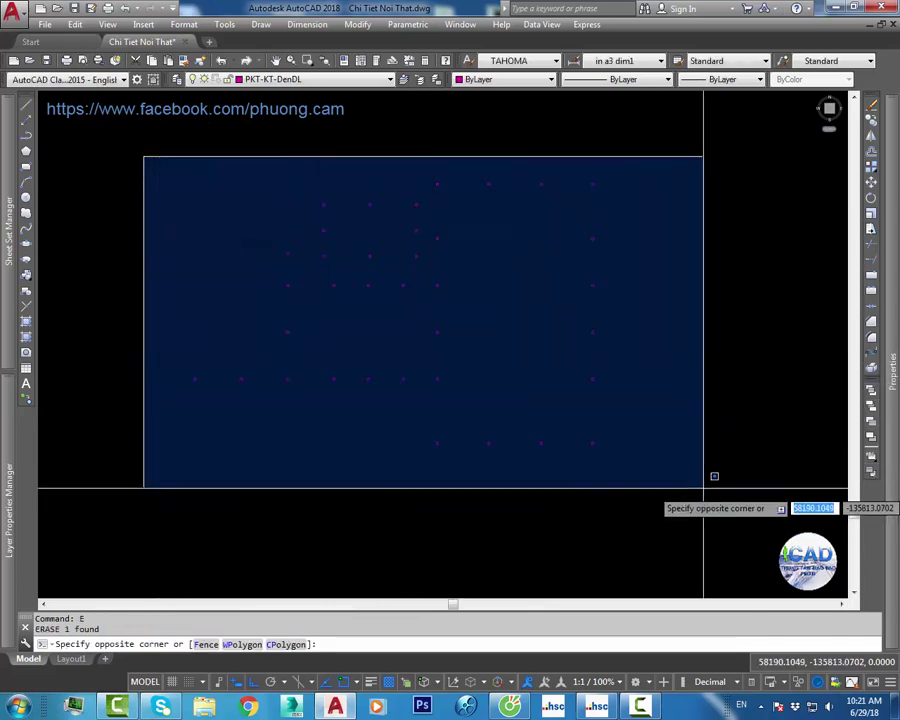
Step: Select the ceiling light fixtures and check their properties
{"action": "left_click", "coordinate": [710, 474]}
{"action": "key", "text": "ctrl+1"}
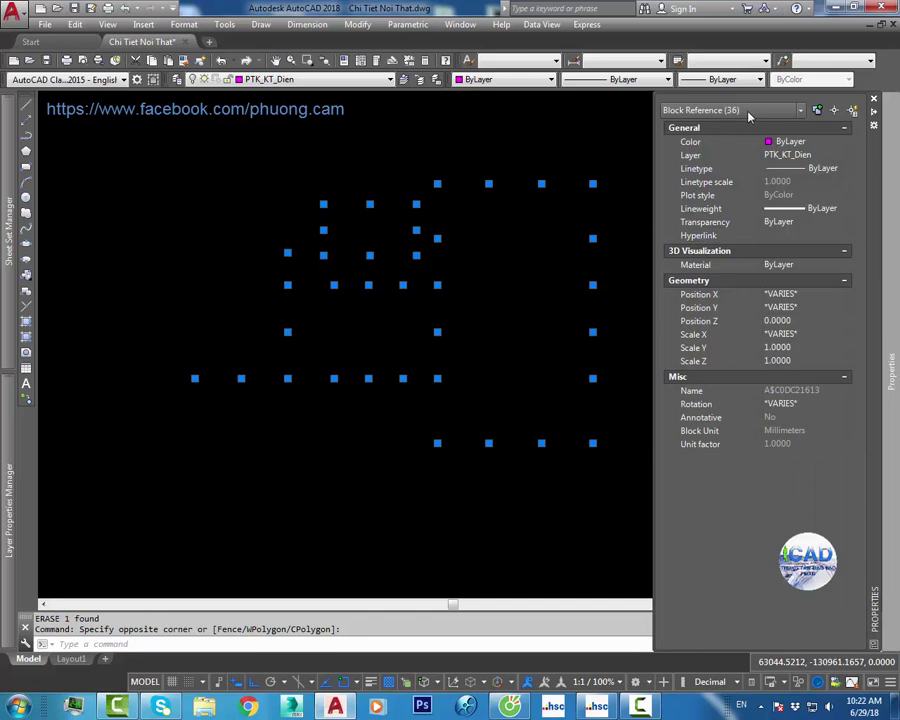
{"action": "key", "text": "Escape"}
{"action": "key", "text": "ctrl+1"}
Step: Turn all layers back on with LAYON
{"action": "type", "text": "layon"}
{"action": "key", "text": "Return"}
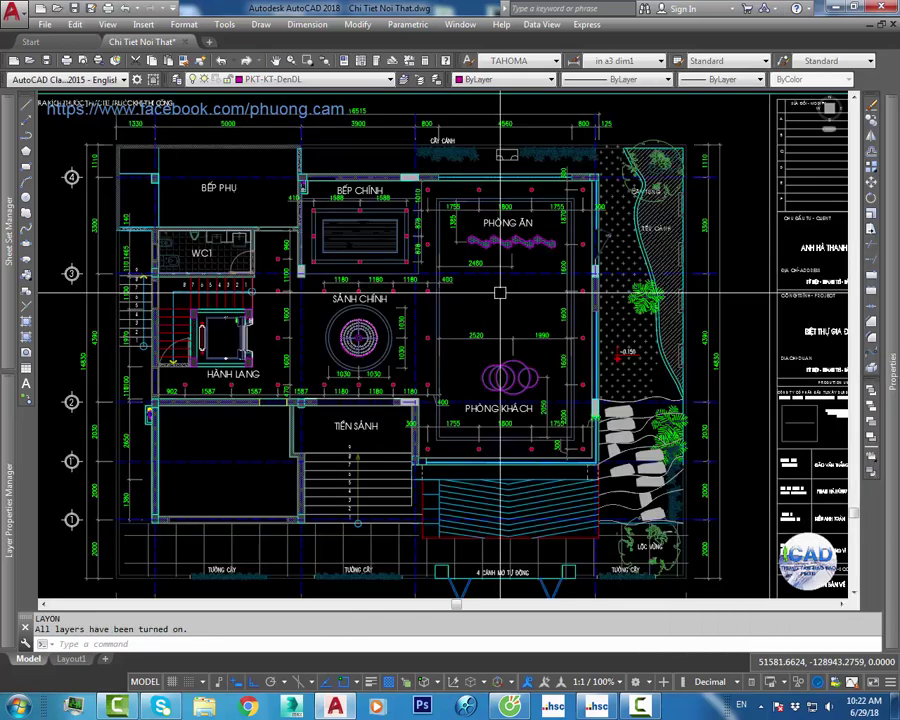
{"action": "scroll", "coordinate": [505, 250], "scroll_direction": "up", "scroll_amount": 2}
Step: Zoom and pan around the ceiling plan, briefly selecting the Phòng Khách chandelier
{"action": "left_click", "coordinate": [540, 455]}
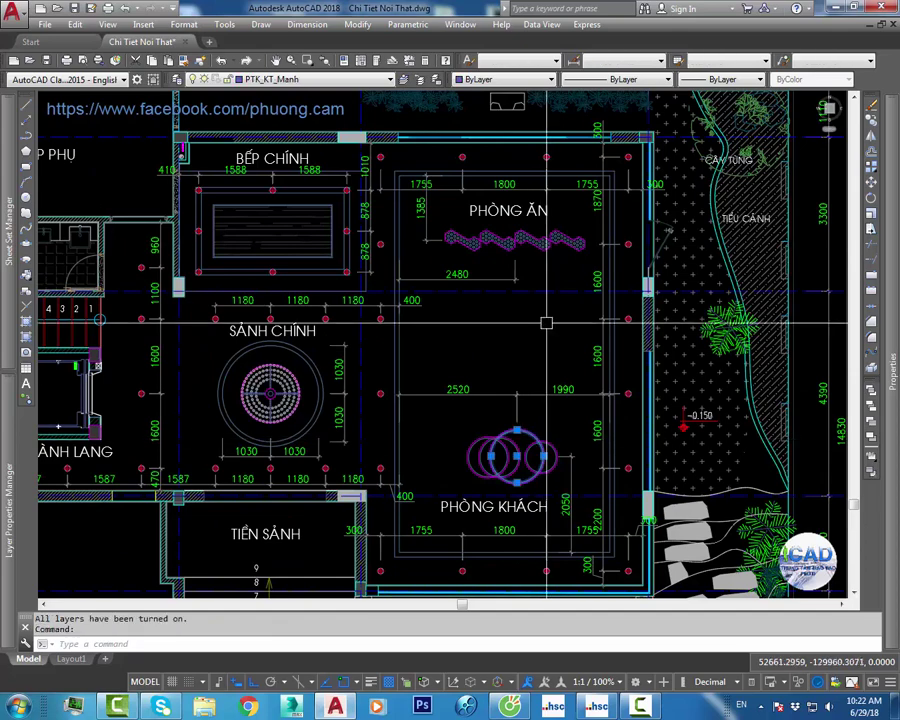
{"action": "key", "text": "Escape"}
{"action": "scroll", "coordinate": [490, 330], "scroll_direction": "down", "scroll_amount": 2}
{"action": "scroll", "coordinate": [339, 336], "scroll_direction": "down", "scroll_amount": 1}
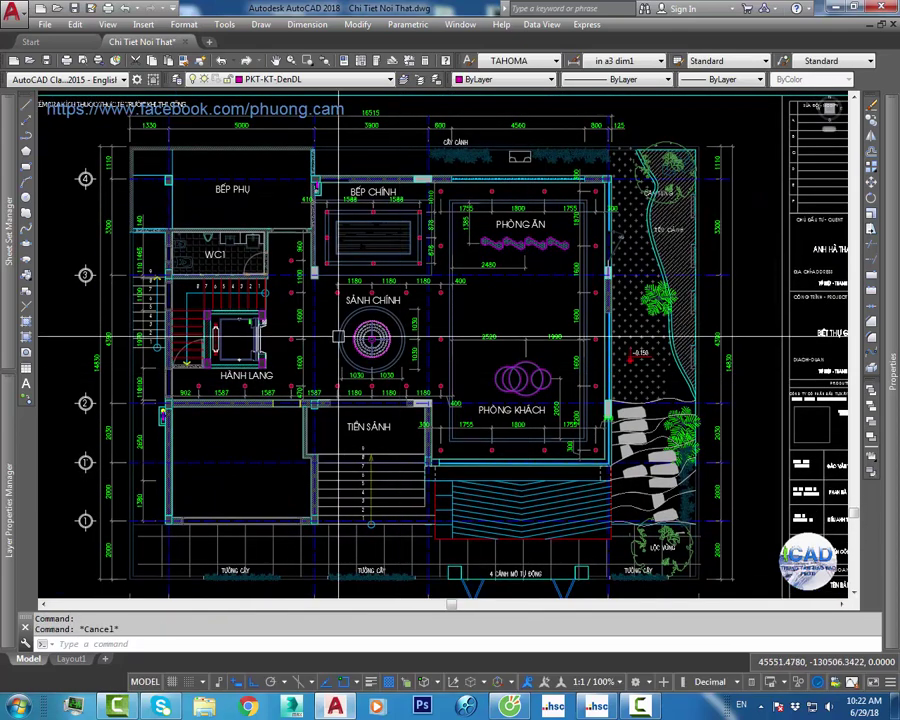
{"action": "scroll", "coordinate": [339, 336], "scroll_direction": "up", "scroll_amount": 2}
{"action": "middle_click_drag", "start_coordinate": [654, 284], "coordinate": [640, 368]}
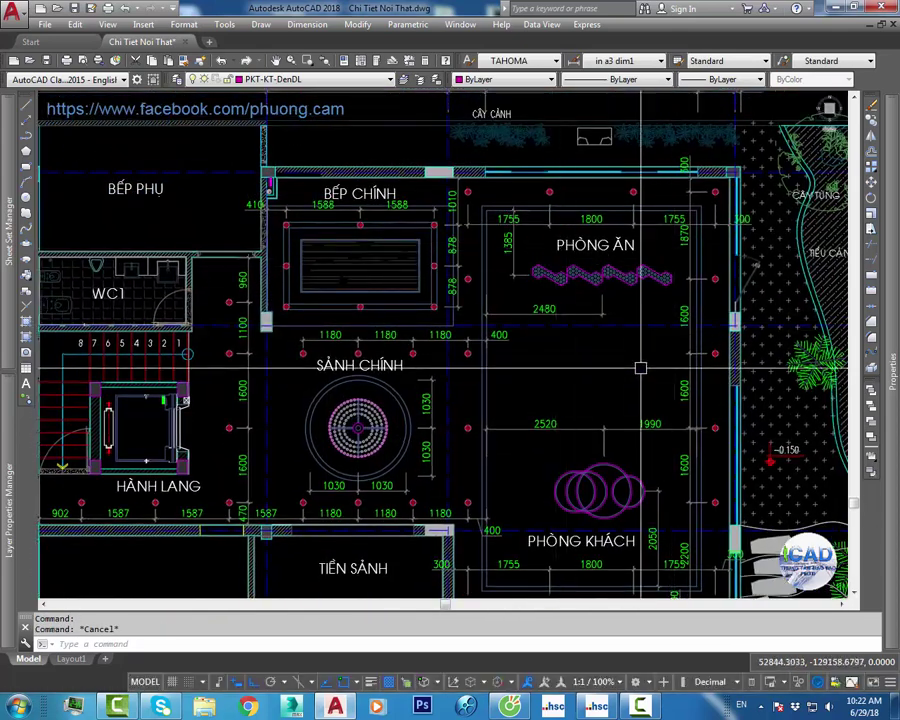
{"action": "scroll", "coordinate": [640, 368], "scroll_direction": "down", "scroll_amount": 3}
{"action": "scroll", "coordinate": [411, 404], "scroll_direction": "down", "scroll_amount": 2}
{"action": "scroll", "coordinate": [411, 404], "scroll_direction": "up", "scroll_amount": 5}
{"action": "scroll", "coordinate": [411, 404], "scroll_direction": "up", "scroll_amount": 2}
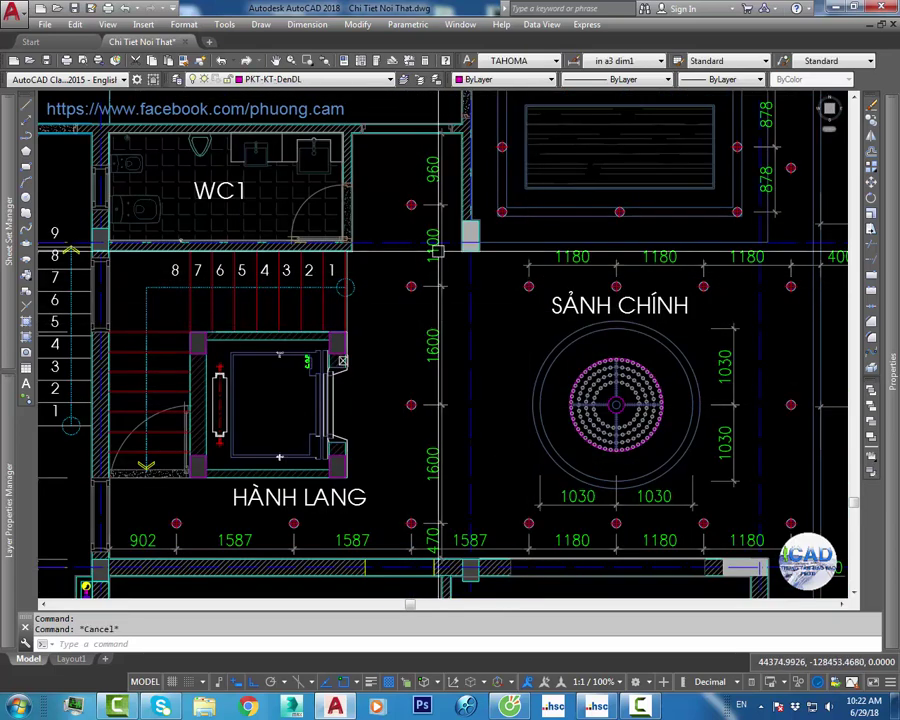
{"action": "scroll", "coordinate": [452, 279], "scroll_direction": "down", "scroll_amount": 6}
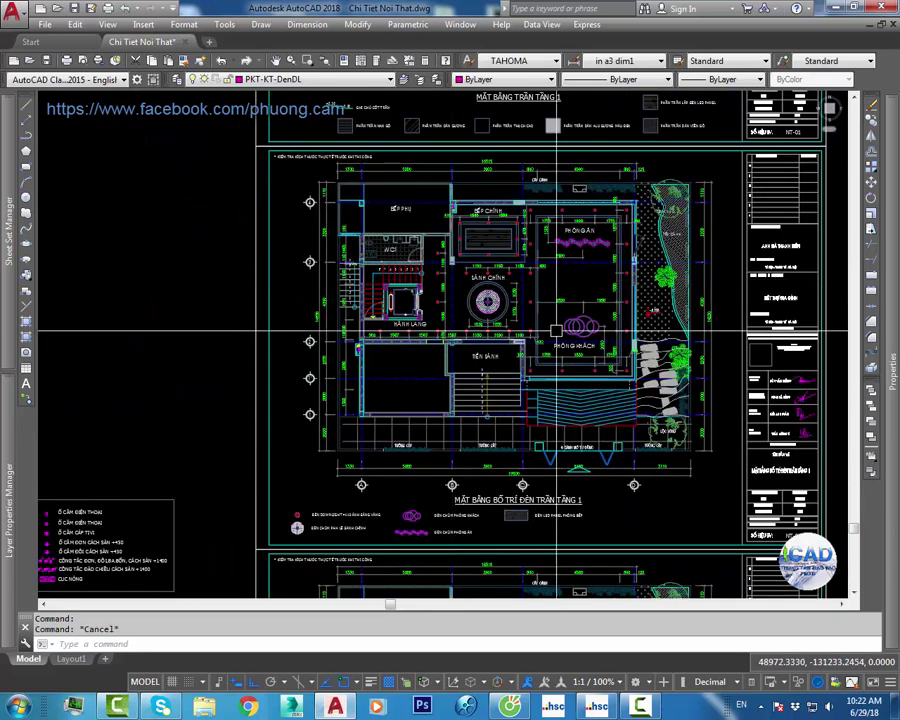
{"action": "middle_click_drag", "start_coordinate": [452, 310], "coordinate": [444, 313]}
{"action": "scroll", "coordinate": [506, 285], "scroll_direction": "up", "scroll_amount": 2}
{"action": "scroll", "coordinate": [506, 285], "scroll_direction": "up", "scroll_amount": 3}
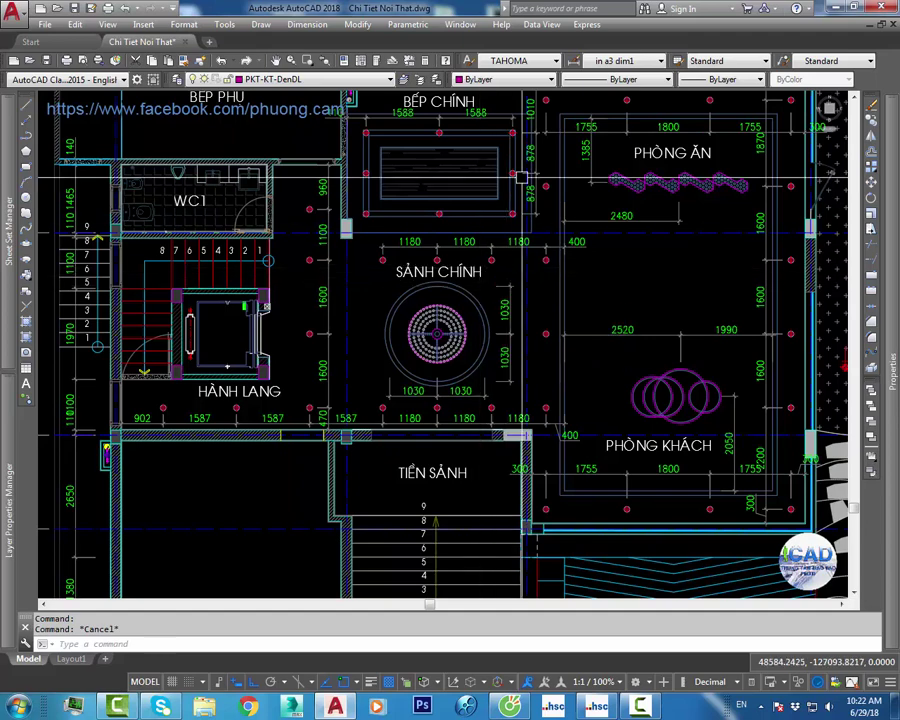
Step: Pan past the ceiling-wiring and floor-tiling sheets to the furniture details and centre CHI TIẾT 1
{"action": "key", "text": "ctrl+1"}
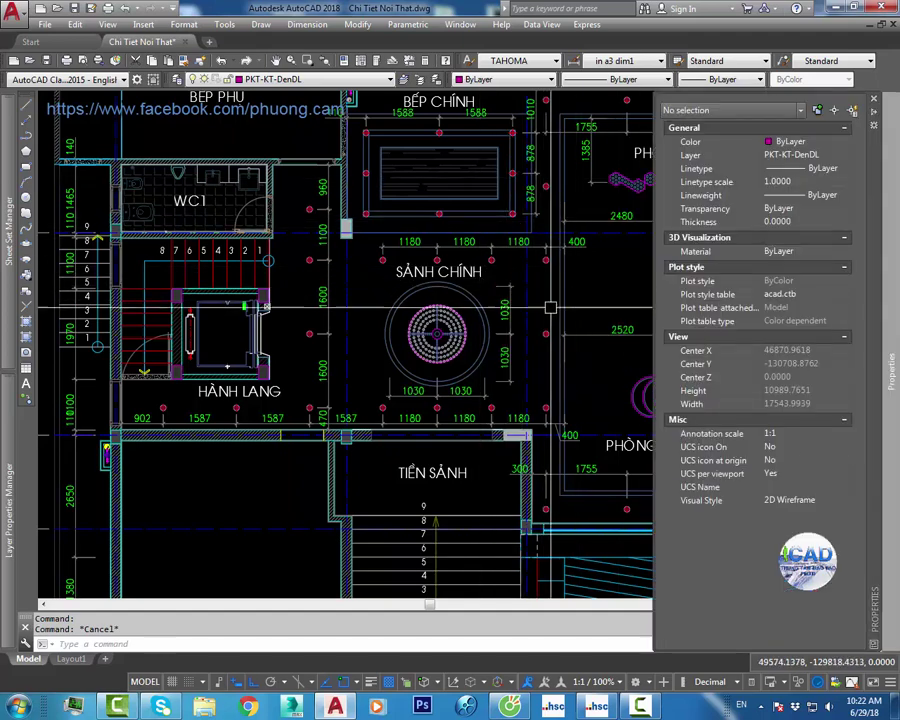
{"action": "middle_click_drag", "start_coordinate": [550, 307], "coordinate": [520, 214]}
{"action": "key", "text": "ctrl+1"}
{"action": "scroll", "coordinate": [520, 214], "scroll_direction": "down", "scroll_amount": 2}
{"action": "mouse_move", "coordinate": [459, 415]}
{"action": "middle_mouse_down"}
{"action": "mouse_move", "coordinate": [515, 385]}
{"action": "mouse_move", "coordinate": [515, 242]}
{"action": "middle_mouse_up"}
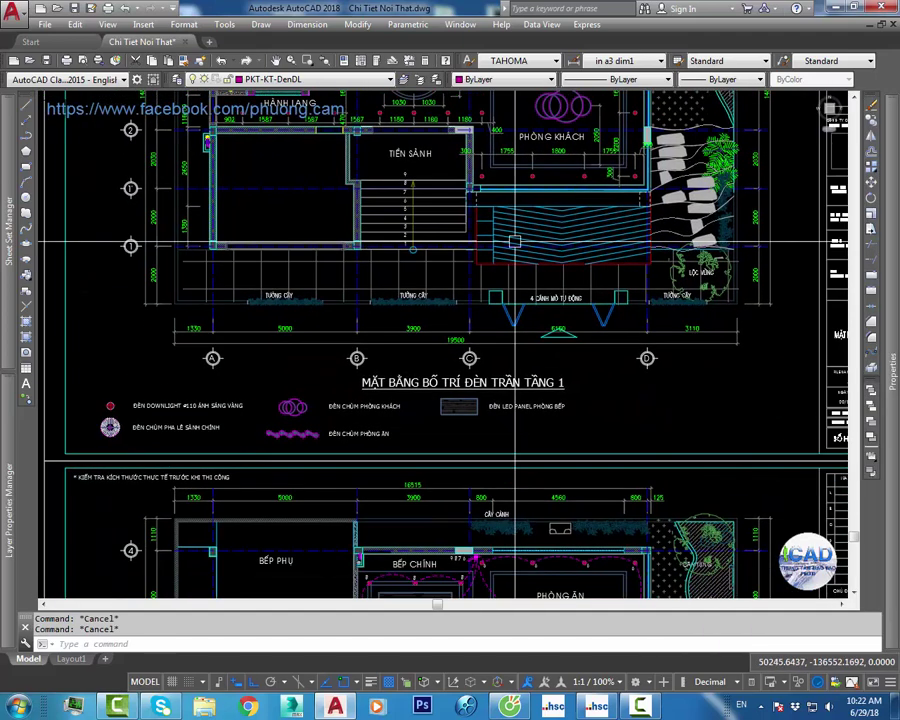
{"action": "scroll", "coordinate": [515, 243], "scroll_direction": "down", "scroll_amount": 4}
{"action": "middle_click_drag", "start_coordinate": [335, 327], "coordinate": [310, 226]}
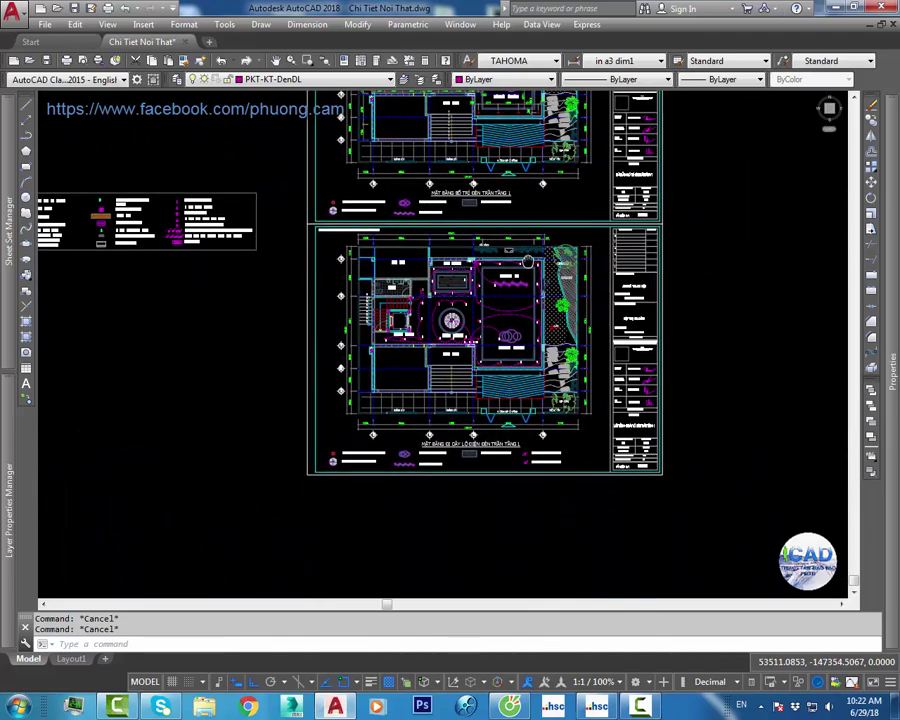
{"action": "mouse_move", "coordinate": [527, 262]}
{"action": "middle_mouse_down"}
{"action": "mouse_move", "coordinate": [503, 382]}
{"action": "mouse_move", "coordinate": [398, 572]}
{"action": "middle_mouse_up"}
{"action": "middle_click_drag", "start_coordinate": [598, 266], "coordinate": [548, 326]}
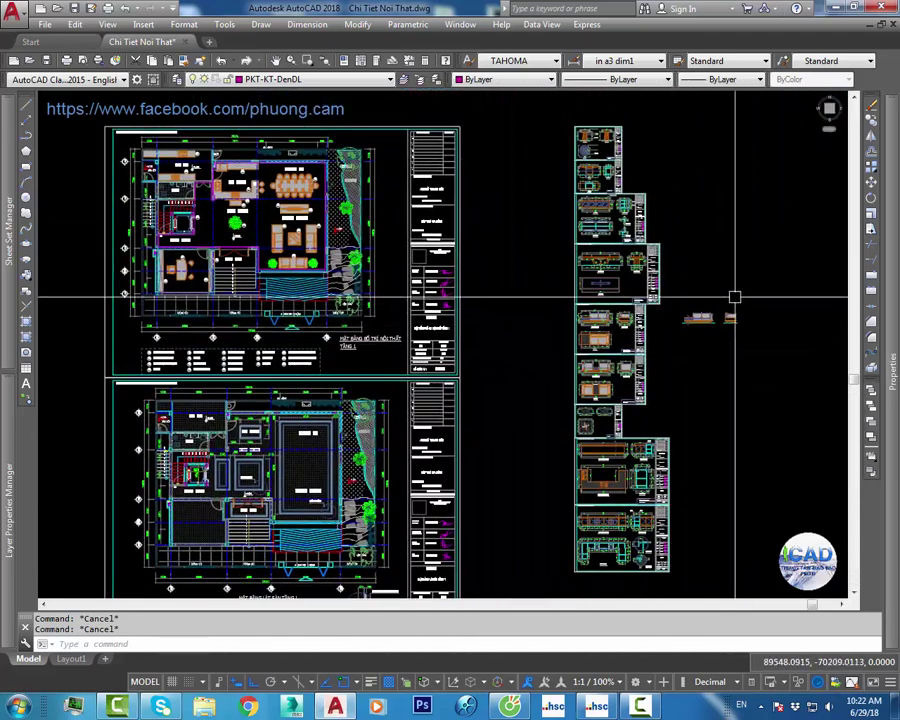
{"action": "scroll", "coordinate": [597, 197], "scroll_direction": "up", "scroll_amount": 1}
{"action": "scroll", "coordinate": [597, 197], "scroll_direction": "up", "scroll_amount": 4}
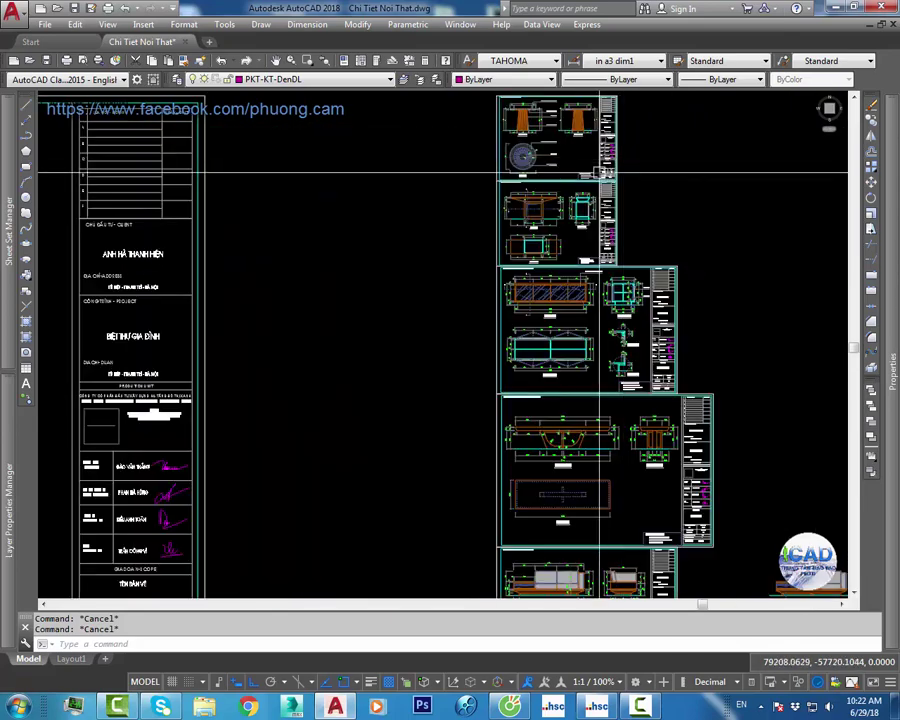
{"action": "scroll", "coordinate": [597, 197], "scroll_direction": "up", "scroll_amount": 3}
{"action": "middle_click_drag", "start_coordinate": [597, 197], "coordinate": [567, 397]}
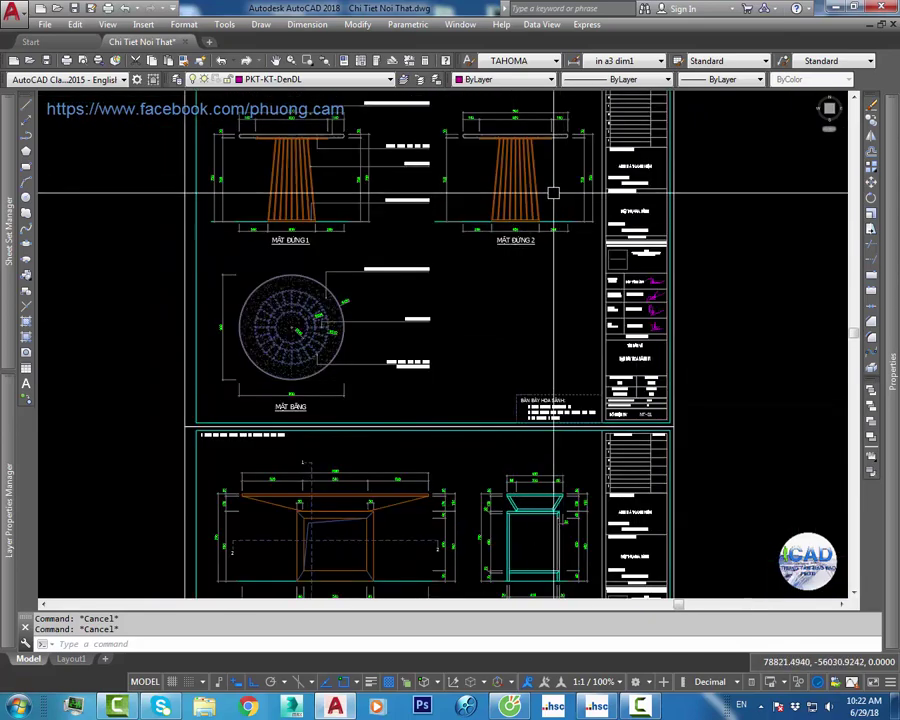
{"action": "scroll", "coordinate": [550, 194], "scroll_direction": "down", "scroll_amount": 5}
{"action": "scroll", "coordinate": [553, 258], "scroll_direction": "up", "scroll_amount": 1}
{"action": "scroll", "coordinate": [545, 270], "scroll_direction": "up", "scroll_amount": 3}
{"action": "scroll", "coordinate": [538, 278], "scroll_direction": "up", "scroll_amount": 4}
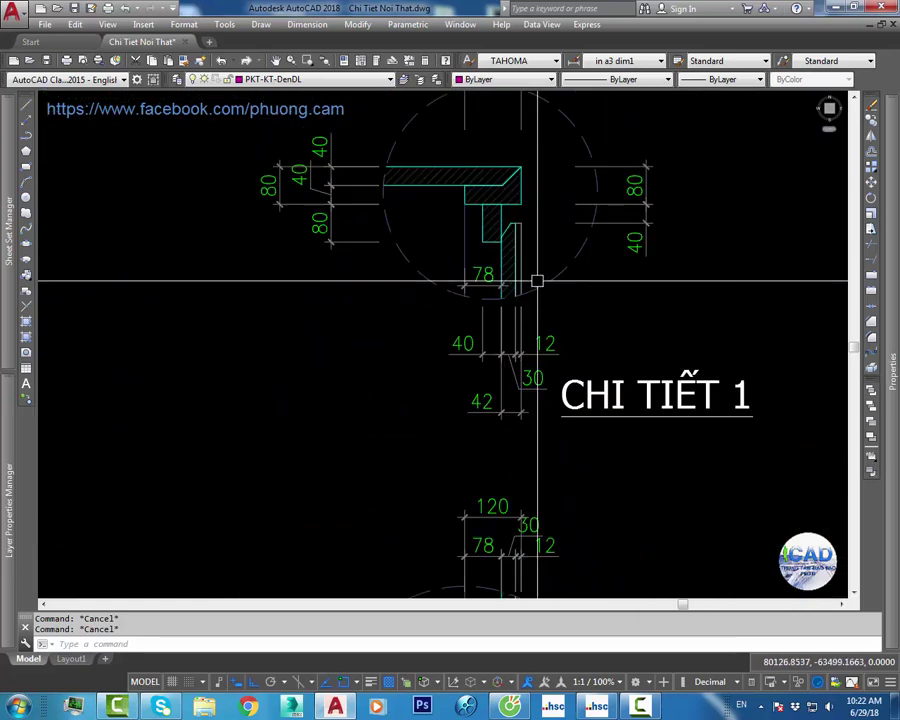
{"action": "middle_click_drag", "start_coordinate": [620, 197], "coordinate": [620, 297]}
{"action": "left_click", "coordinate": [696, 180]}
{"action": "left_click", "coordinate": [632, 340]}
{"action": "scroll", "coordinate": [596, 290], "scroll_direction": "down", "scroll_amount": 3}
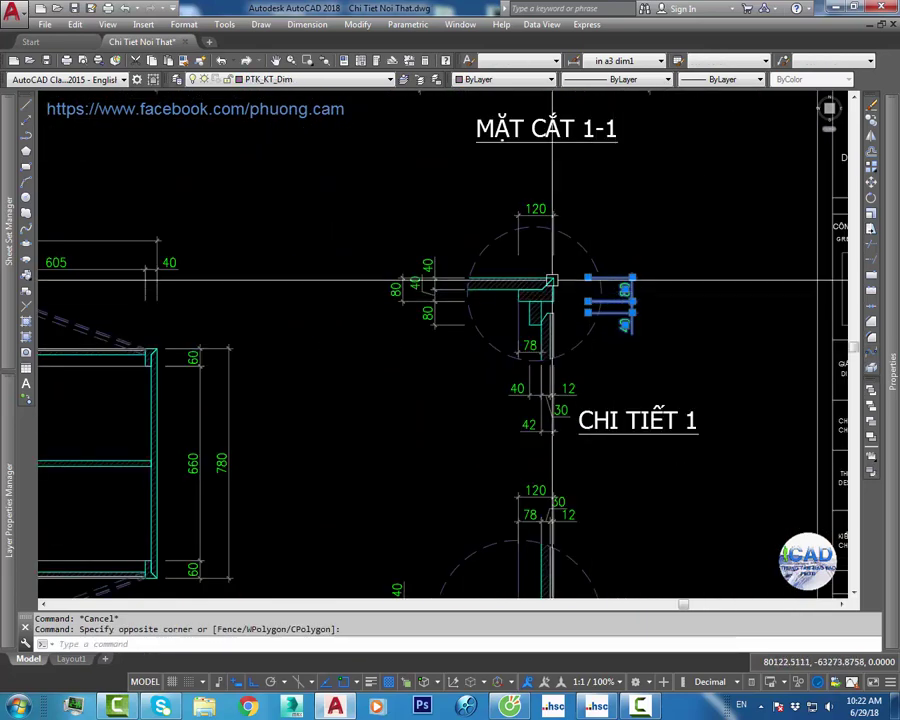
{"action": "key", "text": "Escape"}
{"action": "middle_click_drag", "start_coordinate": [430, 257], "coordinate": [455, 285]}
{"action": "left_click", "coordinate": [467, 253]}
{"action": "left_click", "coordinate": [373, 404]}
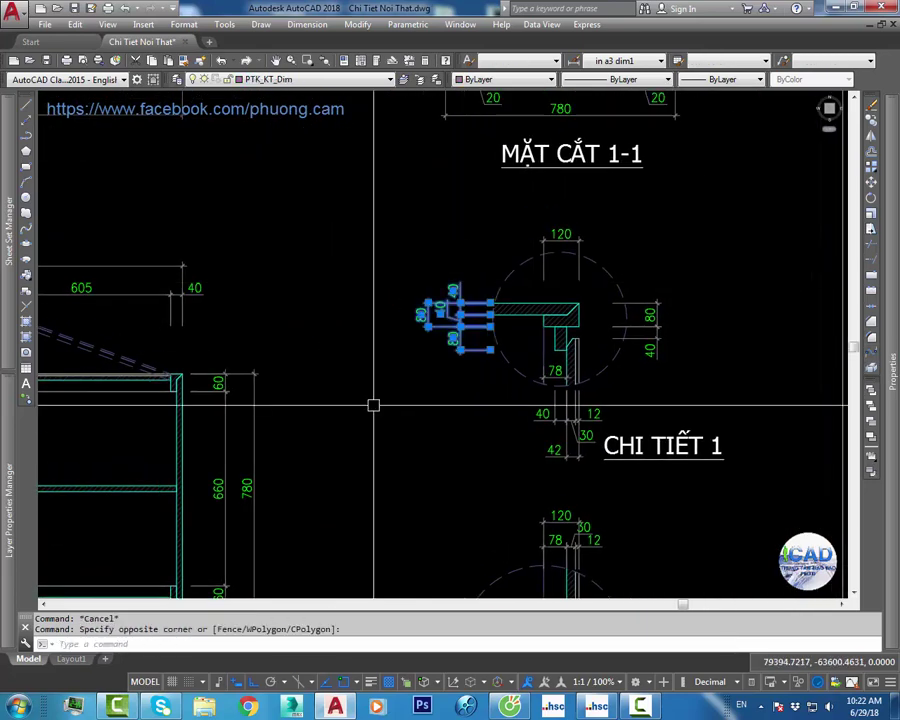
{"action": "key", "text": "Escape"}
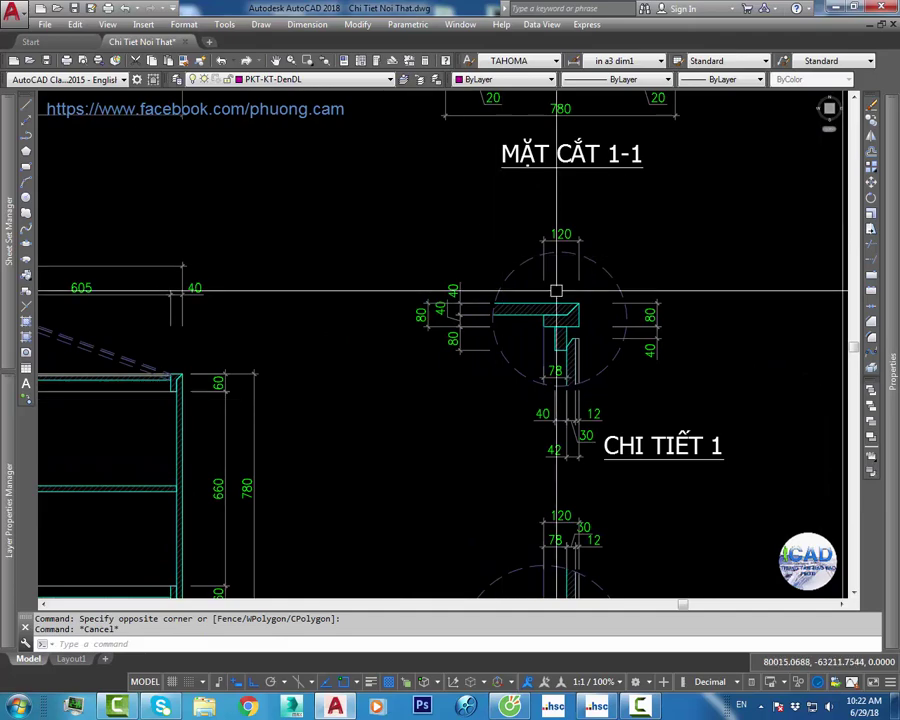
{"action": "type", "text": "ma"}
{"action": "key", "text": "Return"}
{"action": "key", "text": "Escape"}
{"action": "type", "text": "c"}
{"action": "key", "text": "Return"}
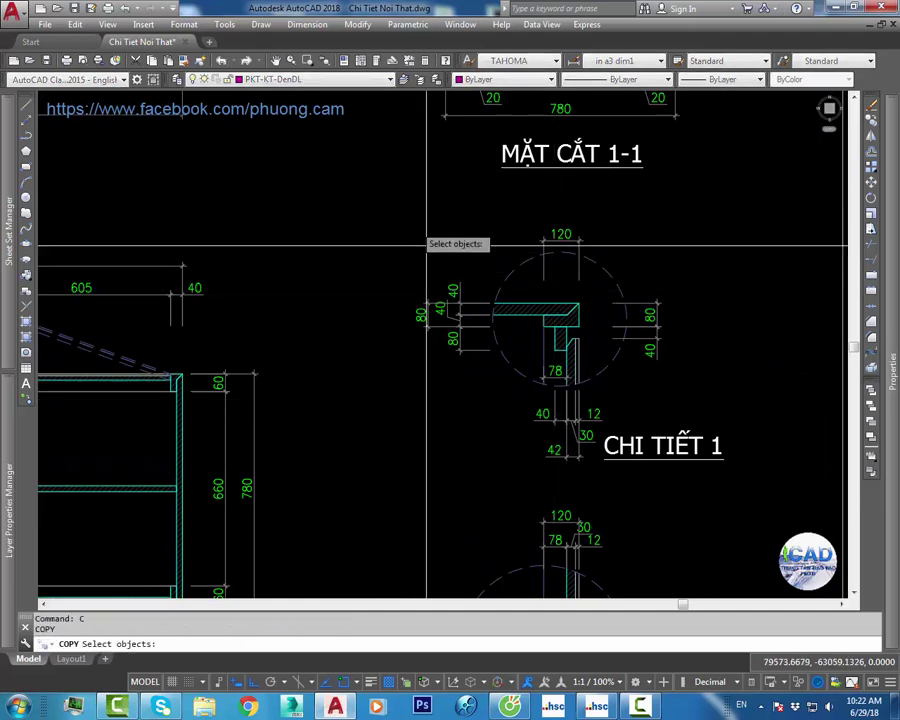
{"action": "left_click", "coordinate": [414, 208]}
{"action": "left_click", "coordinate": [746, 465]}
{"action": "scroll", "coordinate": [670, 399], "scroll_direction": "down", "scroll_amount": 4}
{"action": "key", "text": "Return"}
{"action": "left_click", "coordinate": [678, 398]}
{"action": "middle_click_drag", "start_coordinate": [700, 400], "coordinate": [170, 390]}
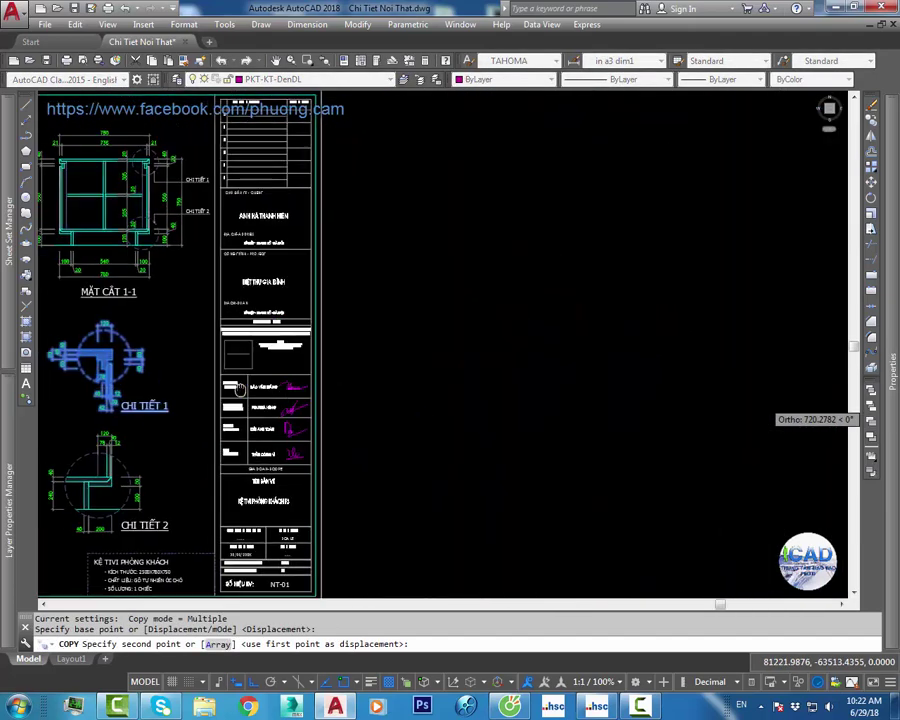
{"action": "left_click", "coordinate": [500, 380]}
{"action": "key", "text": "Escape"}
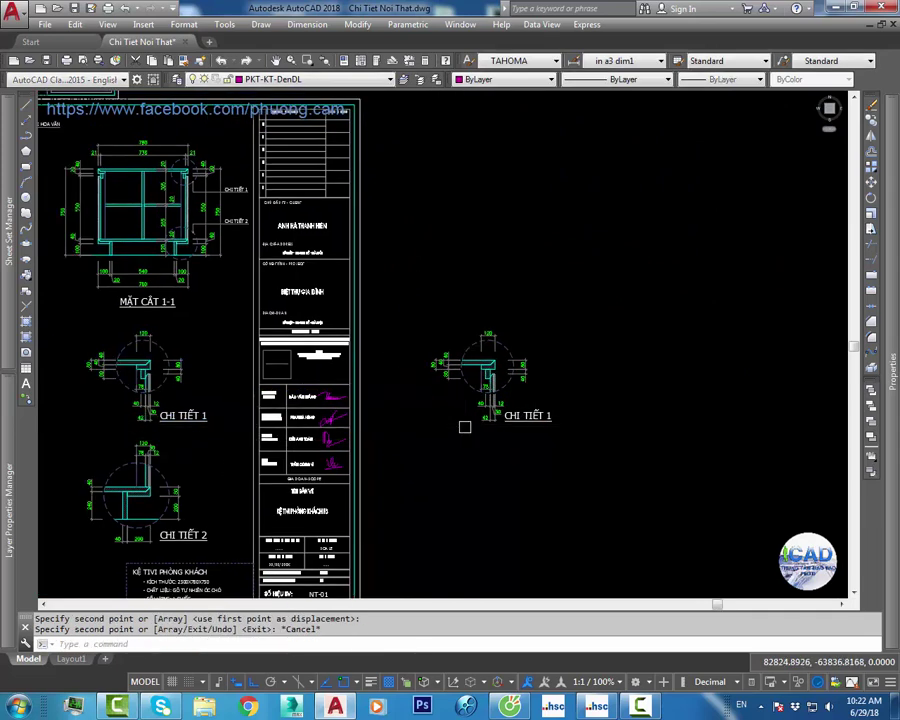
{"action": "type", "text": "mm"}
{"action": "key", "text": "Return"}
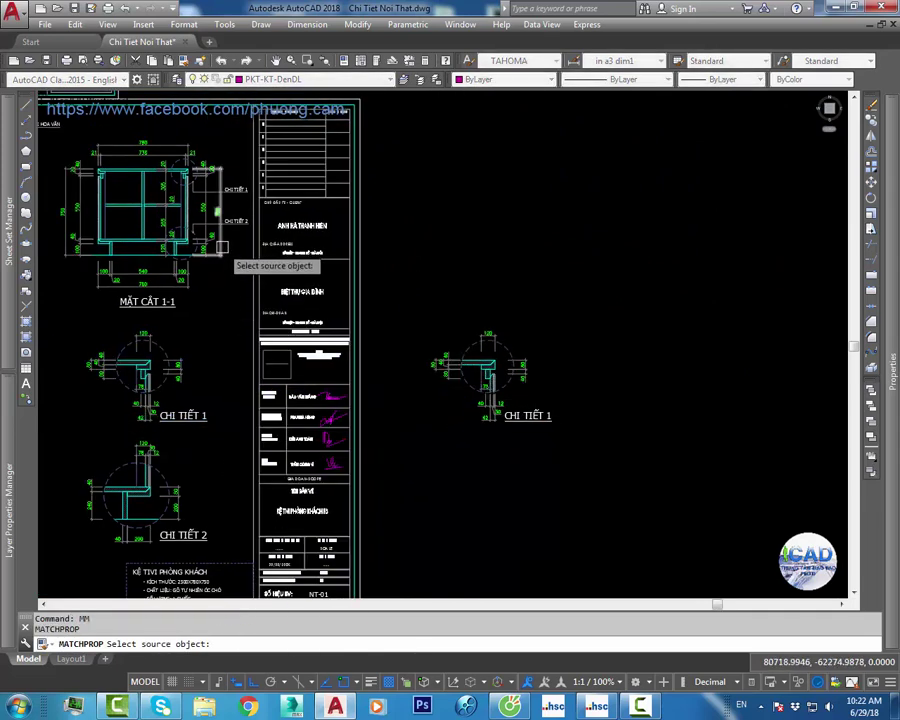
{"action": "left_click", "coordinate": [221, 247]}
{"action": "middle_click_drag", "start_coordinate": [340, 248], "coordinate": [380, 254]}
{"action": "middle_click_drag", "start_coordinate": [206, 310], "coordinate": [683, 342]}
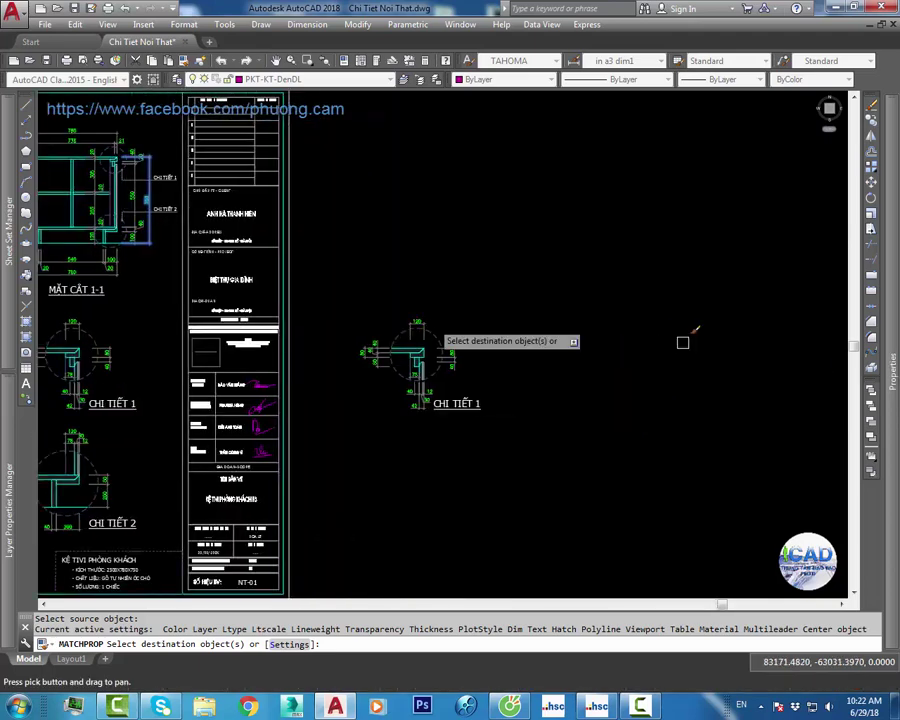
{"action": "scroll", "coordinate": [530, 370], "scroll_direction": "up", "scroll_amount": 3}
{"action": "left_click_drag", "start_coordinate": [450, 300], "coordinate": [394, 382]}
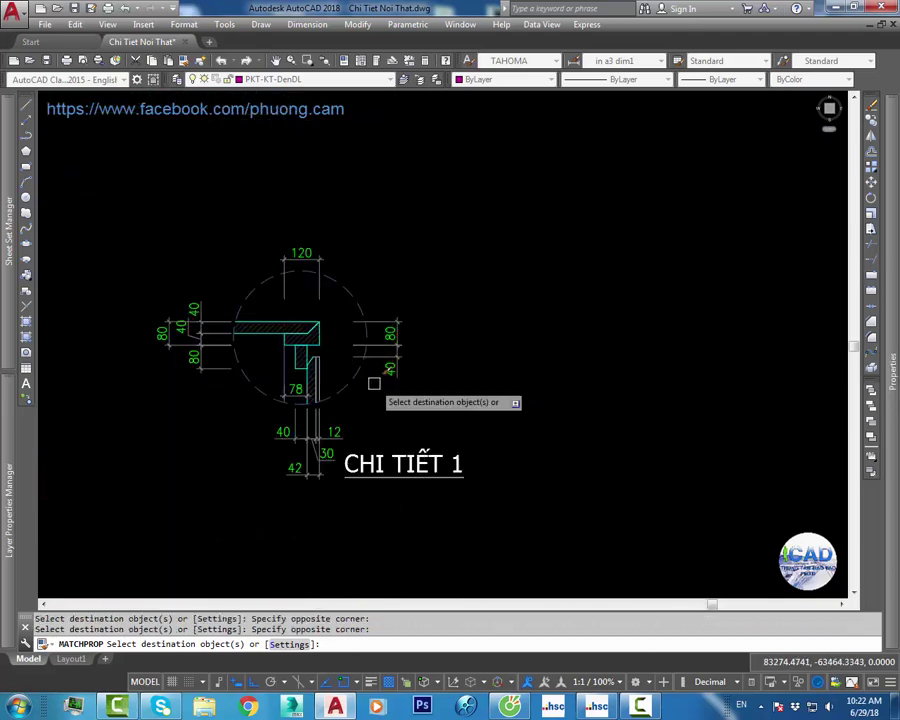
{"action": "scroll", "coordinate": [400, 360], "scroll_direction": "down", "scroll_amount": 3}
{"action": "scroll", "coordinate": [420, 265], "scroll_direction": "up", "scroll_amount": 3}
{"action": "scroll", "coordinate": [340, 213], "scroll_direction": "up", "scroll_amount": 4}
{"action": "key", "text": "Escape"}
{"action": "middle_click_drag", "start_coordinate": [340, 213], "coordinate": [420, 262]}
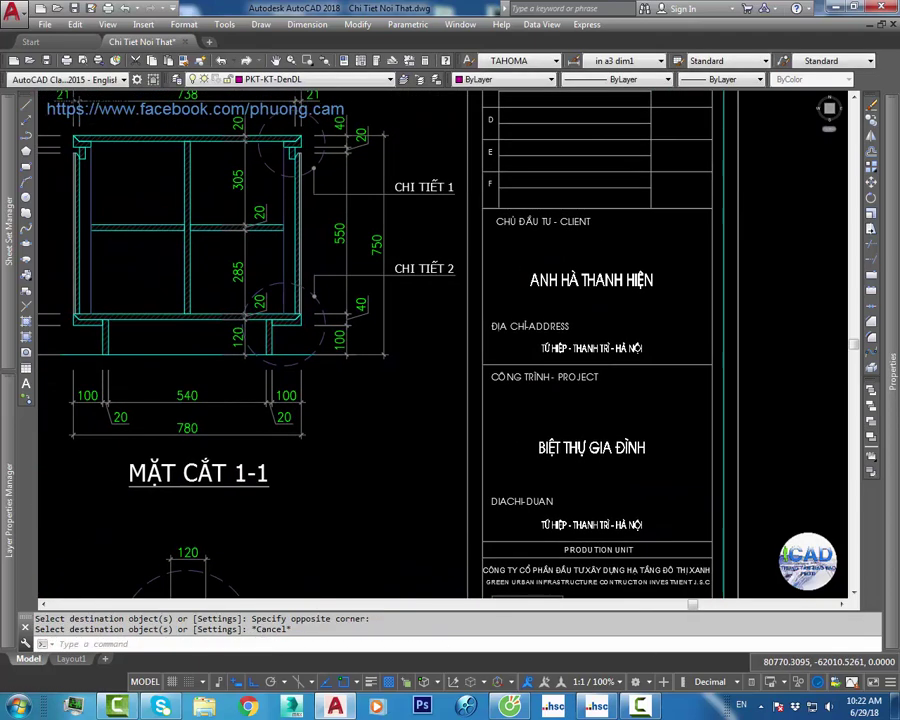
{"action": "scroll", "coordinate": [407, 300], "scroll_direction": "down", "scroll_amount": 5}
{"action": "type", "text": "mm"}
{"action": "key", "text": "Return"}
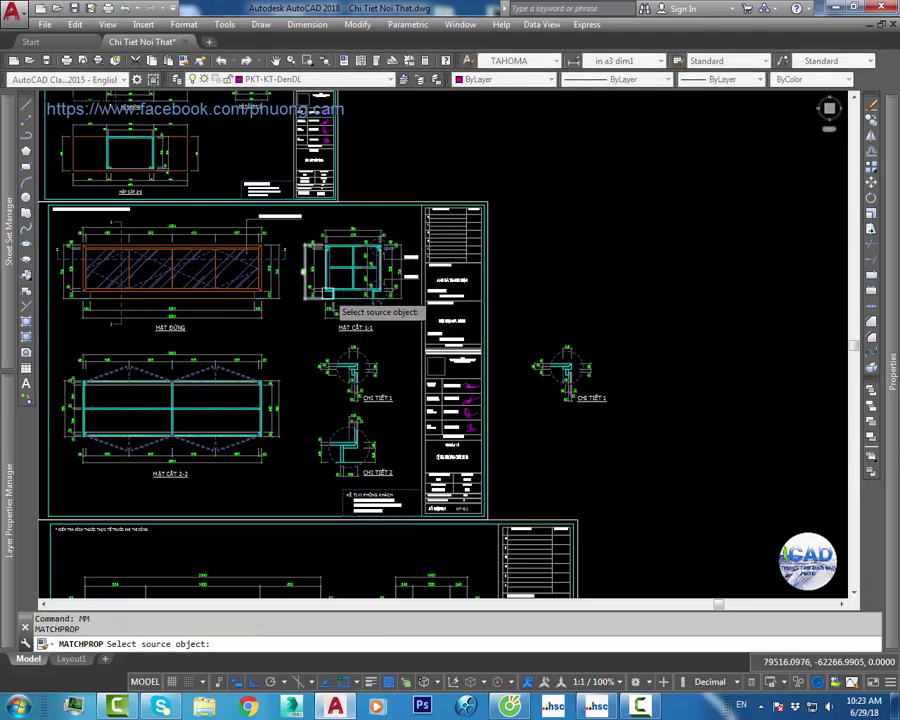
{"action": "scroll", "coordinate": [341, 234], "scroll_direction": "up", "scroll_amount": 2}
{"action": "left_click", "coordinate": [348, 225]}
{"action": "middle_click_drag", "start_coordinate": [658, 378], "coordinate": [474, 346]}
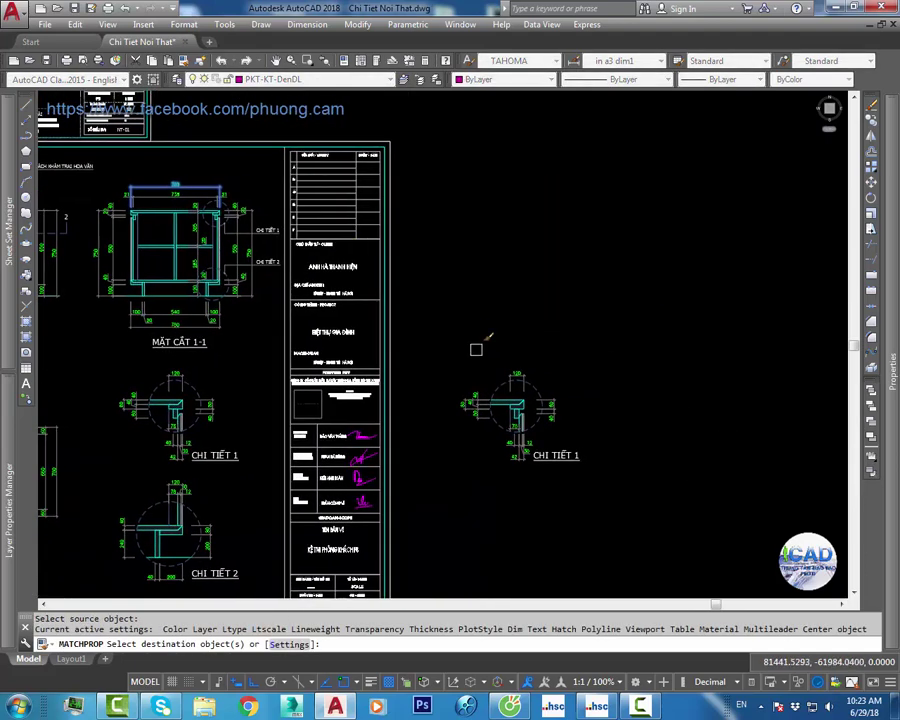
{"action": "scroll", "coordinate": [474, 350], "scroll_direction": "up", "scroll_amount": 8}
{"action": "left_click", "coordinate": [718, 395]}
{"action": "left_click", "coordinate": [648, 285]}
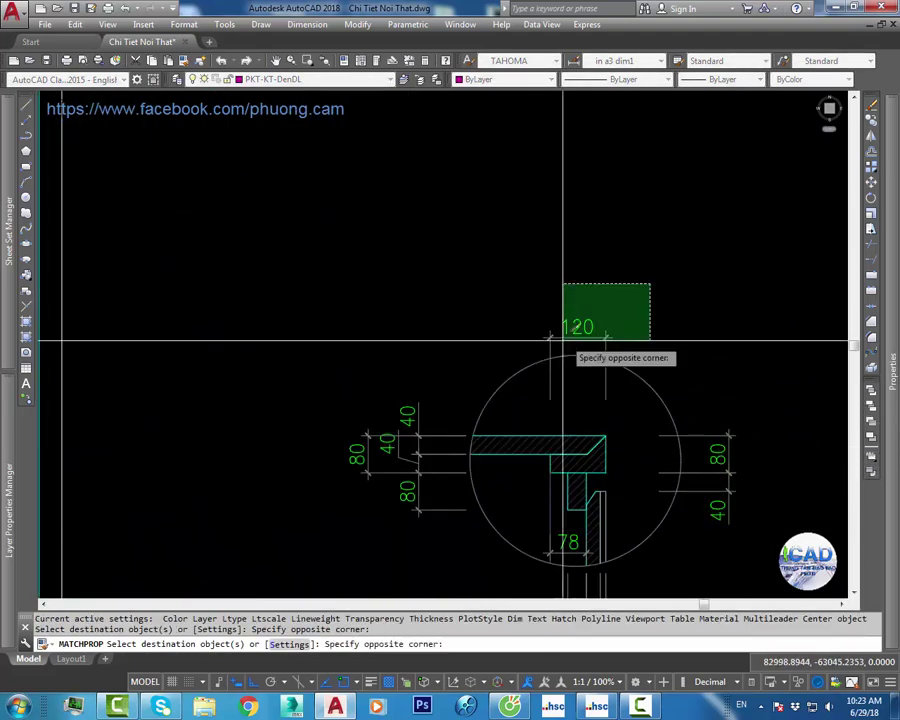
{"action": "left_click", "coordinate": [558, 338]}
{"action": "left_click", "coordinate": [392, 380]}
{"action": "left_click", "coordinate": [390, 440]}
{"action": "middle_click_drag", "start_coordinate": [420, 438], "coordinate": [450, 390]}
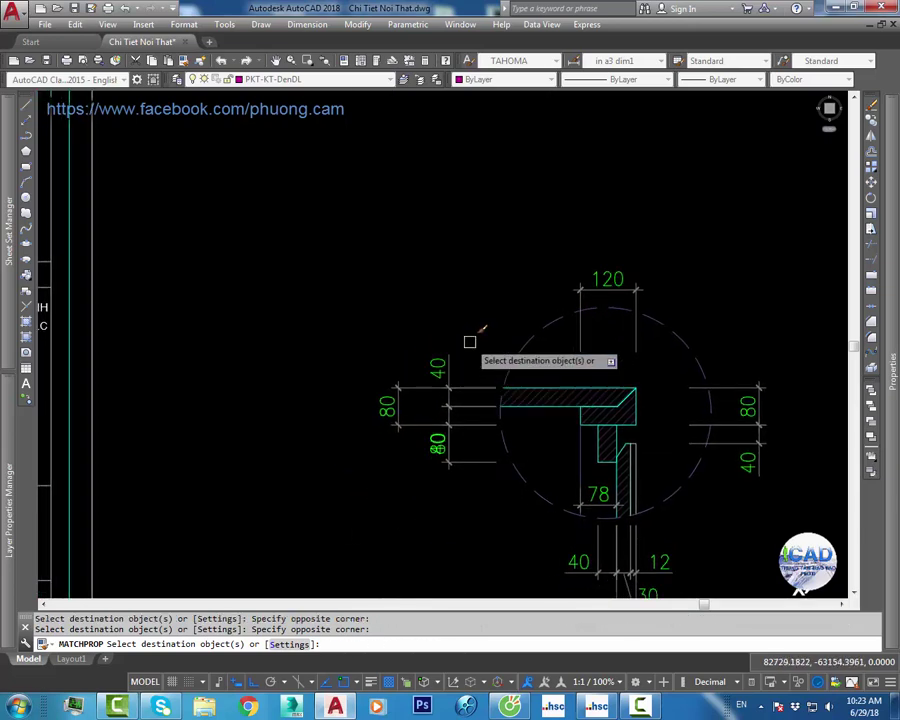
{"action": "key", "text": "Escape"}
{"action": "key", "text": "ctrl+z"}
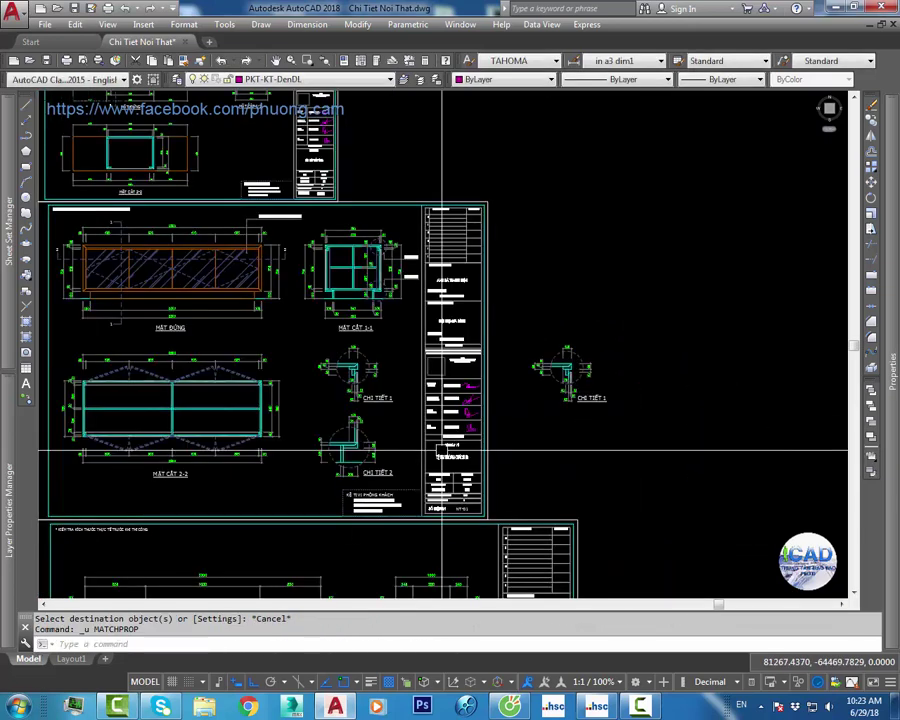
{"action": "key", "text": "ctrl+z"}
{"action": "scroll", "coordinate": [301, 381], "scroll_direction": "up", "scroll_amount": 3}
{"action": "scroll", "coordinate": [301, 381], "scroll_direction": "up", "scroll_amount": 2}
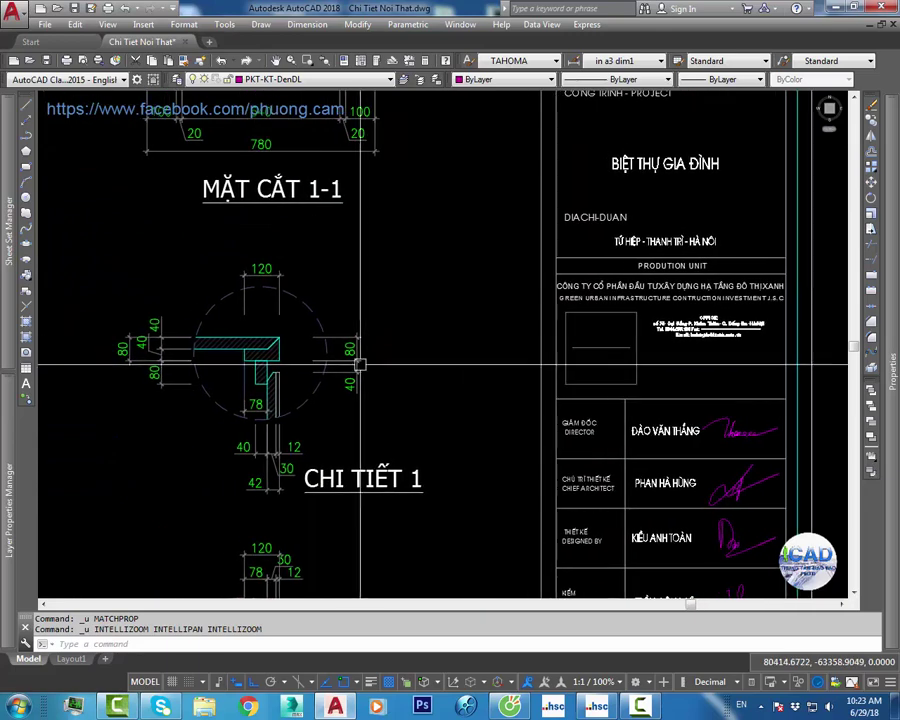
{"action": "left_click", "coordinate": [362, 385]}
{"action": "scroll", "coordinate": [362, 385], "scroll_direction": "up", "scroll_amount": 1}
{"action": "scroll", "coordinate": [362, 353], "scroll_direction": "up", "scroll_amount": 1}
{"action": "key", "text": "Escape"}
{"action": "left_click", "coordinate": [362, 353]}
{"action": "scroll", "coordinate": [362, 353], "scroll_direction": "down", "scroll_amount": 1}
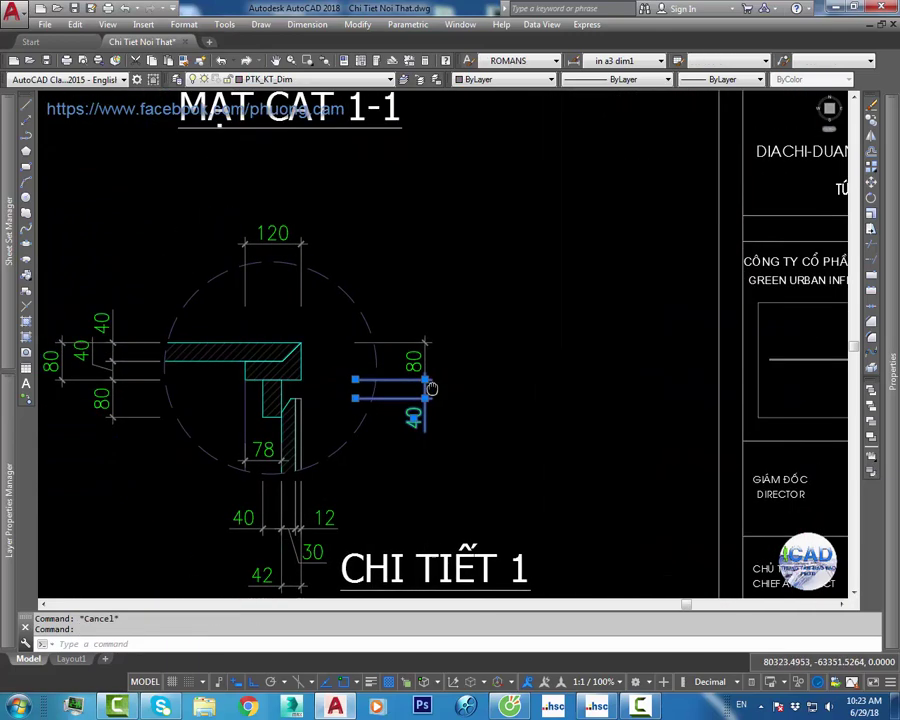
{"action": "key", "text": "Escape"}
{"action": "scroll", "coordinate": [320, 360], "scroll_direction": "down", "scroll_amount": 1}
{"action": "scroll", "coordinate": [480, 364], "scroll_direction": "down", "scroll_amount": 2}
{"action": "scroll", "coordinate": [466, 297], "scroll_direction": "down", "scroll_amount": 1}
{"action": "scroll", "coordinate": [466, 297], "scroll_direction": "up", "scroll_amount": 5}
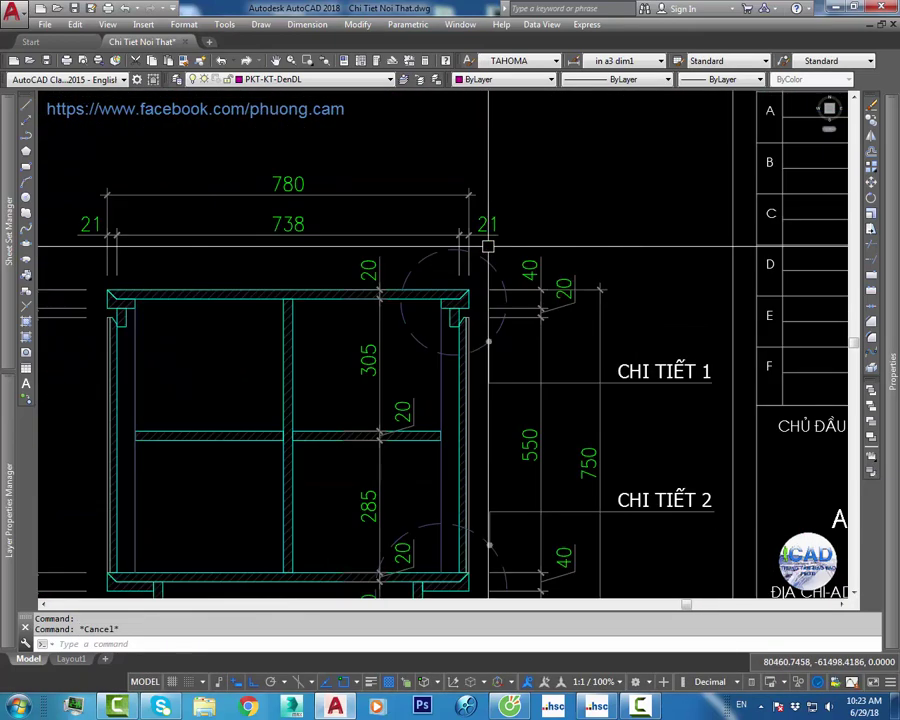
{"action": "middle_click_drag", "start_coordinate": [195, 326], "coordinate": [368, 323]}
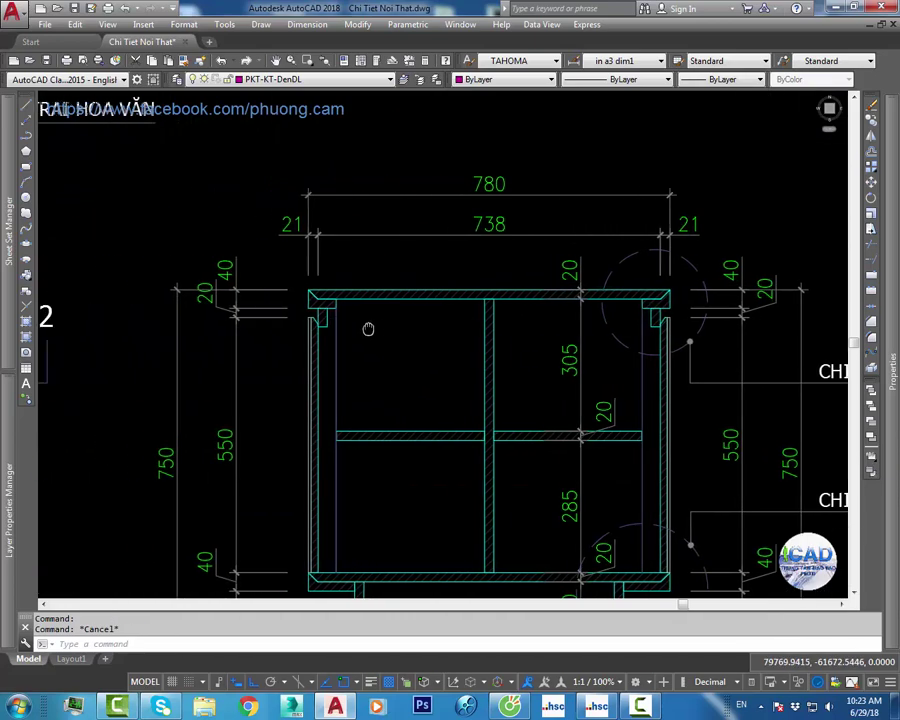
{"action": "type", "text": "dli"}
{"action": "key", "text": "space"}
{"action": "left_click", "coordinate": [273, 291]}
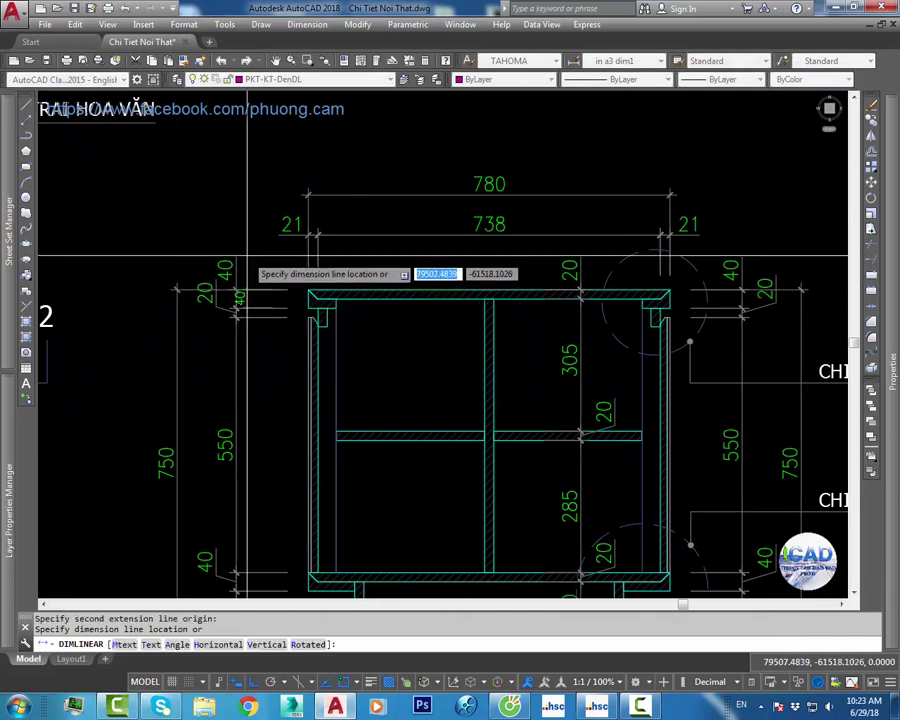
{"action": "key", "text": "Escape"}
{"action": "scroll", "coordinate": [366, 380], "scroll_direction": "down", "scroll_amount": 3}
{"action": "scroll", "coordinate": [300, 330], "scroll_direction": "up", "scroll_amount": 2}
{"action": "scroll", "coordinate": [340, 430], "scroll_direction": "up", "scroll_amount": 3}
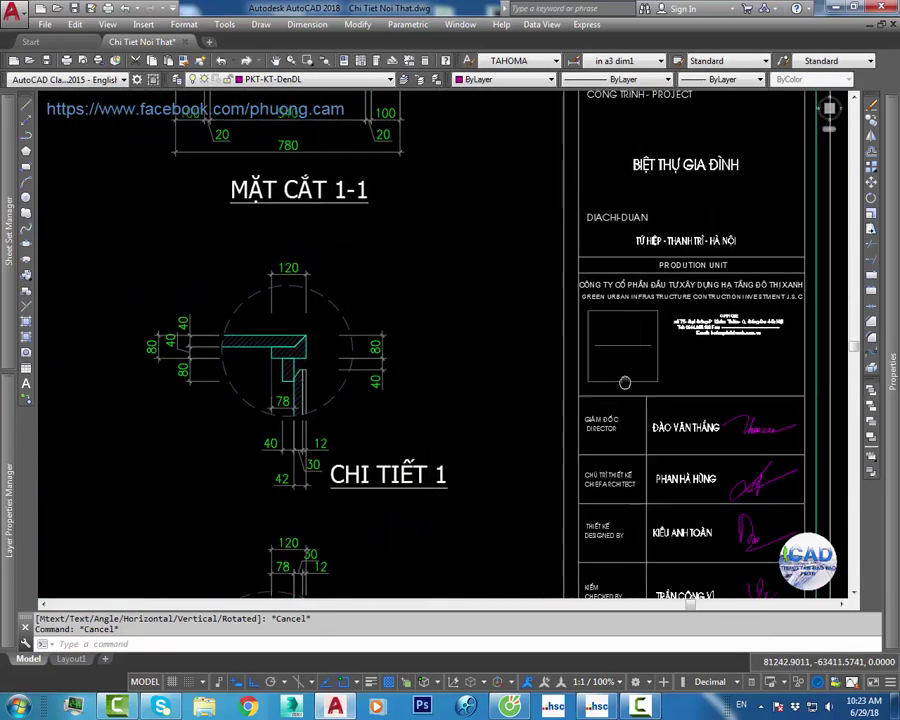
{"action": "scroll", "coordinate": [366, 322], "scroll_direction": "down", "scroll_amount": 3}
{"action": "left_click", "coordinate": [400, 320]}
{"action": "left_click", "coordinate": [309, 404]}
Step: Finish deleting the stray copy of CHI TIẾT 1
{"action": "key", "text": "space"}
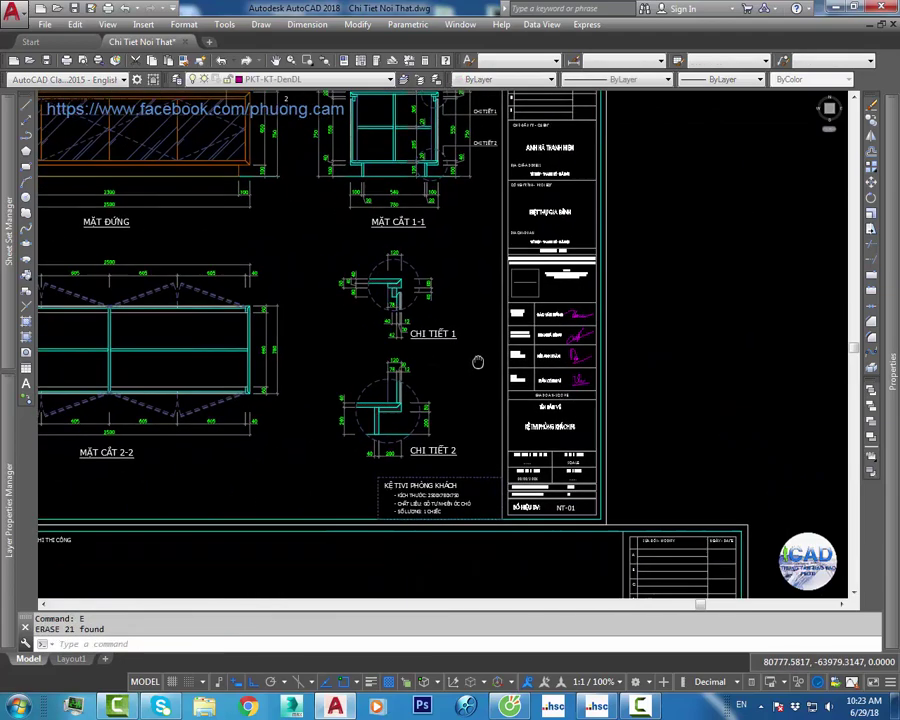
{"action": "scroll", "coordinate": [348, 332], "scroll_direction": "up", "scroll_amount": 2}
{"action": "scroll", "coordinate": [348, 332], "scroll_direction": "up", "scroll_amount": 2}
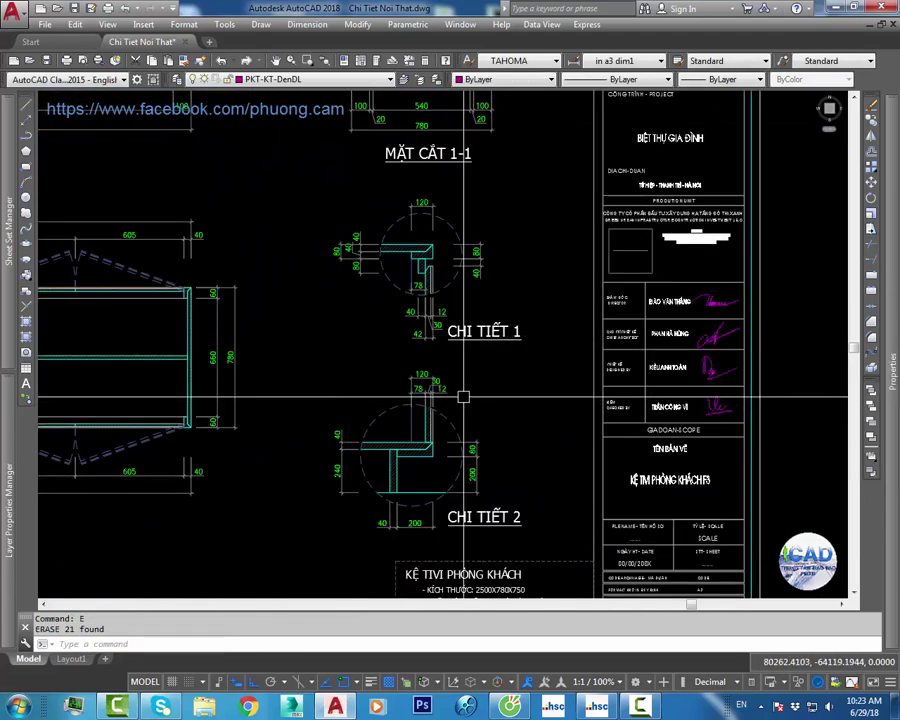
Step: Inspect a few CHI TIẾT 1 dimensions while centring the detail in view
{"action": "mouse_move", "coordinate": [464, 396]}
{"action": "middle_mouse_down"}
{"action": "mouse_move", "coordinate": [460, 364]}
{"action": "mouse_move", "coordinate": [531, 285]}
{"action": "middle_mouse_up"}
{"action": "left_click", "coordinate": [480, 344]}
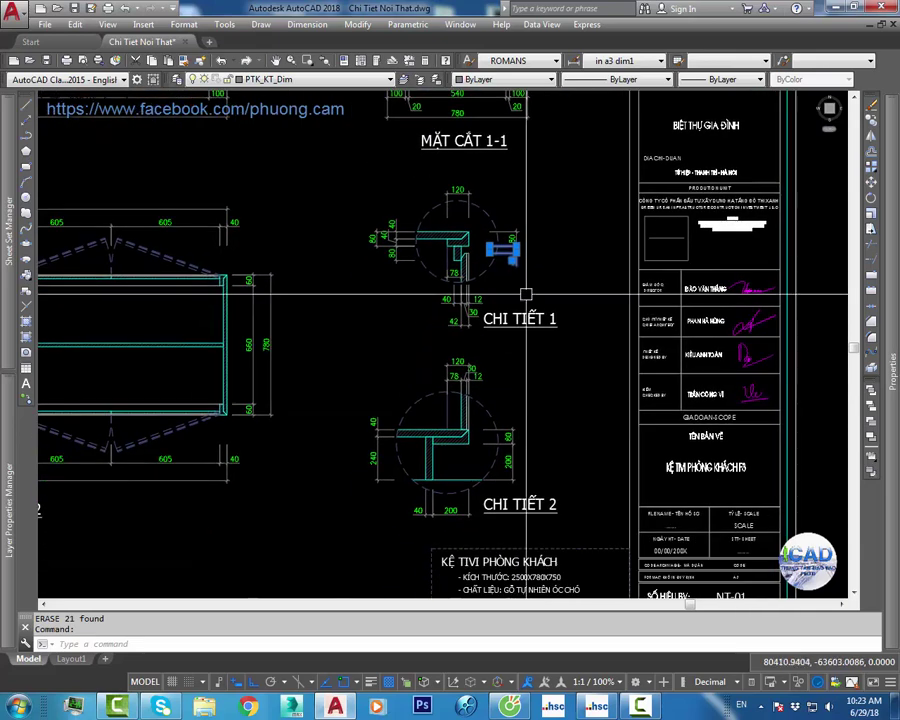
{"action": "key", "text": "Escape"}
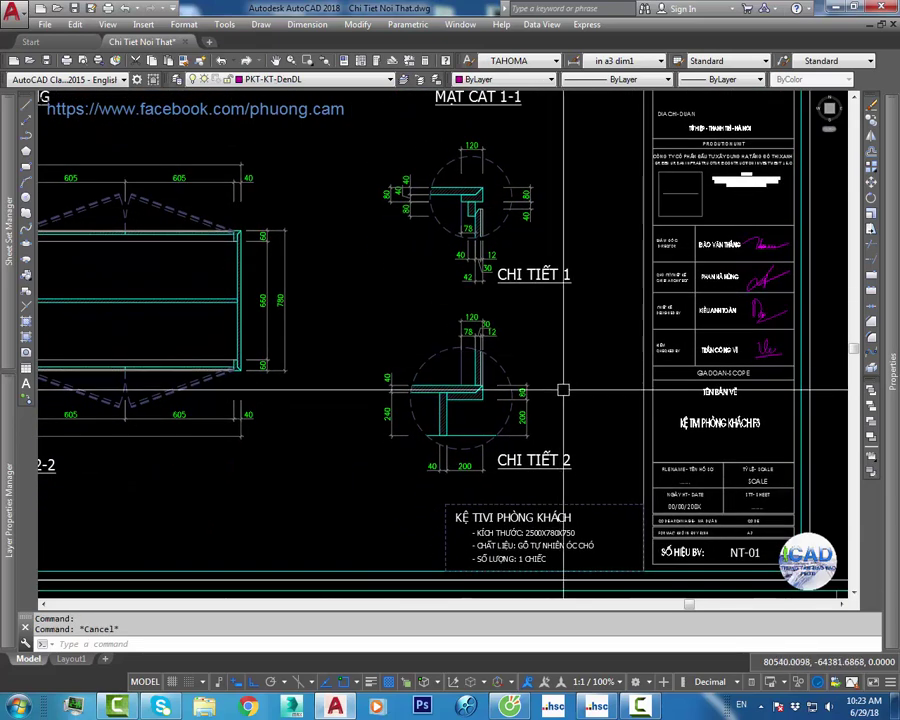
{"action": "scroll", "coordinate": [412, 233], "scroll_direction": "up", "scroll_amount": 2}
{"action": "left_click", "coordinate": [412, 233]}
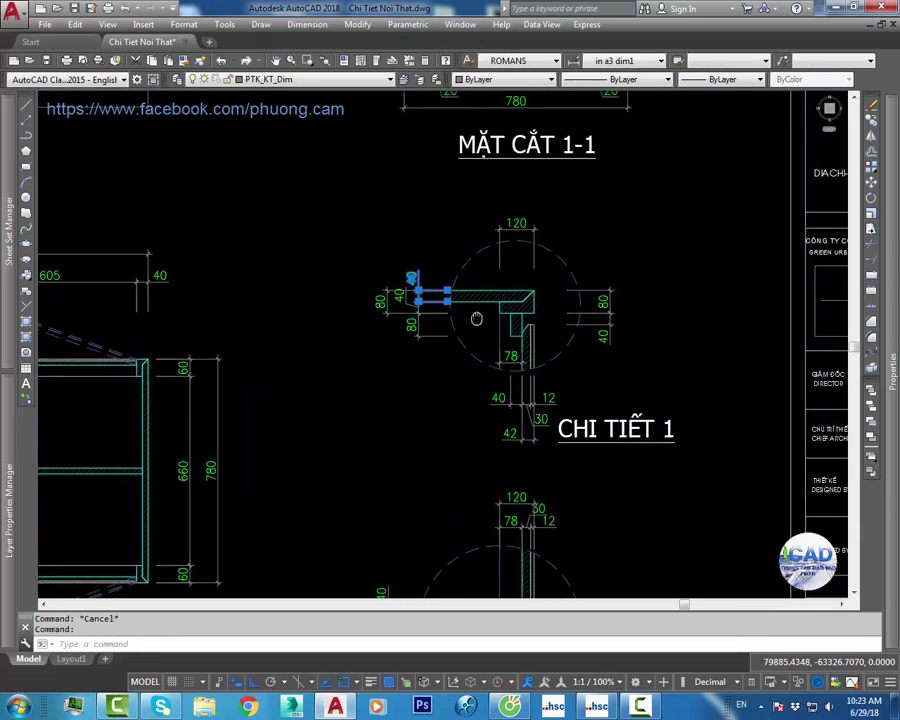
{"action": "middle_click_drag", "start_coordinate": [412, 233], "coordinate": [524, 354]}
{"action": "key", "text": "Escape"}
{"action": "middle_click_drag", "start_coordinate": [528, 290], "coordinate": [524, 395]}
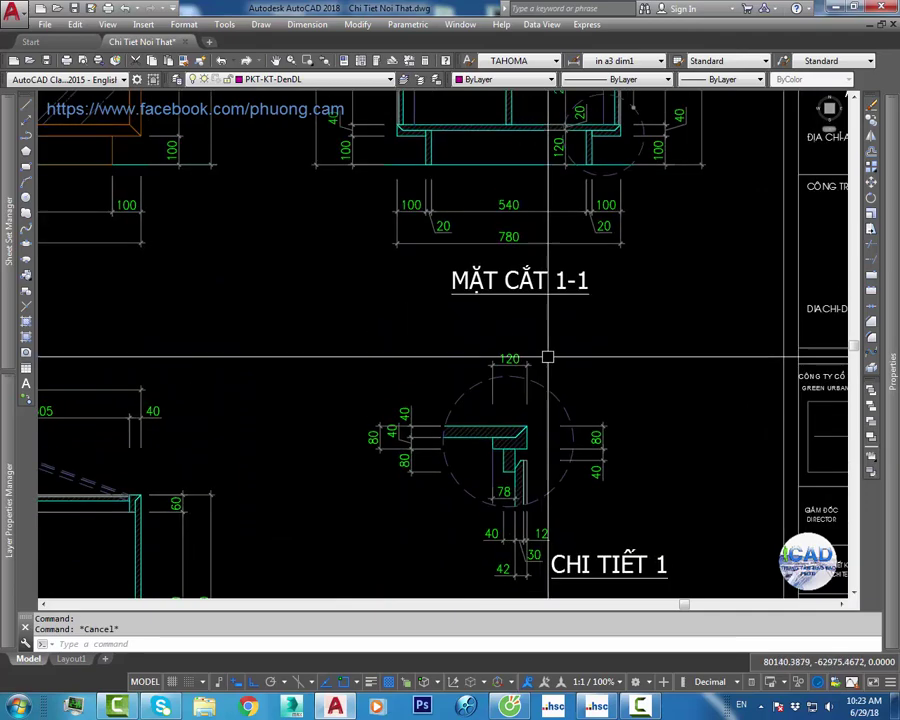
Step: Zoom out and set the first corner of a window around both detail drawings
{"action": "scroll", "coordinate": [590, 436], "scroll_direction": "up", "scroll_amount": 5}
{"action": "scroll", "coordinate": [566, 347], "scroll_direction": "down", "scroll_amount": 5}
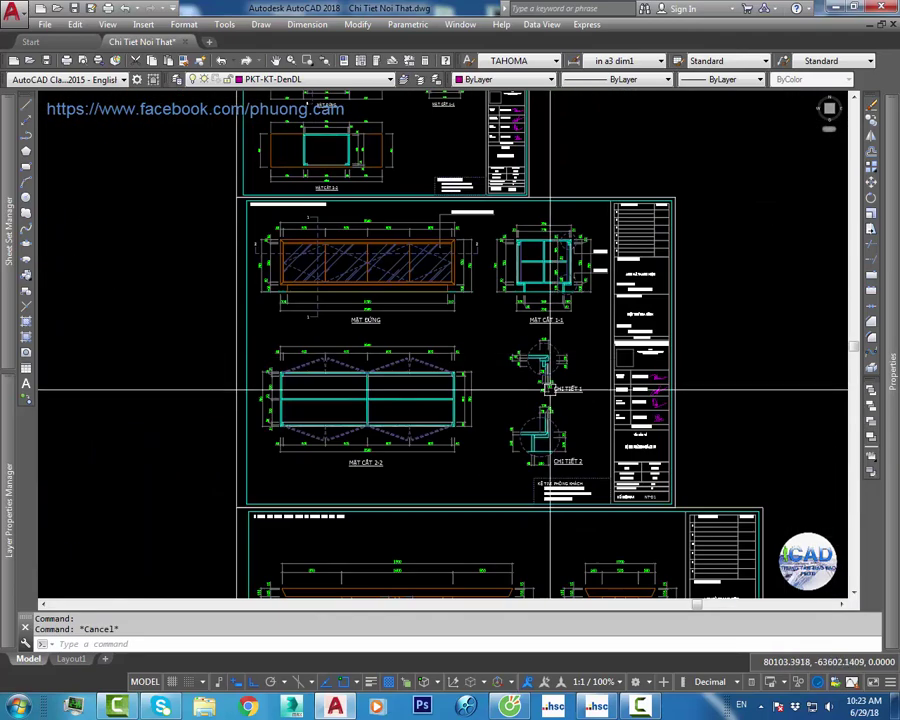
{"action": "scroll", "coordinate": [470, 275], "scroll_direction": "up", "scroll_amount": 3}
{"action": "left_click", "coordinate": [465, 281]}
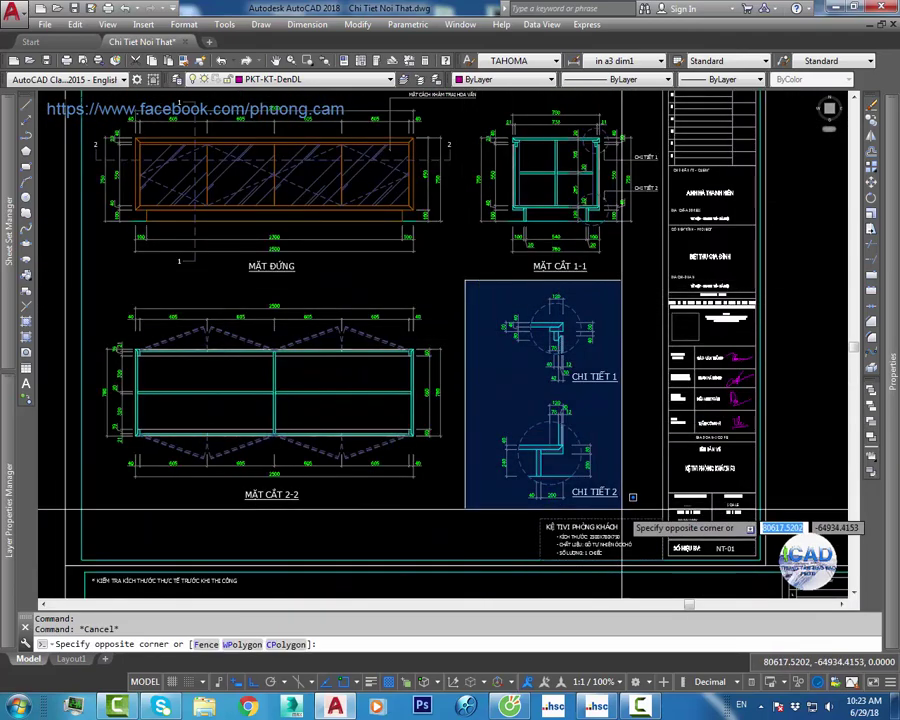
Step: Filter the selection to the 22 Rotated Dimensions and set Dim scale linear to 1/2
{"action": "left_click", "coordinate": [600, 503]}
{"action": "key", "text": "ctrl+1"}
{"action": "left_click", "coordinate": [735, 110]}
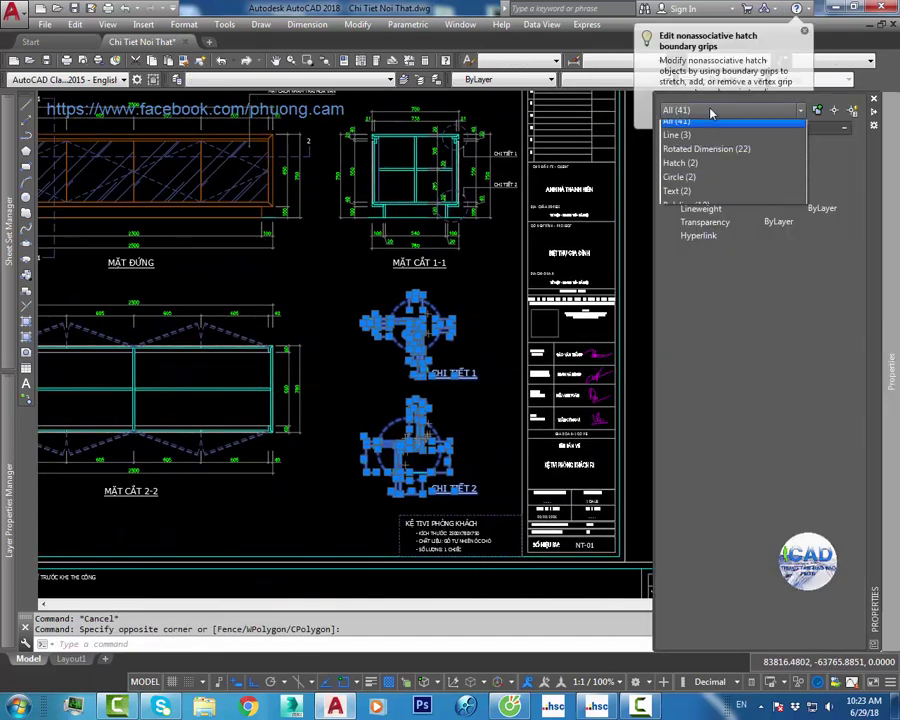
{"action": "left_click", "coordinate": [701, 155]}
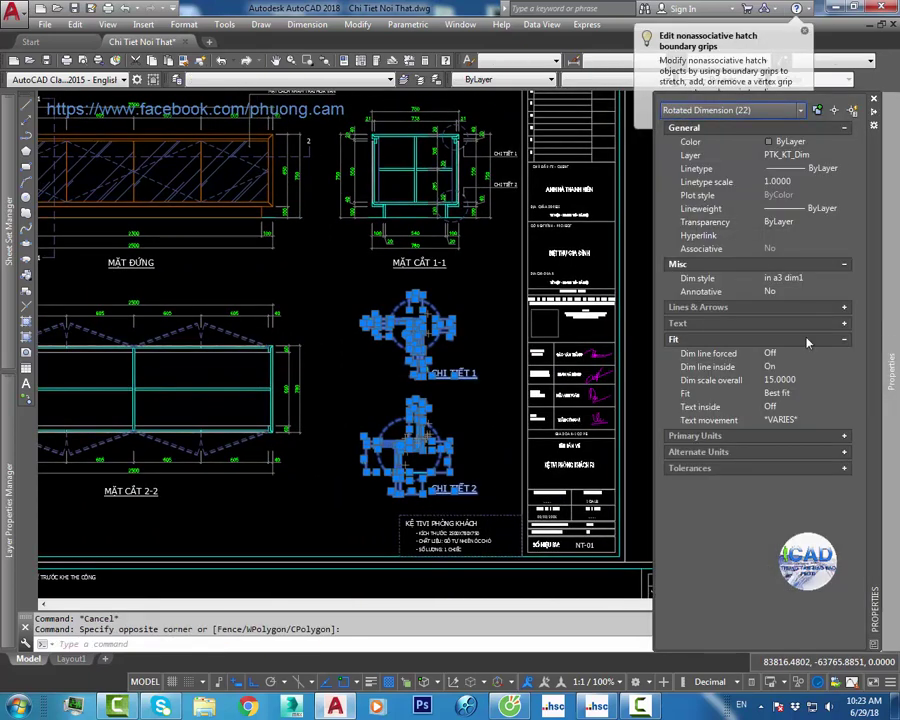
{"action": "left_click", "coordinate": [843, 341]}
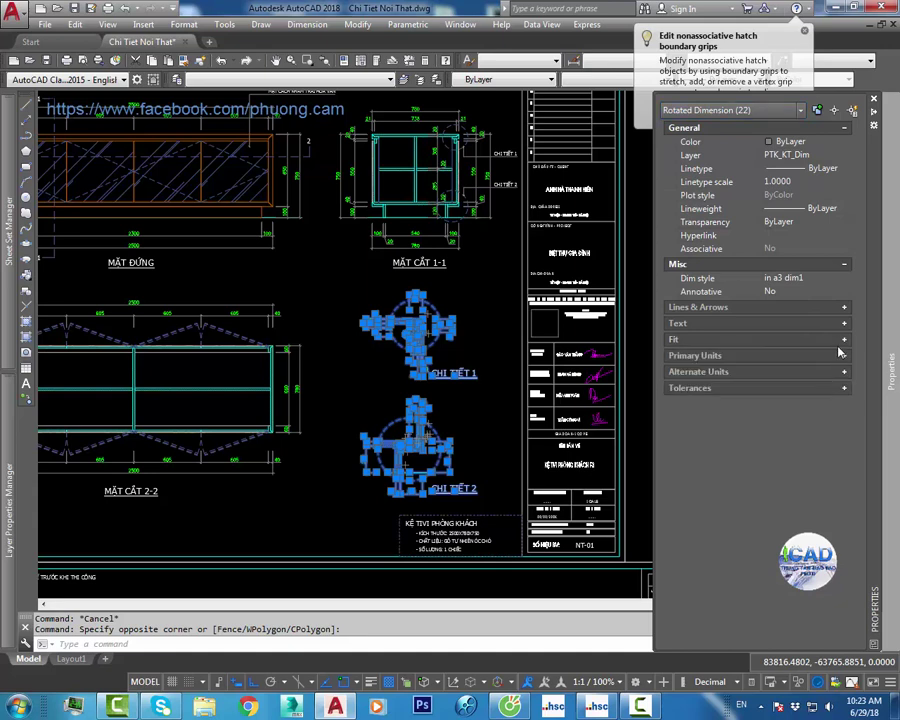
{"action": "left_click", "coordinate": [845, 356]}
{"action": "type", "text": "1/2"}
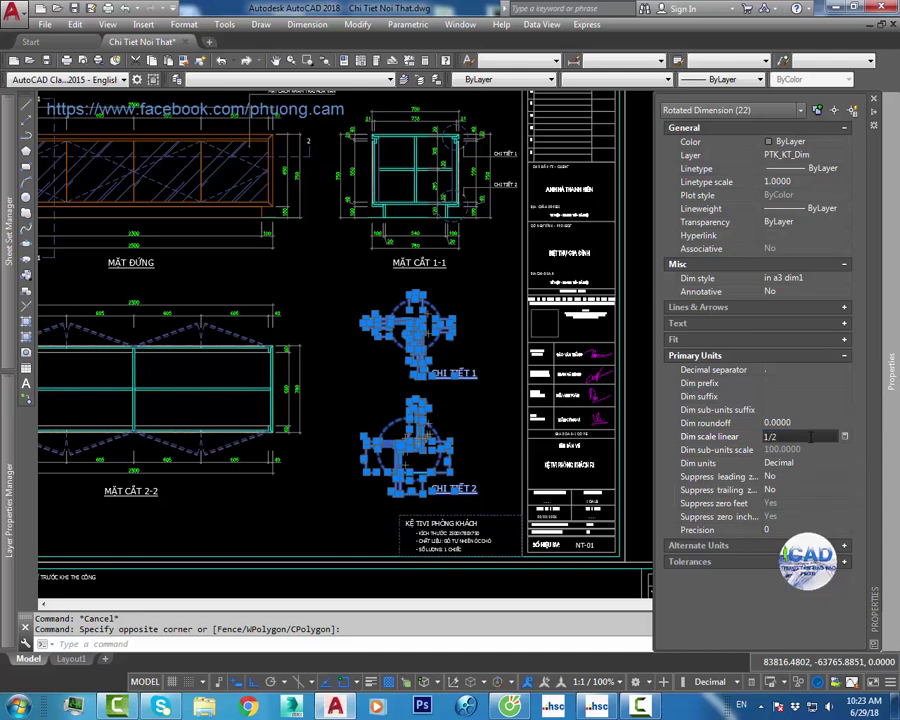
{"action": "key", "text": "Return"}
{"action": "scroll", "coordinate": [457, 335], "scroll_direction": "up", "scroll_amount": 5}
Step: Check the halved CHI TIẾT 1 dimensions, such as the top 60
{"action": "key", "text": "Escape"}
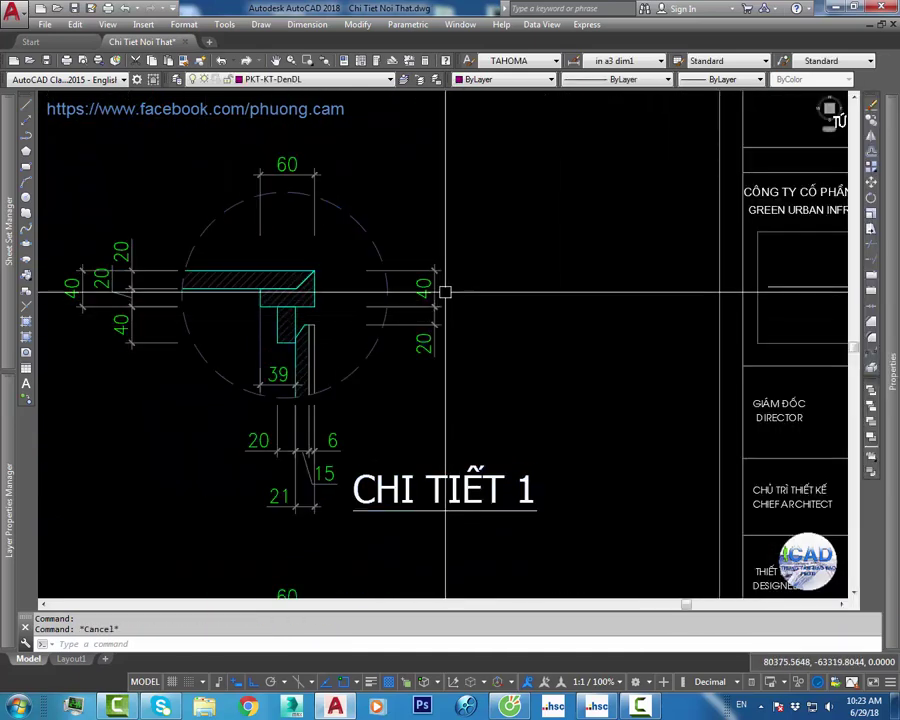
{"action": "left_click", "coordinate": [444, 293]}
{"action": "left_click", "coordinate": [432, 354]}
{"action": "middle_click_drag", "start_coordinate": [368, 321], "coordinate": [534, 367]}
{"action": "key", "text": "Escape"}
{"action": "left_click_drag", "start_coordinate": [321, 270], "coordinate": [218, 426]}
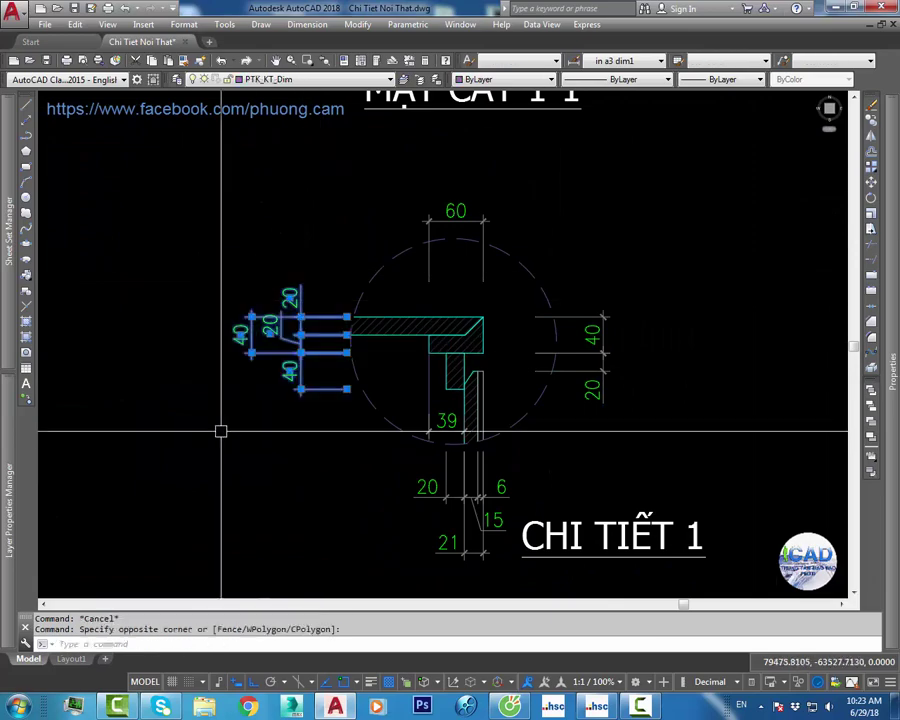
{"action": "key", "text": "Escape"}
{"action": "left_click", "coordinate": [452, 220]}
{"action": "key", "text": "Escape"}
Step: Pan over to the bench sheets and show the Dimension Style list
{"action": "scroll", "coordinate": [512, 324], "scroll_direction": "down", "scroll_amount": 5}
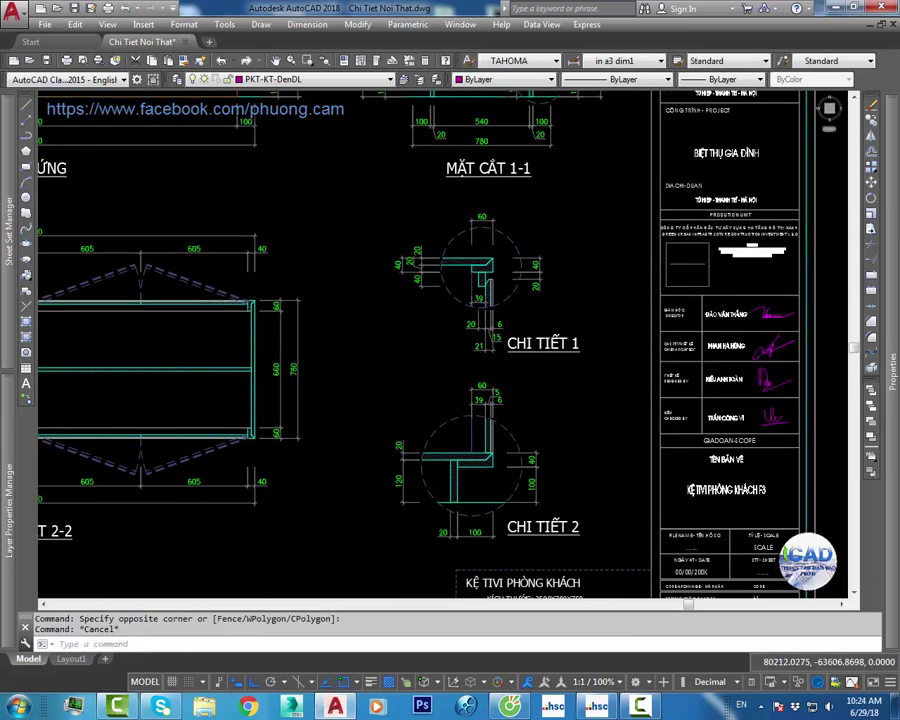
{"action": "mouse_move", "coordinate": [598, 112]}
{"action": "middle_mouse_down"}
{"action": "mouse_move", "coordinate": [566, 272]}
{"action": "mouse_move", "coordinate": [524, 214]}
{"action": "middle_mouse_up"}
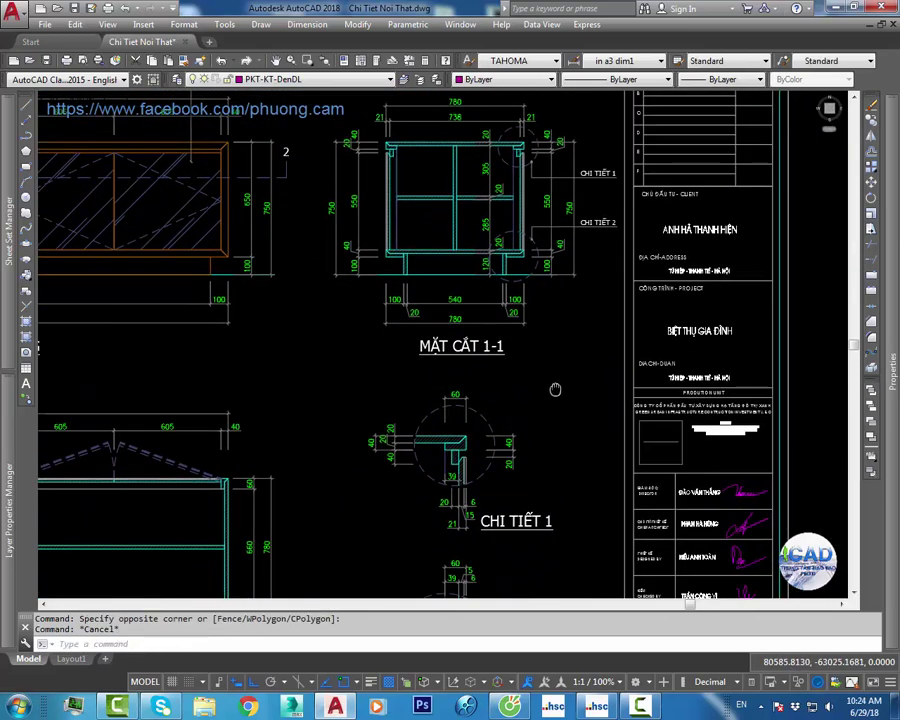
{"action": "scroll", "coordinate": [440, 430], "scroll_direction": "up", "scroll_amount": 2}
{"action": "mouse_move", "coordinate": [440, 430]}
{"action": "middle_mouse_down"}
{"action": "mouse_move", "coordinate": [460, 398]}
{"action": "mouse_move", "coordinate": [464, 326]}
{"action": "mouse_move", "coordinate": [500, 360]}
{"action": "mouse_move", "coordinate": [484, 563]}
{"action": "middle_mouse_up"}
{"action": "scroll", "coordinate": [460, 398], "scroll_direction": "down", "scroll_amount": 6}
{"action": "scroll", "coordinate": [450, 409], "scroll_direction": "up", "scroll_amount": 5}
{"action": "scroll", "coordinate": [388, 357], "scroll_direction": "up", "scroll_amount": 2}
{"action": "scroll", "coordinate": [484, 342], "scroll_direction": "down", "scroll_amount": 5}
{"action": "scroll", "coordinate": [500, 360], "scroll_direction": "up", "scroll_amount": 2}
{"action": "scroll", "coordinate": [527, 355], "scroll_direction": "up", "scroll_amount": 1}
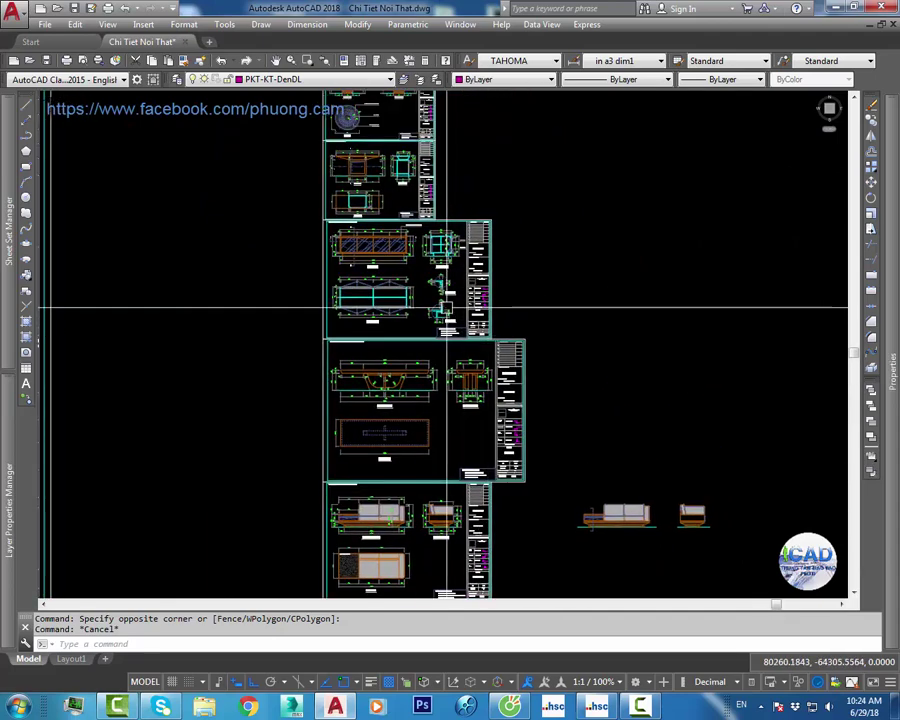
{"action": "scroll", "coordinate": [440, 295], "scroll_direction": "up", "scroll_amount": 3}
{"action": "left_click", "coordinate": [623, 64]}
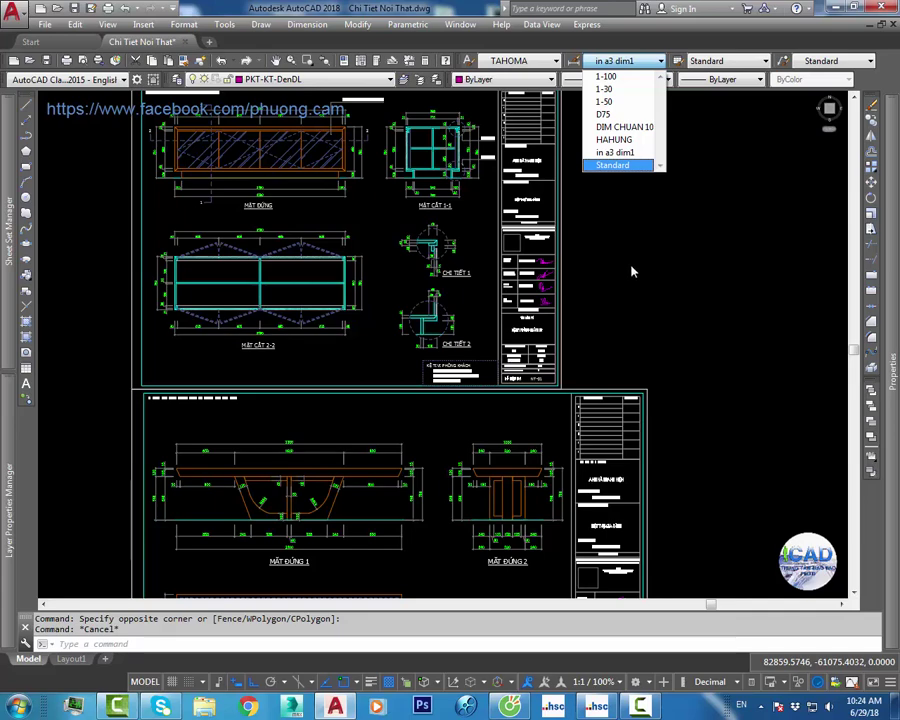
Step: Close the dimension style list and pan down to the kitchen cabinet sheets
{"action": "left_click", "coordinate": [639, 211]}
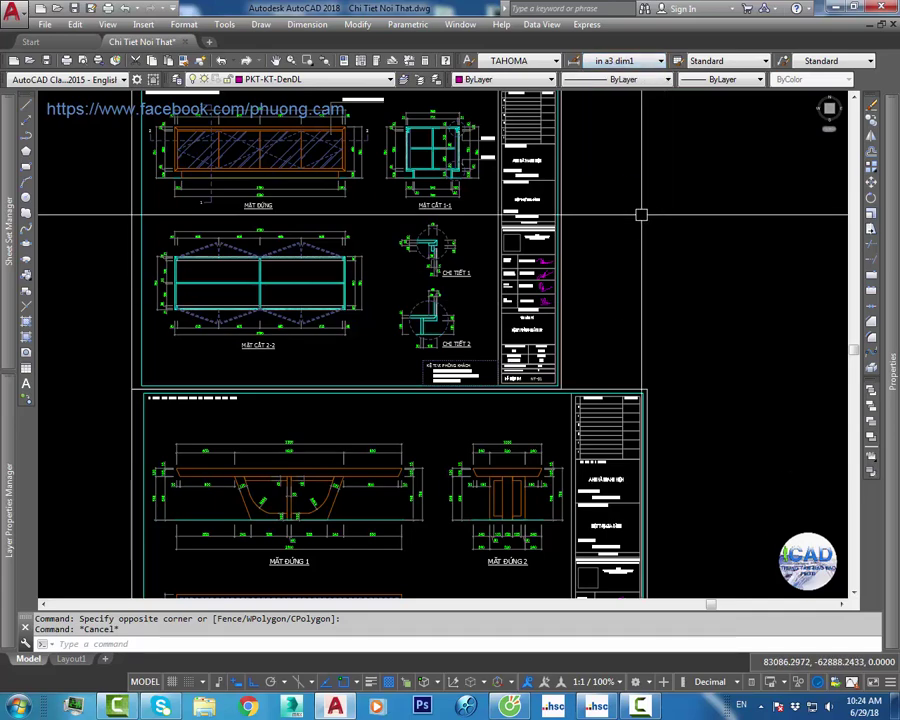
{"action": "scroll", "coordinate": [647, 251], "scroll_direction": "down", "scroll_amount": 3}
{"action": "mouse_move", "coordinate": [647, 251]}
{"action": "middle_mouse_down"}
{"action": "mouse_move", "coordinate": [565, 255]}
{"action": "mouse_move", "coordinate": [487, 225]}
{"action": "middle_mouse_up"}
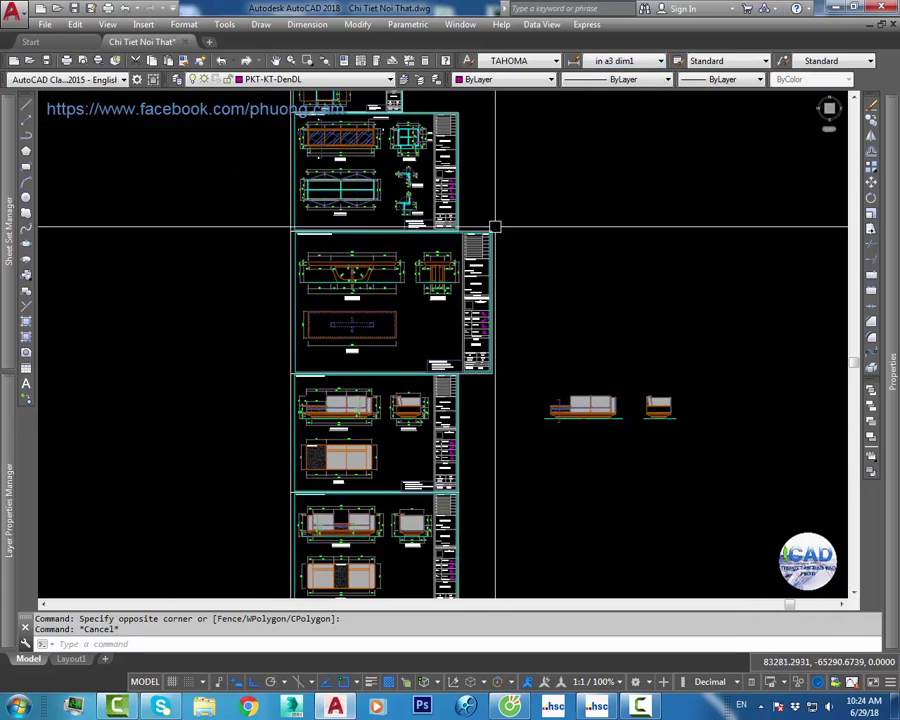
{"action": "scroll", "coordinate": [440, 400], "scroll_direction": "down", "scroll_amount": 2}
{"action": "scroll", "coordinate": [399, 350], "scroll_direction": "down", "scroll_amount": 3}
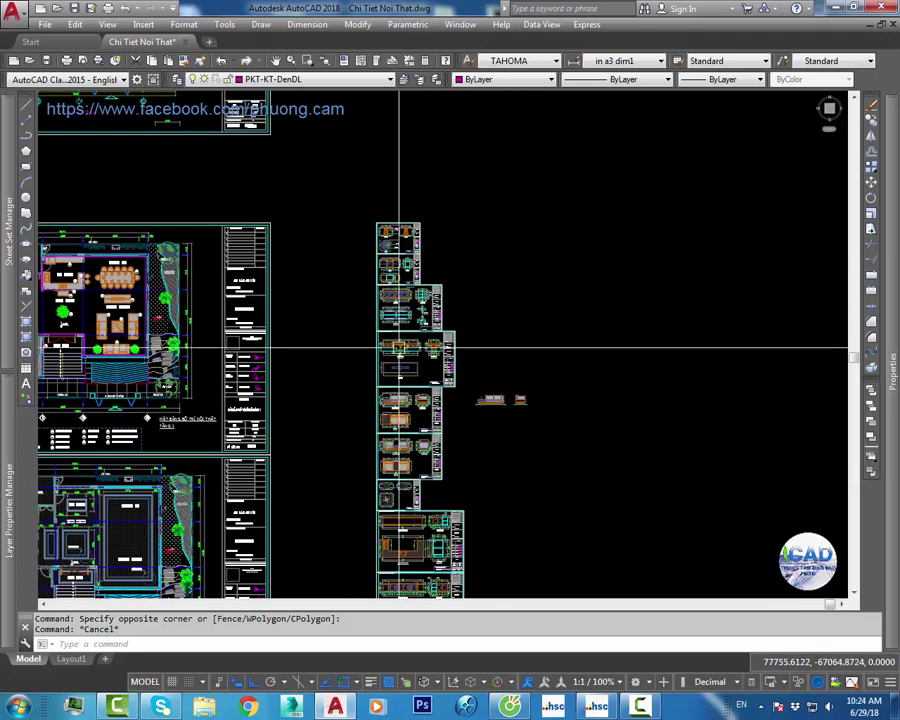
{"action": "middle_click_drag", "start_coordinate": [462, 366], "coordinate": [462, 190]}
{"action": "scroll", "coordinate": [417, 433], "scroll_direction": "up", "scroll_amount": 4}
{"action": "scroll", "coordinate": [417, 433], "scroll_direction": "up", "scroll_amount": 2}
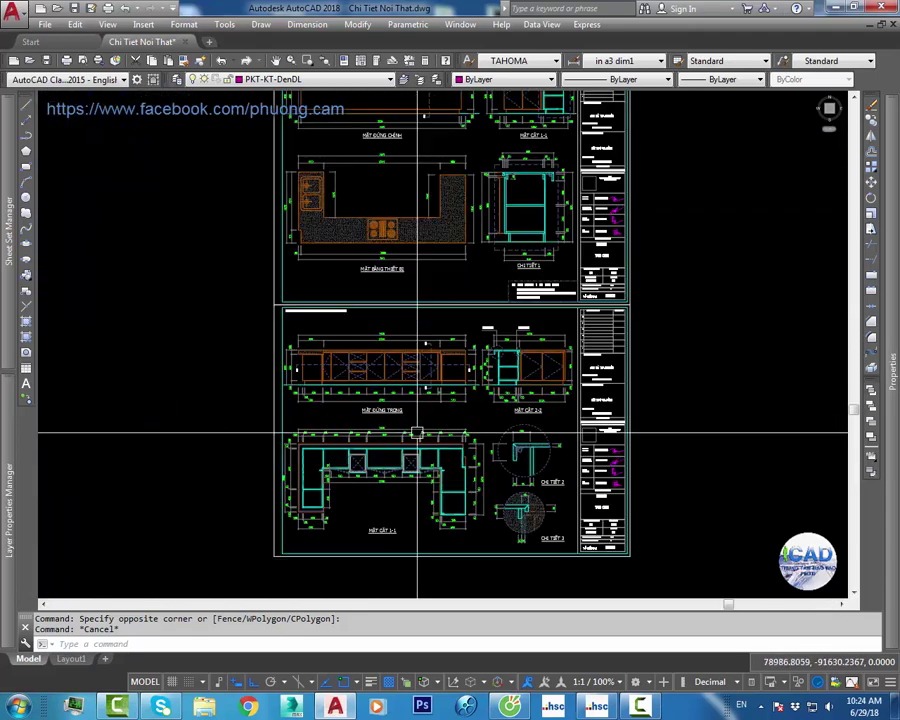
Step: Check a CHI TIẾT 2 dimension near MẶT CẮT 2-2, which uses 0.2500 linear scale
{"action": "middle_click_drag", "start_coordinate": [417, 433], "coordinate": [423, 373]}
{"action": "scroll", "coordinate": [537, 392], "scroll_direction": "up", "scroll_amount": 8}
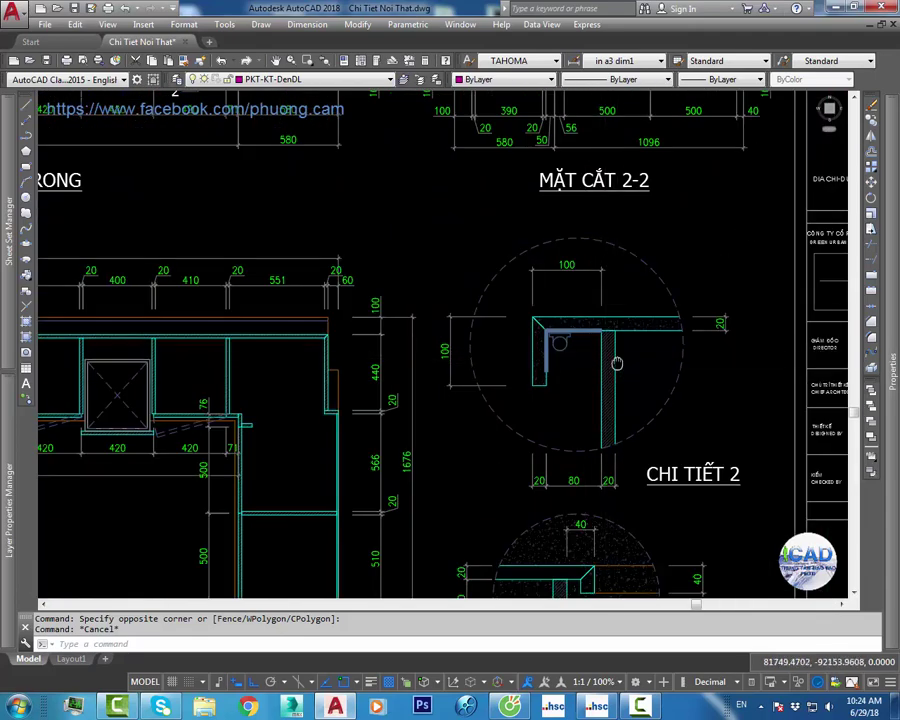
{"action": "middle_click_drag", "start_coordinate": [599, 367], "coordinate": [610, 357]}
{"action": "scroll", "coordinate": [610, 350], "scroll_direction": "down", "scroll_amount": 3}
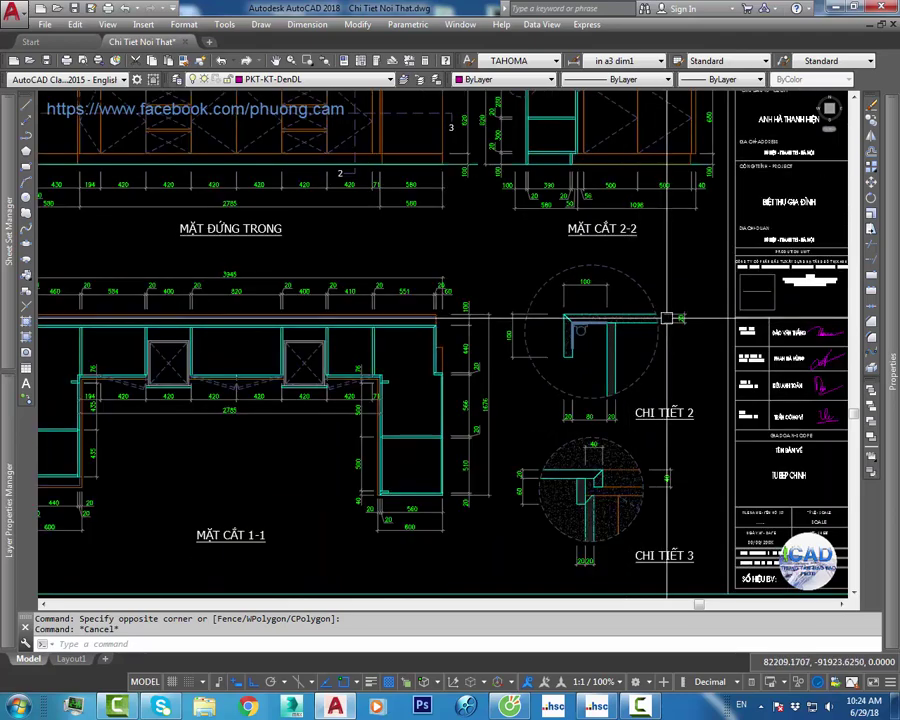
{"action": "double_click", "coordinate": [780, 393]}
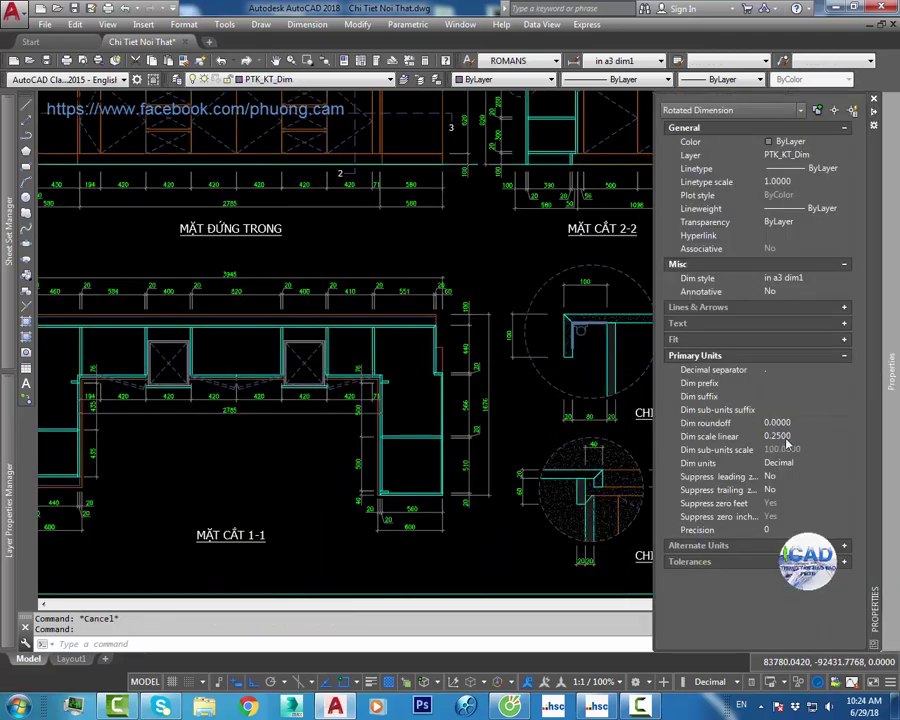
{"action": "key", "text": "Escape"}
{"action": "scroll", "coordinate": [462, 260], "scroll_direction": "down", "scroll_amount": 5}
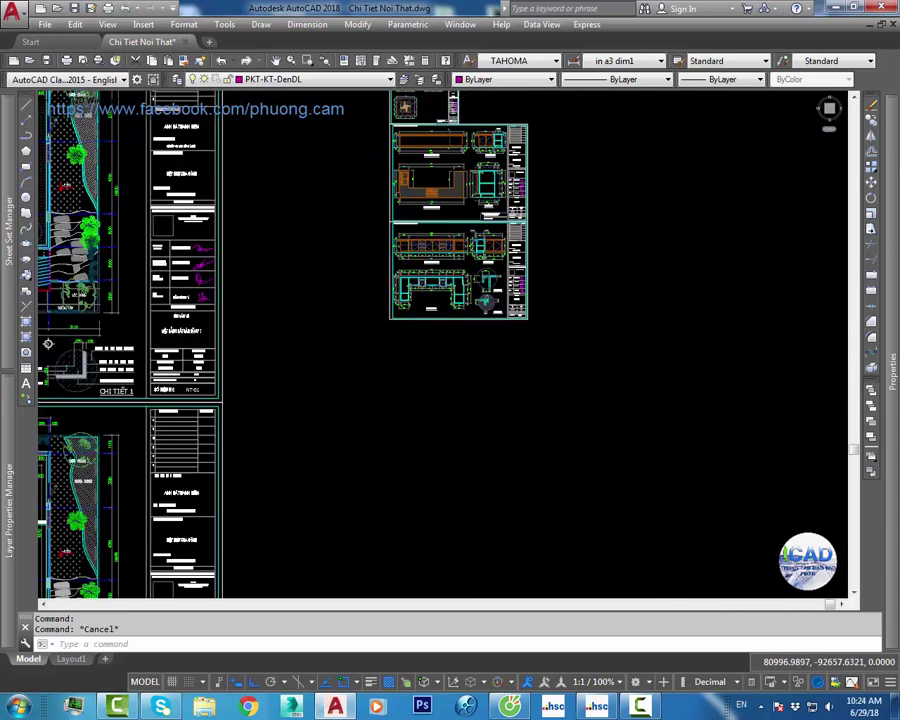
{"action": "scroll", "coordinate": [455, 296], "scroll_direction": "down", "scroll_amount": 4}
{"action": "middle_click_drag", "start_coordinate": [455, 296], "coordinate": [505, 208]}
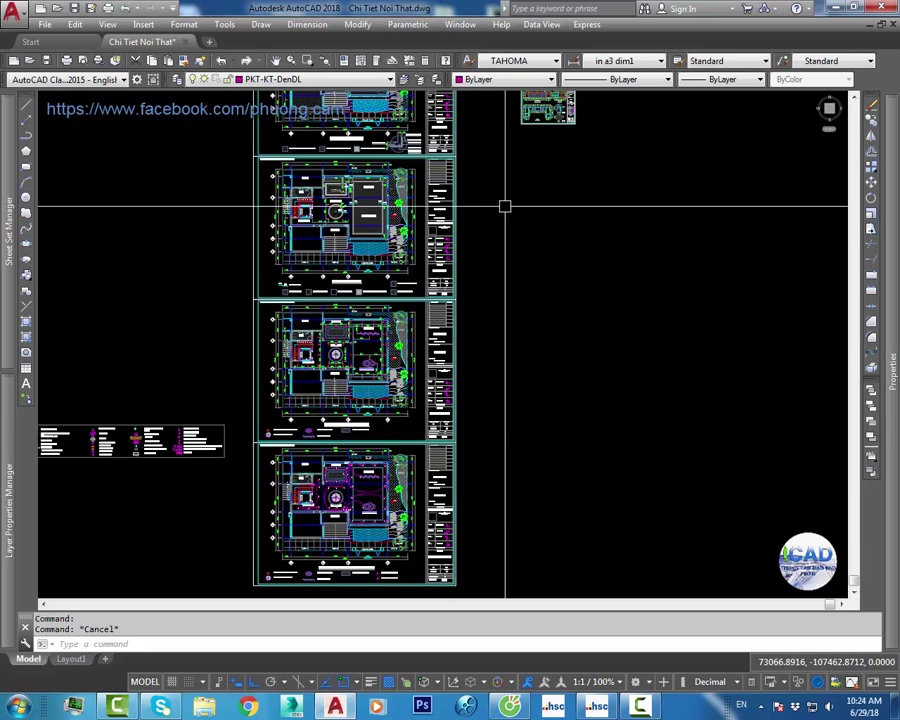
{"action": "scroll", "coordinate": [520, 205], "scroll_direction": "down", "scroll_amount": 3}
{"action": "middle_click_drag", "start_coordinate": [530, 215], "coordinate": [492, 352]}
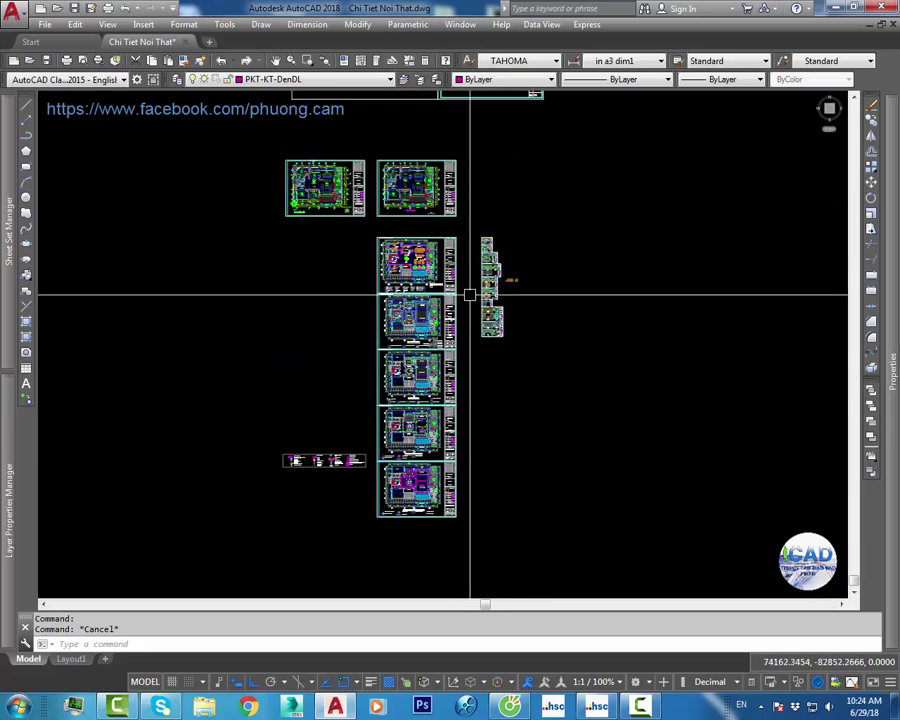
{"action": "scroll", "coordinate": [462, 263], "scroll_direction": "up", "scroll_amount": 5}
{"action": "mouse_move", "coordinate": [532, 261]}
{"action": "middle_mouse_down"}
{"action": "mouse_move", "coordinate": [512, 281]}
{"action": "mouse_move", "coordinate": [454, 293]}
{"action": "middle_mouse_up"}
{"action": "key", "text": "ctrl+1"}
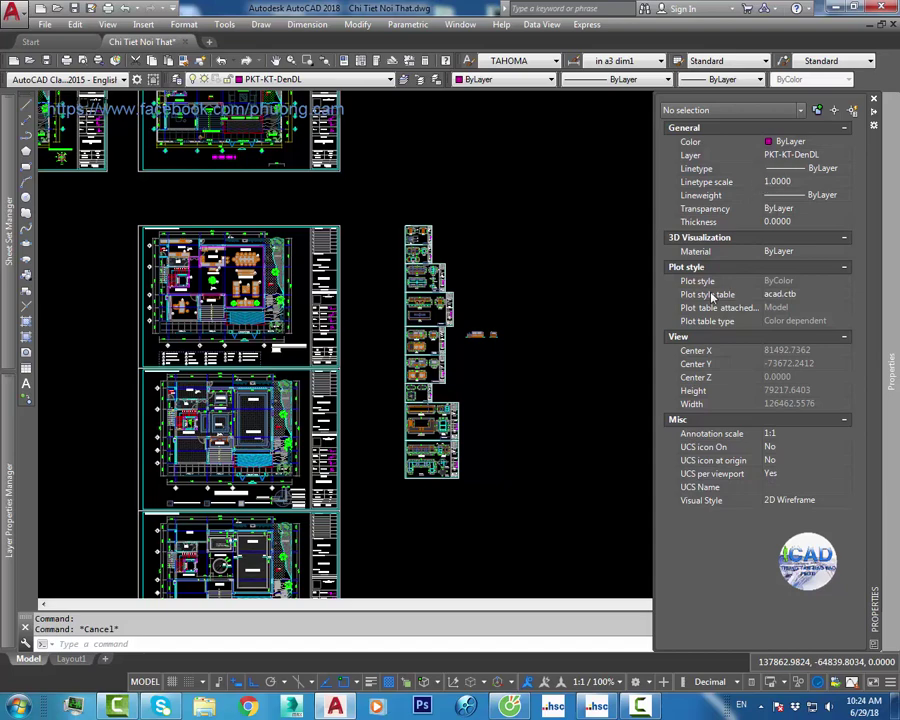
{"action": "key", "text": "ctrl+1"}
{"action": "scroll", "coordinate": [456, 334], "scroll_direction": "up", "scroll_amount": 8}
{"action": "scroll", "coordinate": [462, 316], "scroll_direction": "up", "scroll_amount": 2}
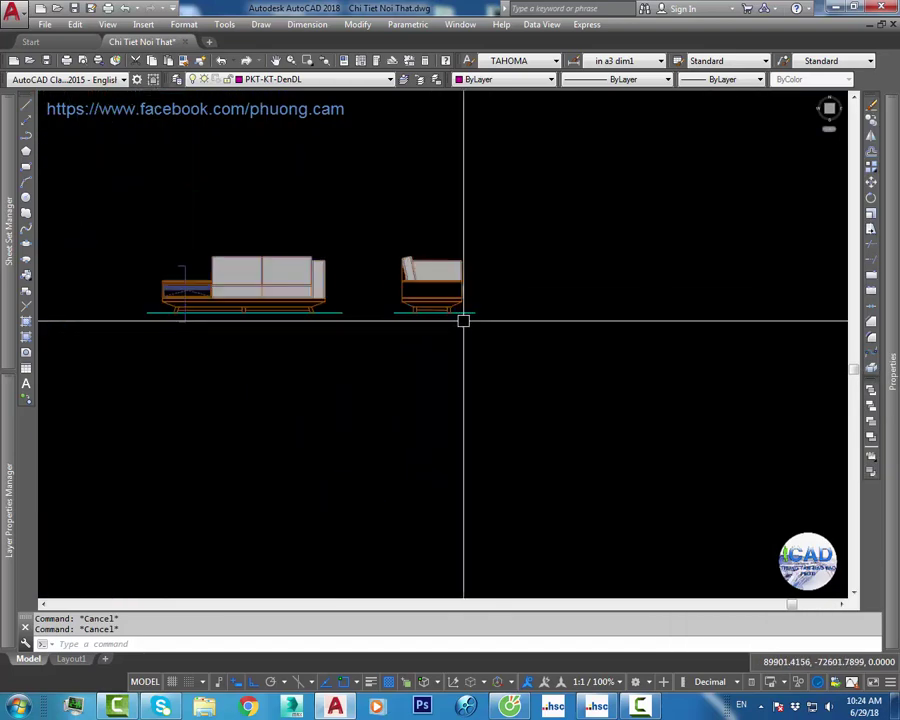
{"action": "left_click", "coordinate": [474, 313]}
{"action": "key", "text": "ctrl+1"}
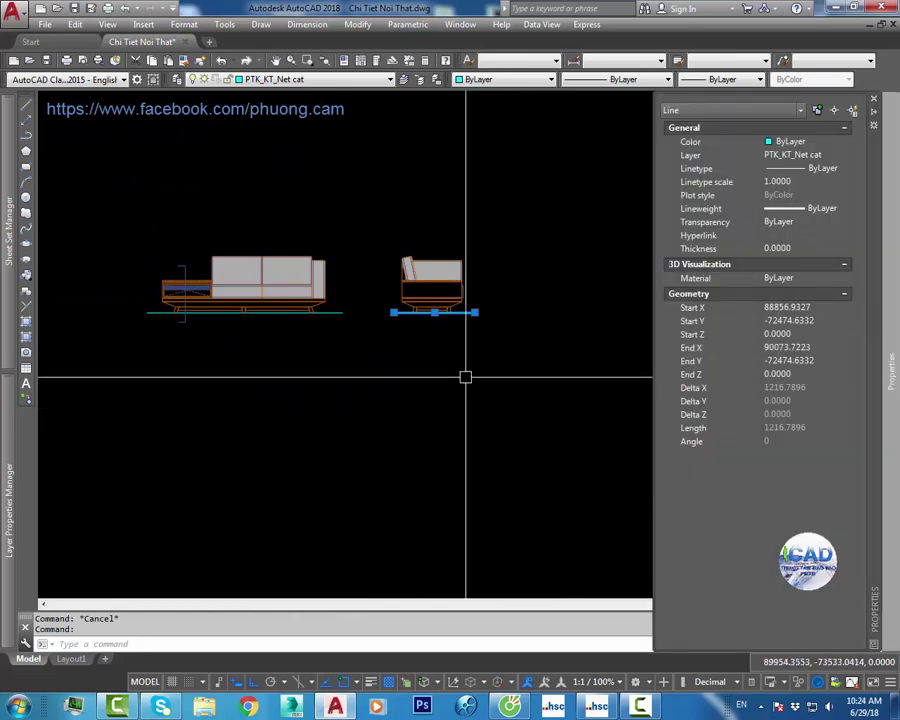
{"action": "key", "text": "Escape"}
{"action": "key", "text": "ctrl+1"}
{"action": "scroll", "coordinate": [462, 372], "scroll_direction": "down", "scroll_amount": 3}
{"action": "scroll", "coordinate": [501, 326], "scroll_direction": "down", "scroll_amount": 2}
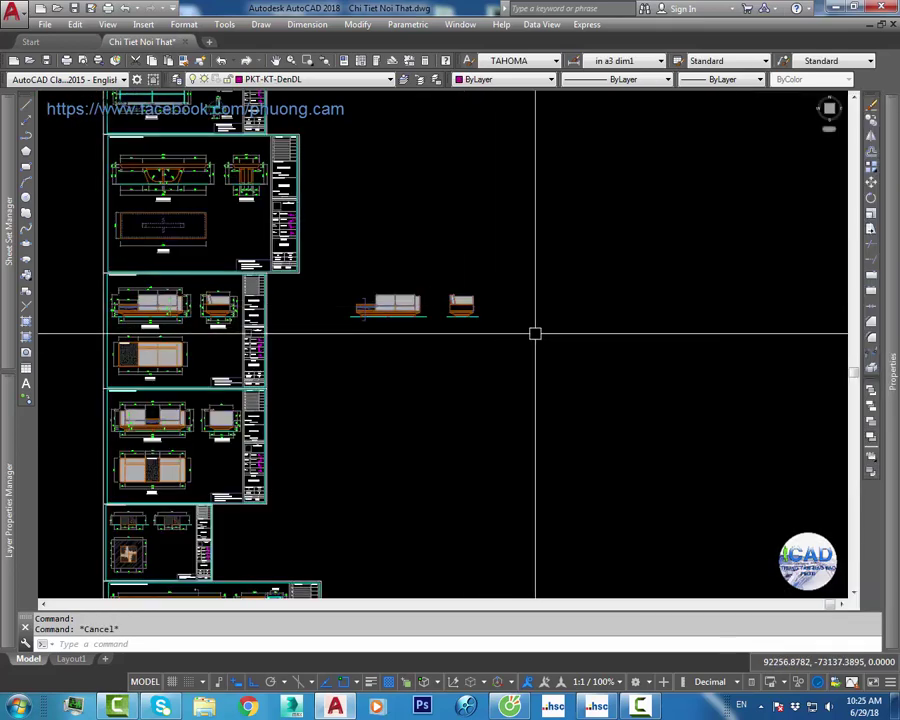